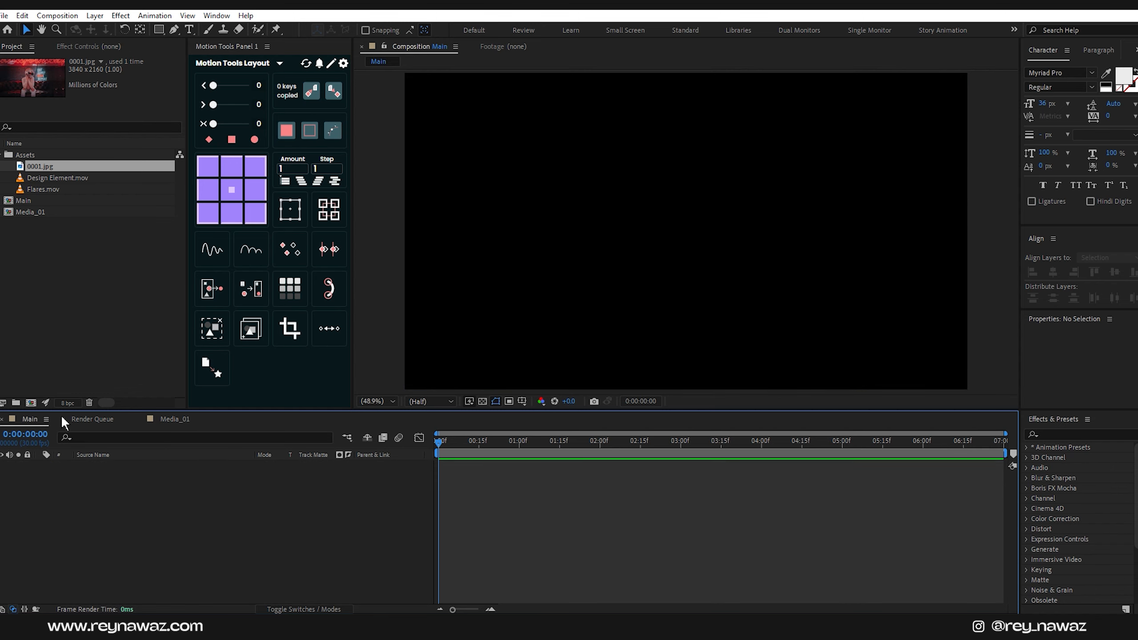
Close the Render Queue and create a 1920 × 1080 solid named BG in the Main composition
left_click(63, 419)
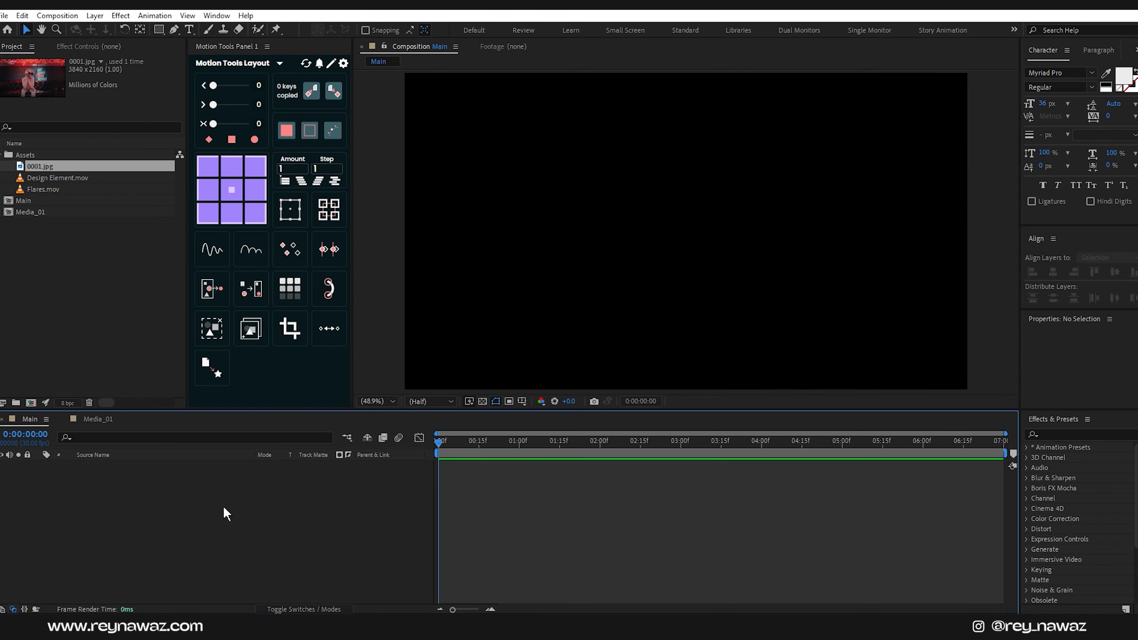
right_click(149, 489)
mouse_move(190, 343)
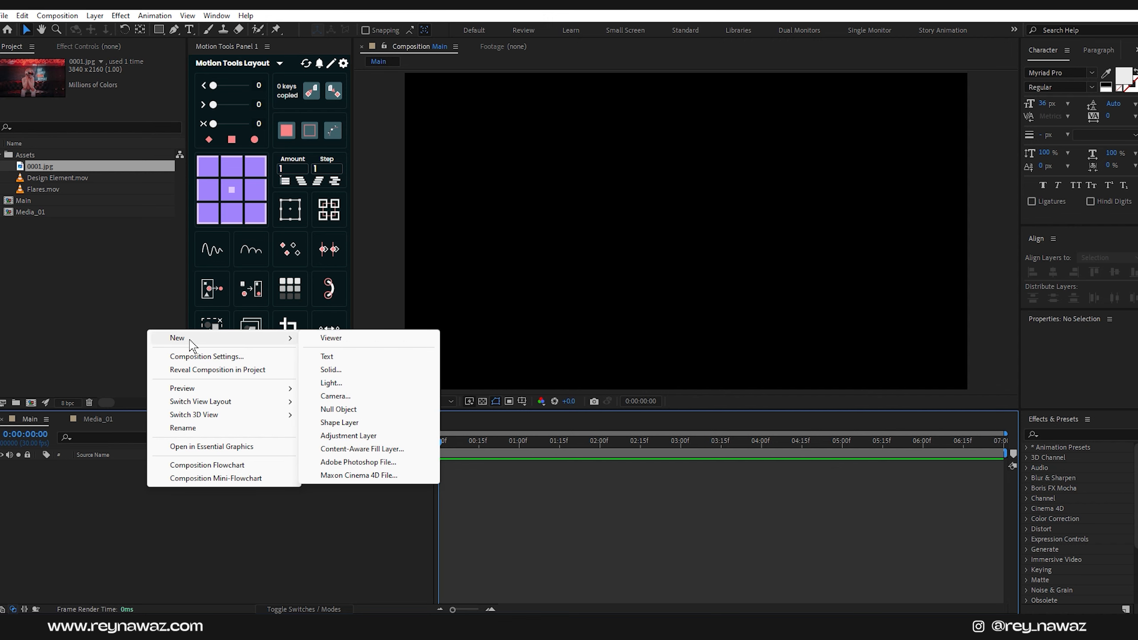
left_click(332, 369)
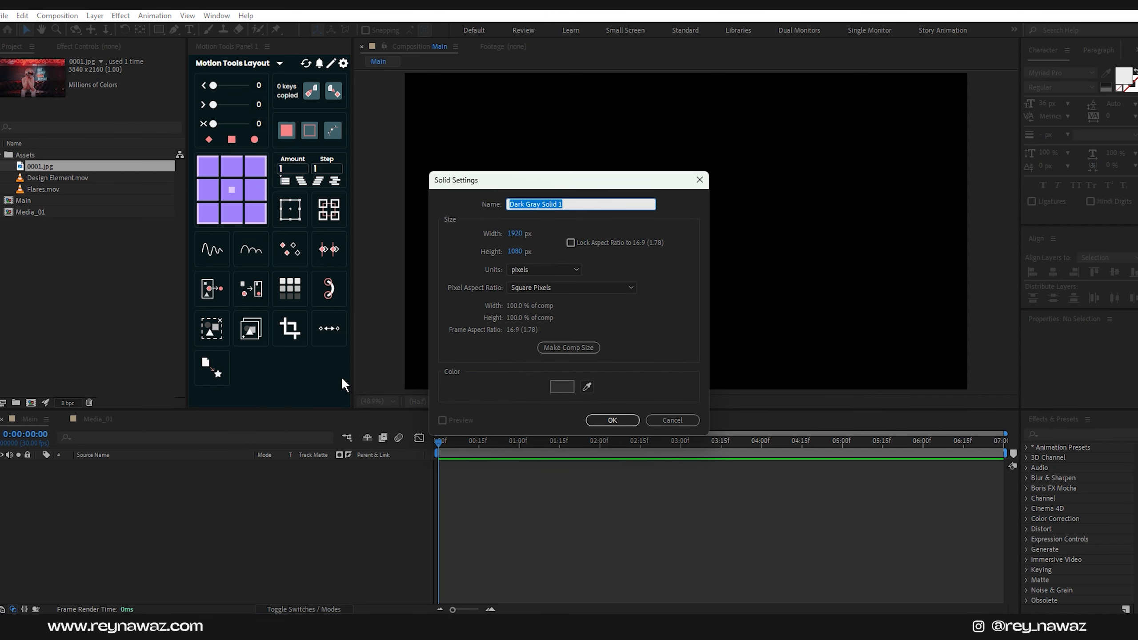
type("BG")
key("Return")
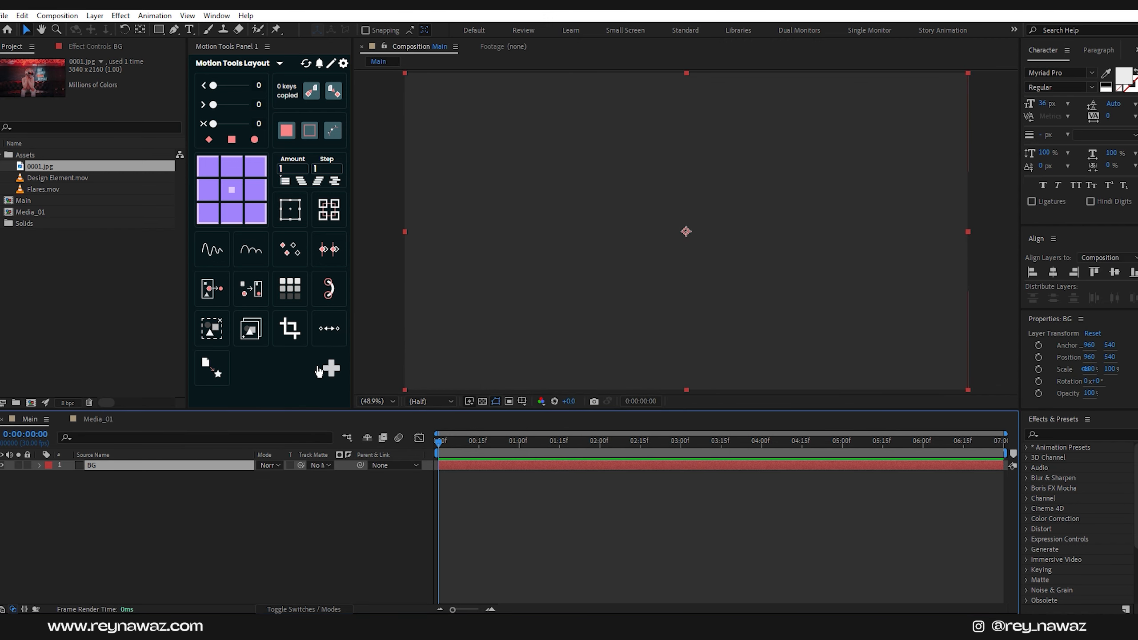
Apply the Fill effect to the BG layer and set its color to 0F0F0F
left_click(1060, 434)
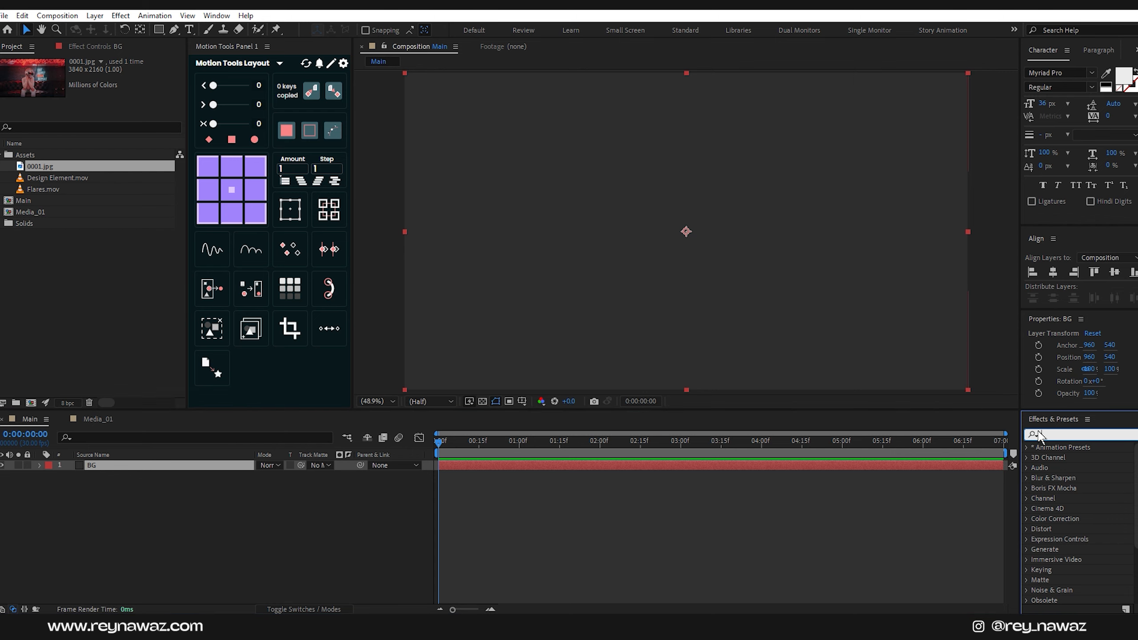
type("fill")
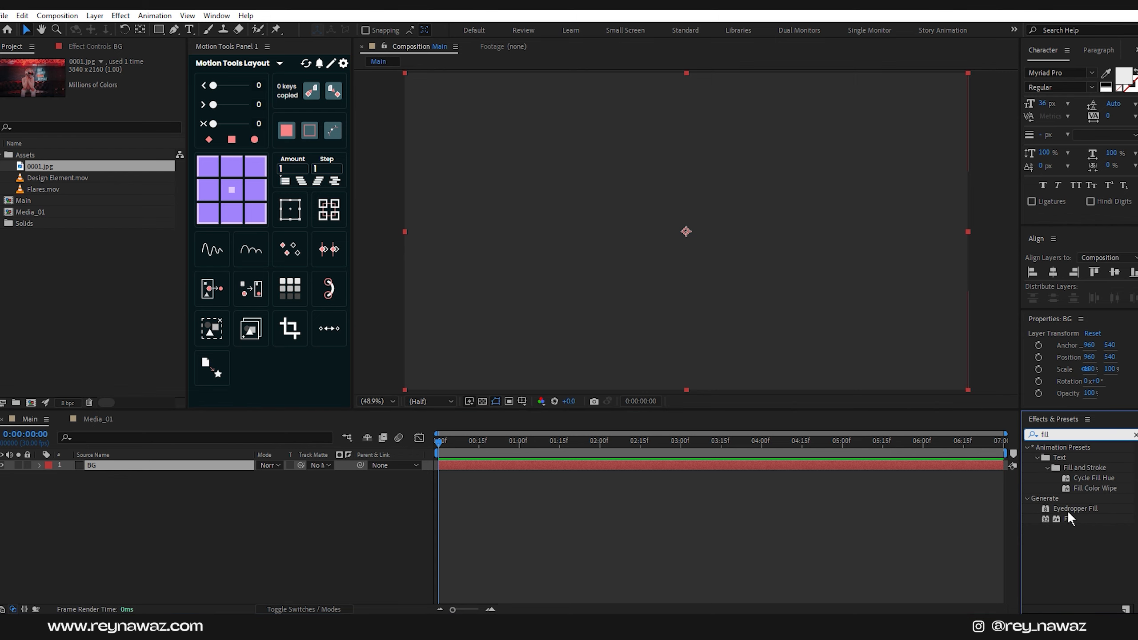
left_click_drag(1069, 515, 145, 469)
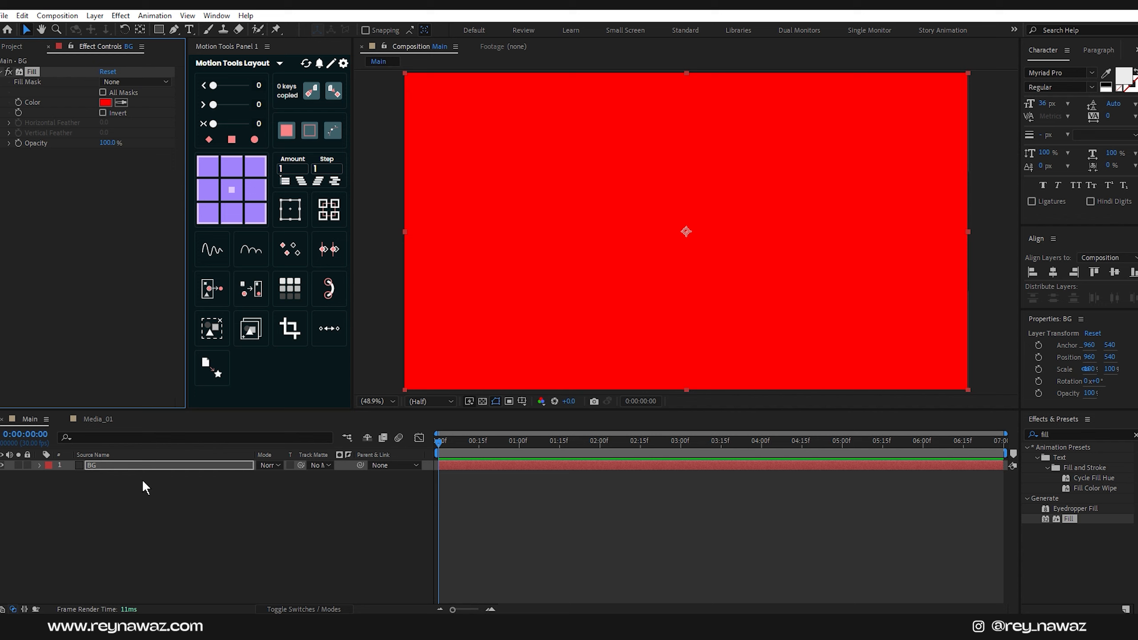
left_click(105, 103)
left_click_drag(433, 368, 387, 380)
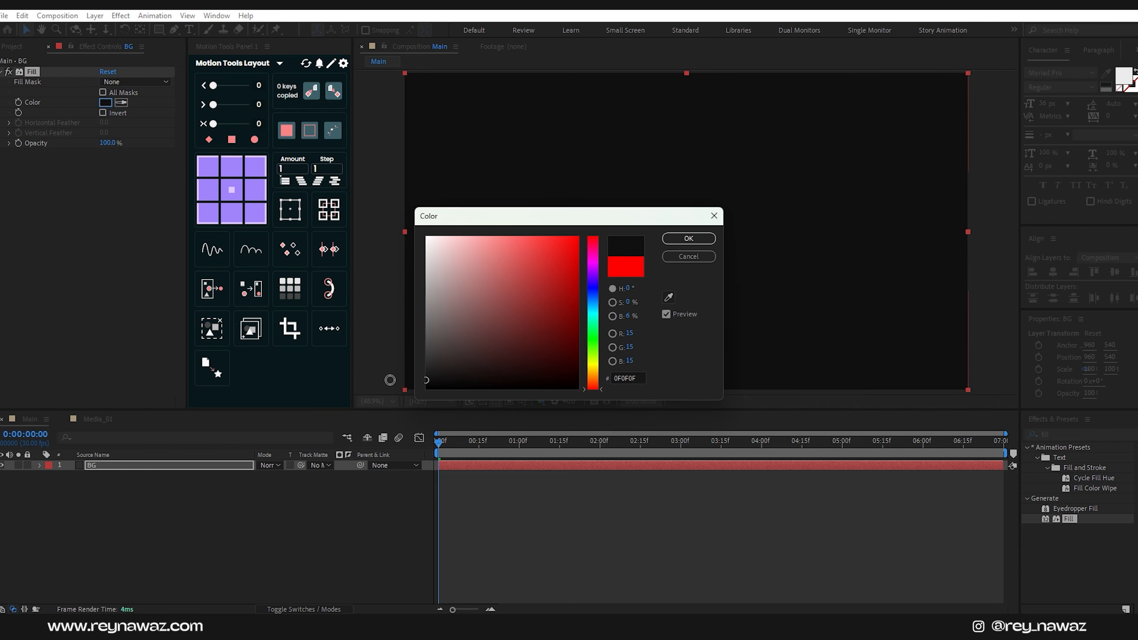
left_click(685, 240)
left_click(231, 530)
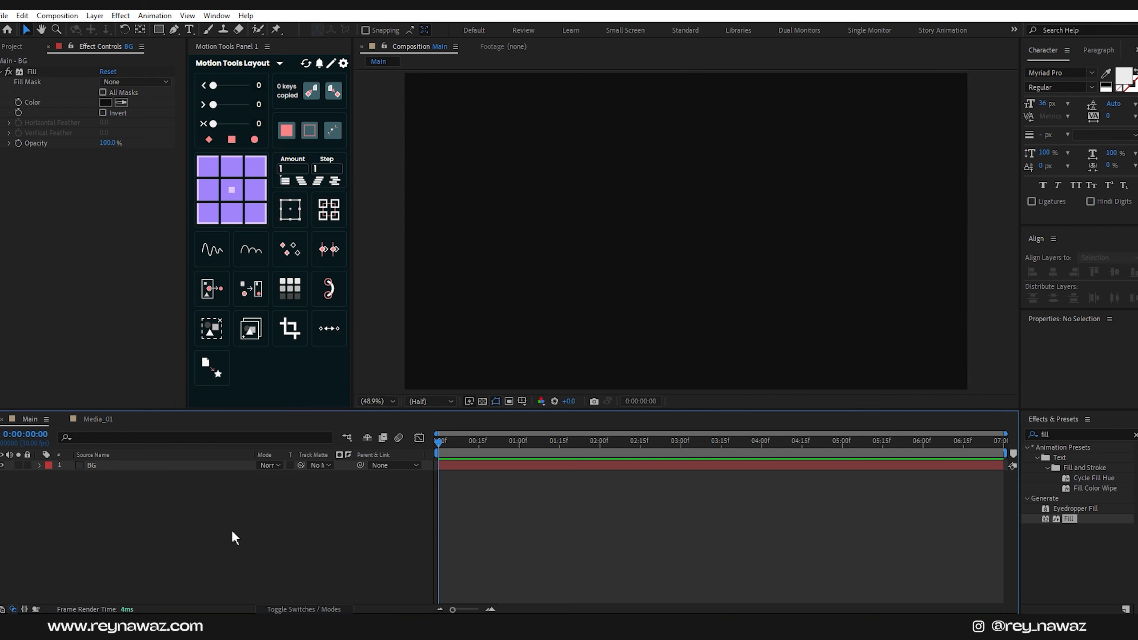
Display the Title/Action Safe guides and draw a large circle near the composition's center with the Ellipse tool
left_click(159, 29)
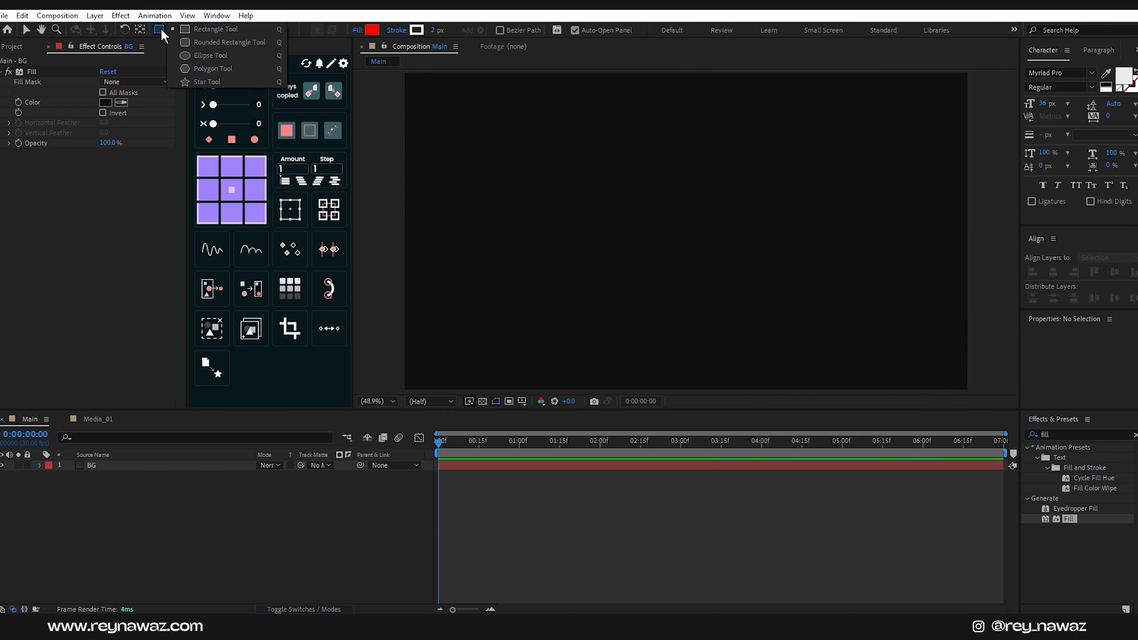
left_click(211, 54)
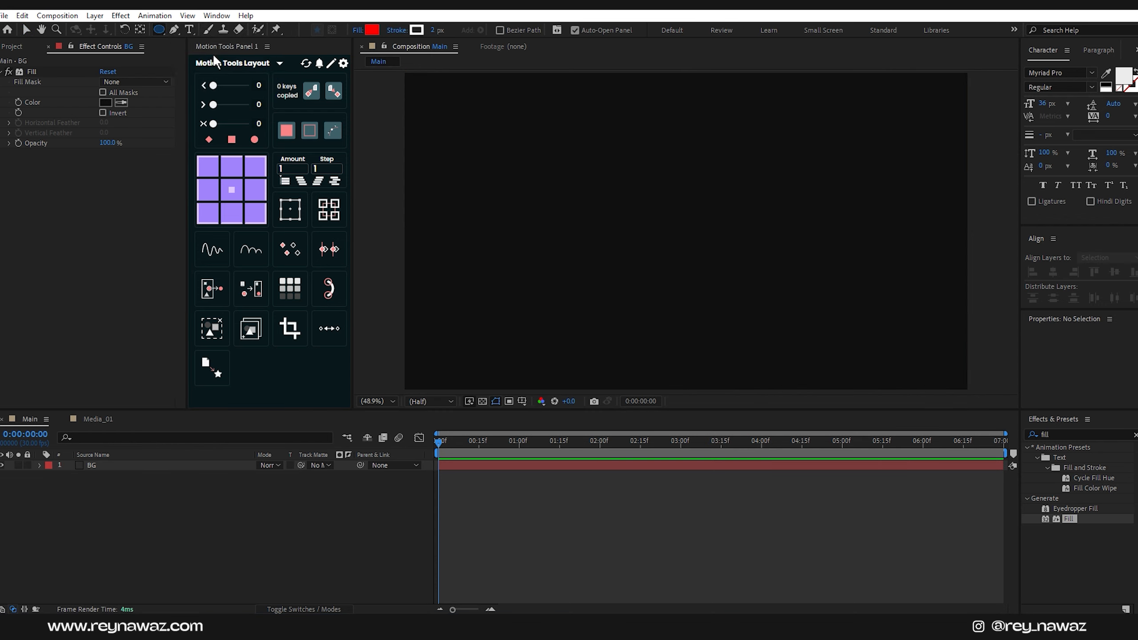
left_click(523, 402)
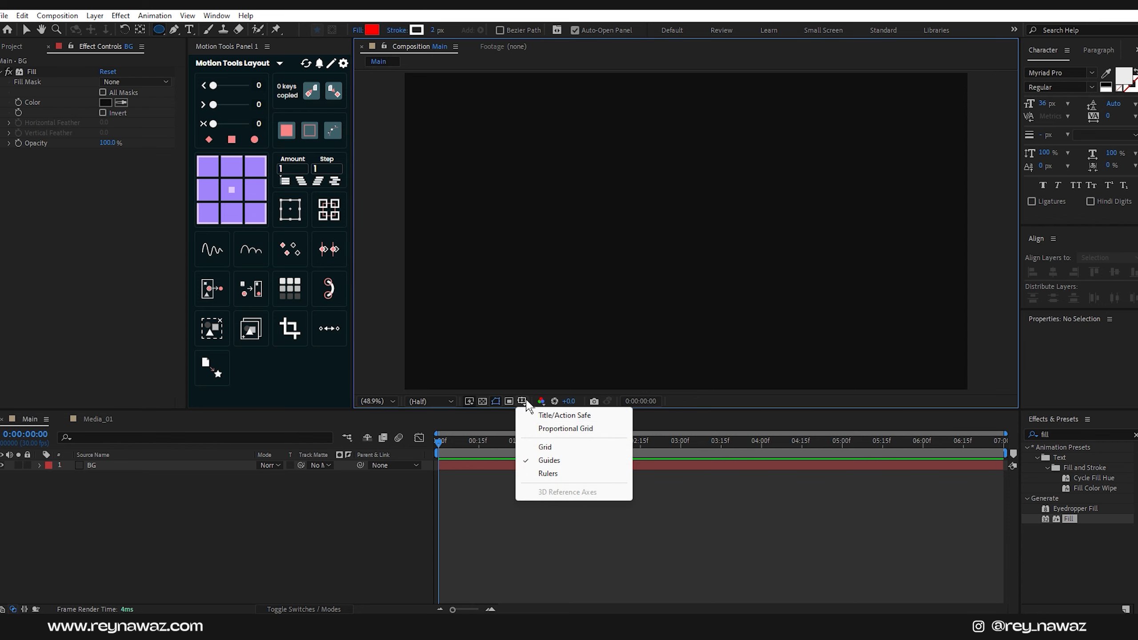
left_click(556, 417)
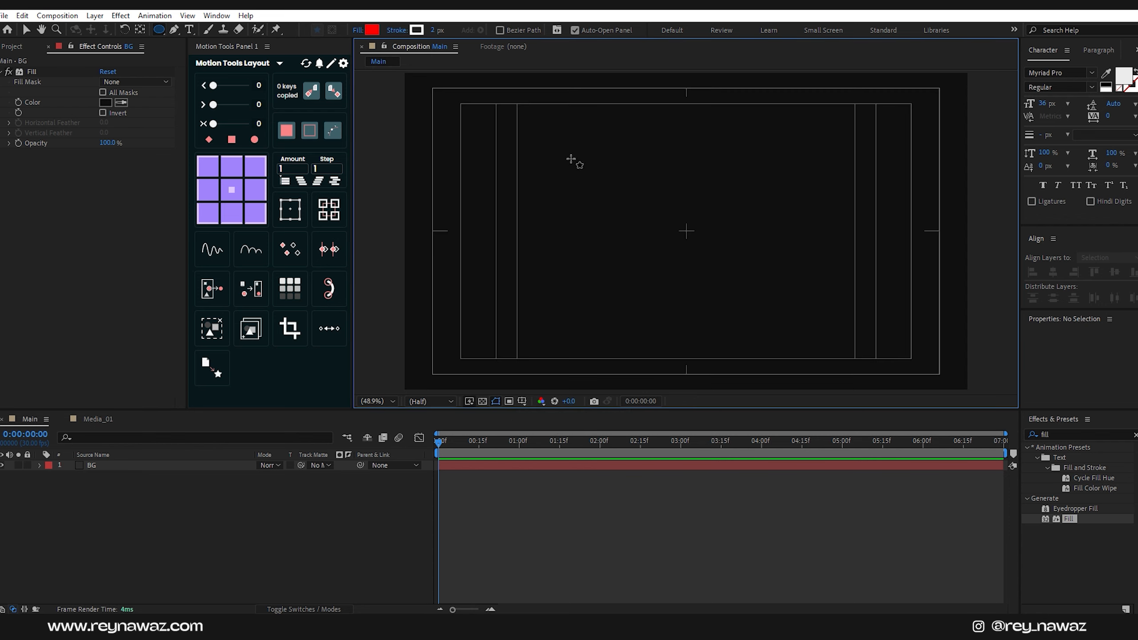
mouse_move(571, 159)
left_mouse_down()
mouse_move(708, 299)
mouse_move(683, 269)
mouse_move(712, 299)
mouse_move(742, 260)
left_mouse_up()
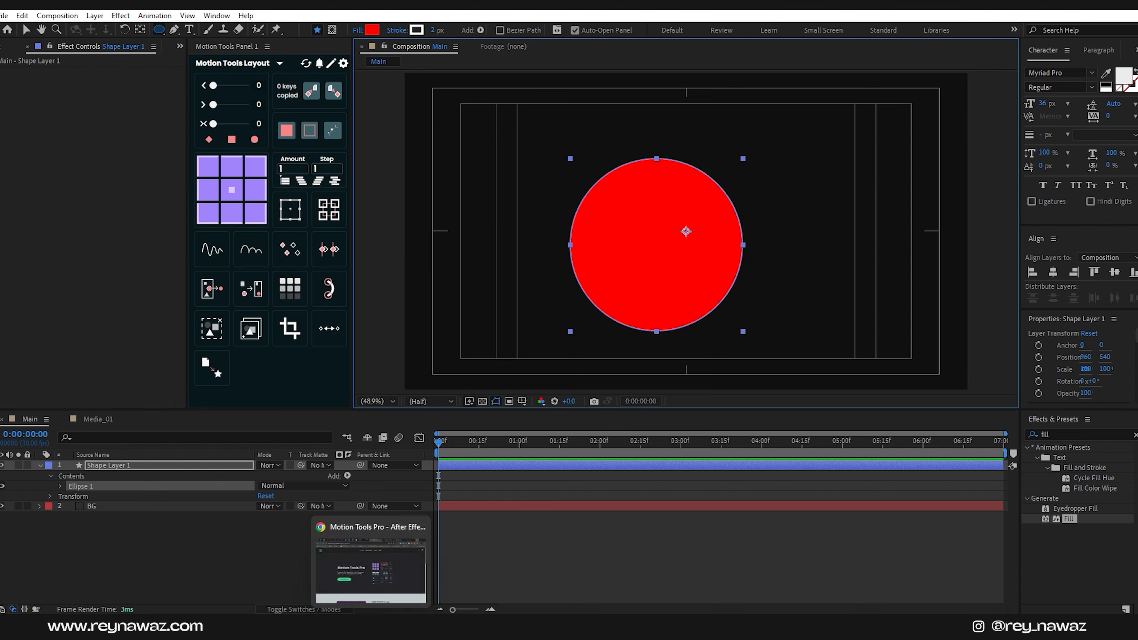
View the Motion Tools Pro web page, return to After Effects and center the circle layer's anchor point on the circle
left_click(377, 570)
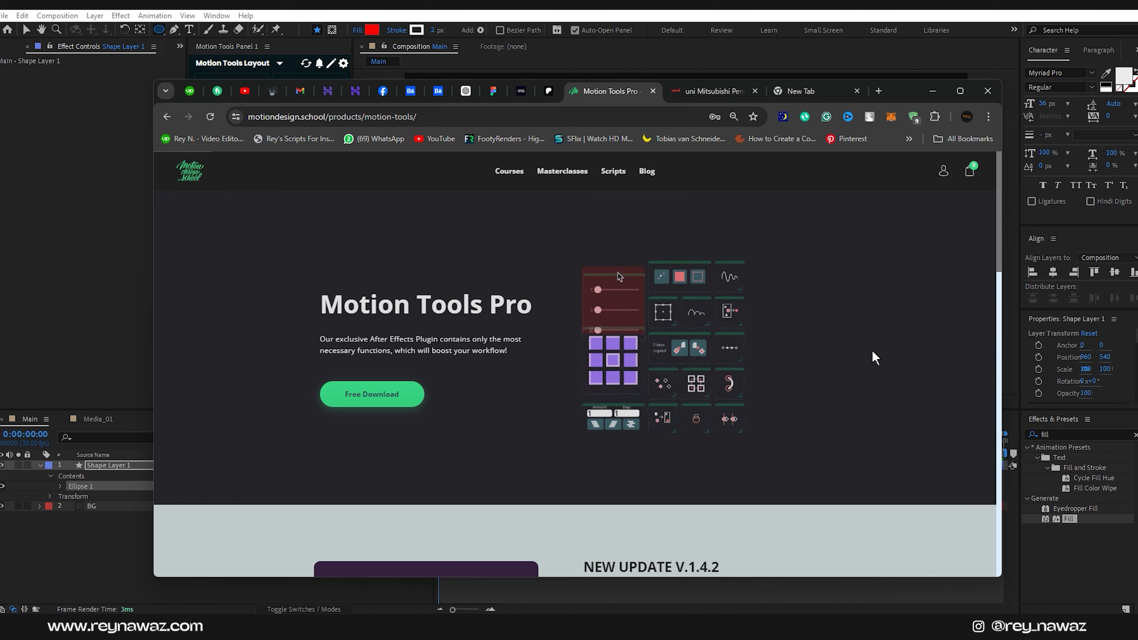
key("alt+Tab")
left_click(134, 465)
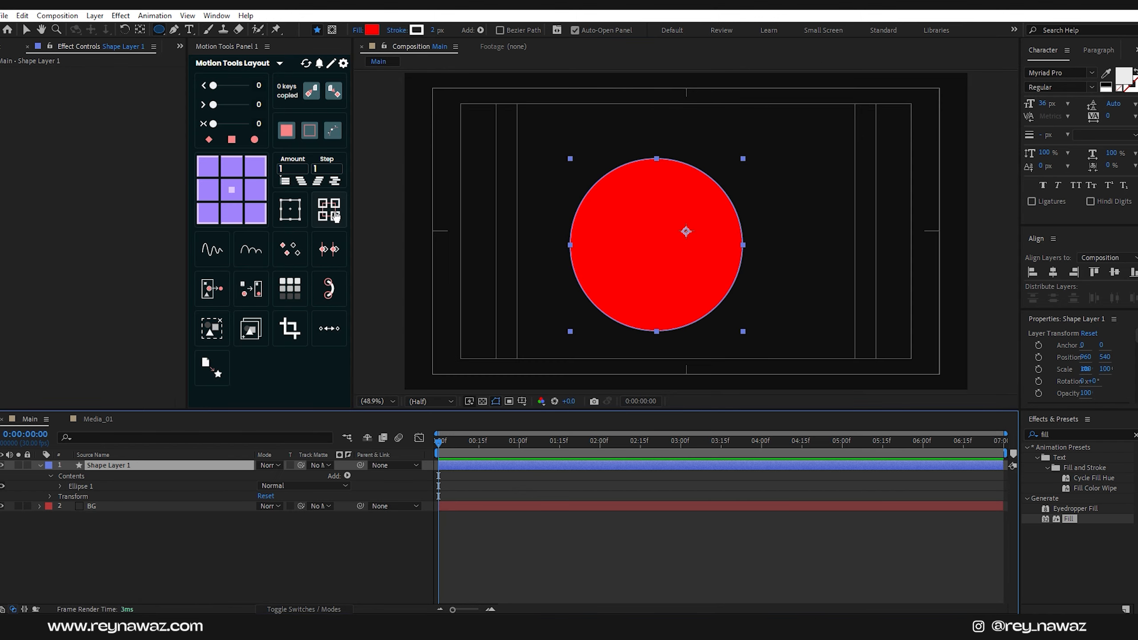
left_click(237, 192)
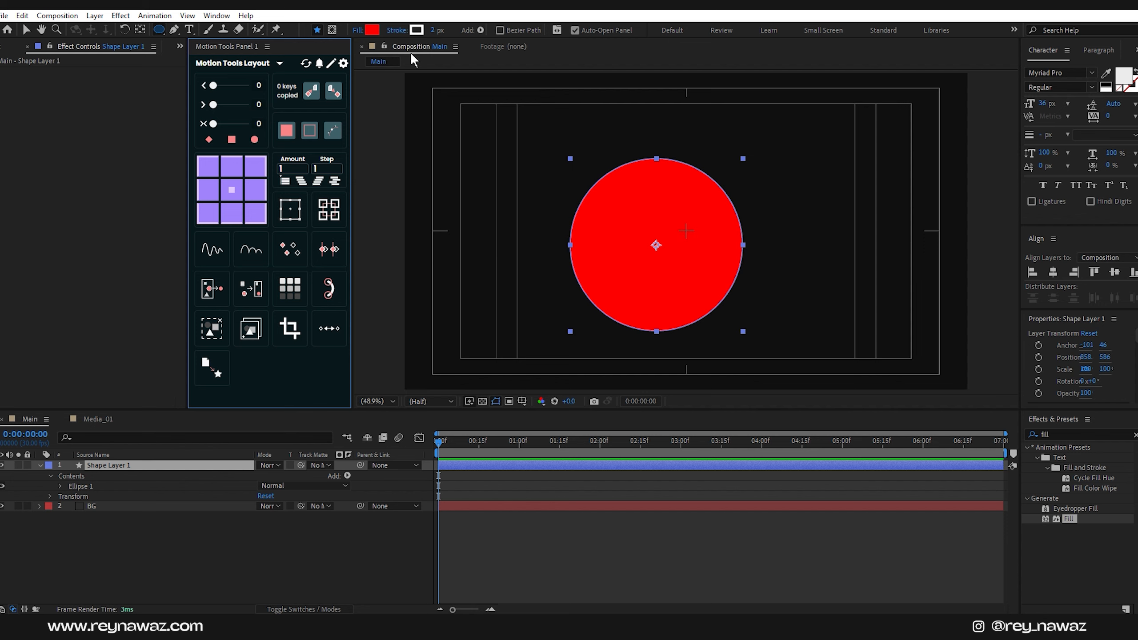
Change the circle's fill color to FF303F
left_click(373, 30)
left_click_drag(566, 237, 550, 229)
left_click(594, 241)
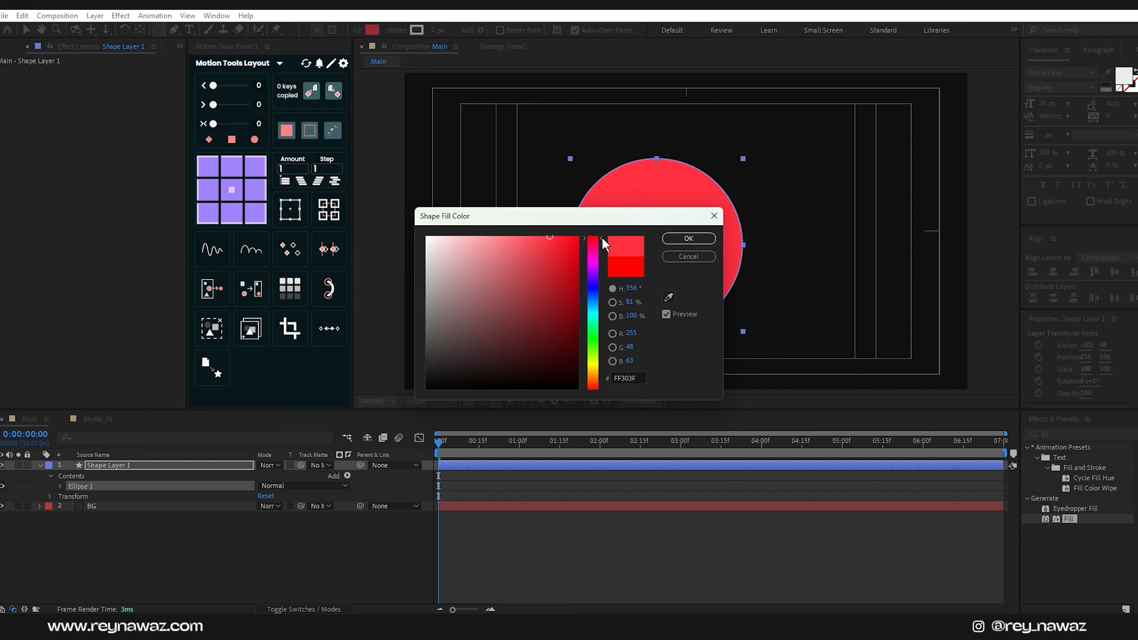
left_click(696, 241)
Rename the circle's shape layer to circle_01 and move the circle to the upper-left corner of the frame
left_click(128, 466)
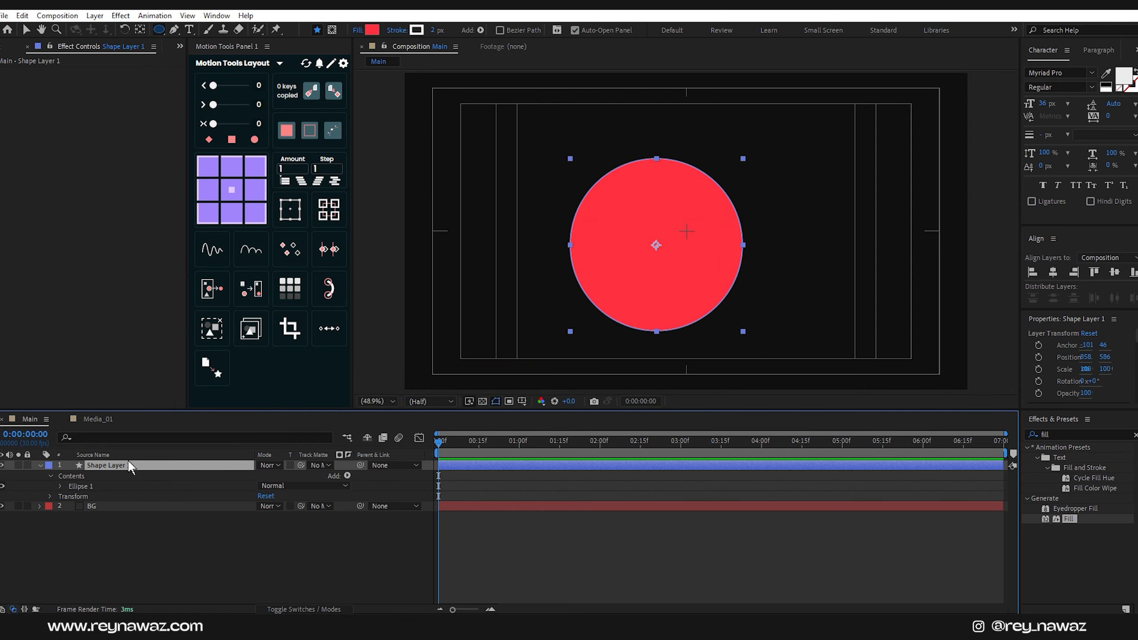
key("Return")
type("circle_01")
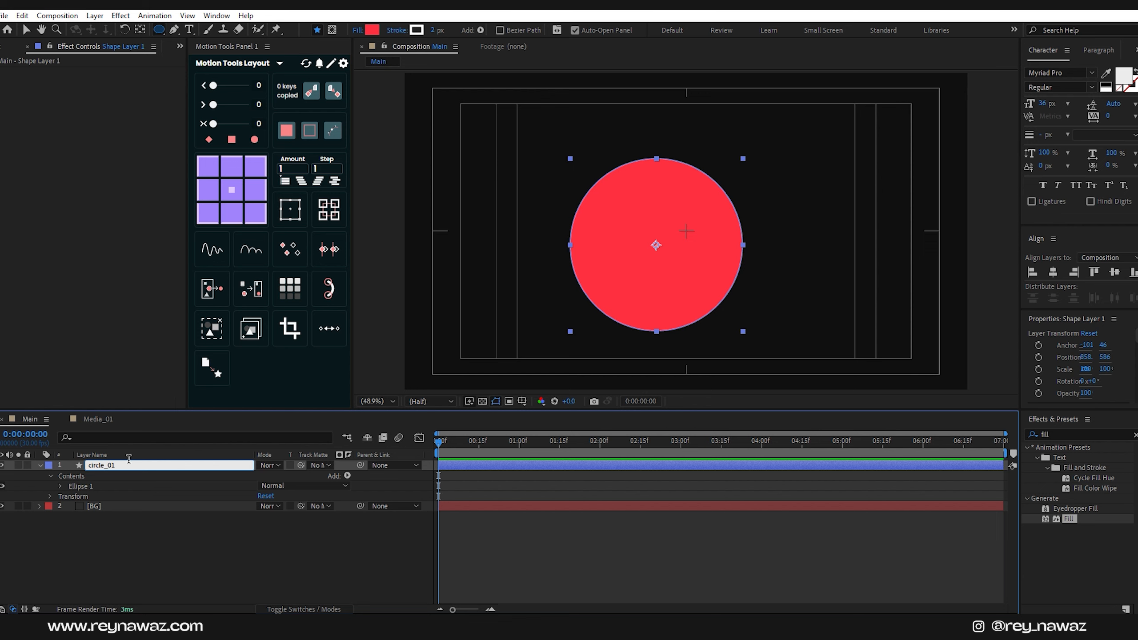
key("Return")
key("v")
mouse_move(679, 280)
left_mouse_down()
mouse_move(636, 271)
mouse_move(517, 188)
left_mouse_up()
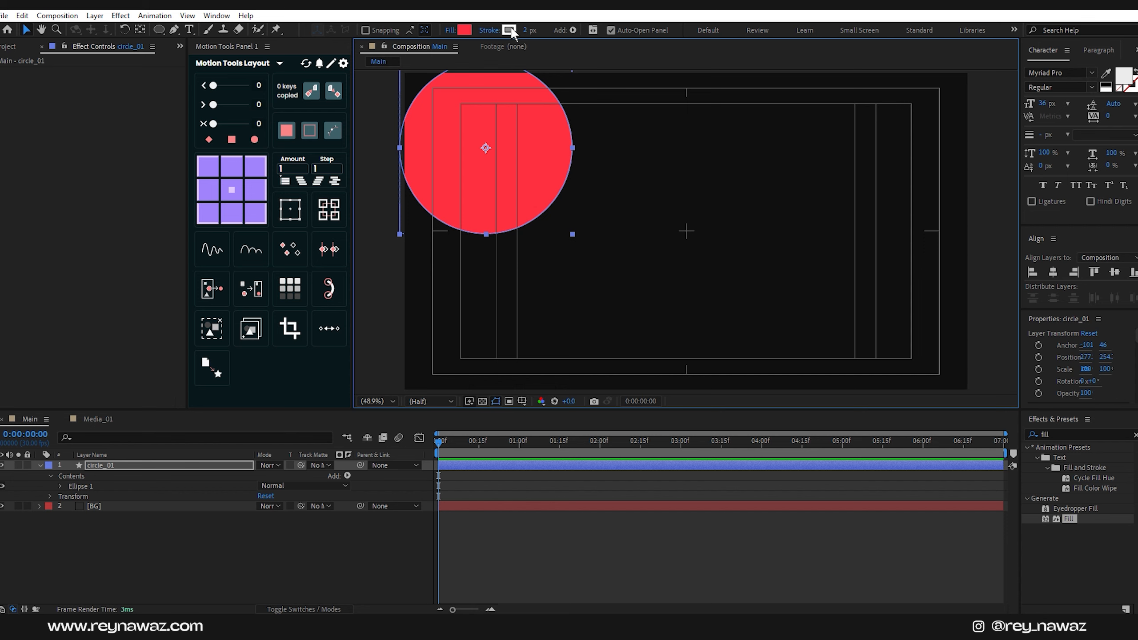
Set the circle's stroke to None and scale the layer down proportionally to about 66.6%
left_click(491, 29)
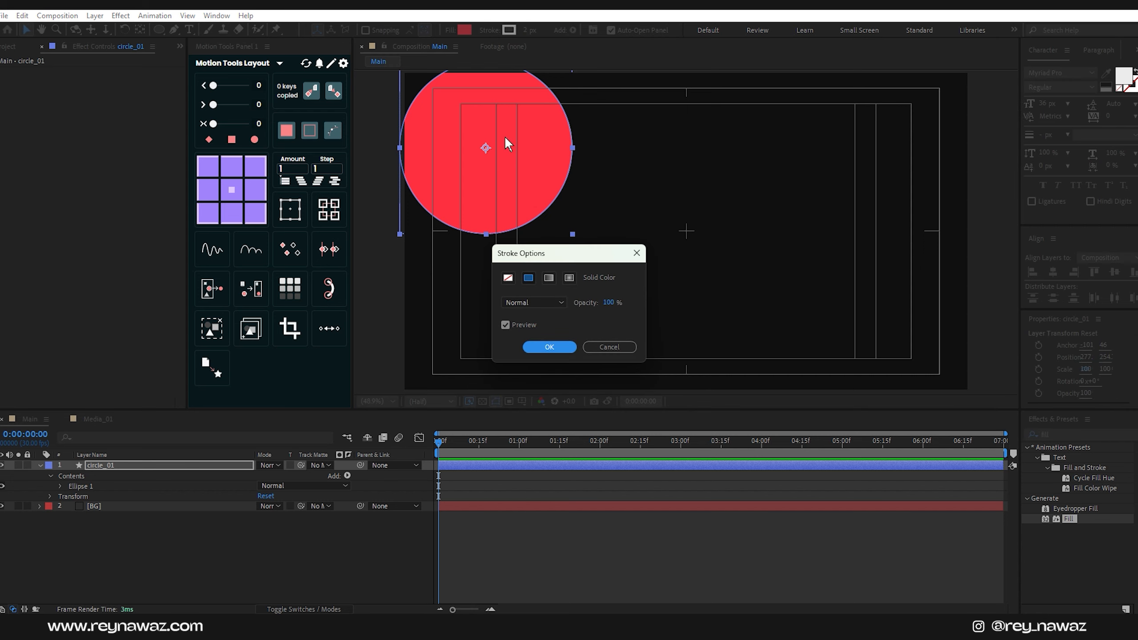
left_click(508, 278)
left_click(549, 347)
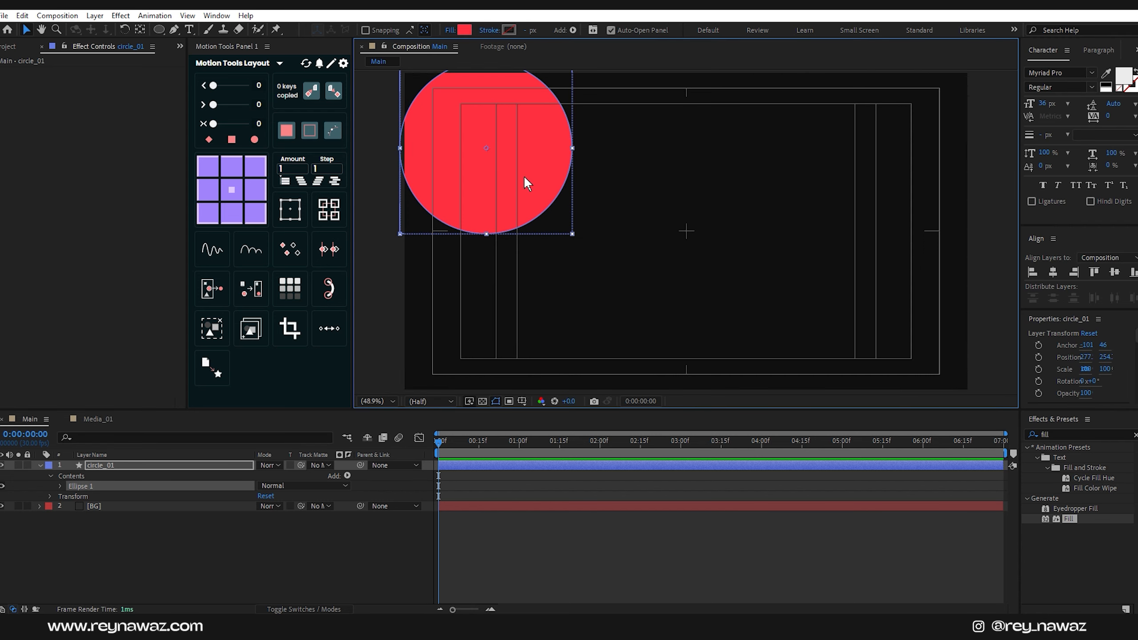
left_click(208, 460)
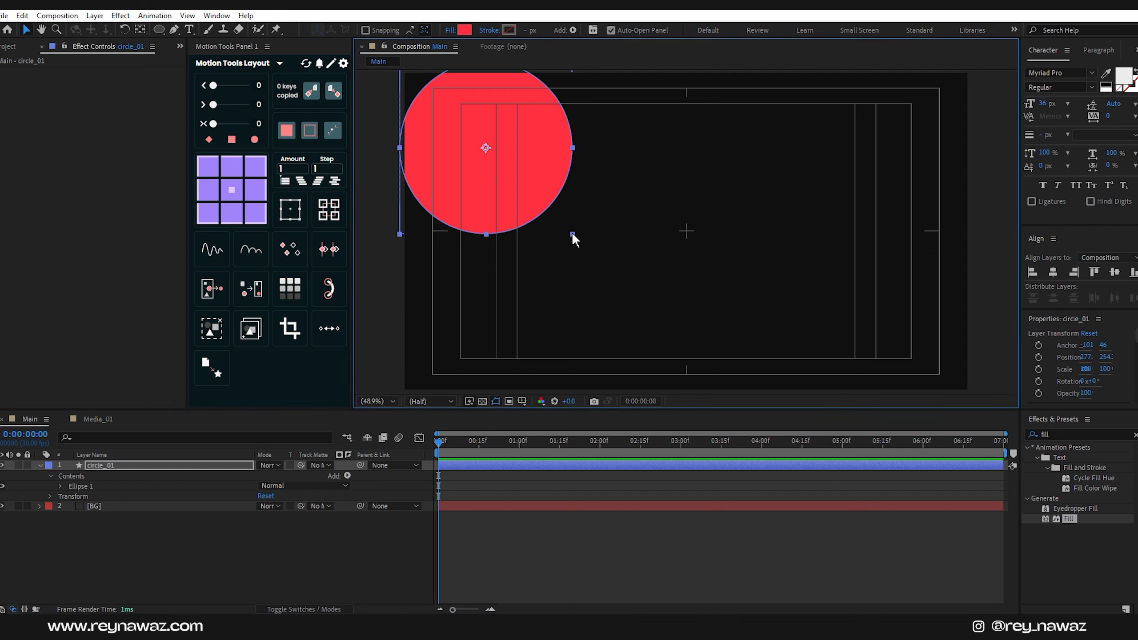
left_click_drag(572, 231, 544, 206)
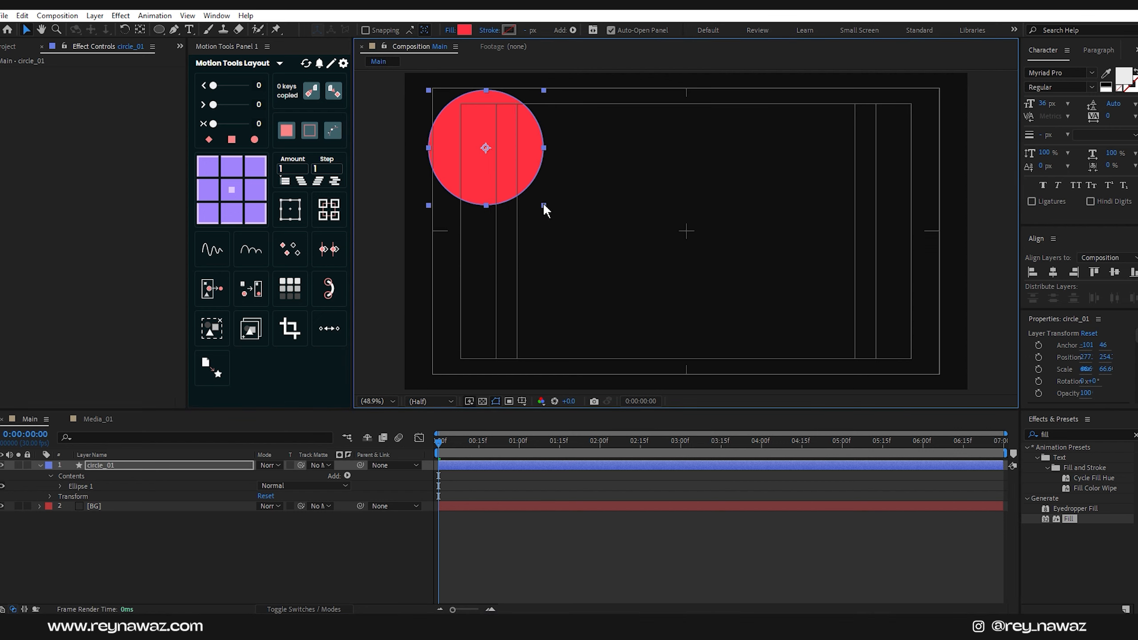
Apply Gaussian Blur (Legacy) to circle_01 with a Blurriness of 500
left_click(1063, 435)
double_click(1063, 435)
type("gau")
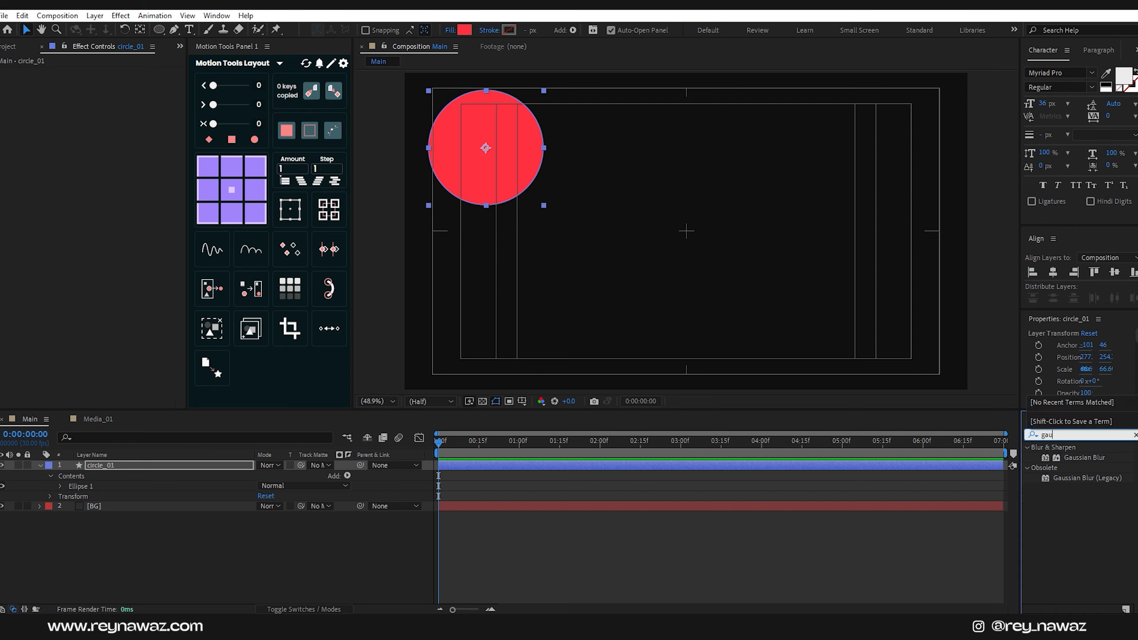
left_click_drag(1088, 474, 175, 463)
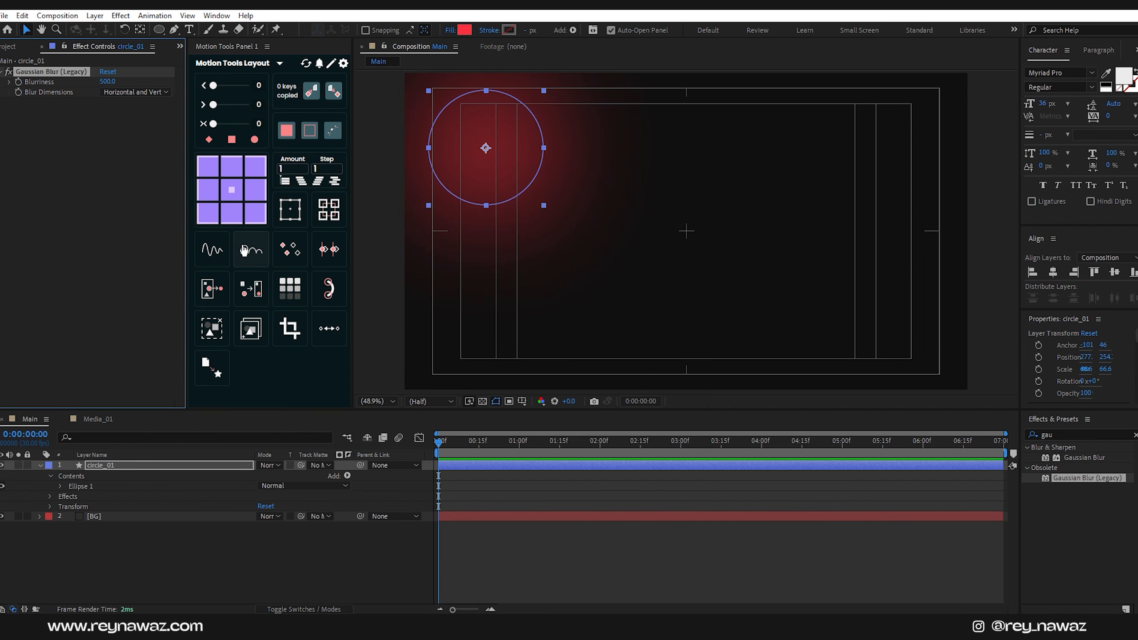
Duplicate circle_01, place the copy in the upper-right area of the frame and stretch it horizontally into a wide ellipse
left_click(40, 465)
left_click(126, 465)
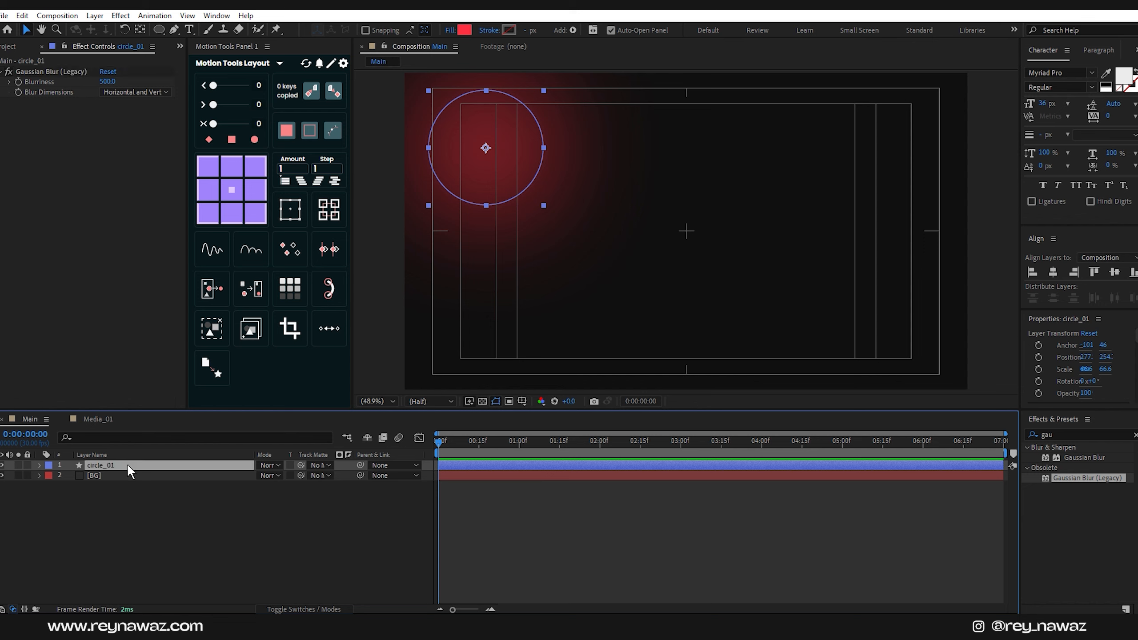
key("ctrl+d")
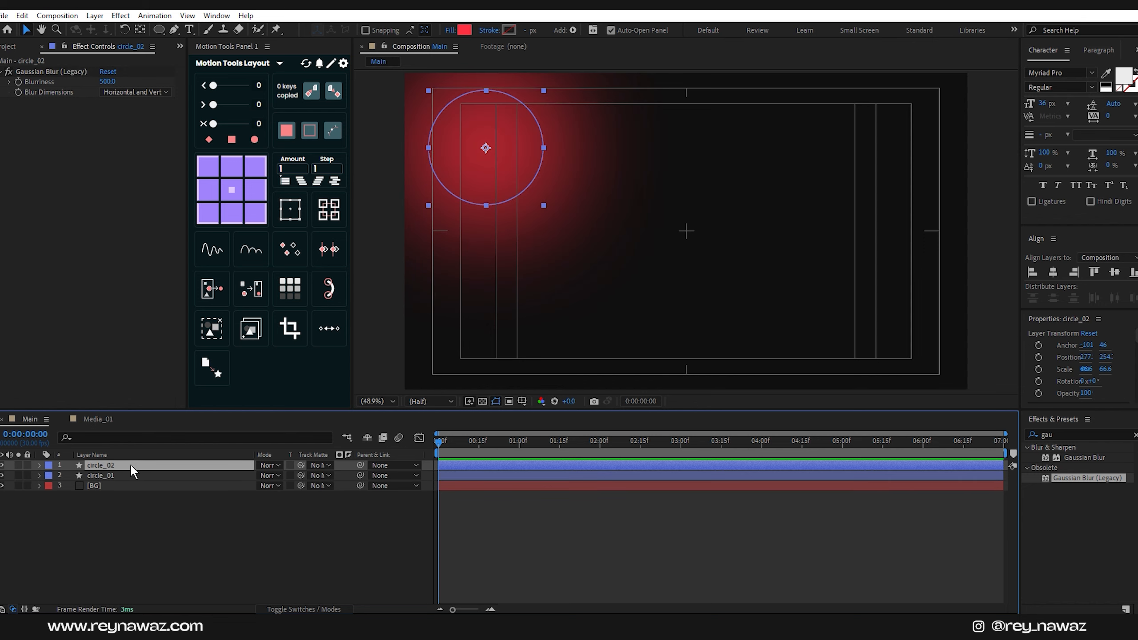
left_click(486, 148)
left_click_drag(487, 148, 736, 165)
left_click_drag(903, 143, 811, 154)
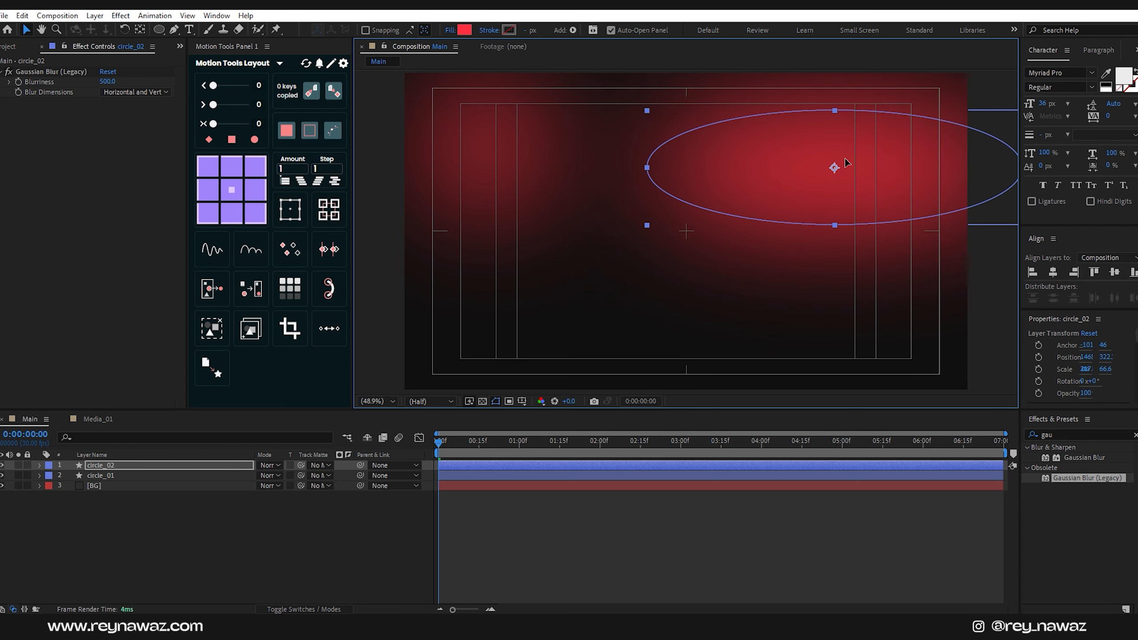
Change the fill color of circle_02 to teal 2BAEBA
left_click(464, 30)
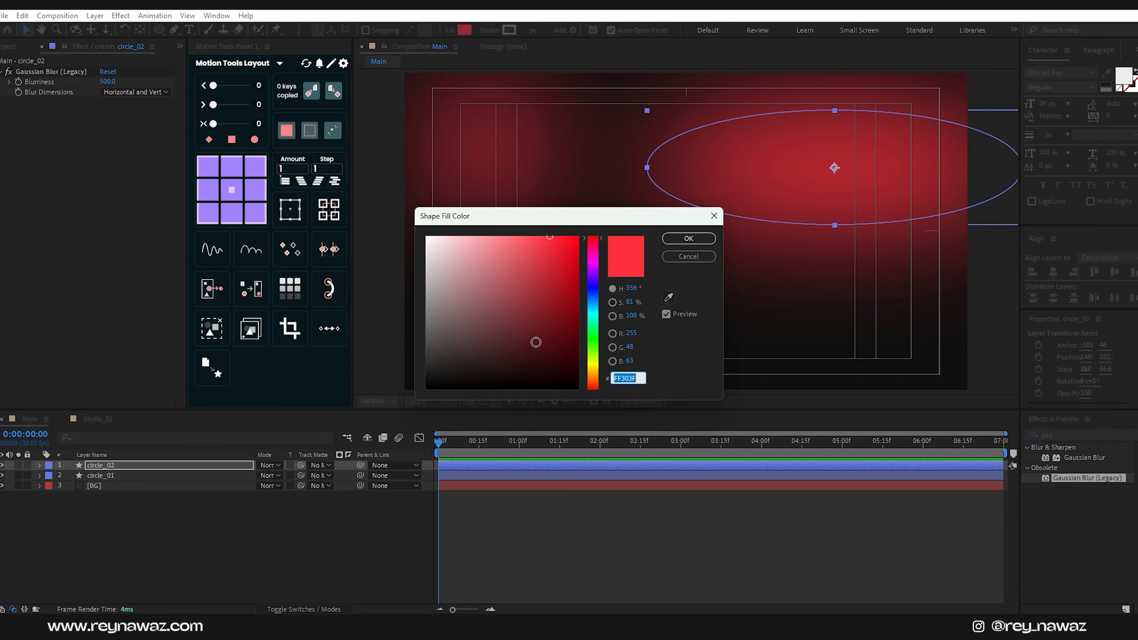
left_click(594, 310)
left_click_drag(543, 244, 543, 277)
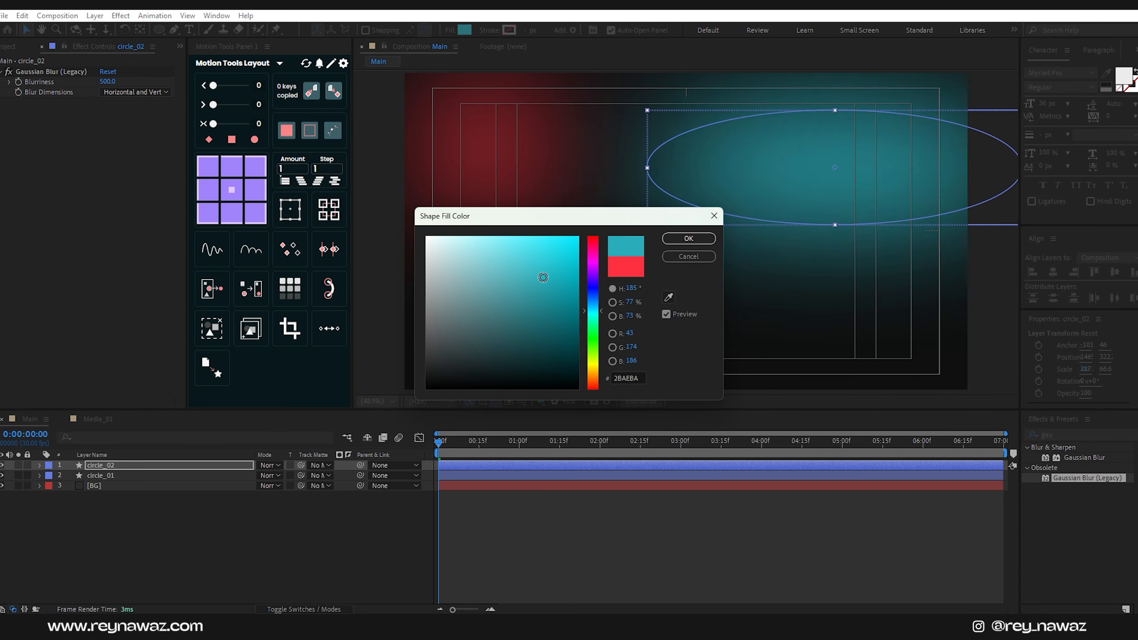
key("Return")
Set the opacity of both circle_01 and circle_02 to 30%
left_click(119, 475)
left_click(139, 467, "shift")
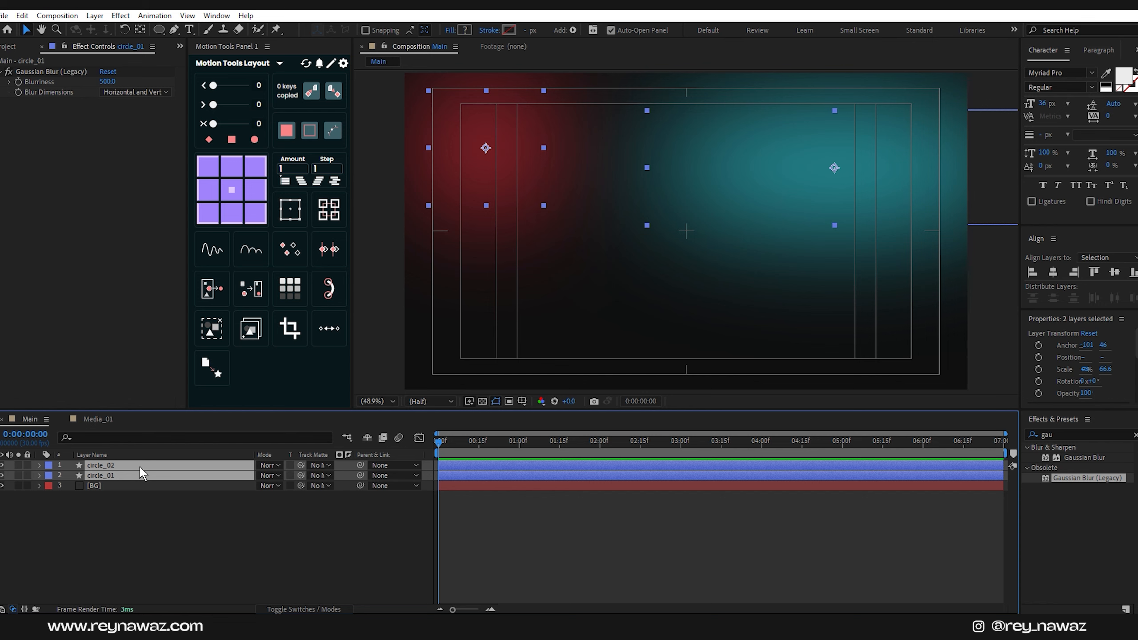
key("t")
left_click_drag(263, 477, 223, 478)
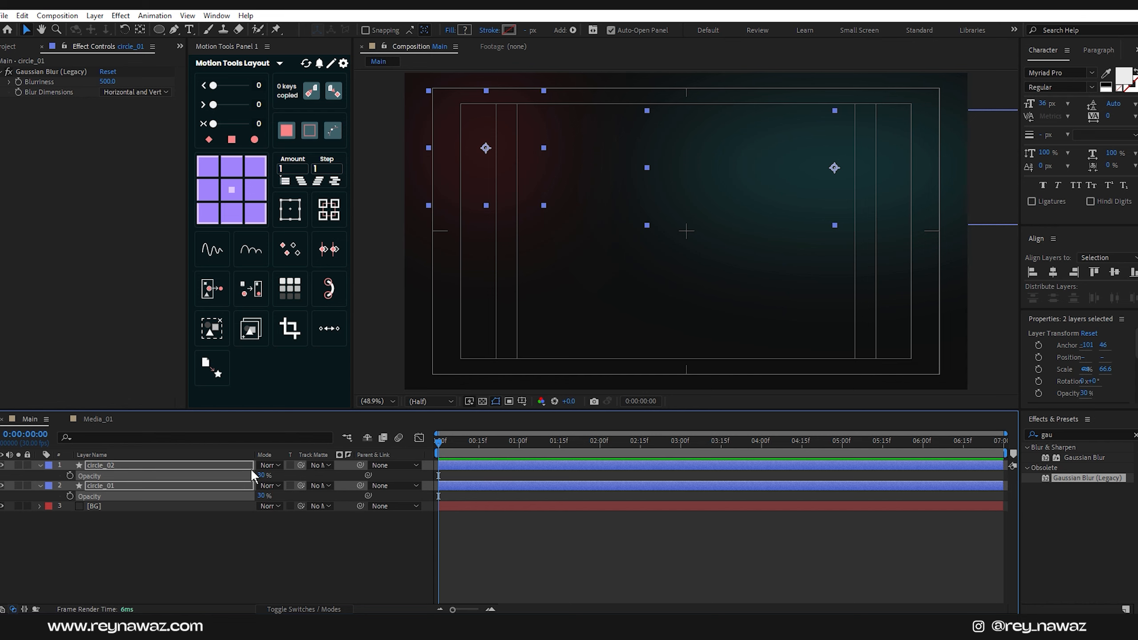
key("t")
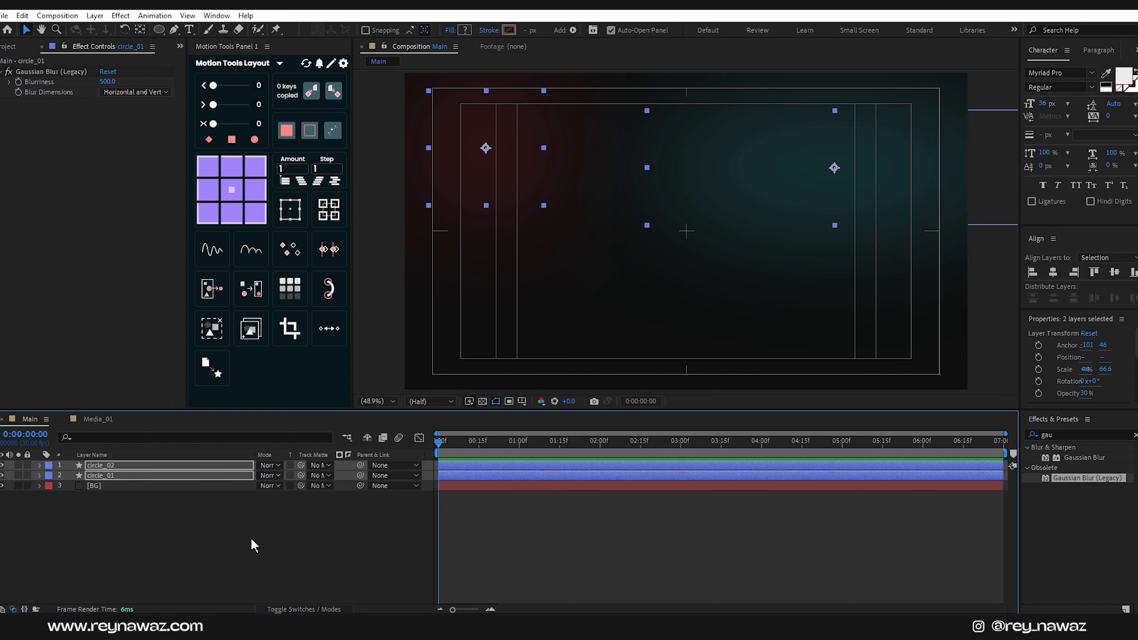
Add a text layer reading SLIDESHOW to the Main composition and set its font size to 1296 px
left_click(195, 511)
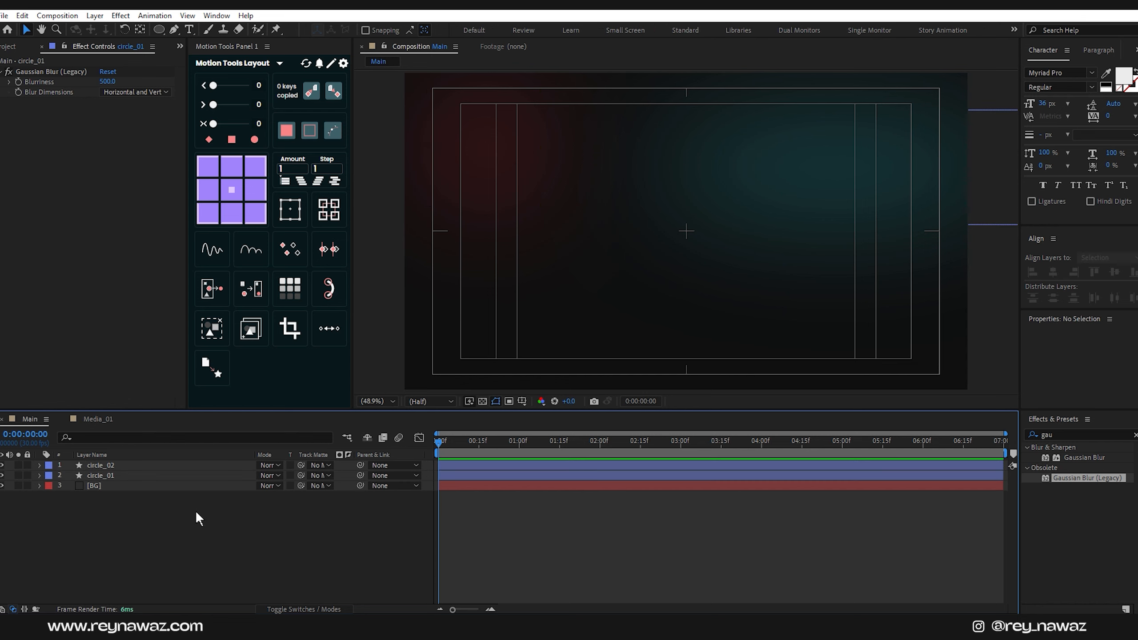
left_click(189, 29)
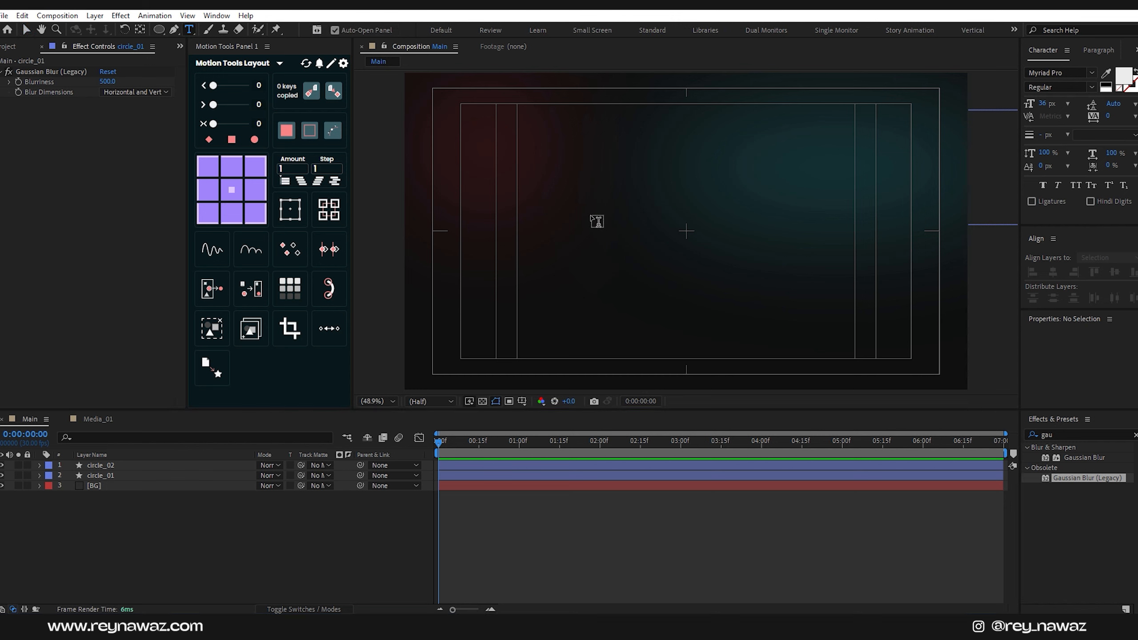
left_click(571, 287)
type("SLIDESH")
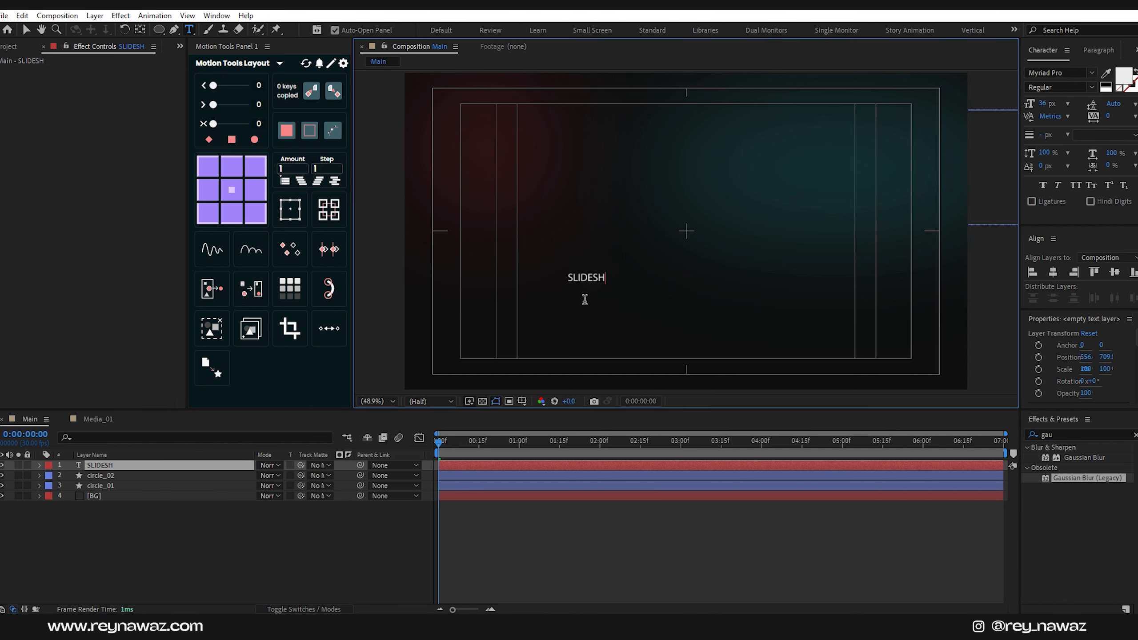
type("OW")
key("ctrl+a")
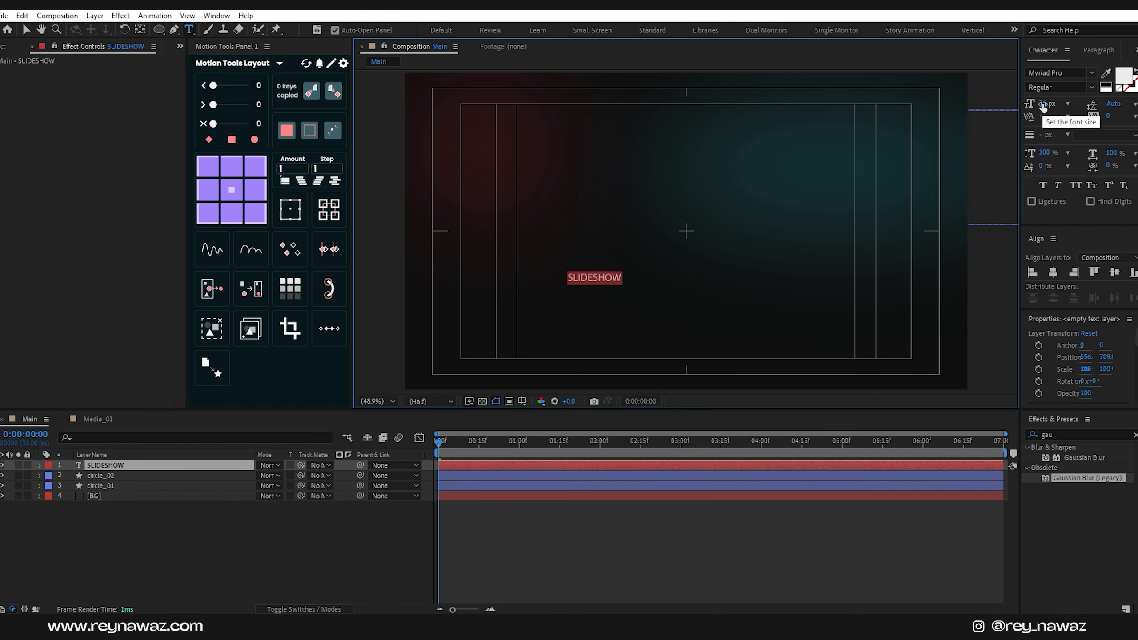
mouse_move(1044, 107)
left_mouse_down()
mouse_move(1098, 108)
mouse_move(1046, 116)
left_mouse_up()
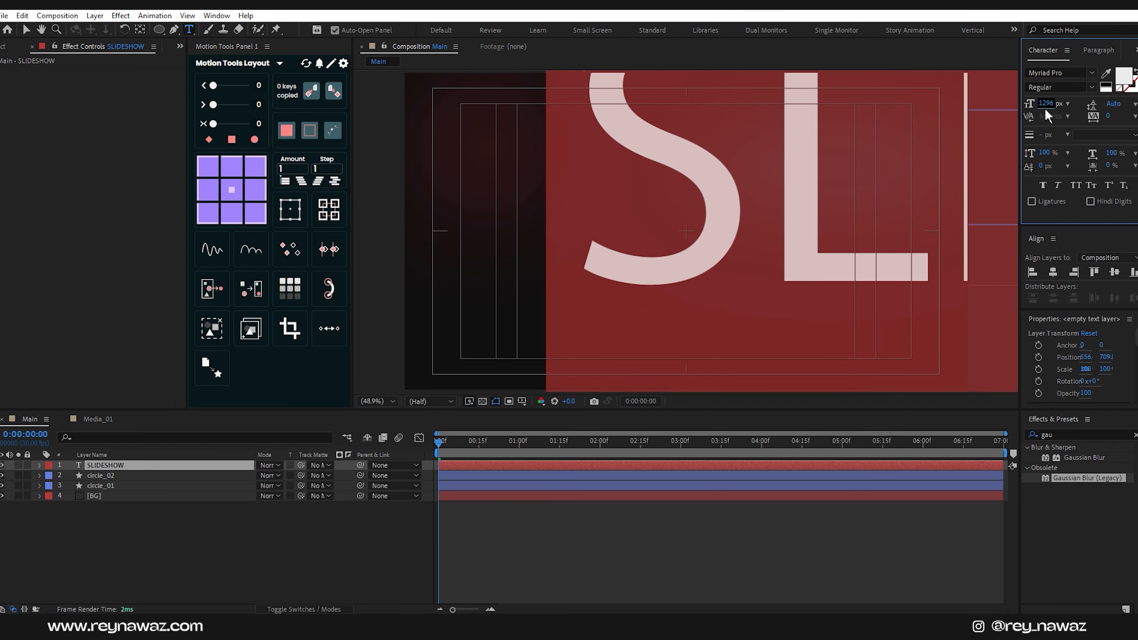
Center the SLIDESHOW text horizontally and vertically in the composition and move its anchor point to the text's center
left_click(1053, 272)
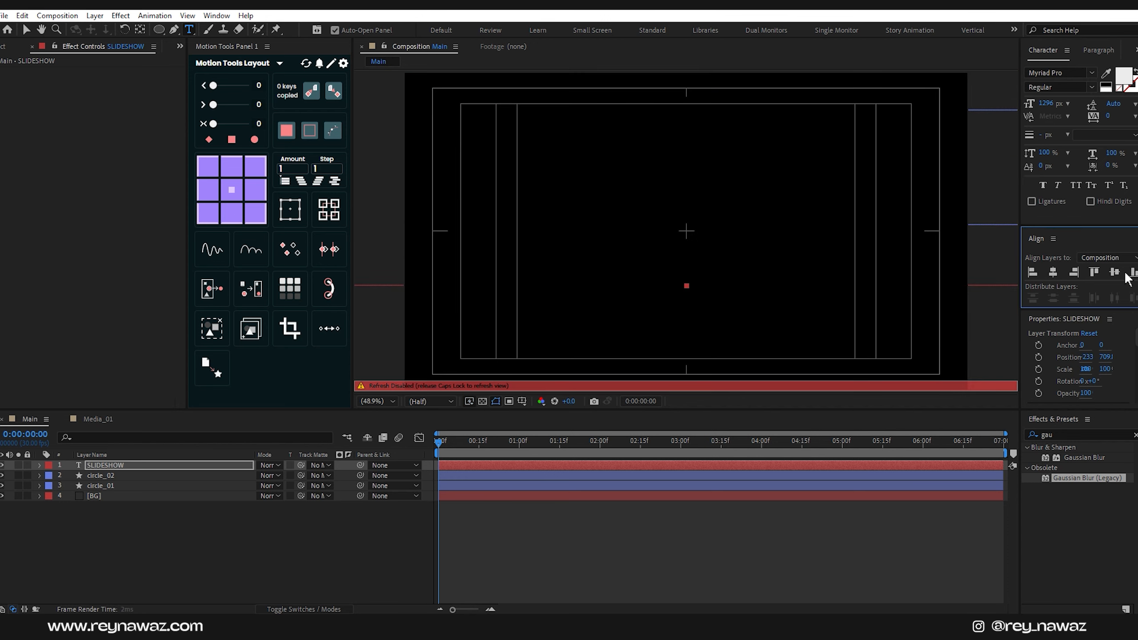
left_click(1115, 272)
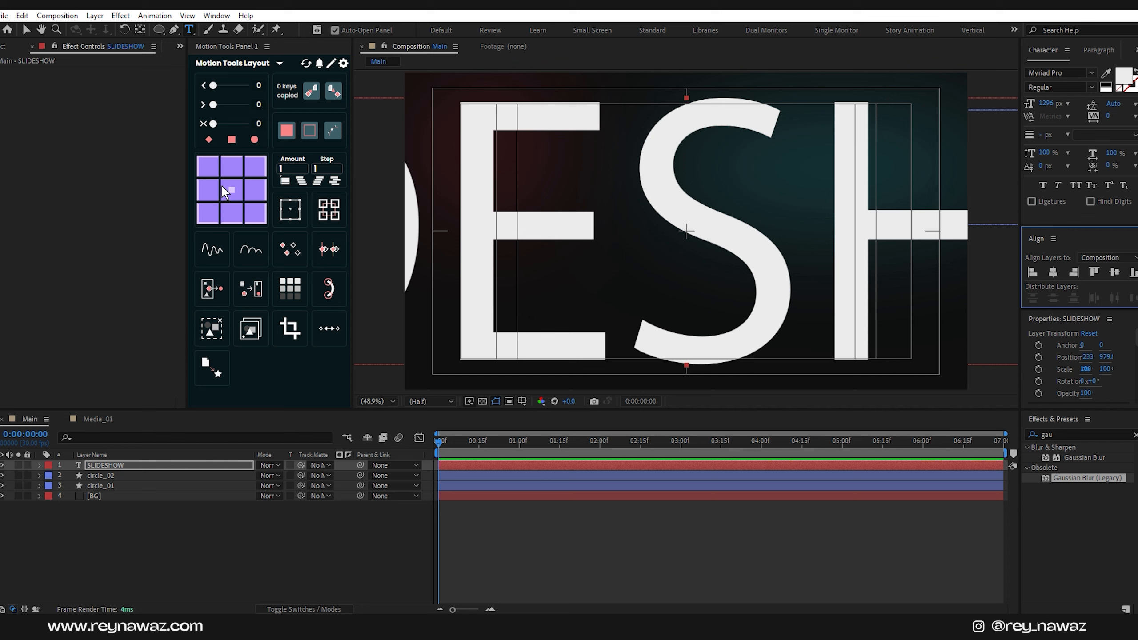
left_click(230, 191)
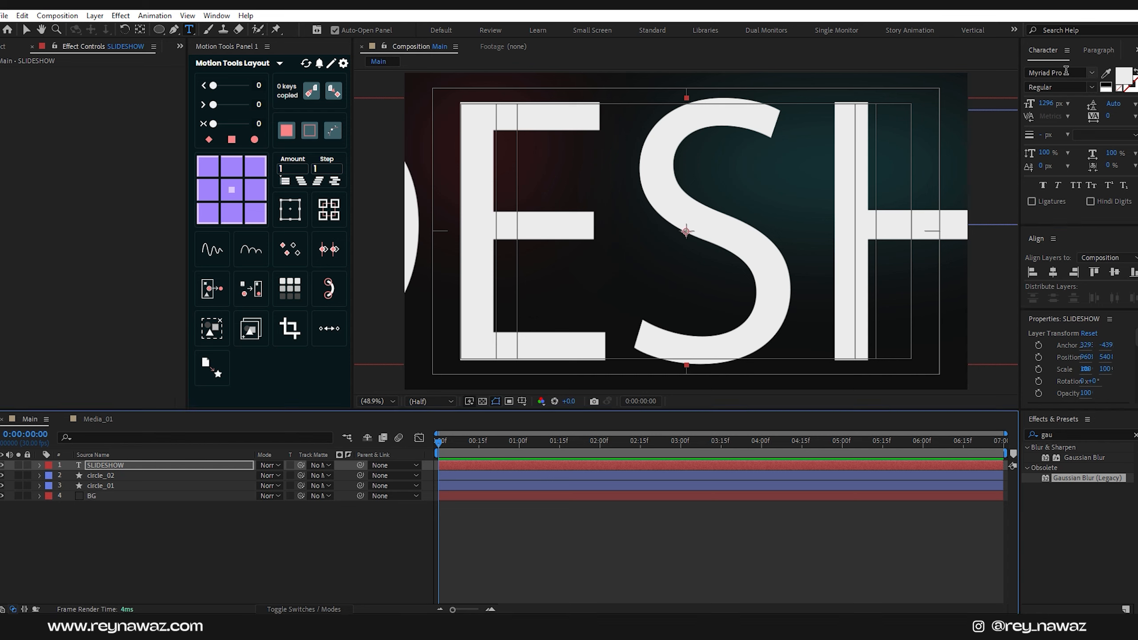
Change the font of the SLIDESHOW text to Morganite Bold
left_click(1073, 73)
type("morg")
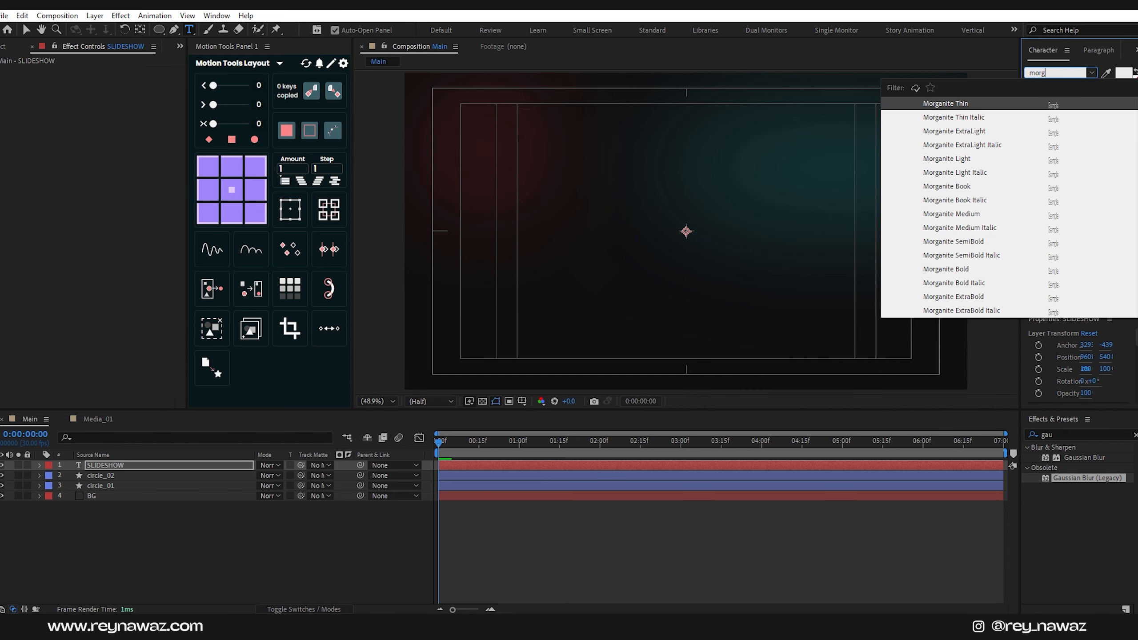
left_click(964, 270)
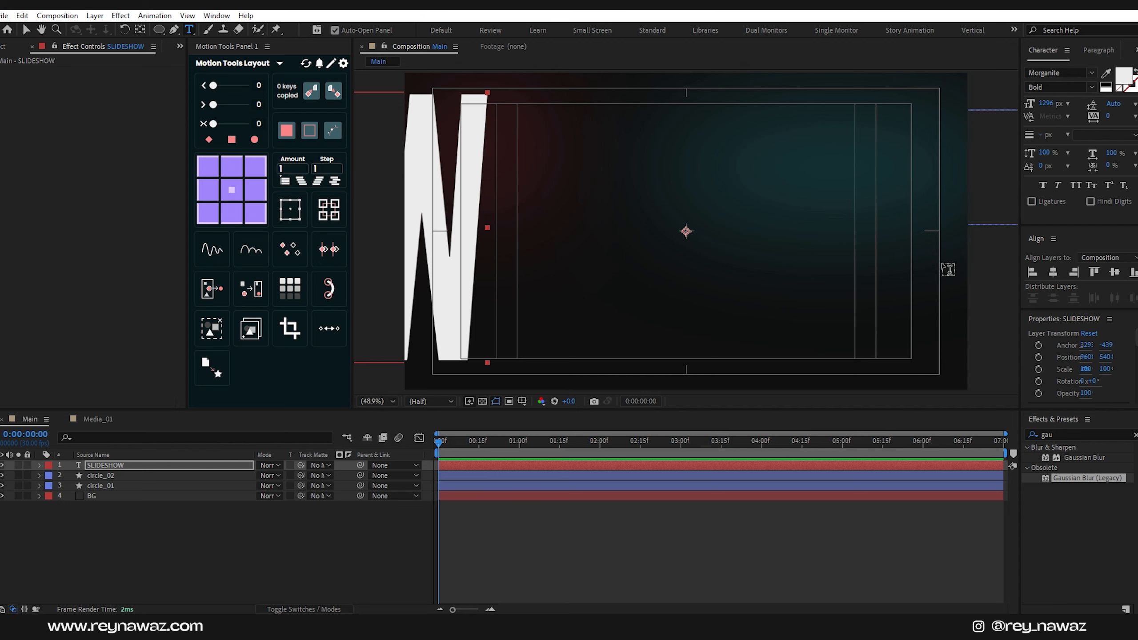
Realign the Morganite SLIDESHOW text to the middle of the composition and recenter its anchor point
left_click(1053, 272)
left_click(1108, 272)
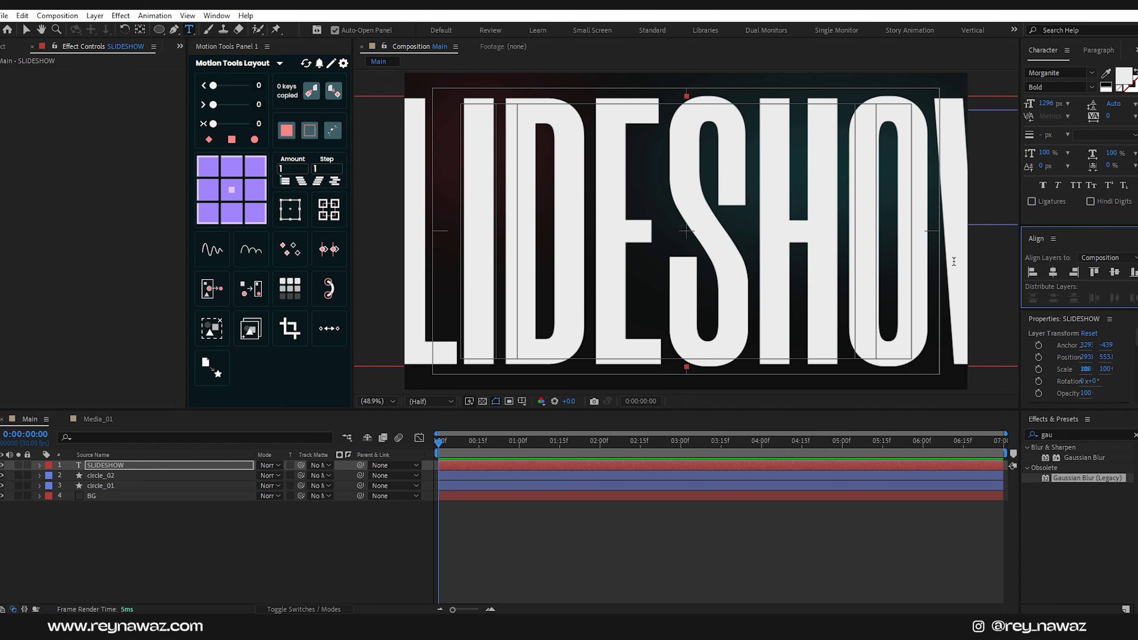
left_click(237, 195)
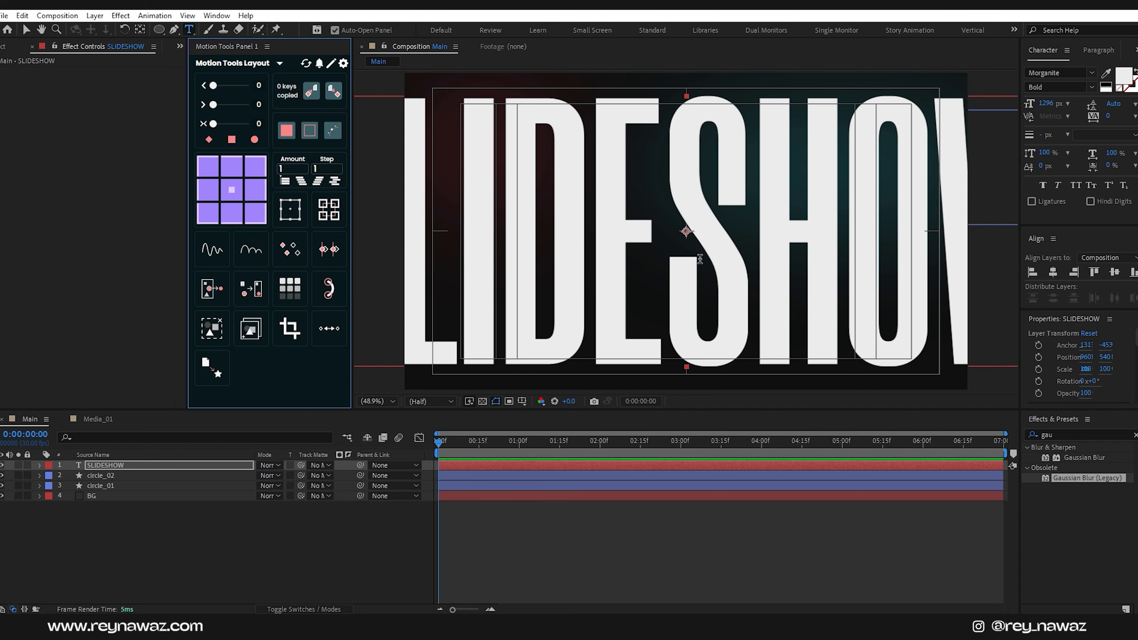
Add a text animator with Opacity and Position to the SLIDESHOW layer and set its Position to 0, 1046
left_click(120, 456)
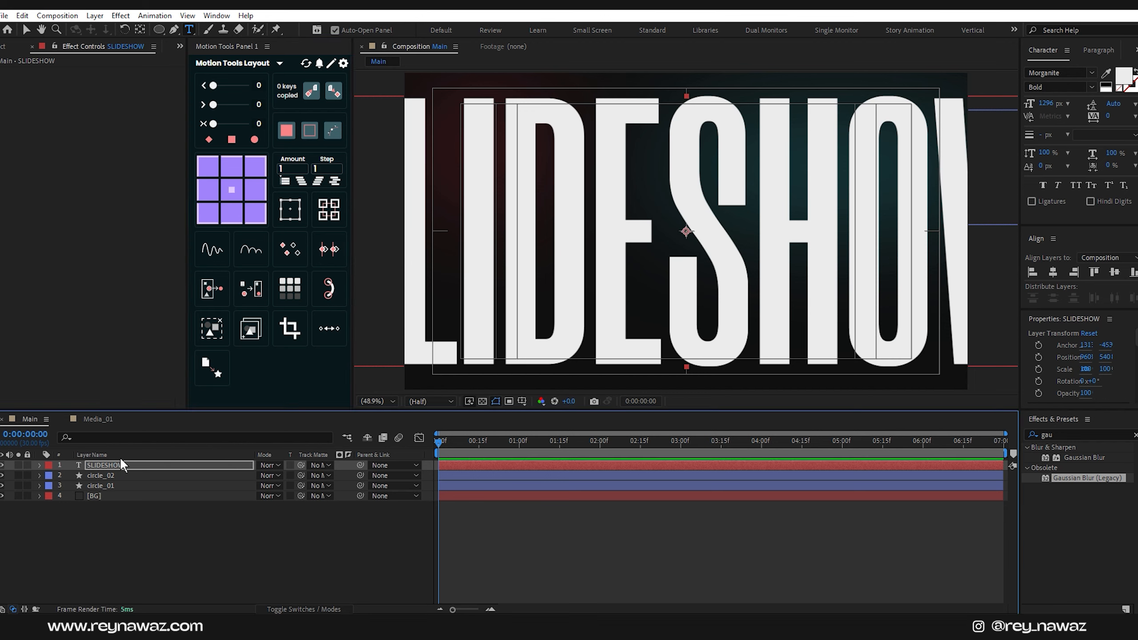
left_click(40, 464)
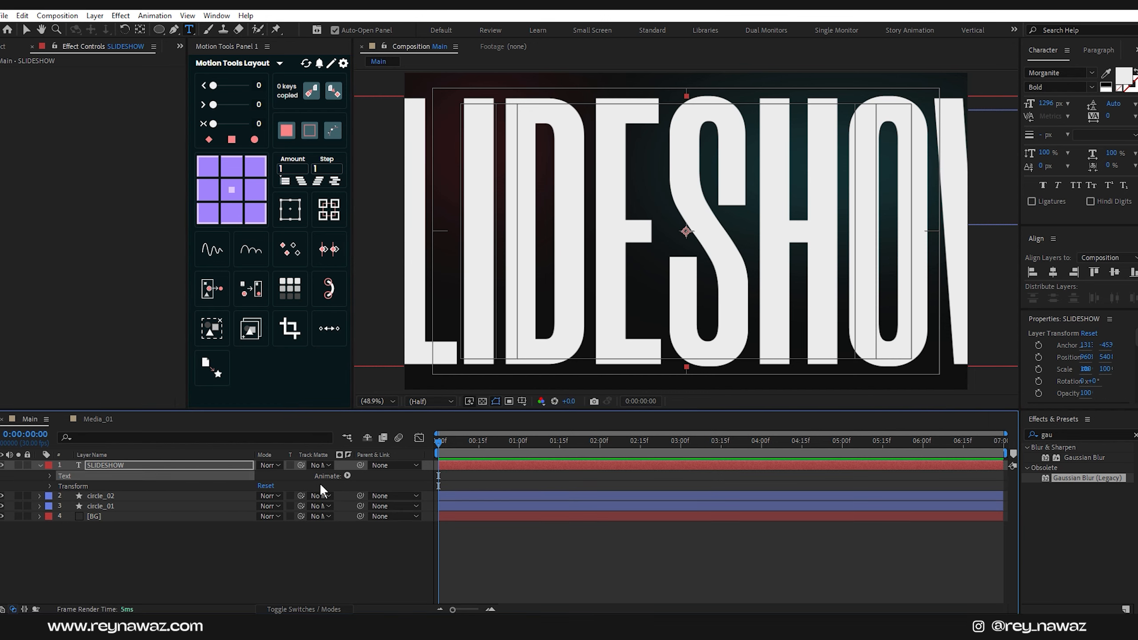
left_click(347, 476)
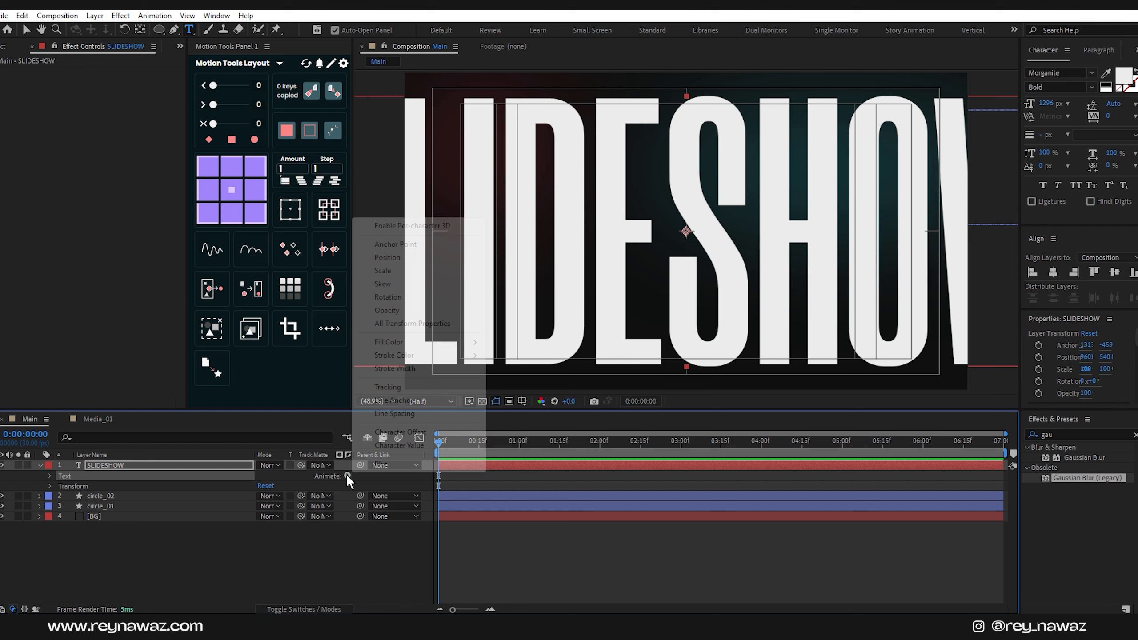
left_click(386, 310)
left_click(91, 517)
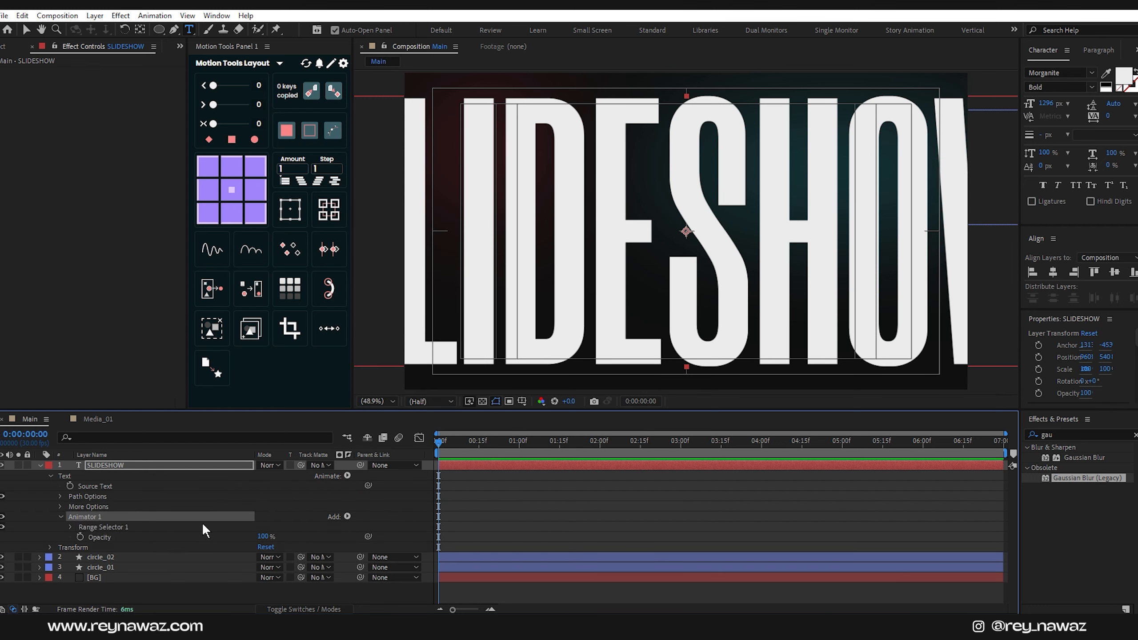
left_click(347, 517)
mouse_move(381, 521)
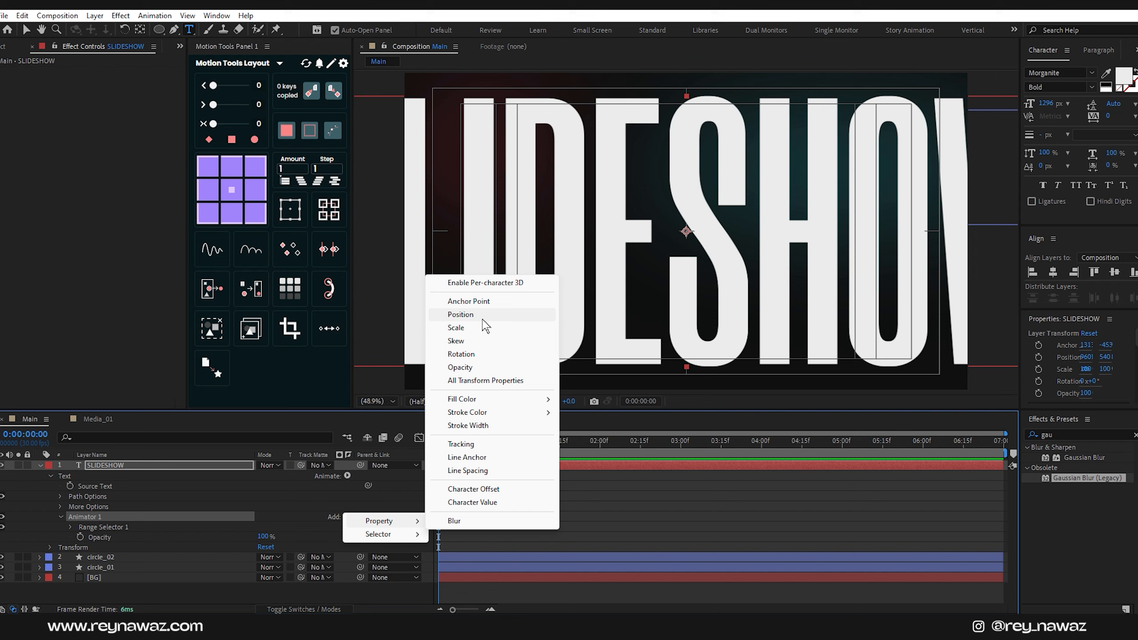
left_click(460, 315)
left_click_drag(273, 578, 918, 563)
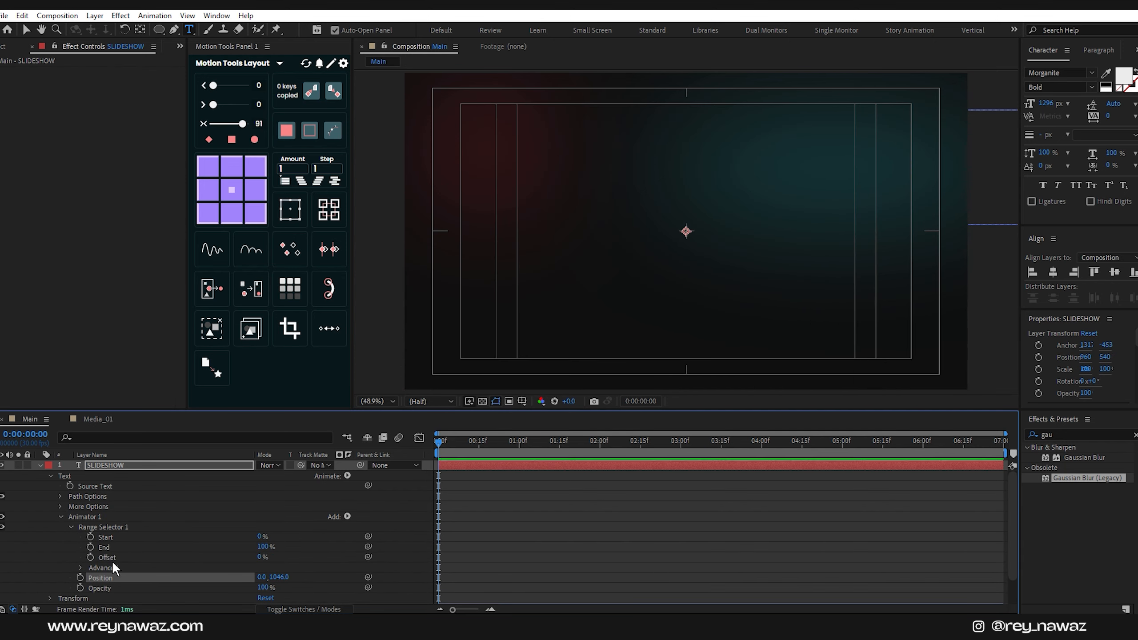
Set the advanced options of Range Selector 1 to the Ramp Up shape with Ease High at -100%
left_click(81, 568)
left_click(303, 527)
left_click(275, 550)
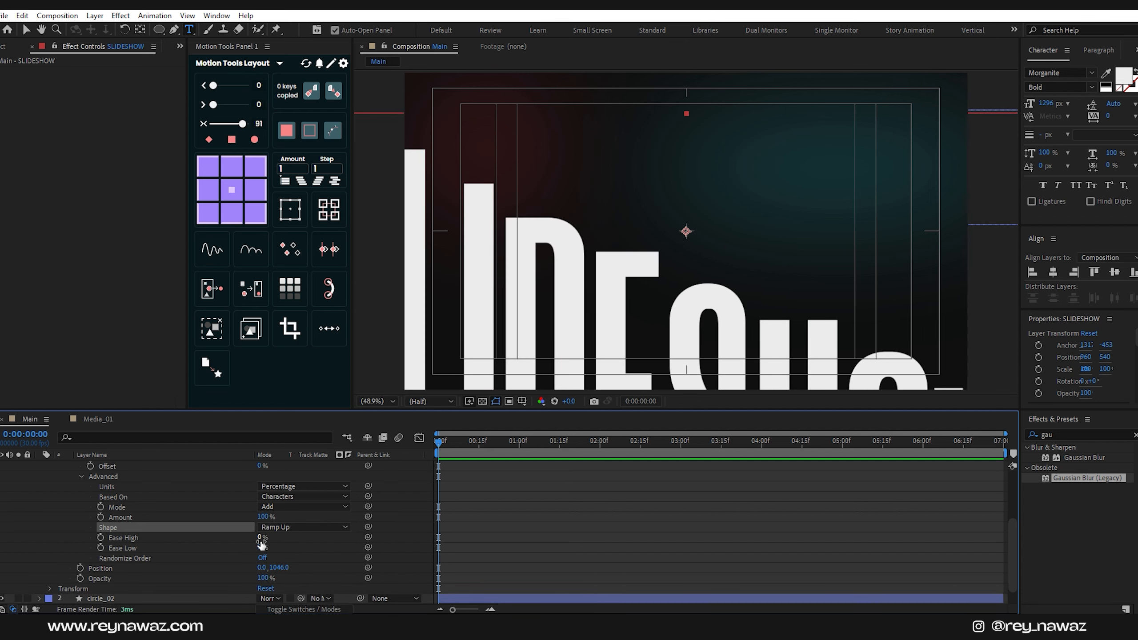
left_click_drag(260, 538, 80, 532)
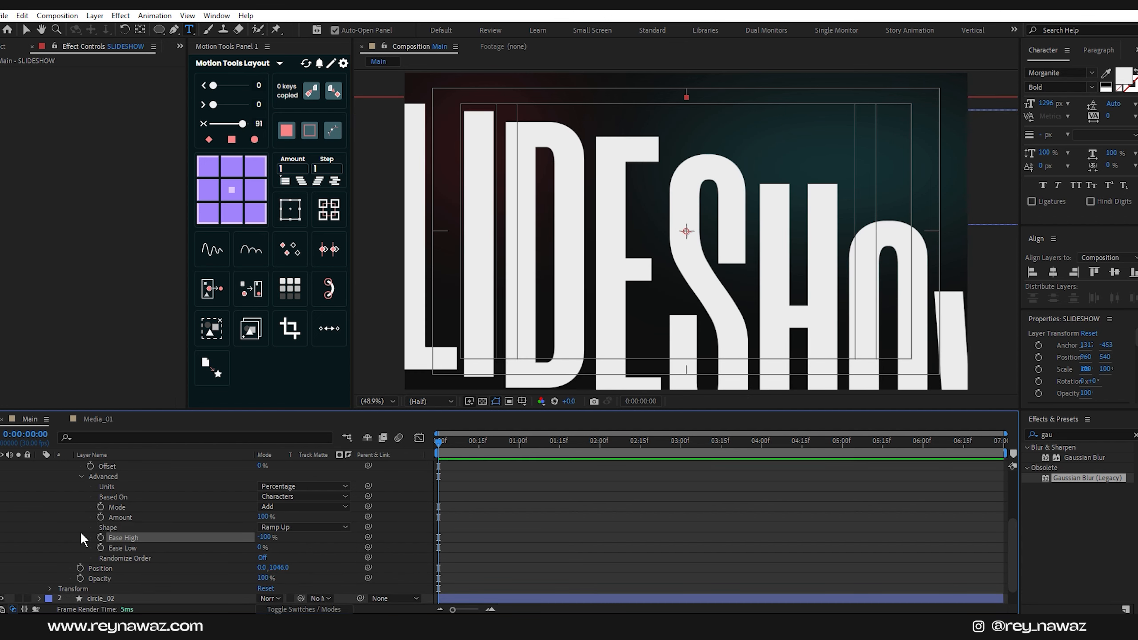
Keyframe the Range Selector 1 Offset from -100% at 0 seconds to 100% at 2 seconds
scroll(455, 466, "up", 3)
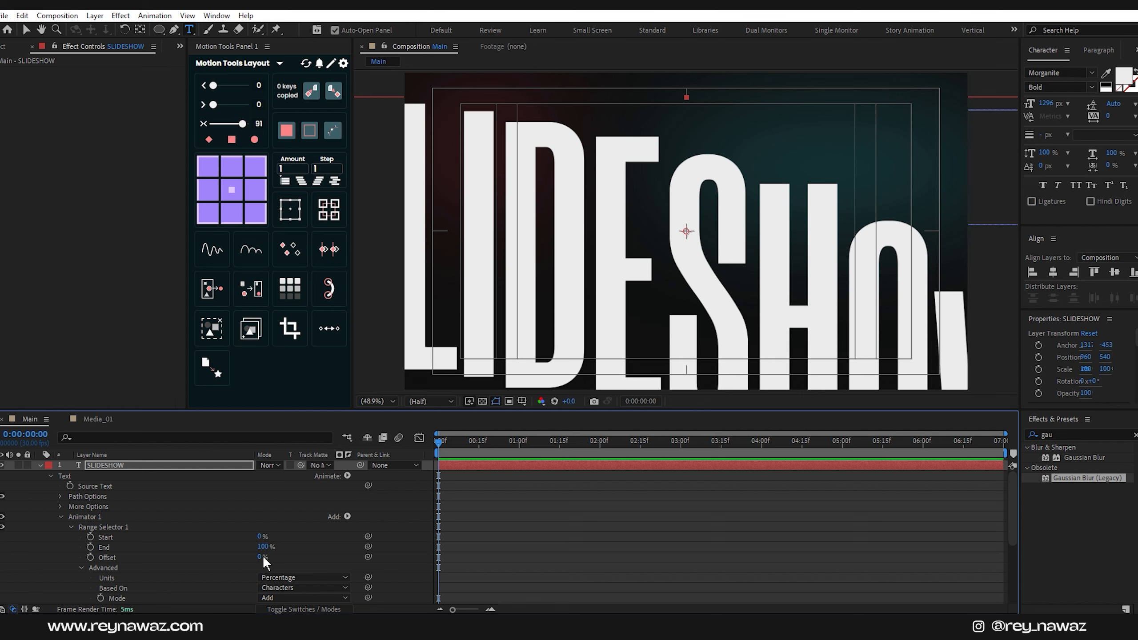
left_click_drag(260, 557, 157, 551)
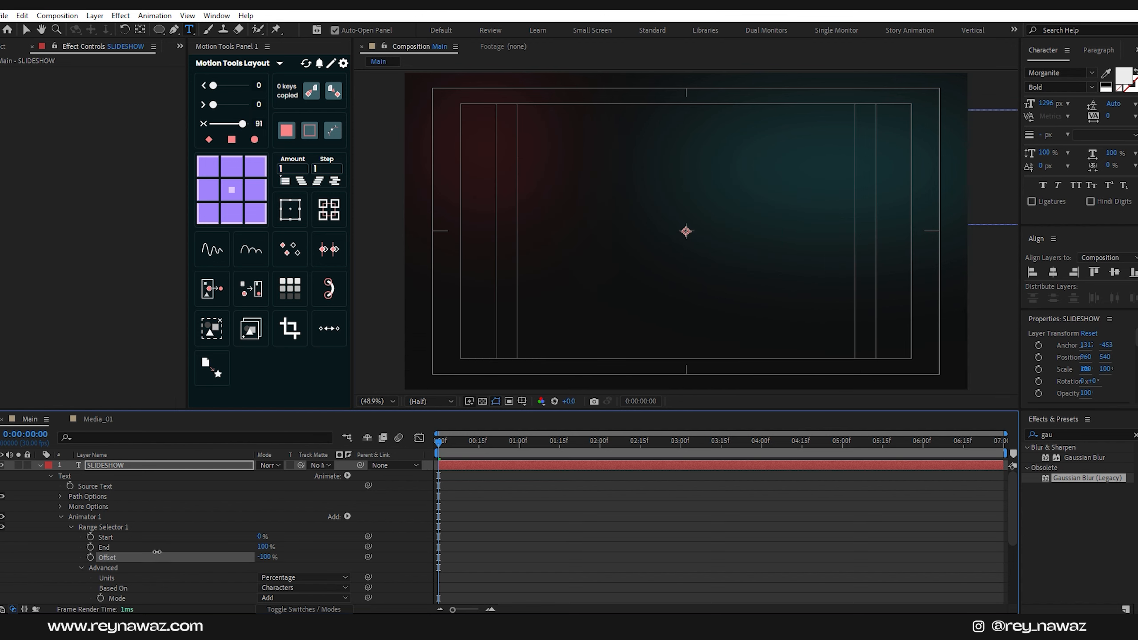
left_click(91, 557)
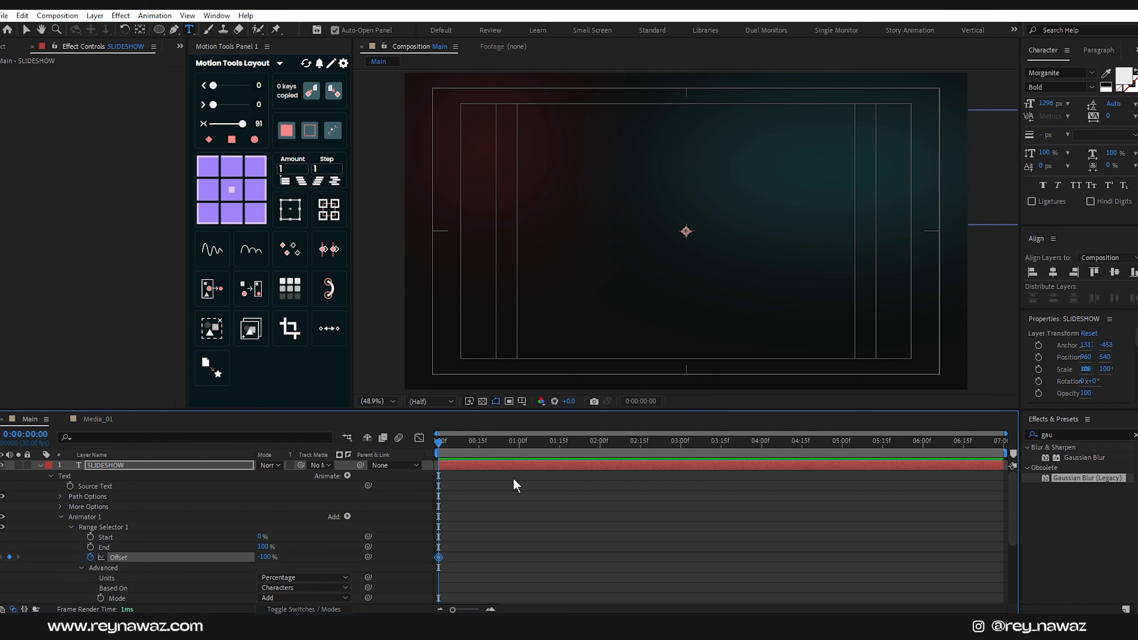
left_click(599, 443)
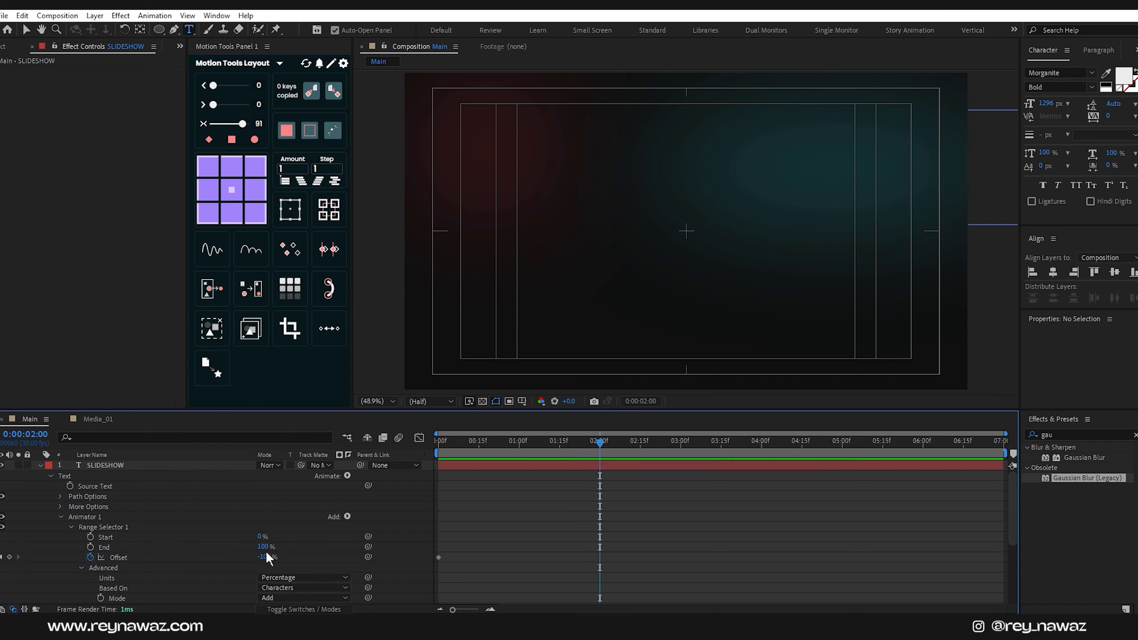
left_click_drag(265, 556, 476, 556)
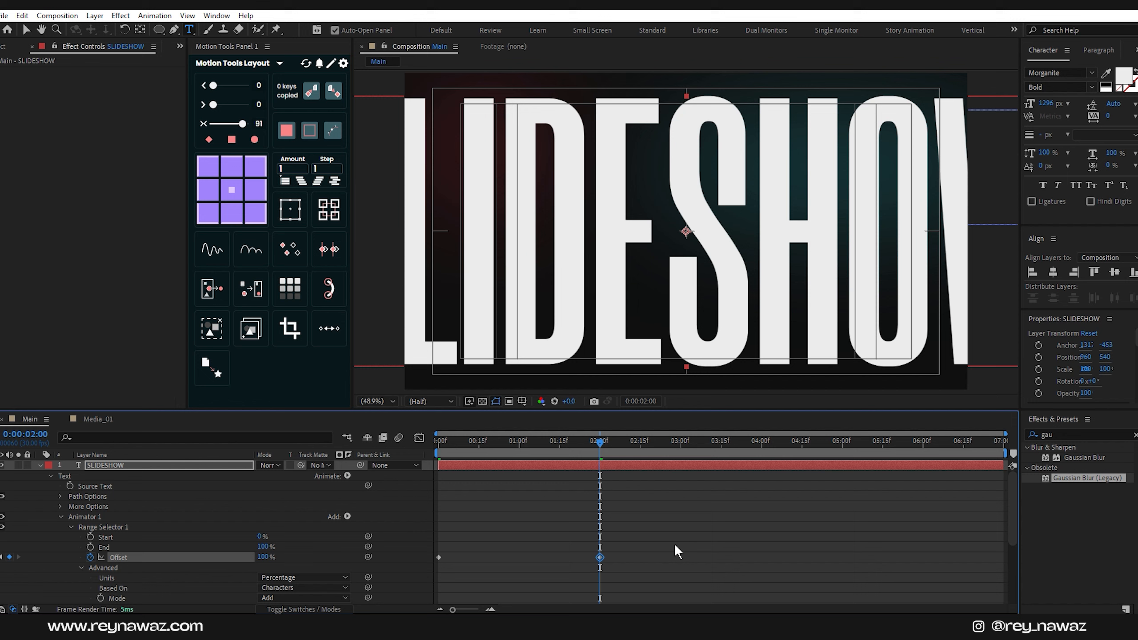
left_click_drag(708, 531, 420, 577)
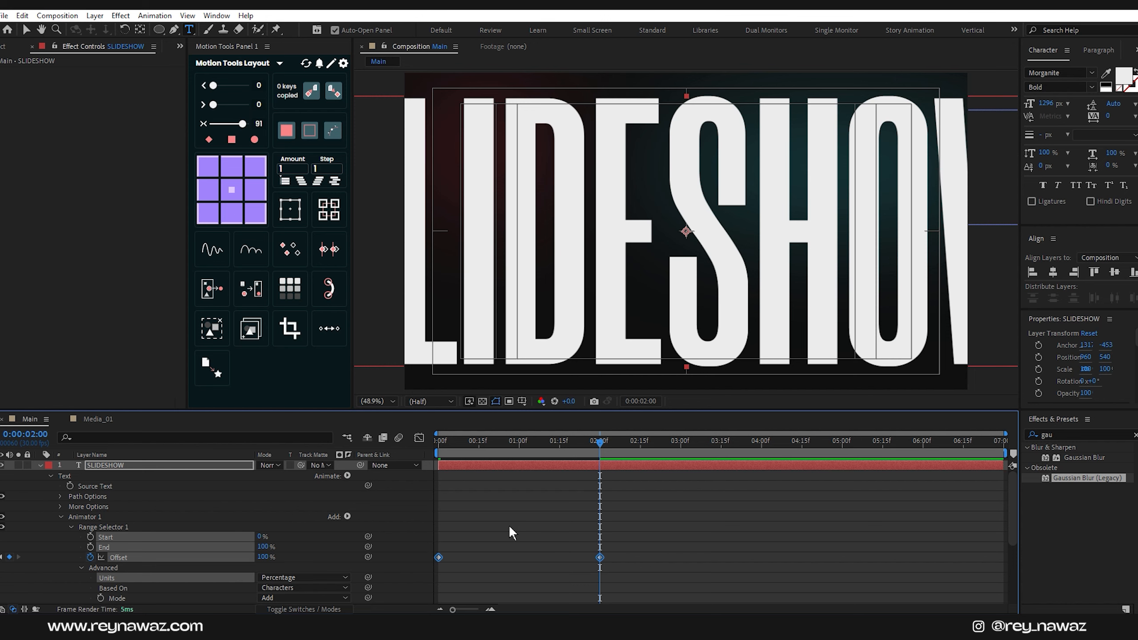
mouse_move(438, 560)
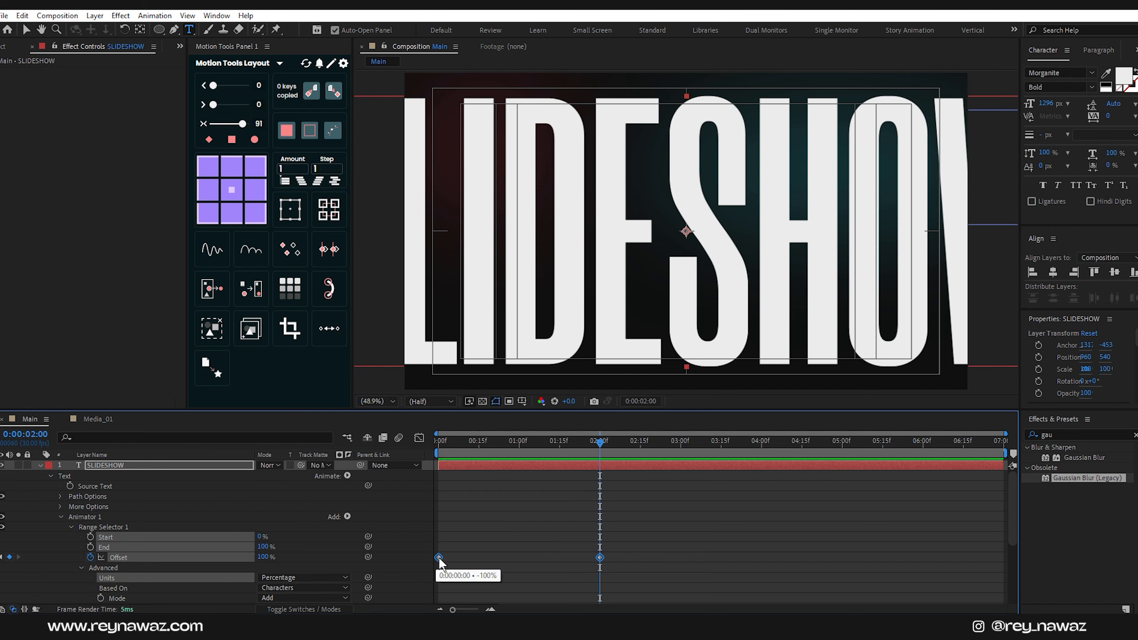
right_click(438, 556)
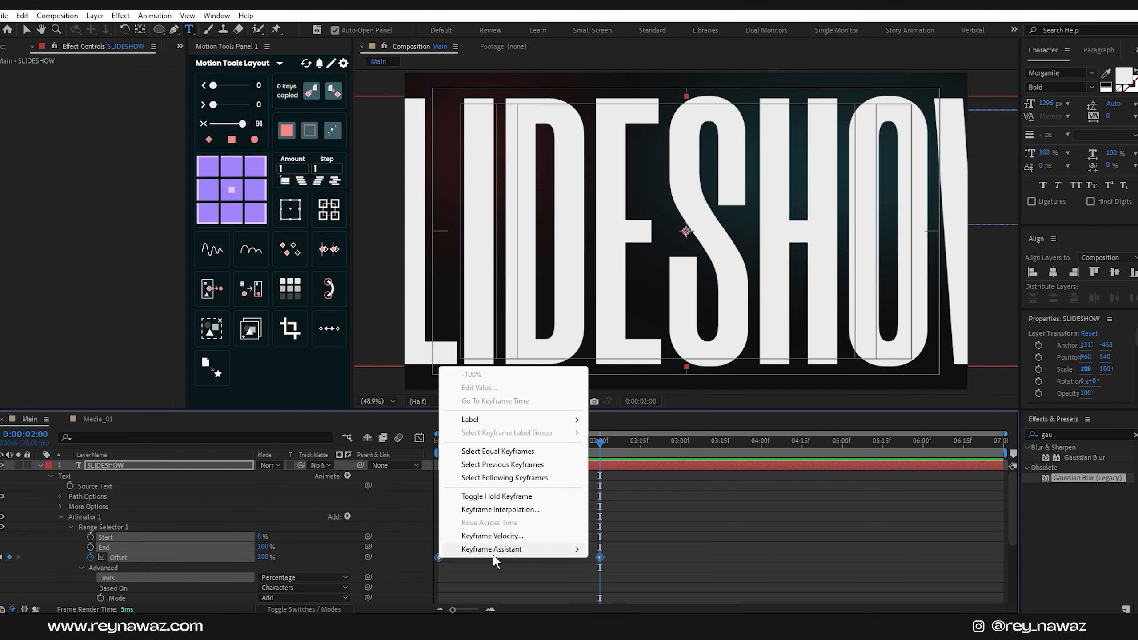
mouse_move(503, 554)
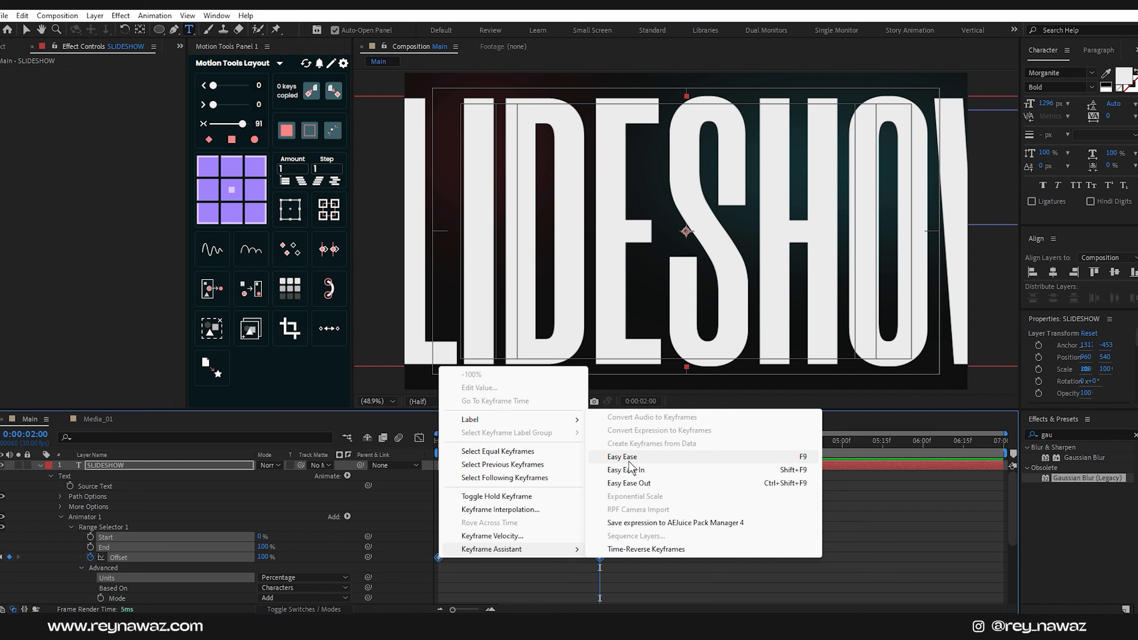
left_click(564, 576)
Ease both Offset keyframes in the graph editor with a combined Motion Tools ease of 96
left_click_drag(625, 531, 413, 581)
left_click(421, 437)
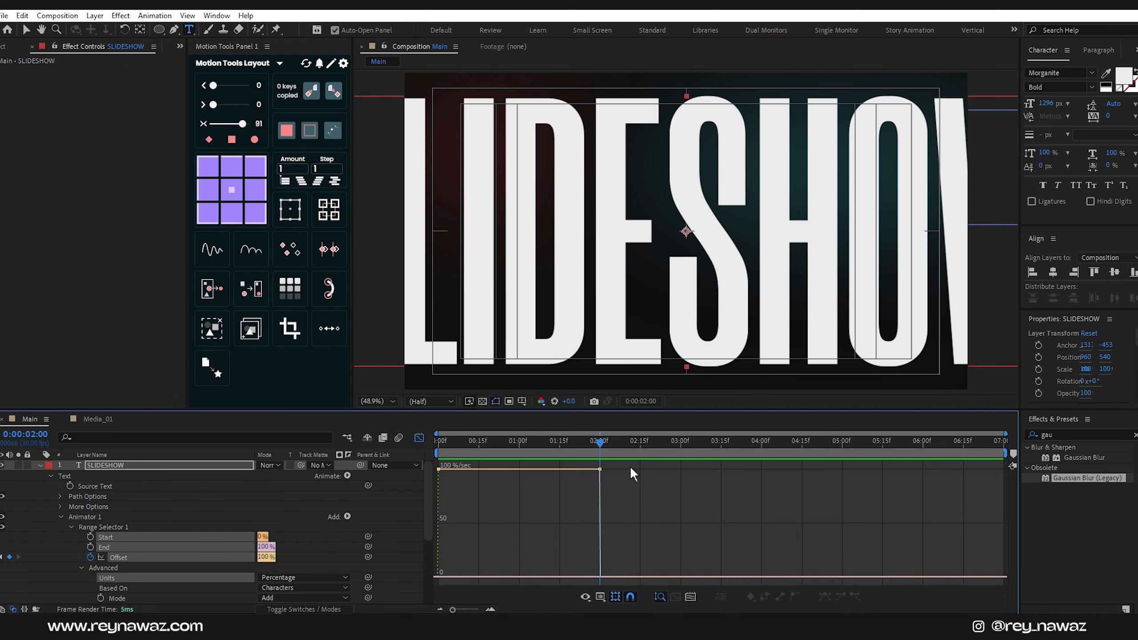
left_click_drag(614, 462, 429, 485)
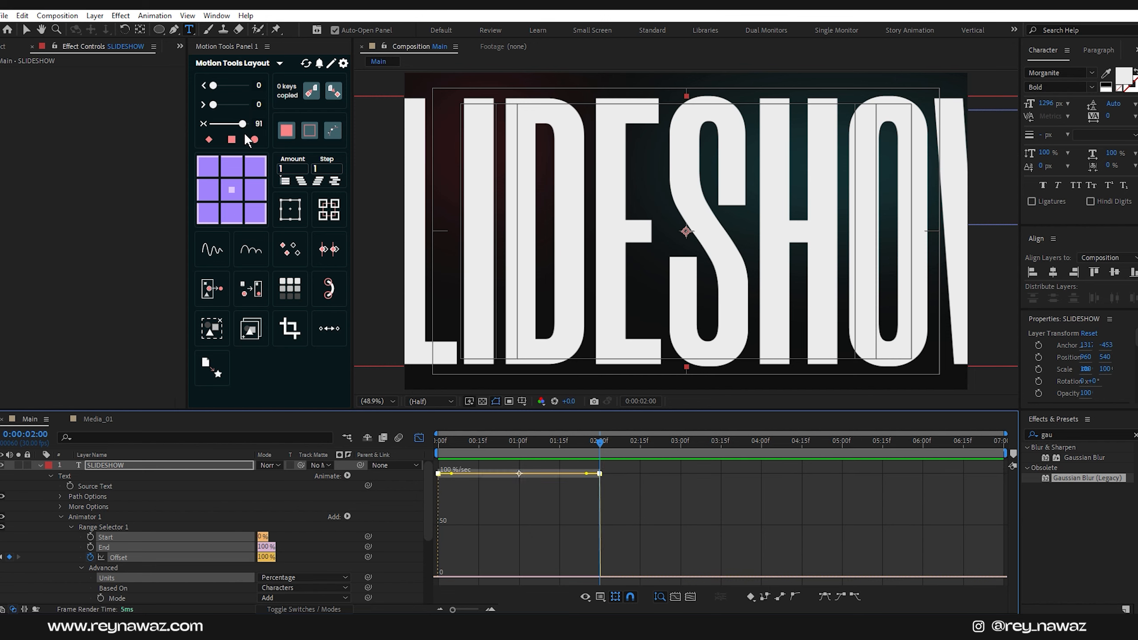
left_click_drag(242, 124, 245, 126)
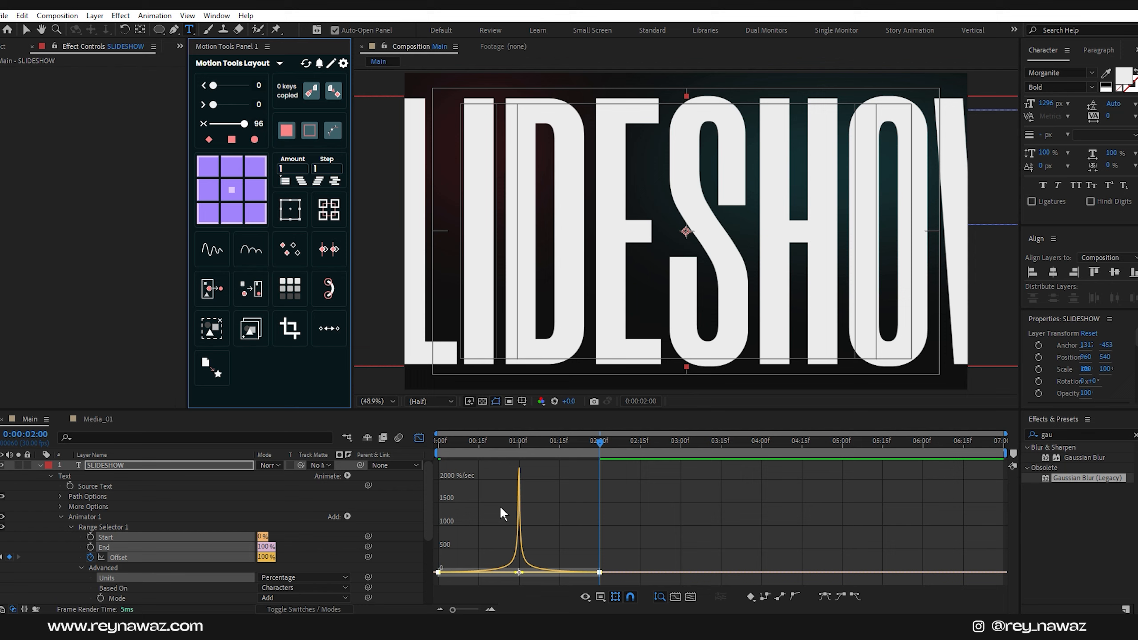
left_click(418, 437)
Preview the SLIDESHOW text animation from the start of the composition and collapse the layer's properties
key("Home")
key("space")
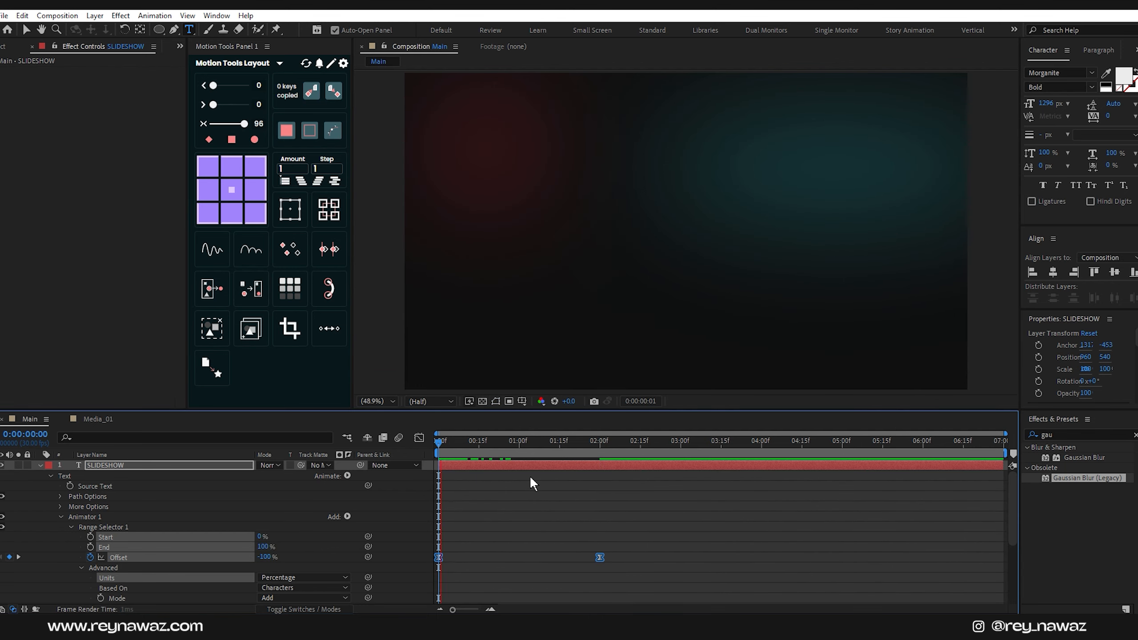
key("space")
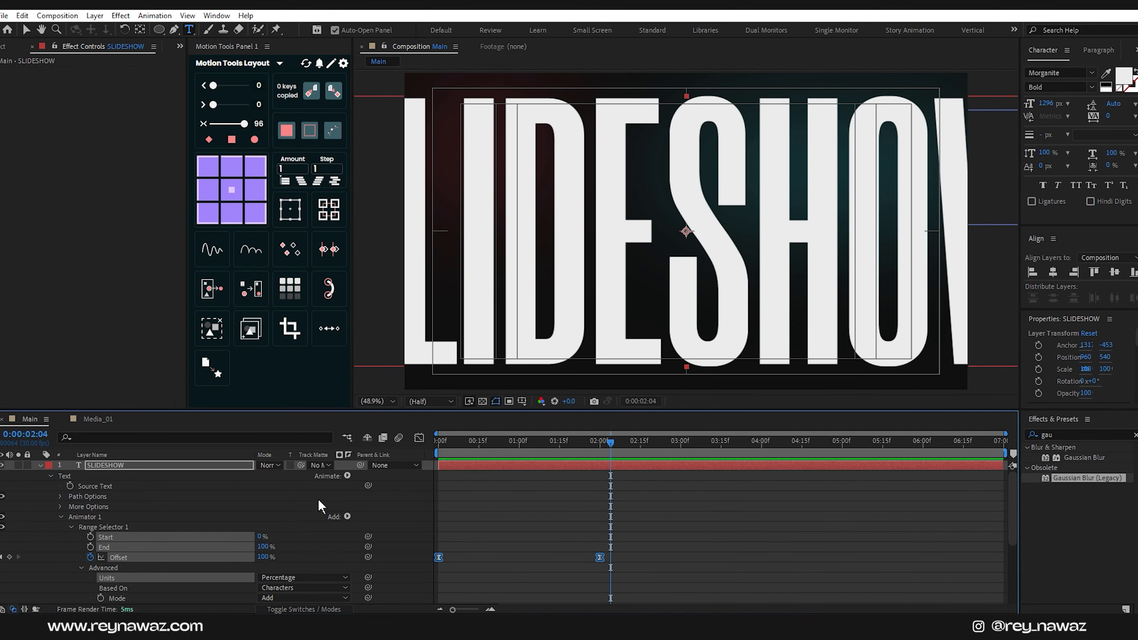
left_click(40, 464)
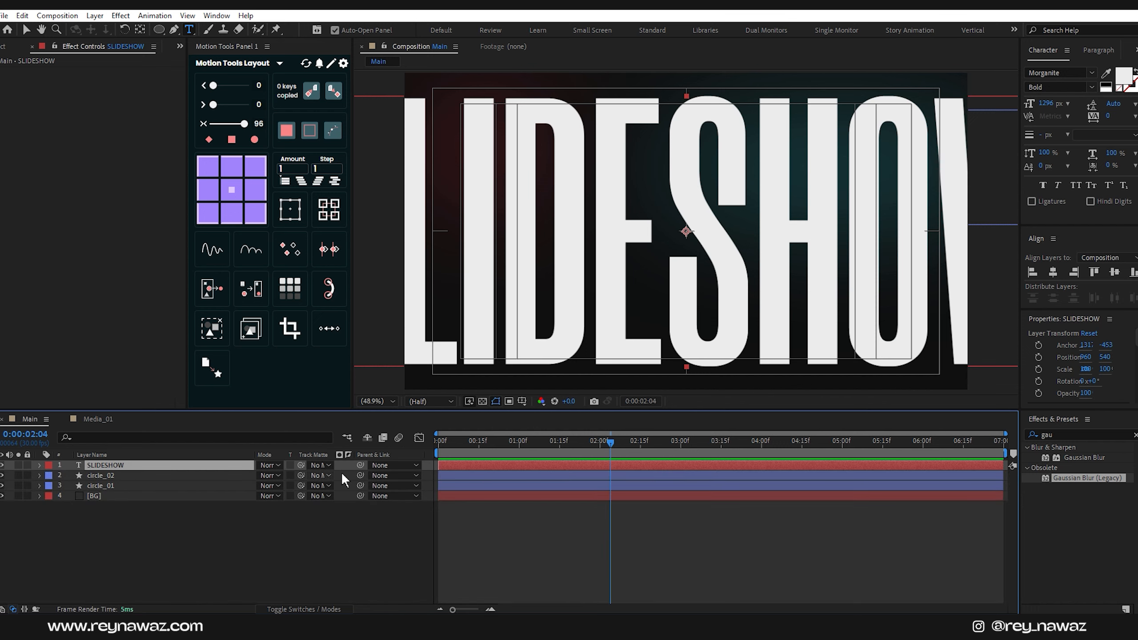
Find the Transform distort effect and apply it to the SLIDESHOW text layer
left_click_drag(1065, 435, 976, 440)
type("trans")
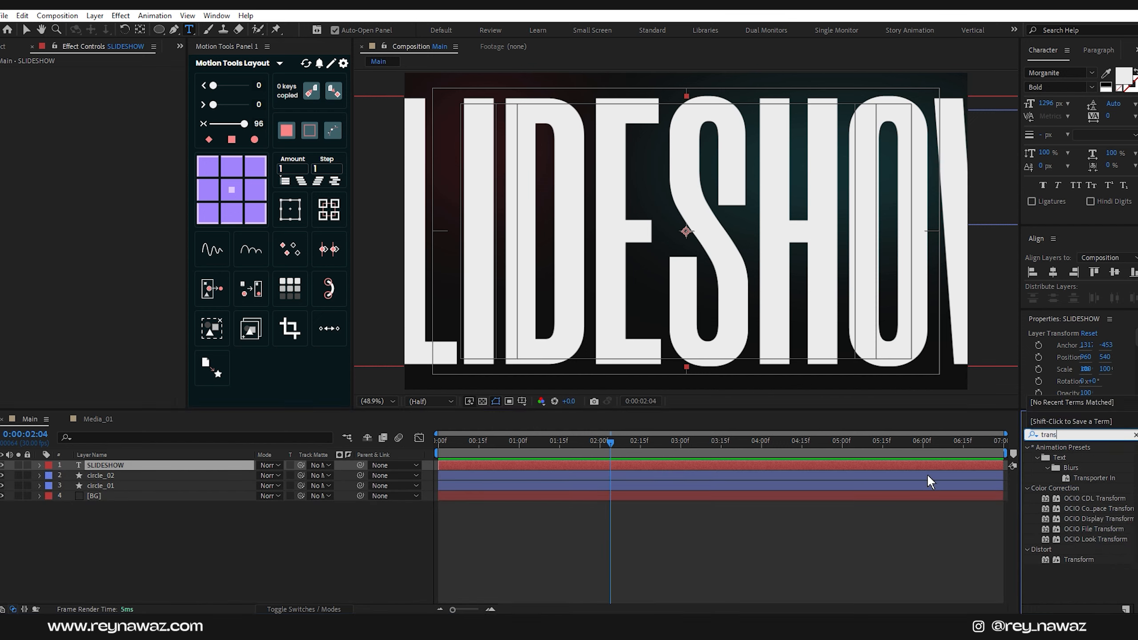
left_click_drag(1080, 560, 170, 465)
key("v")
Keyframe the Transform effect's Scale and Skew at 1 second, then set Skew to -7 and Scale to 140 at 2 seconds
left_click(519, 449)
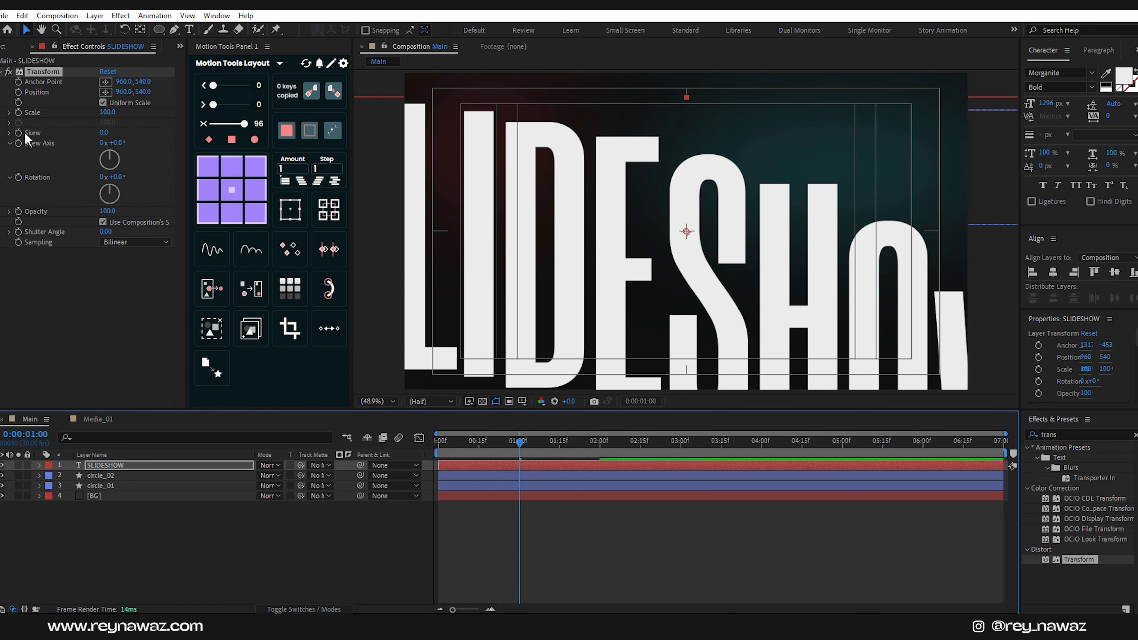
left_click(17, 131)
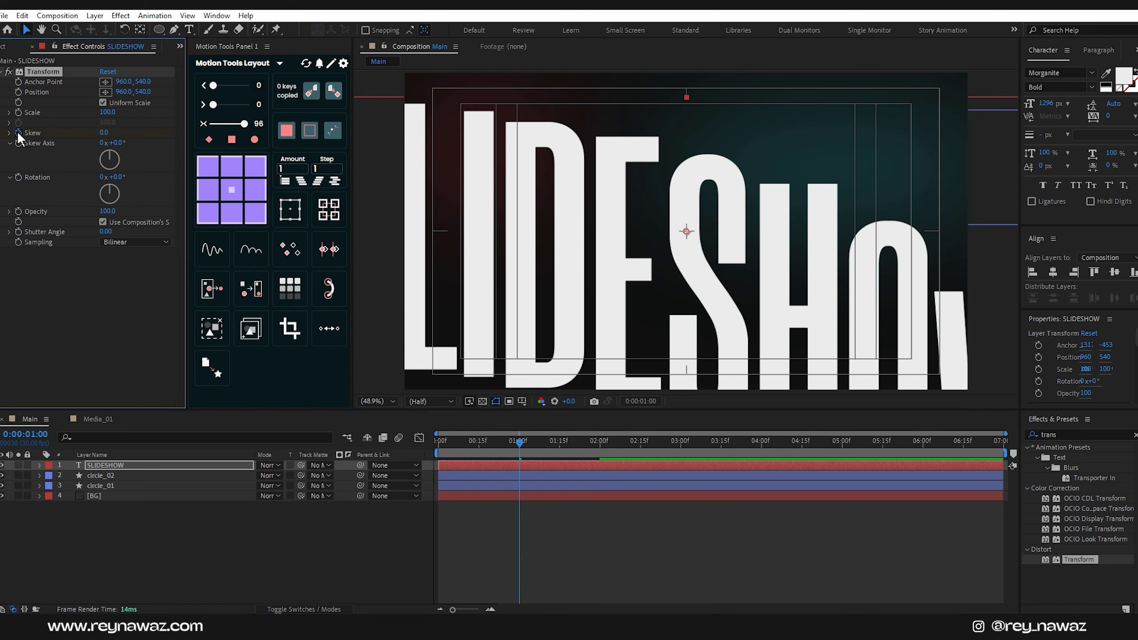
left_click(600, 444)
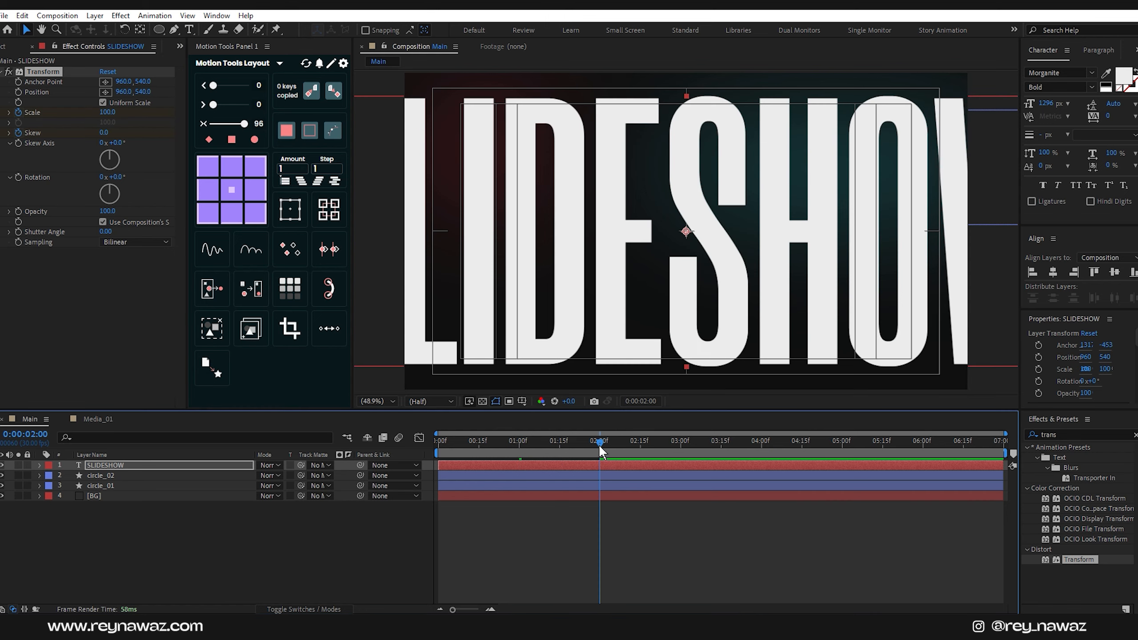
left_click(104, 132)
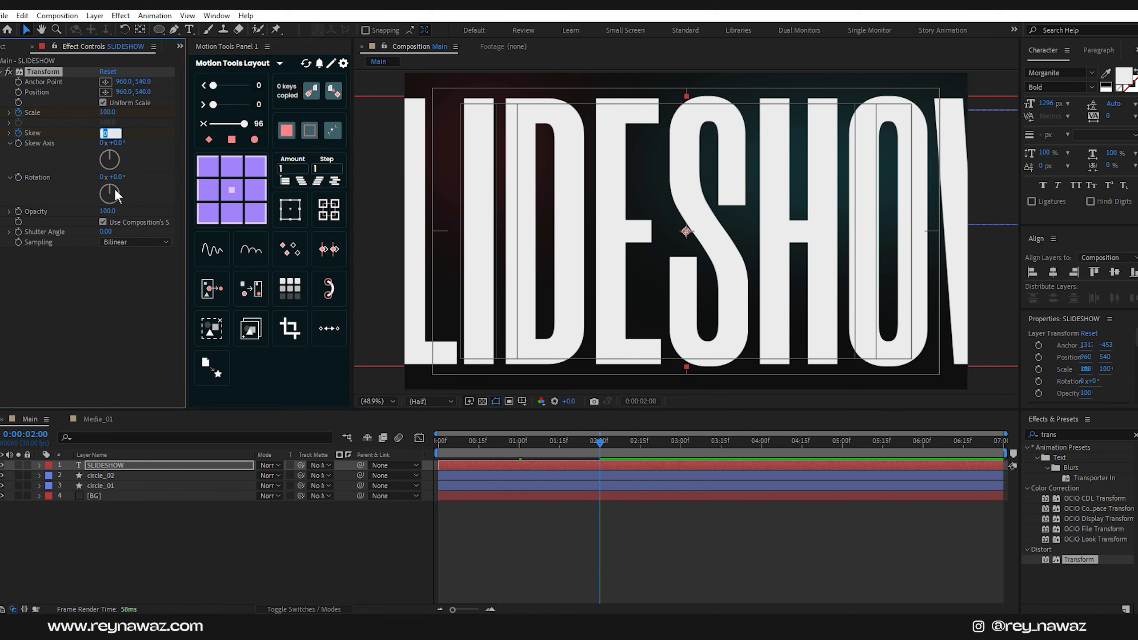
type("-7")
key("Return")
left_click_drag(108, 113, 130, 114)
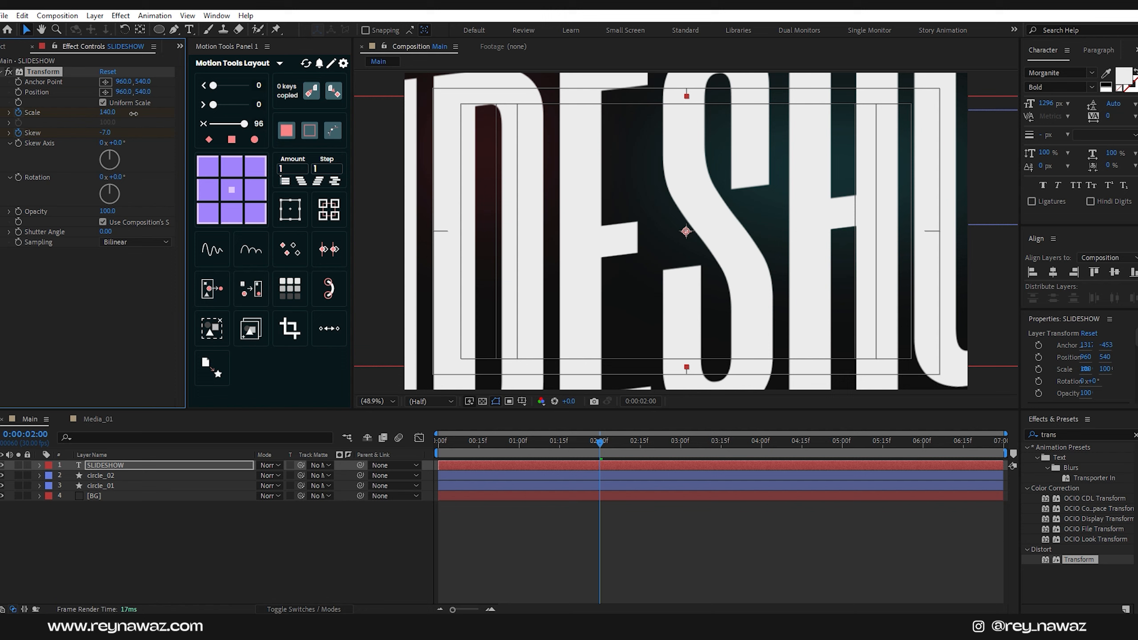
Reveal the SLIDESHOW layer's keyframes and ease all four Scale and Skew keyframes with the Motion Tools ease of 96
key("u")
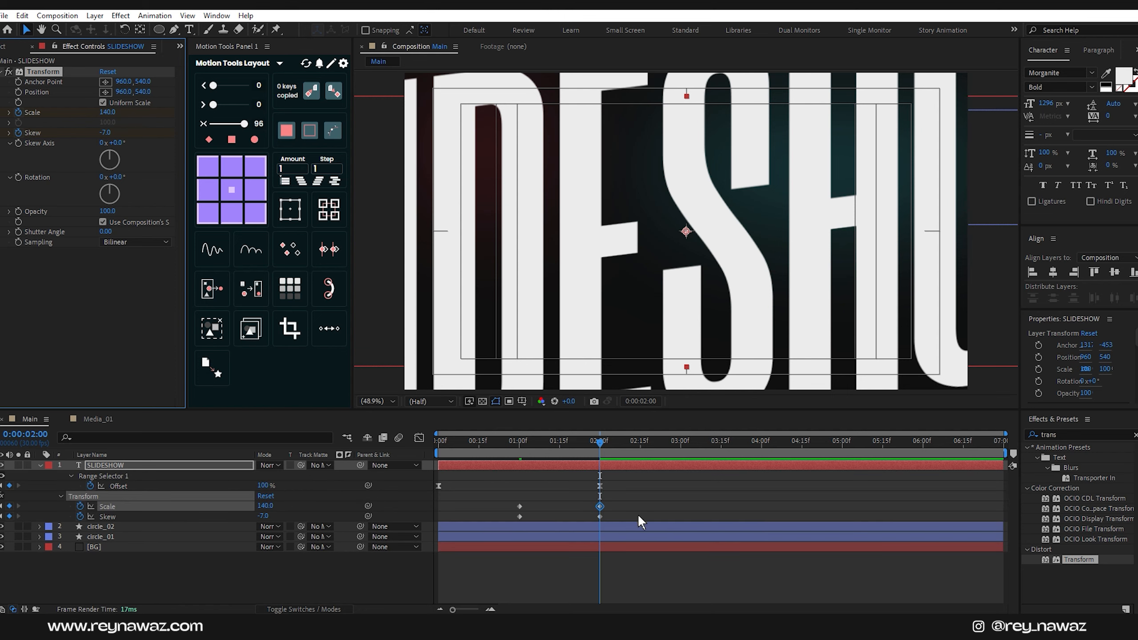
left_click_drag(622, 500, 488, 526)
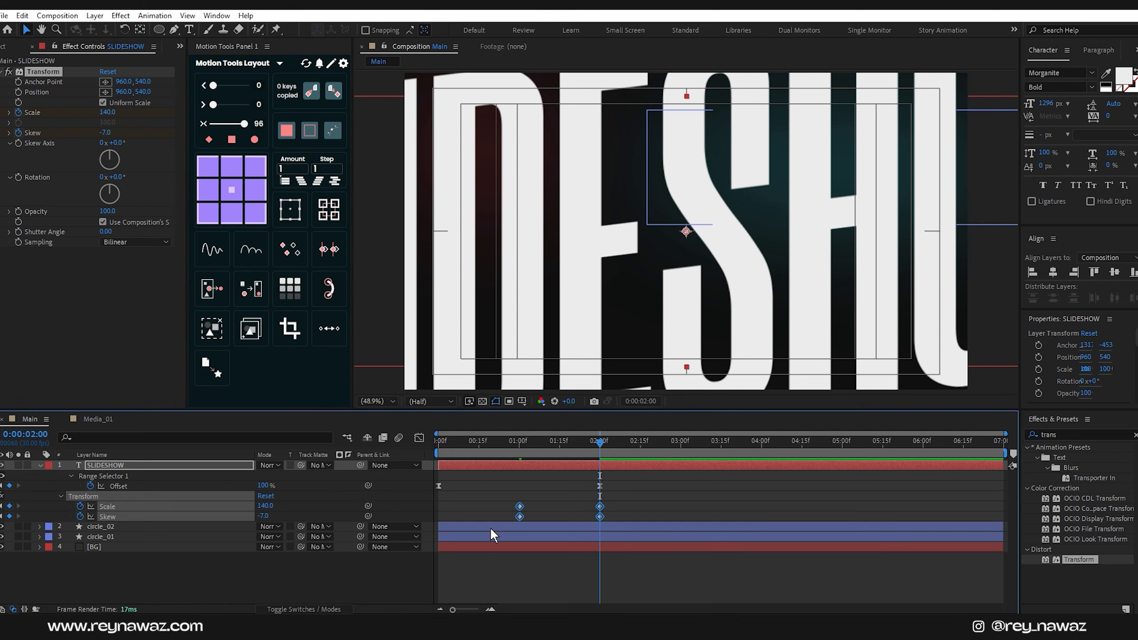
left_click(244, 125)
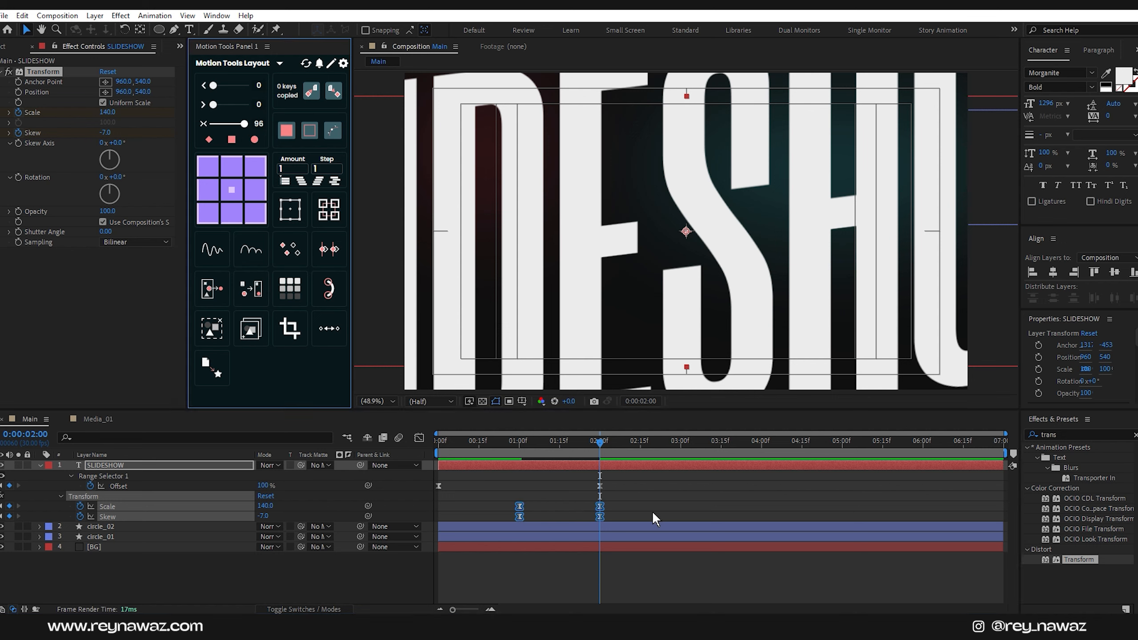
Turn the SLIDESHOW text into an outline by swapping its fill to a 1 px white stroke
left_click(240, 466)
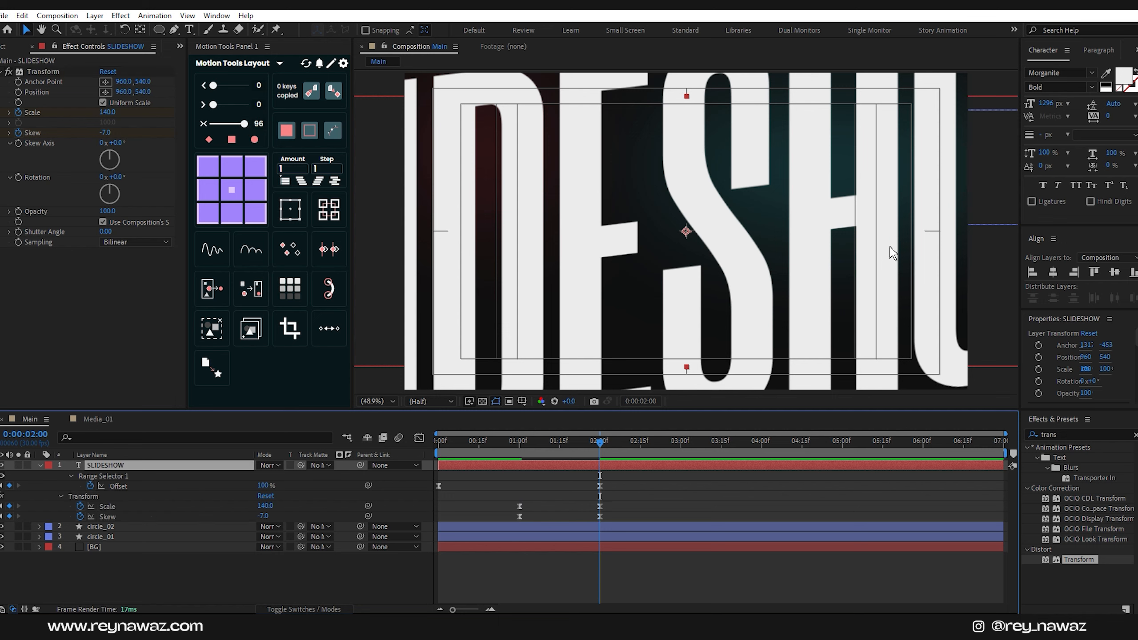
left_click(1136, 72)
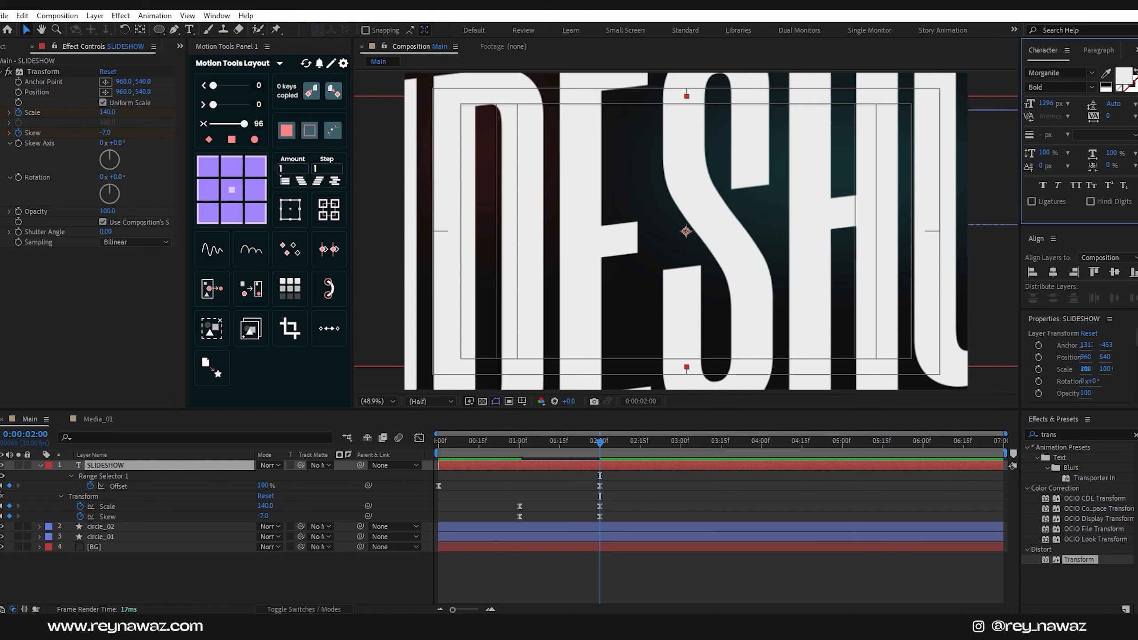
left_click(1043, 135)
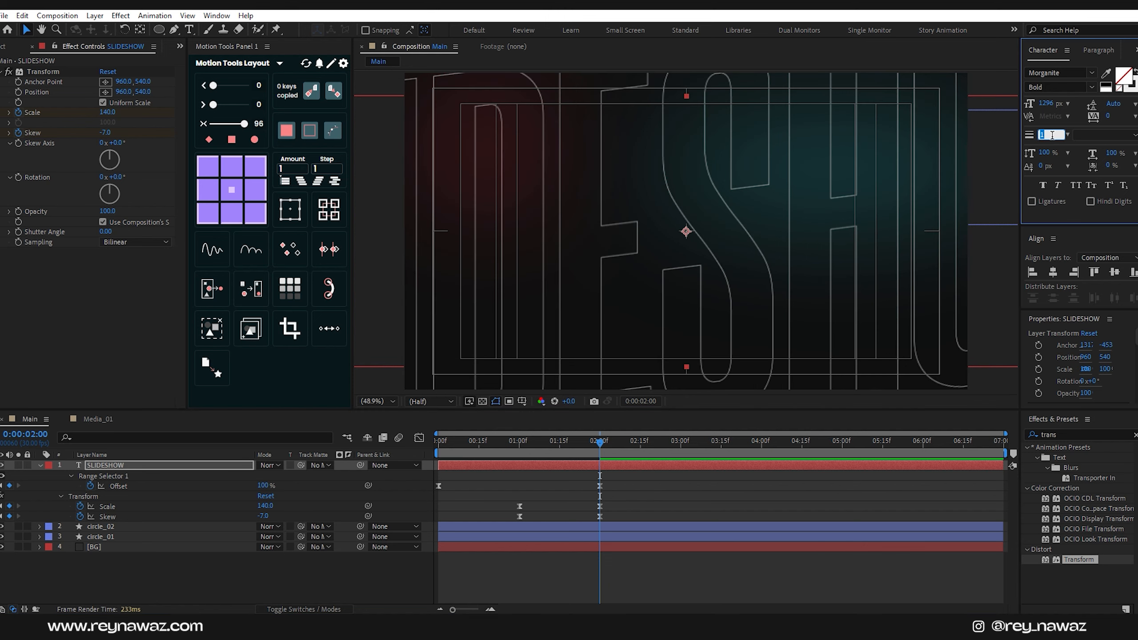
key("Return")
Set the SLIDESHOW layer's opacity to 10% and collapse its properties
left_click(40, 465)
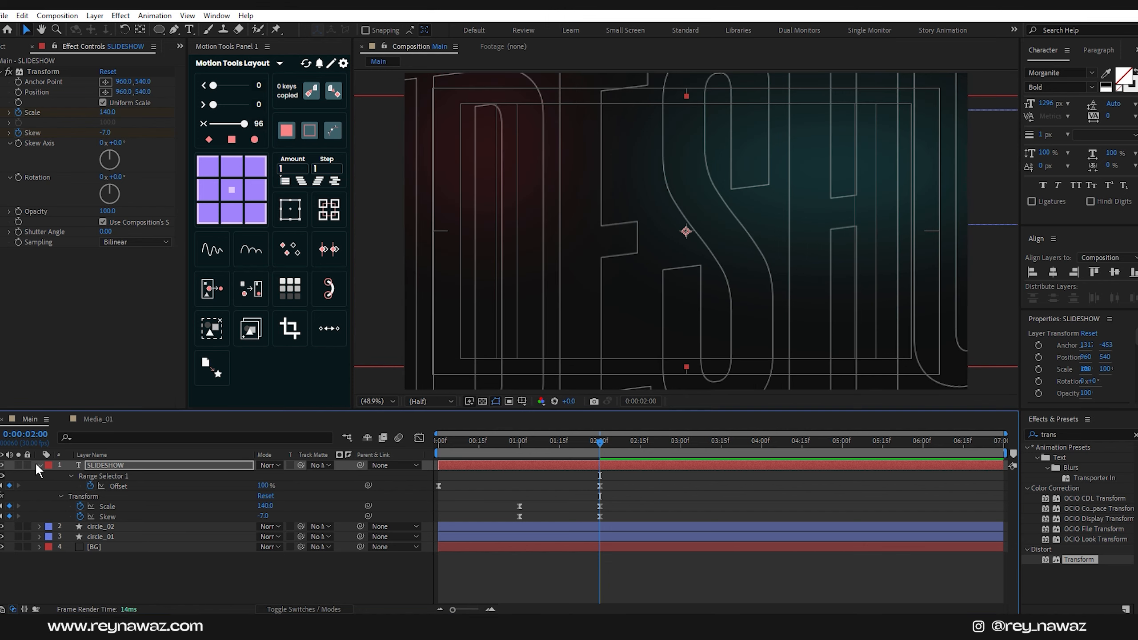
key("t")
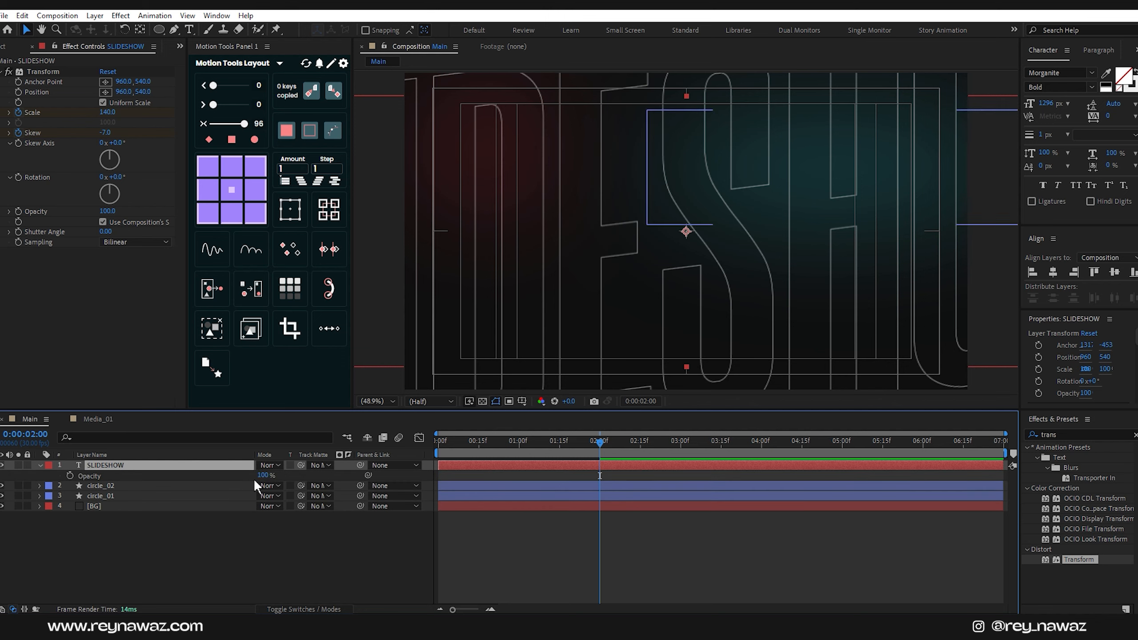
left_click(264, 476)
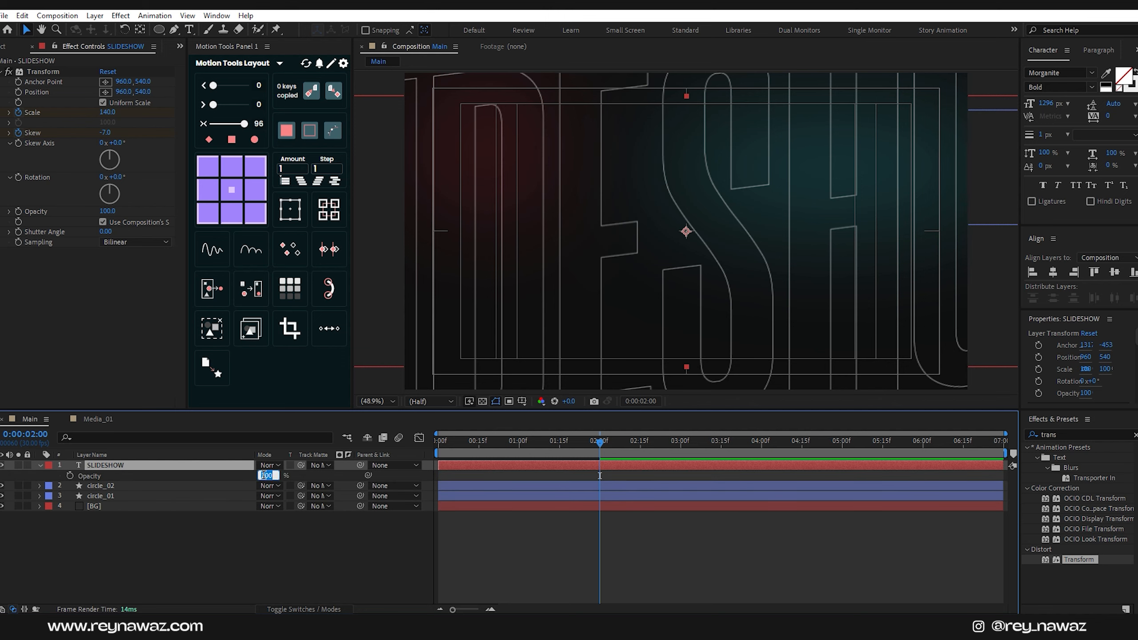
type("10")
key("Return")
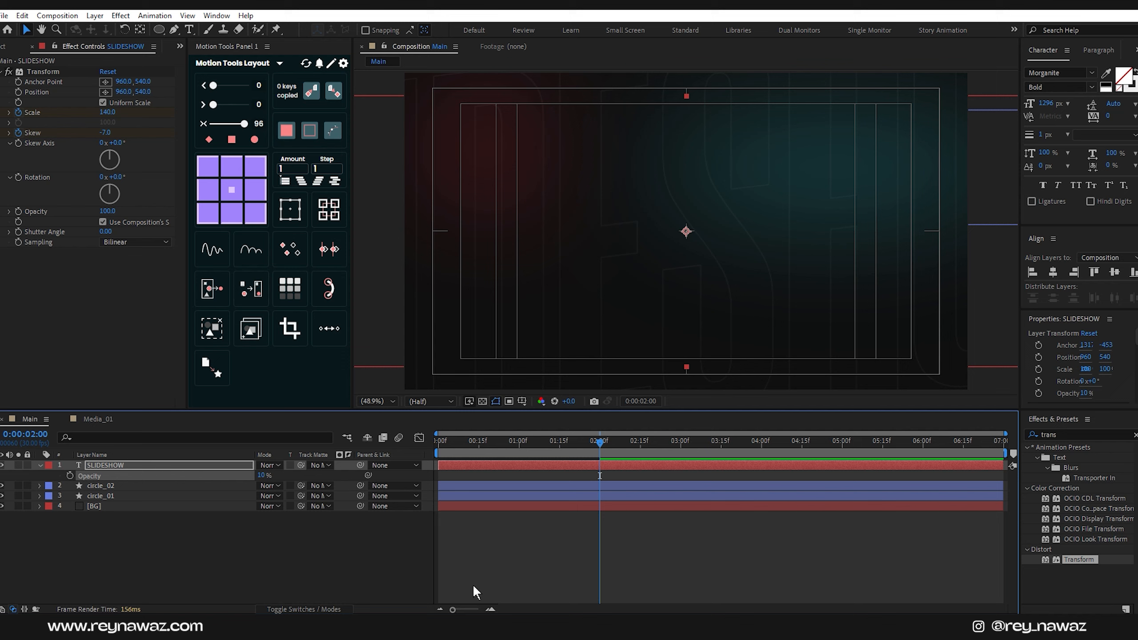
left_click(383, 539)
left_click(108, 467)
left_click(40, 465)
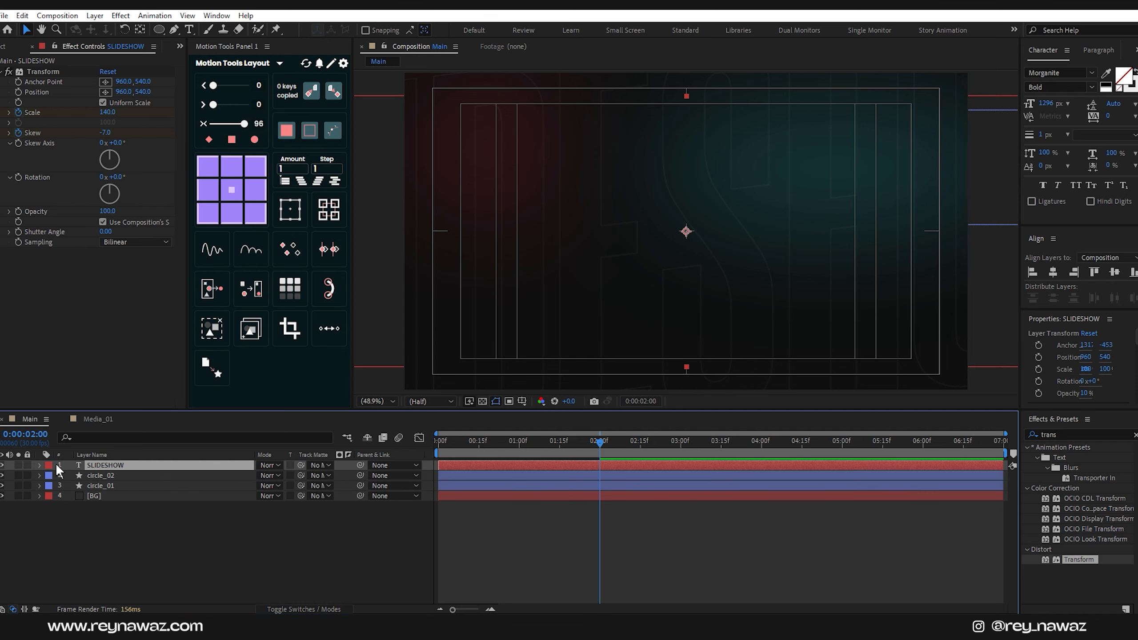
Add a new adjustment layer to the Main composition and name it FX
right_click(178, 541)
mouse_move(219, 390)
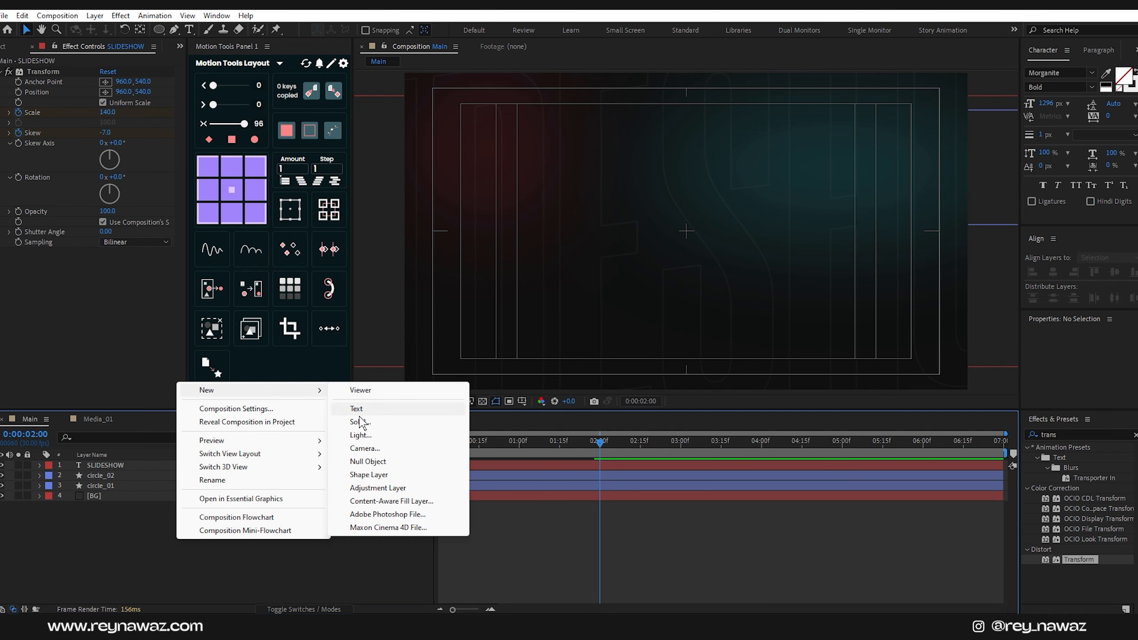
left_click(379, 488)
key("Return")
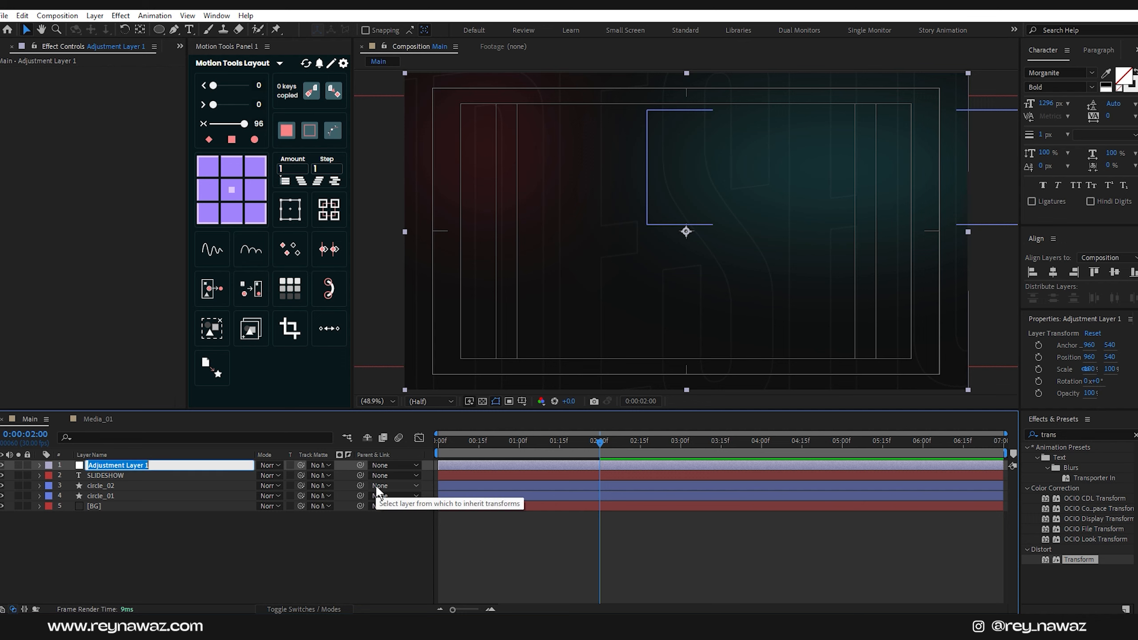
type("FX")
key("Return")
Apply the Noise effect to the FX layer with a 4% amount and color noise turned off
left_click(1067, 434)
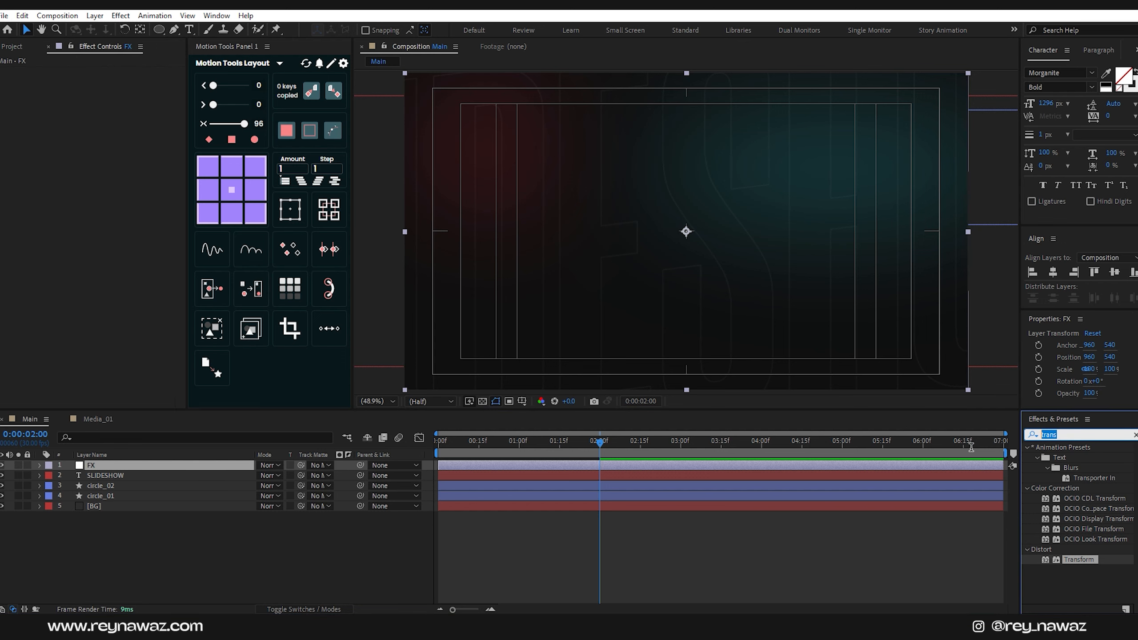
type("noi")
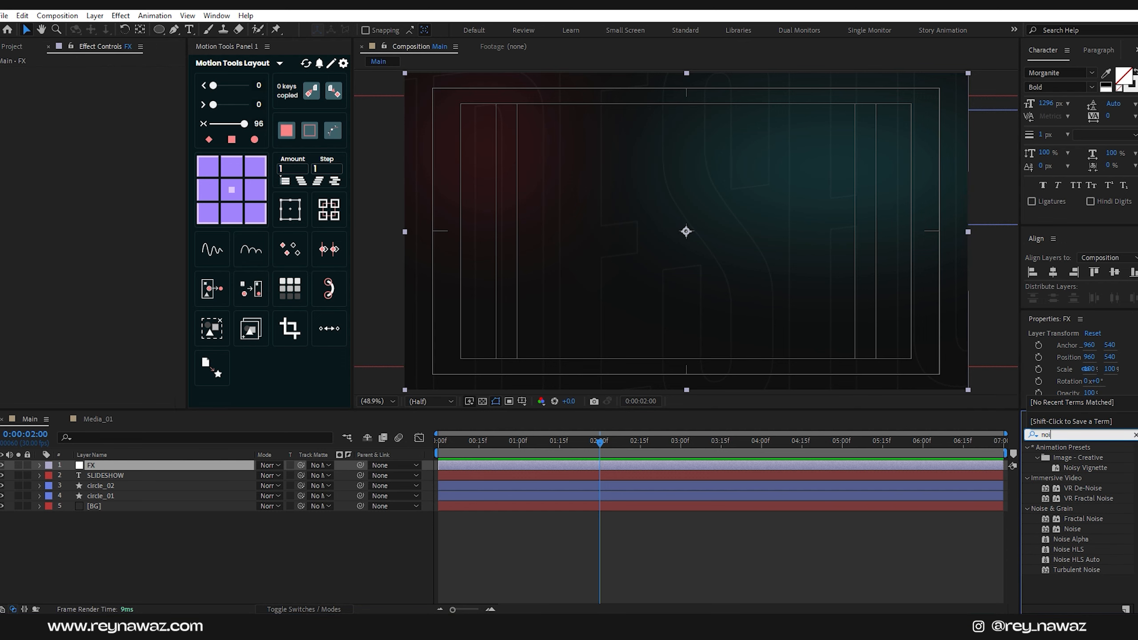
left_click_drag(1072, 528, 157, 470)
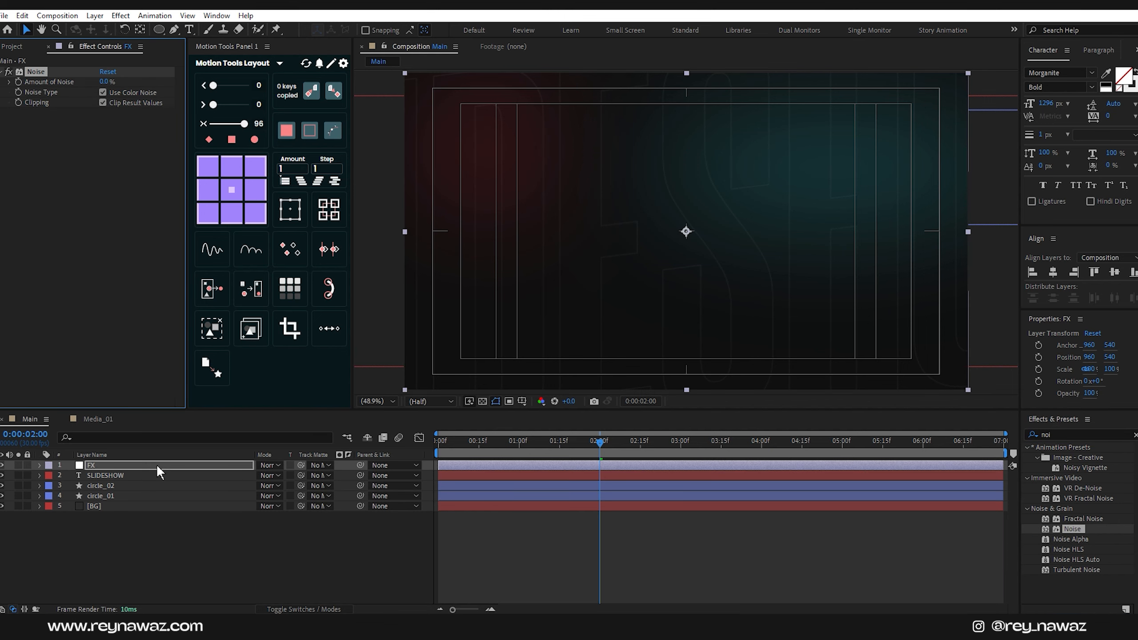
left_click(104, 82)
type("4")
key("Return")
Add the Sharpen effect below Noise on the FX layer with a Sharpen Amount of 5
left_click_drag(1079, 433, 1001, 443)
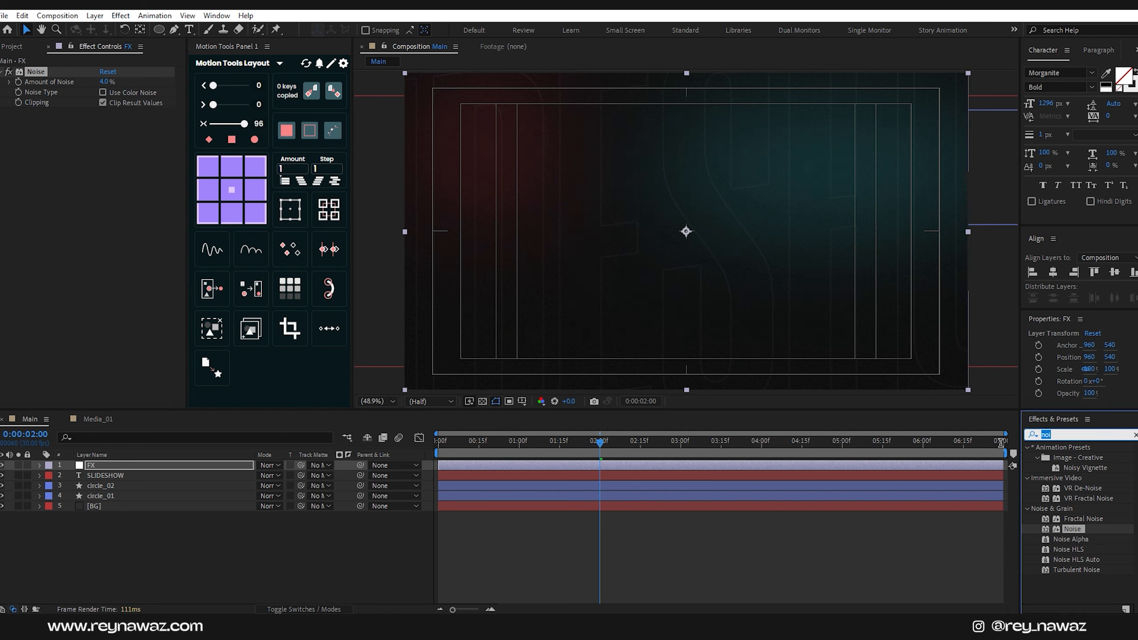
type("sharp")
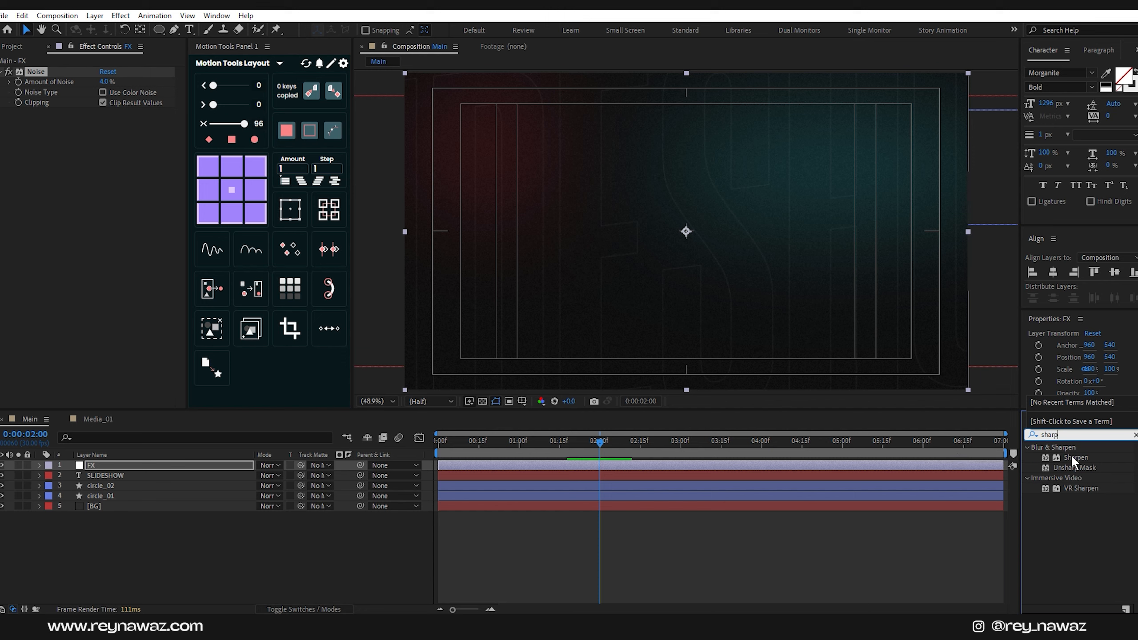
left_click_drag(1076, 458, 717, 465)
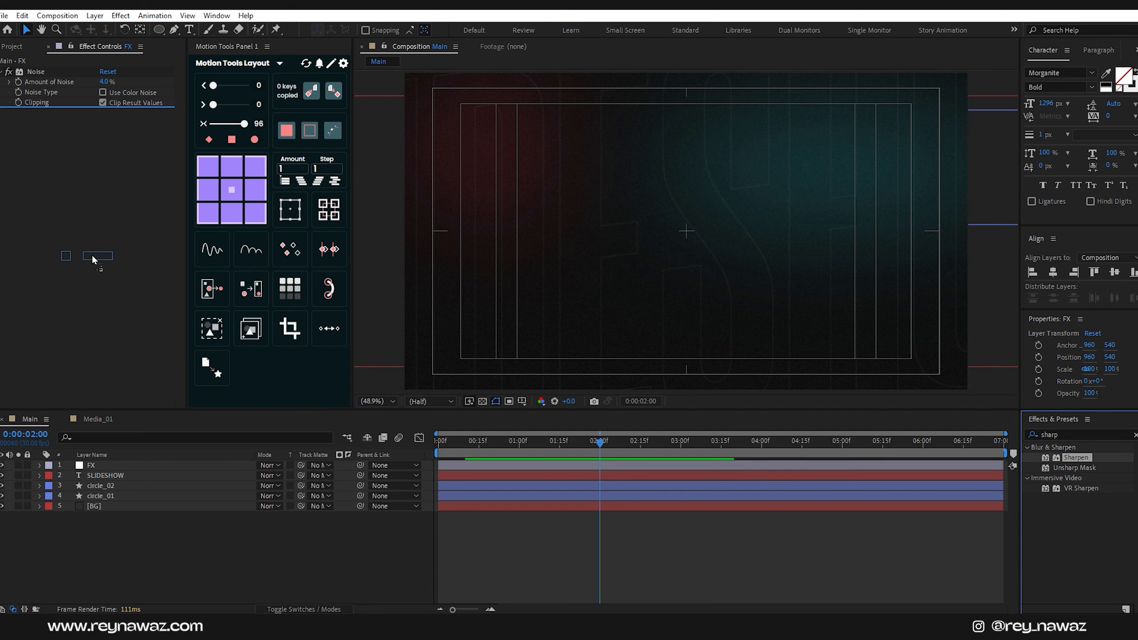
left_click(102, 122)
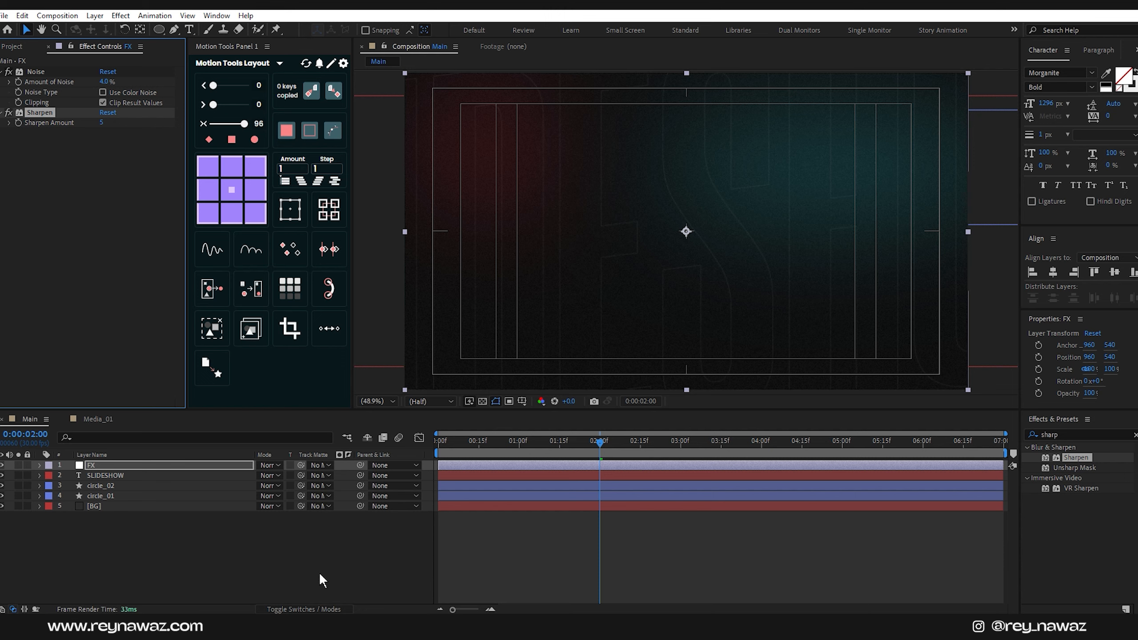
Preview the finished background animation from the start of the composition
left_click(318, 546)
key("space")
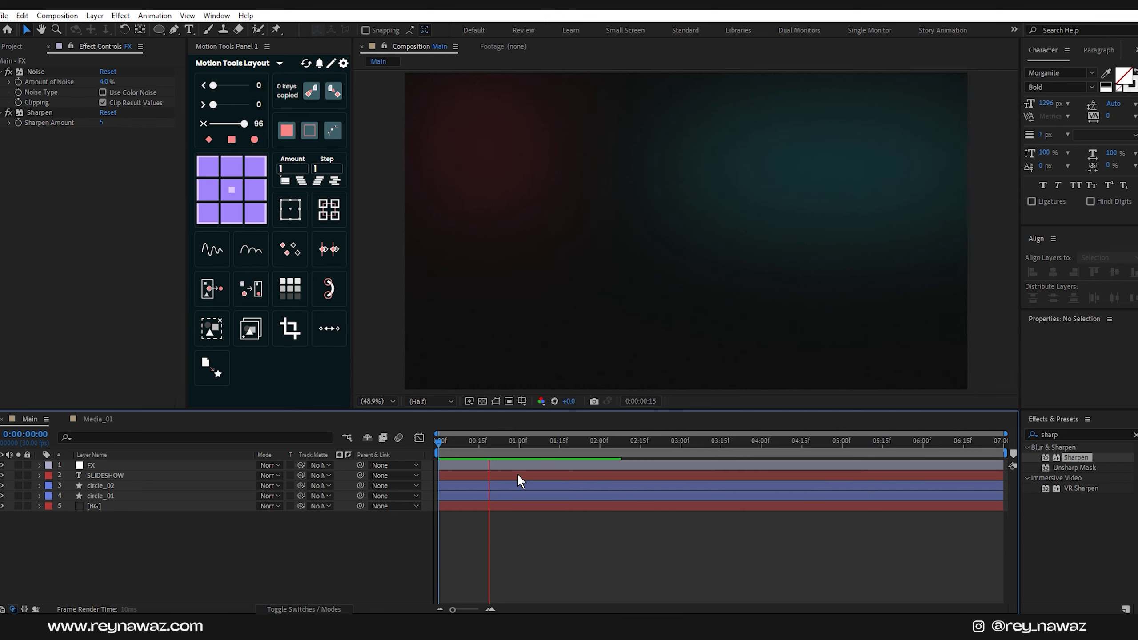
key("space")
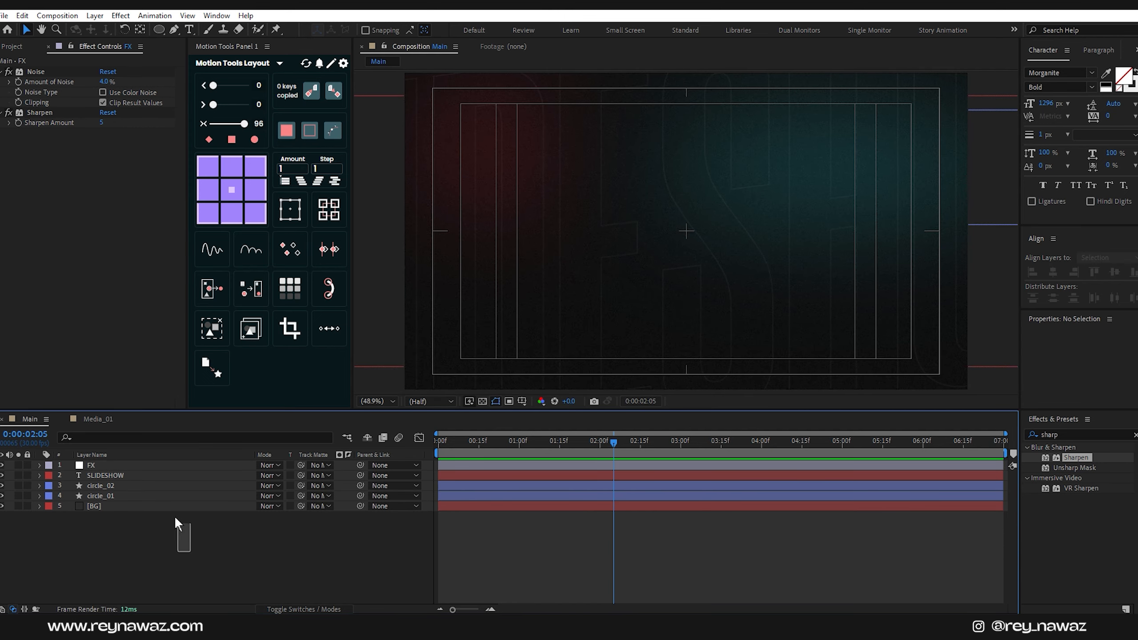
Pre-compose all five layers into a new composition named BG, moving all attributes into it
left_click_drag(174, 516, 113, 404)
right_click(147, 460)
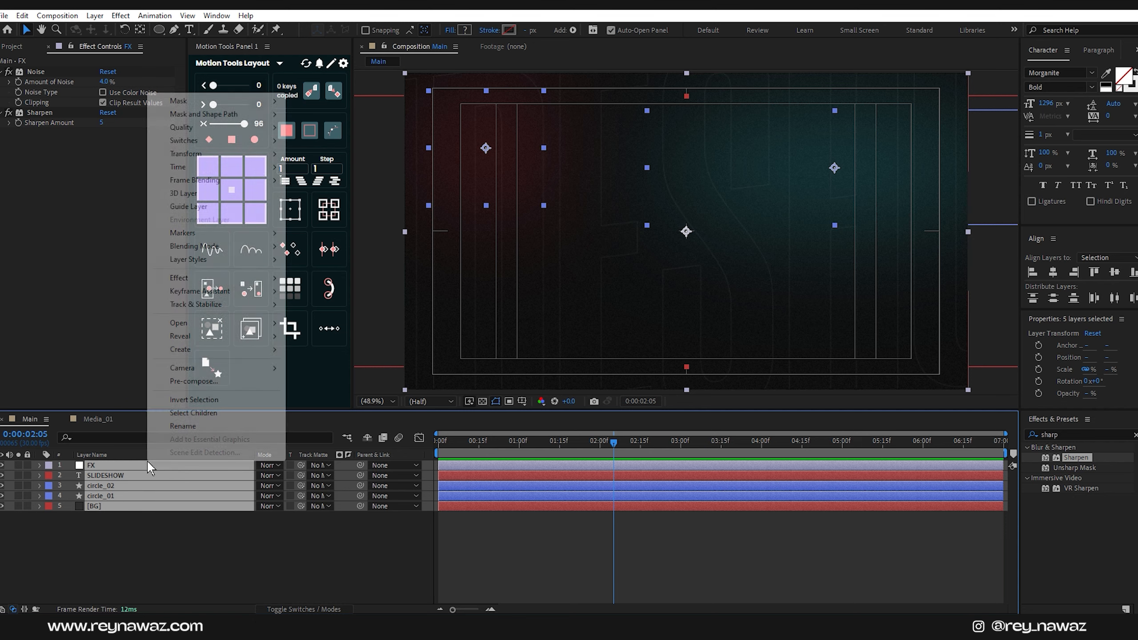
left_click(193, 381)
type("BG")
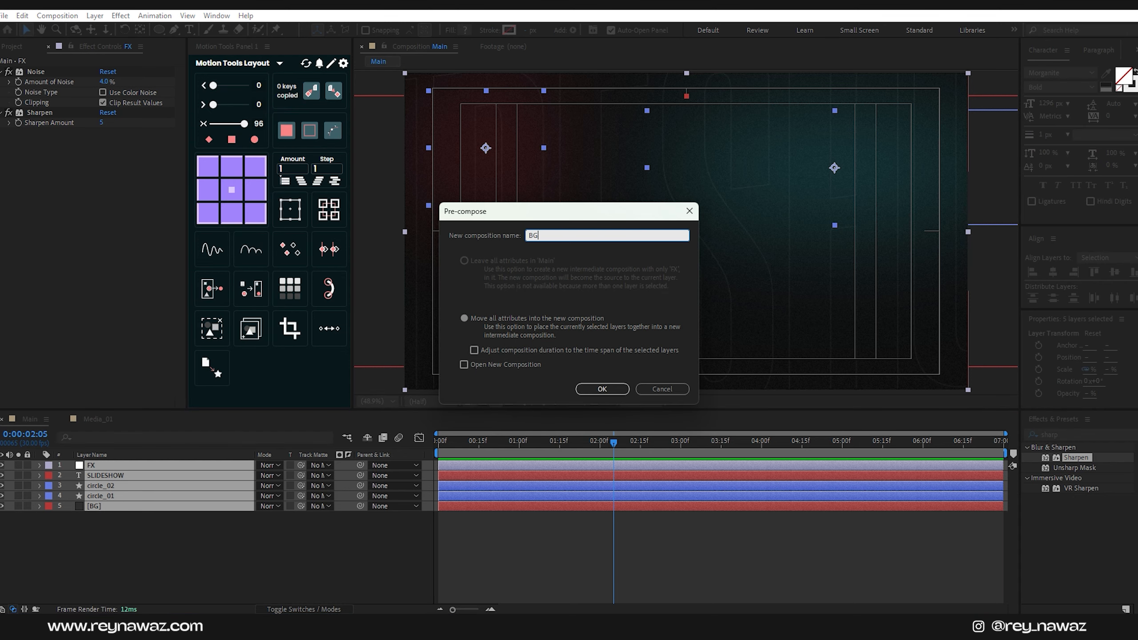
left_click(603, 389)
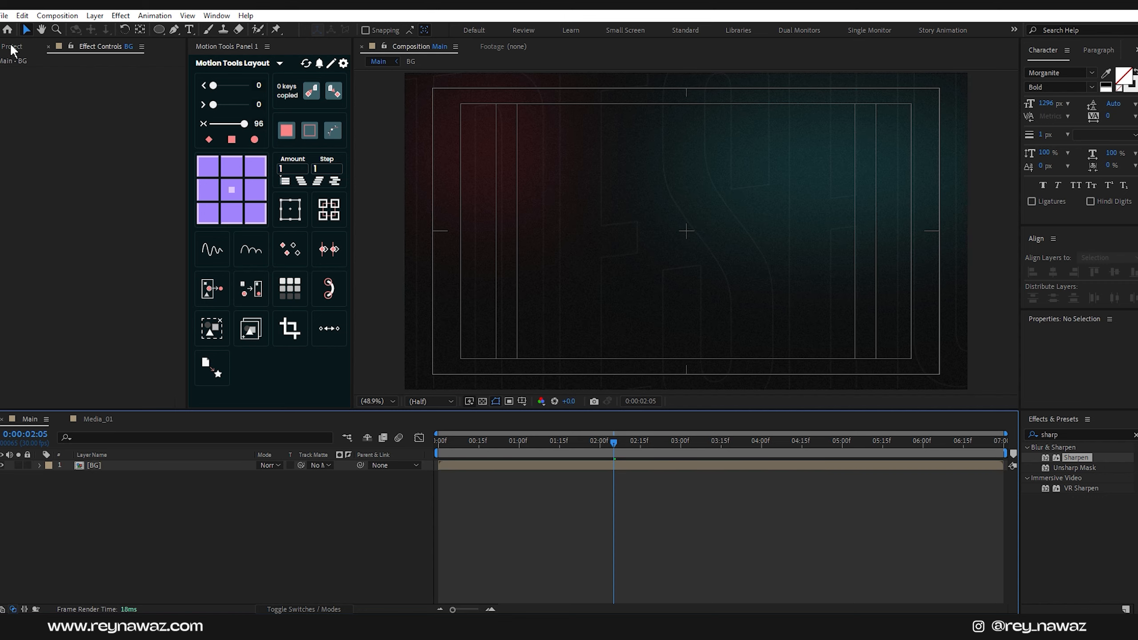
Draw a large teal circle on a new shape layer, centred in the composition and nearly as wide as the frame
left_click(11, 48)
left_click(159, 29)
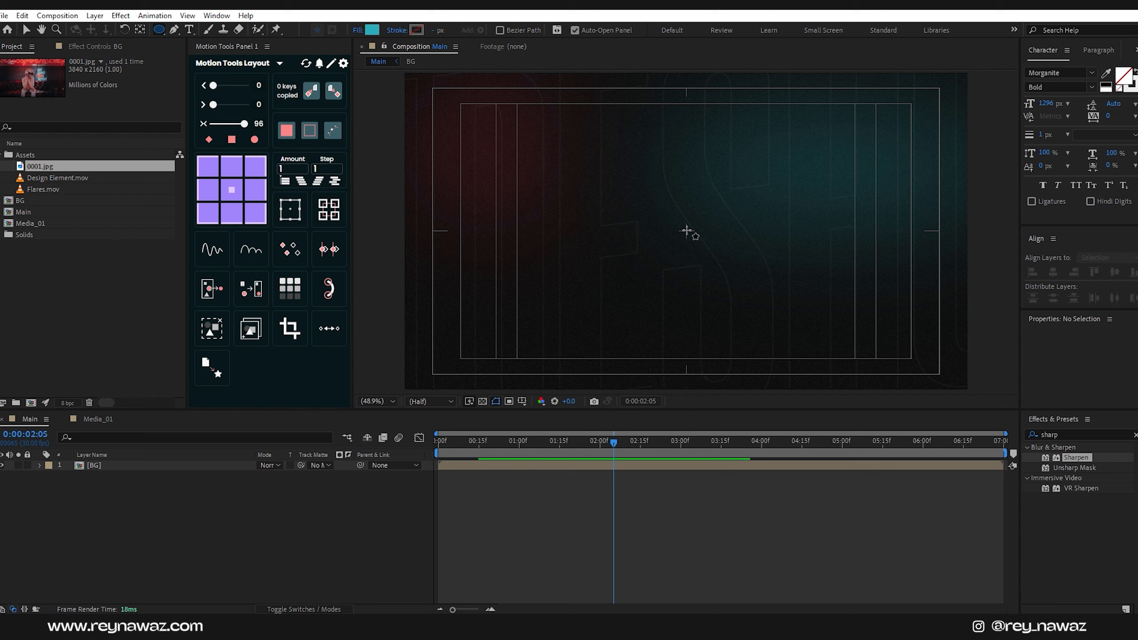
left_click(686, 231)
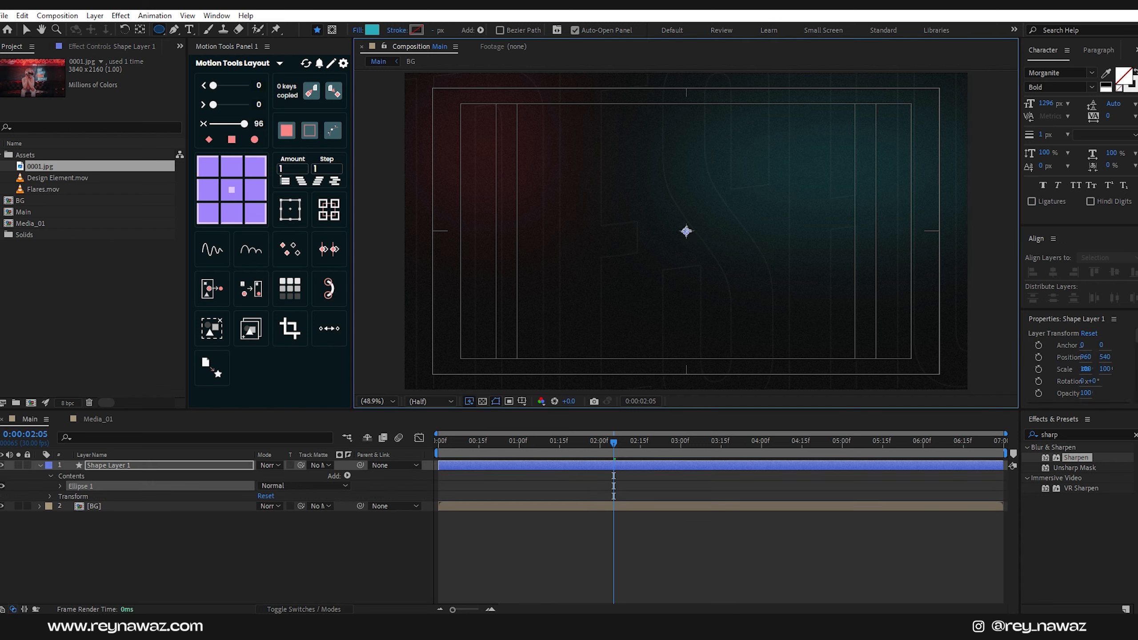
left_click_drag(686, 232, 963, 375)
left_click(142, 463)
key("v")
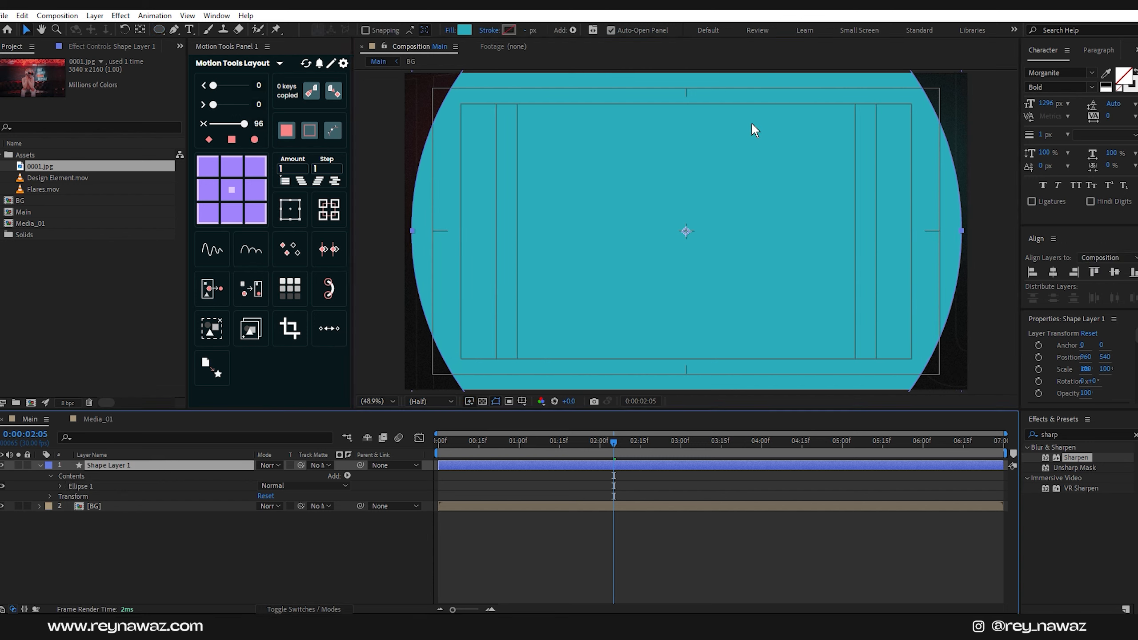
Move the circle straight down until its upper edge sits at the frame's centre, and collapse the shape layer's properties
left_click_drag(750, 121, 793, 394)
left_click(42, 465)
left_click(40, 464)
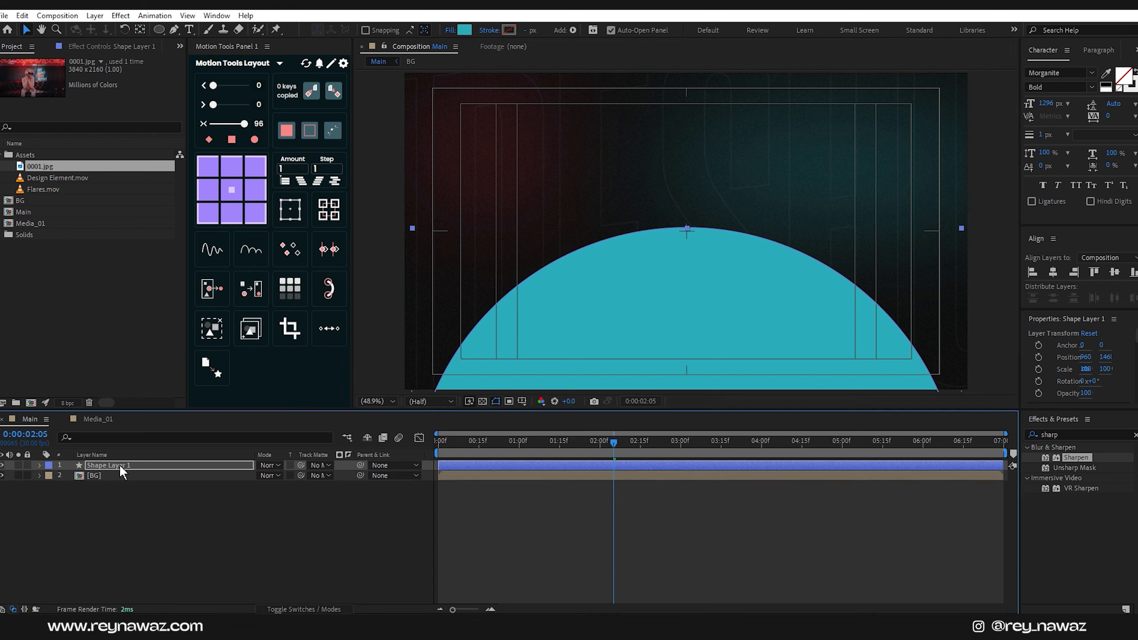
Rename the circle's shape layer as Matt
key("Return")
type("Matt")
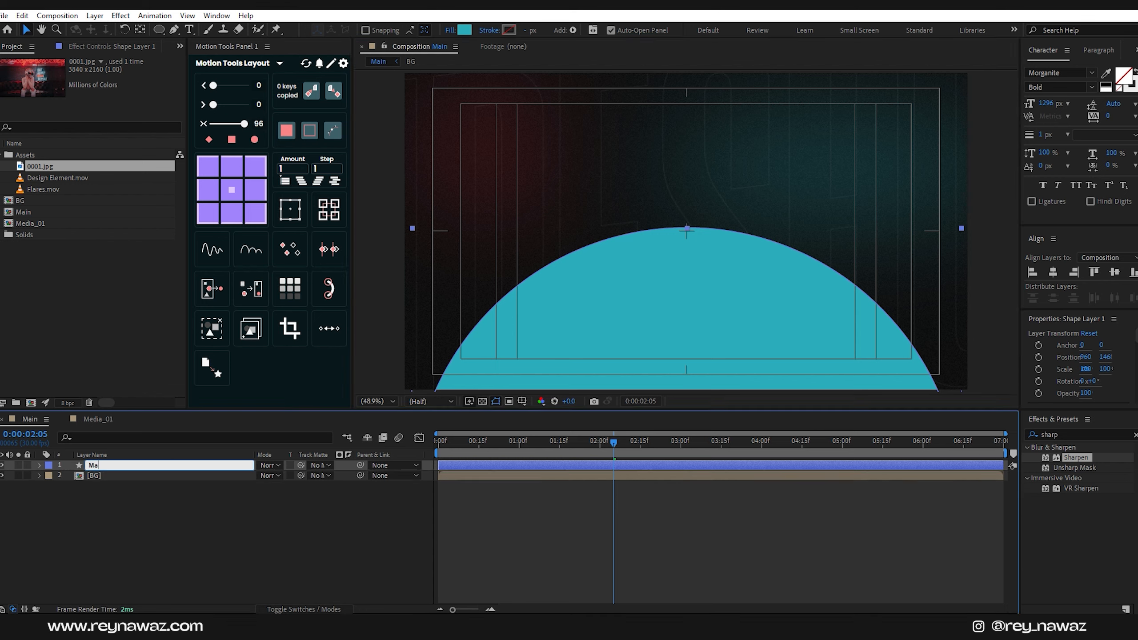
key("Return")
Add the Media_01 composition on top with Matt as its track matte, and move it down so the helmet shows inside the circle
left_click_drag(37, 223, 143, 462)
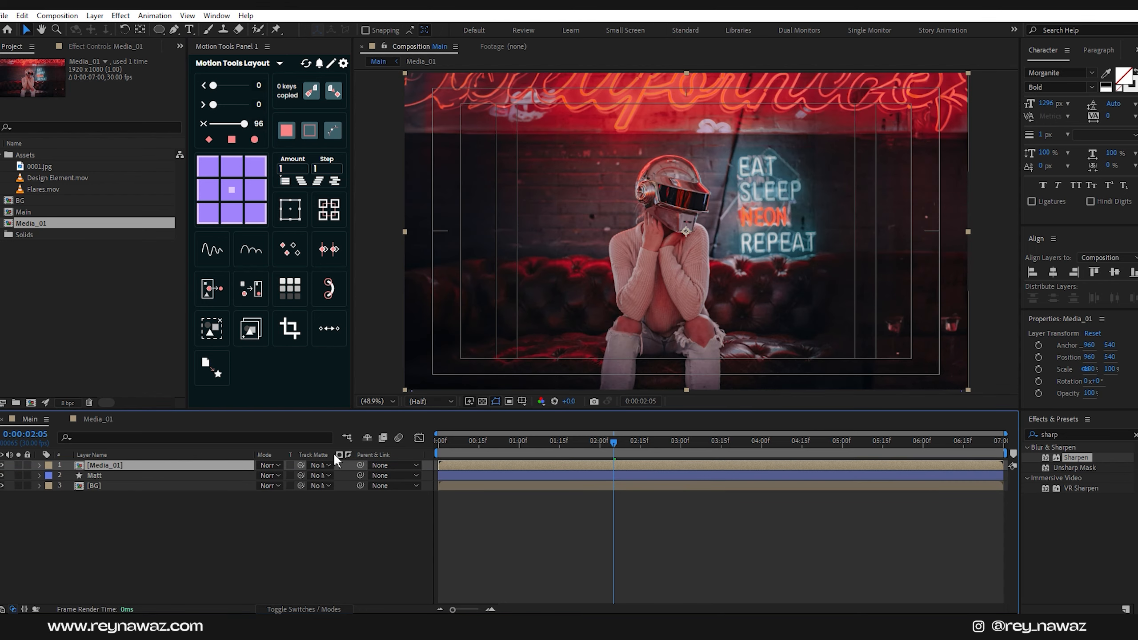
left_click_drag(302, 465, 112, 477)
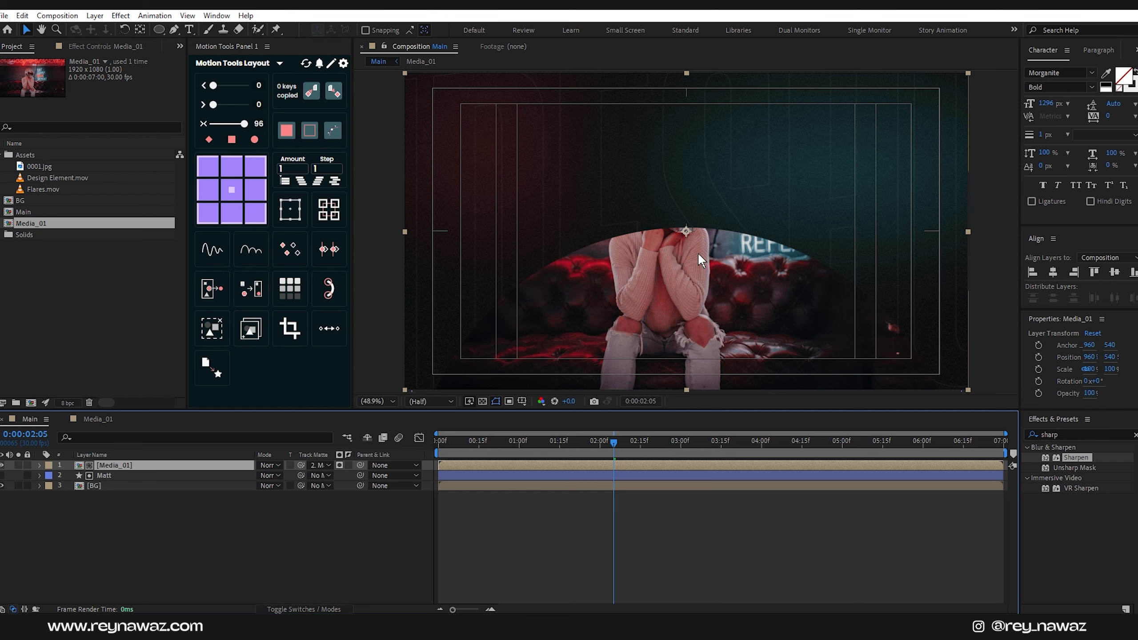
left_click_drag(699, 256, 693, 332)
left_click(353, 526)
Create the text CREATIVE in the upper part of the frame at 429 px, with a white fill and no stroke
left_click(192, 29)
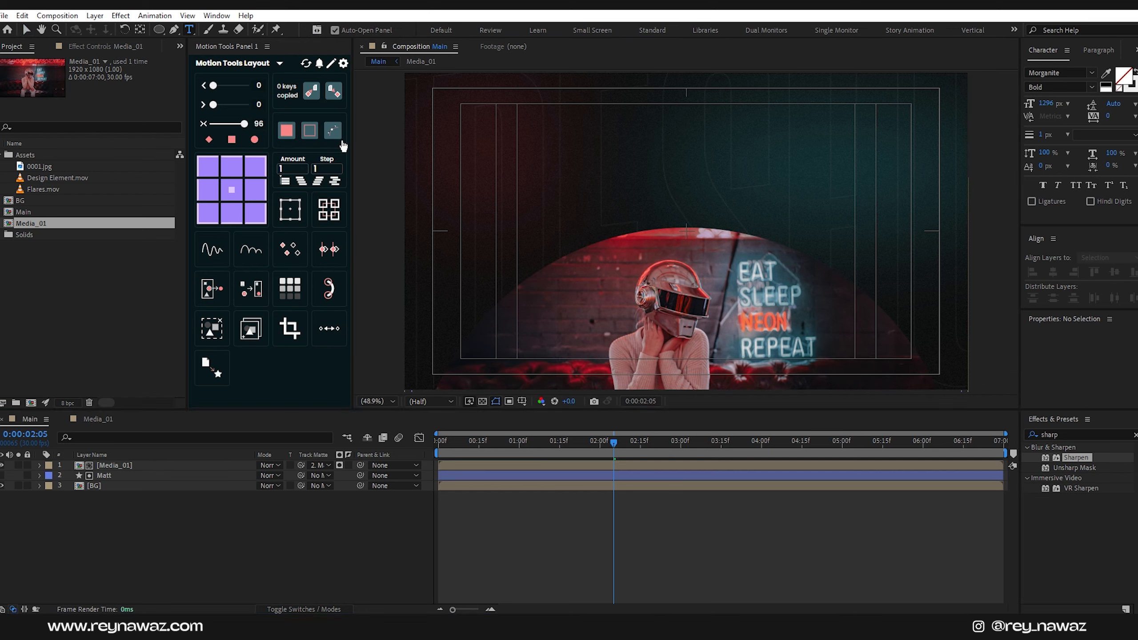
left_click(474, 161)
type("CREATIVE")
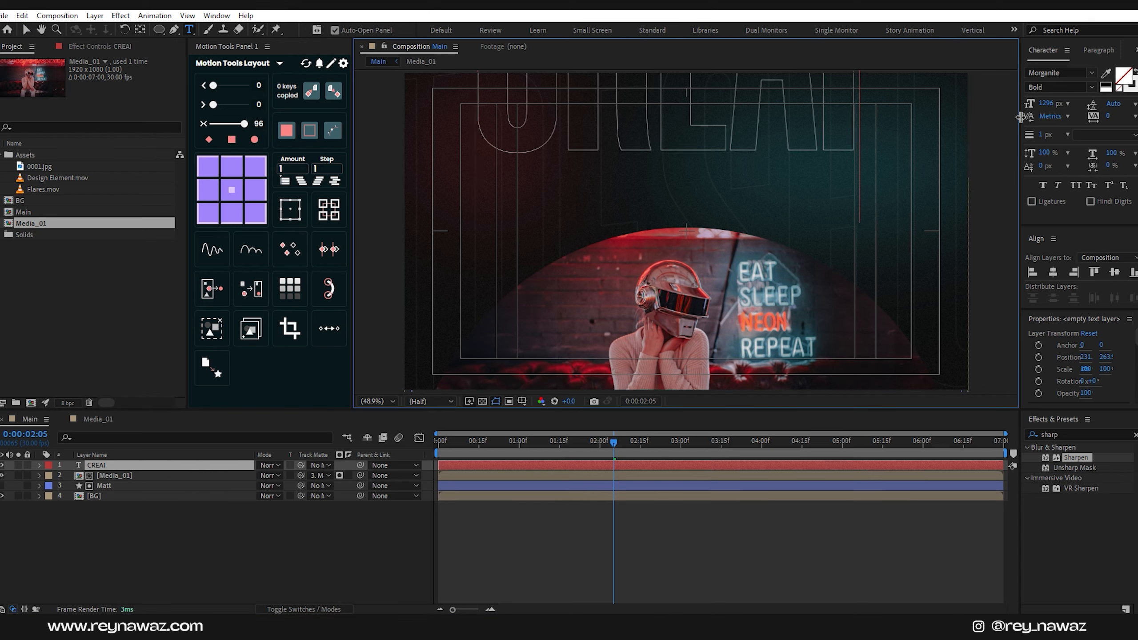
key("ctrl+a")
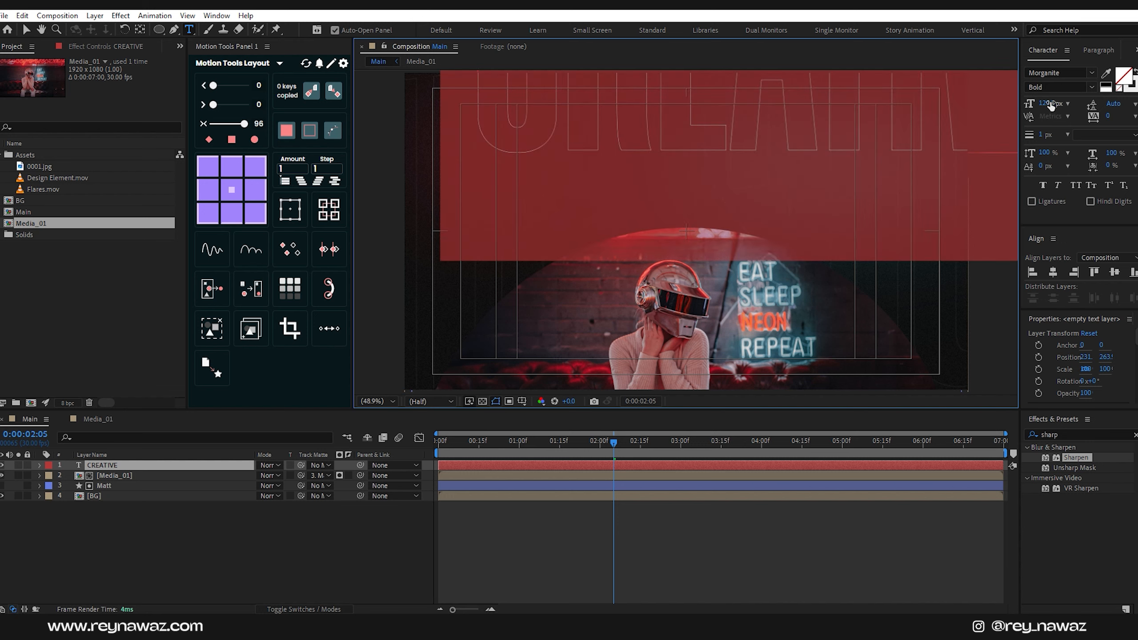
left_click_drag(1051, 104, 1133, 86)
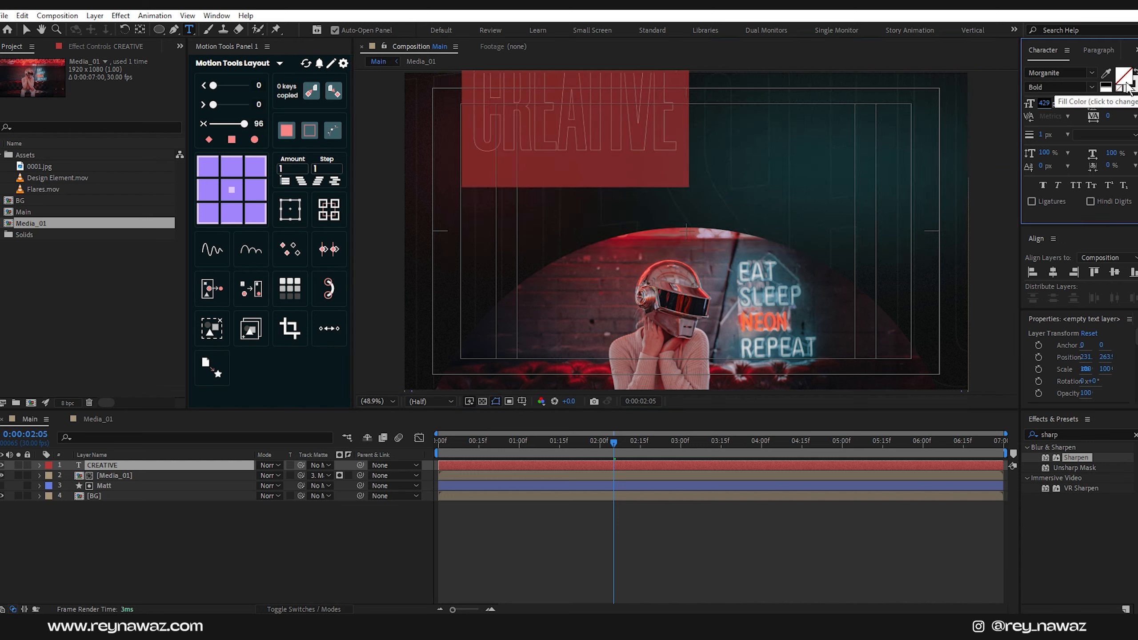
left_click(1135, 72)
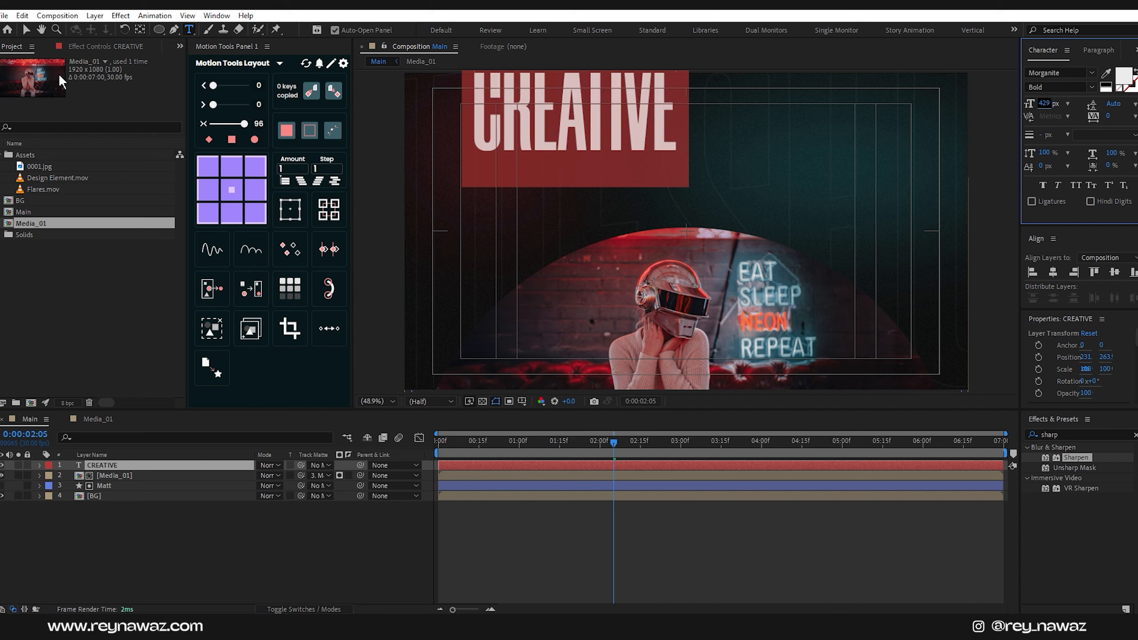
Reduce CREATIVE to 340 px, position it in the frame's upper-left corner along the safe margin, and centre its anchor point
left_click(26, 30)
left_click_drag(592, 119, 546, 155)
left_click_drag(1044, 104, 1003, 120)
left_click_drag(527, 183, 537, 156)
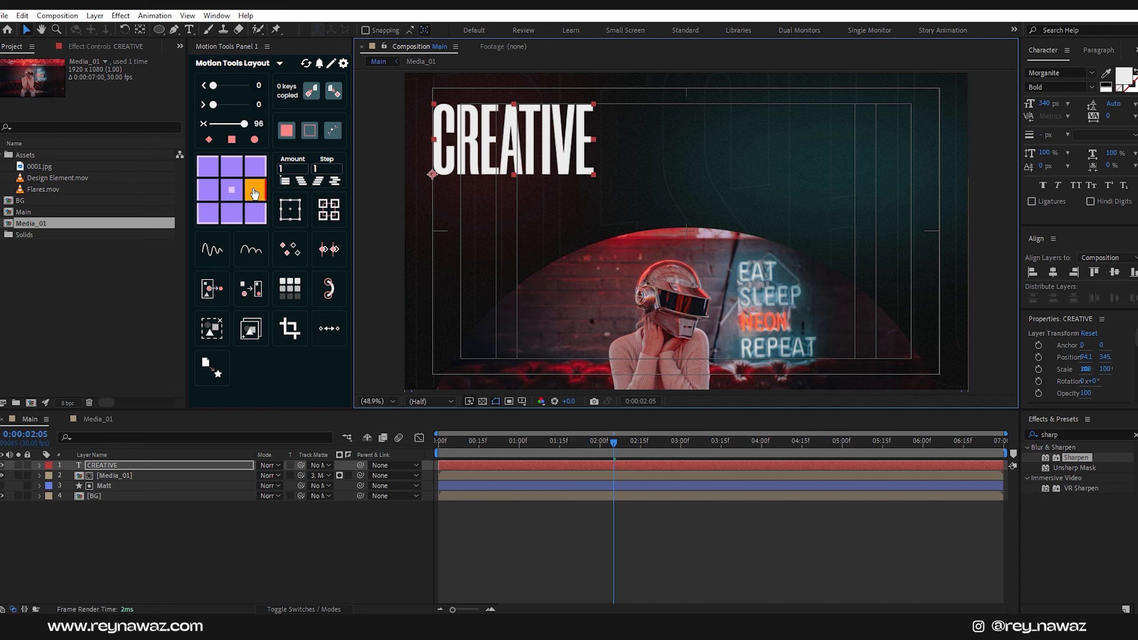
left_click(231, 190)
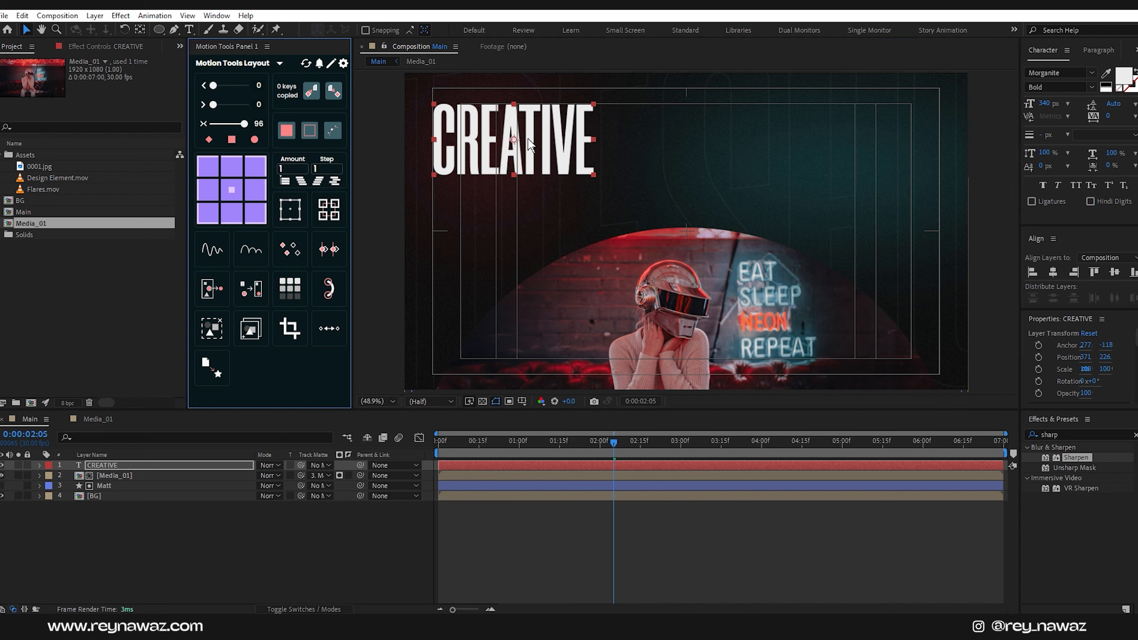
Duplicate the CREATIVE layer, place the copy directly below it, and change its text to SLIDESHOW
left_click(134, 463)
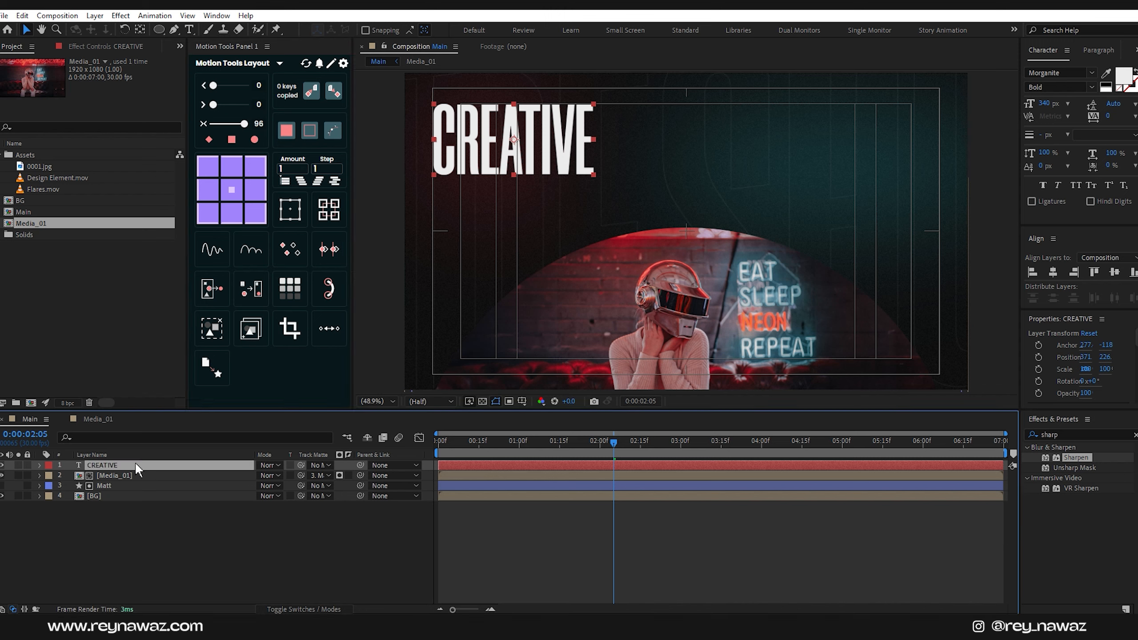
key("ctrl+d")
left_click_drag(542, 153, 539, 219)
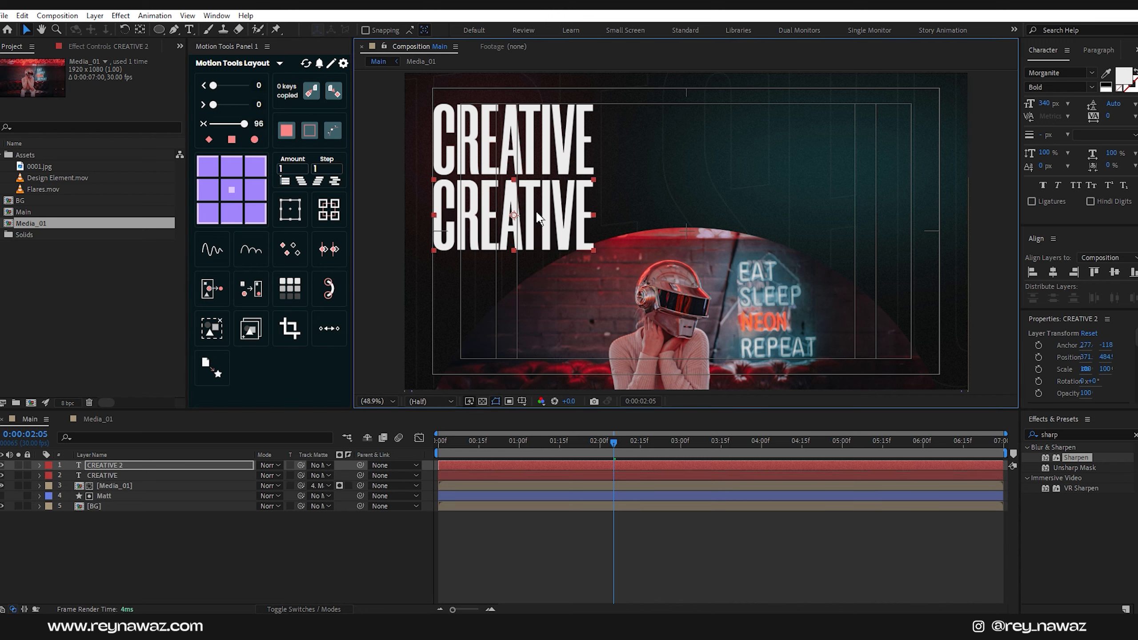
double_click(537, 215)
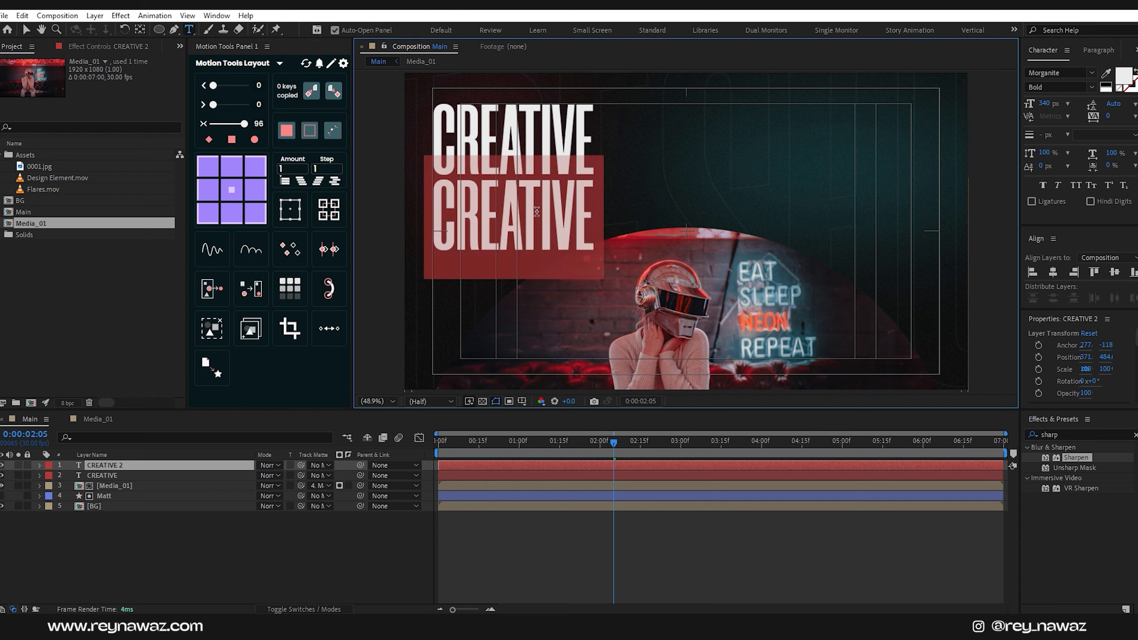
type("SLIDESHOW")
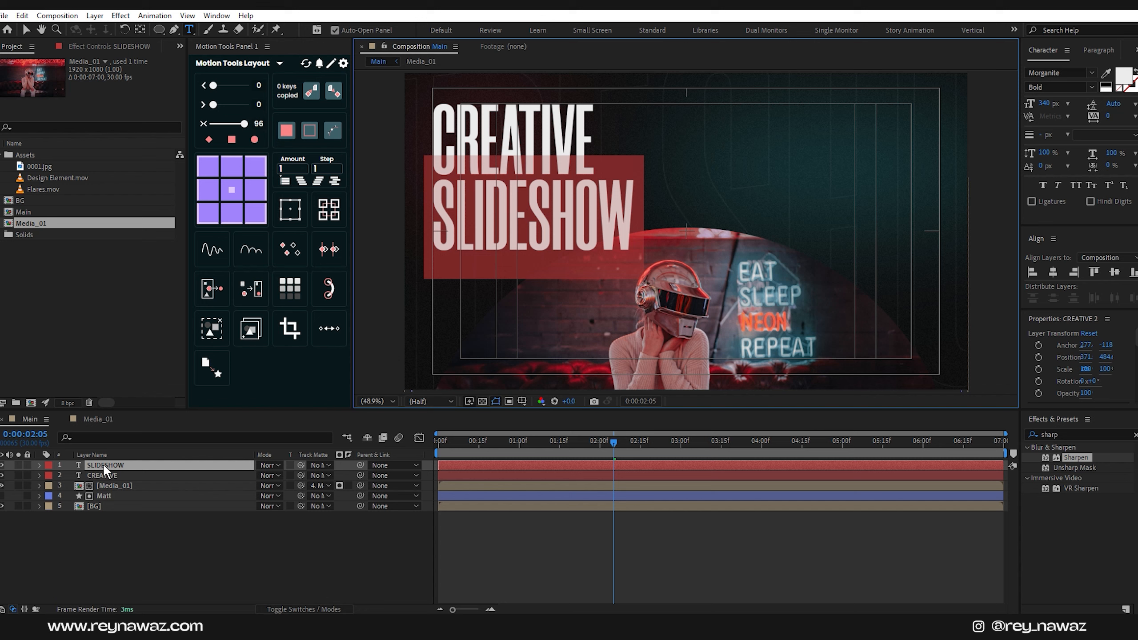
Set both text layers to 270 px and move SLIDESHOW up close beneath CREATIVE
left_click(125, 474, "ctrl")
left_click_drag(1043, 104, 1005, 107)
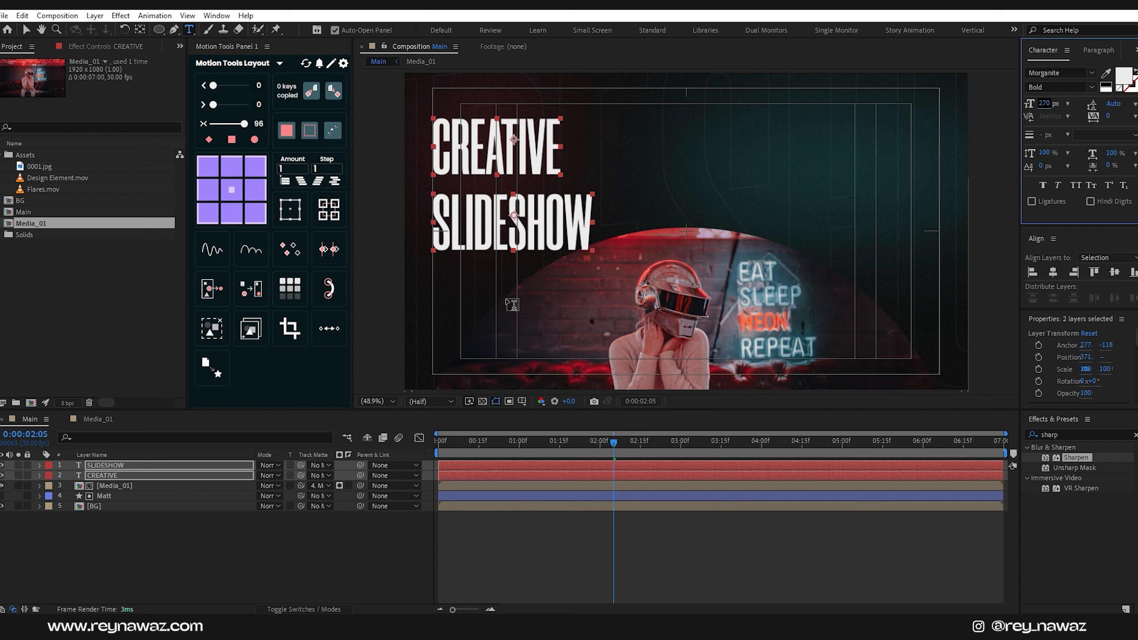
left_click(128, 466)
key("v")
left_click_drag(536, 221, 509, 162)
Shift both title lines up together to the upper safe margin and align their left edges to the selection
left_click(535, 133, "shift")
key("Up")
key("Up")
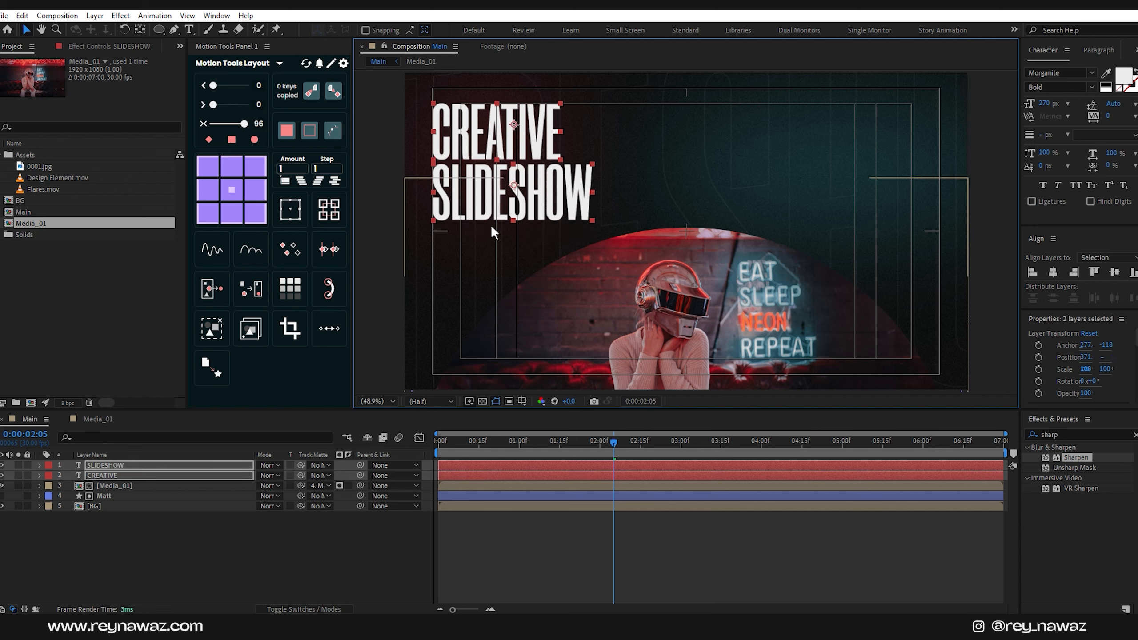
left_click(1031, 272)
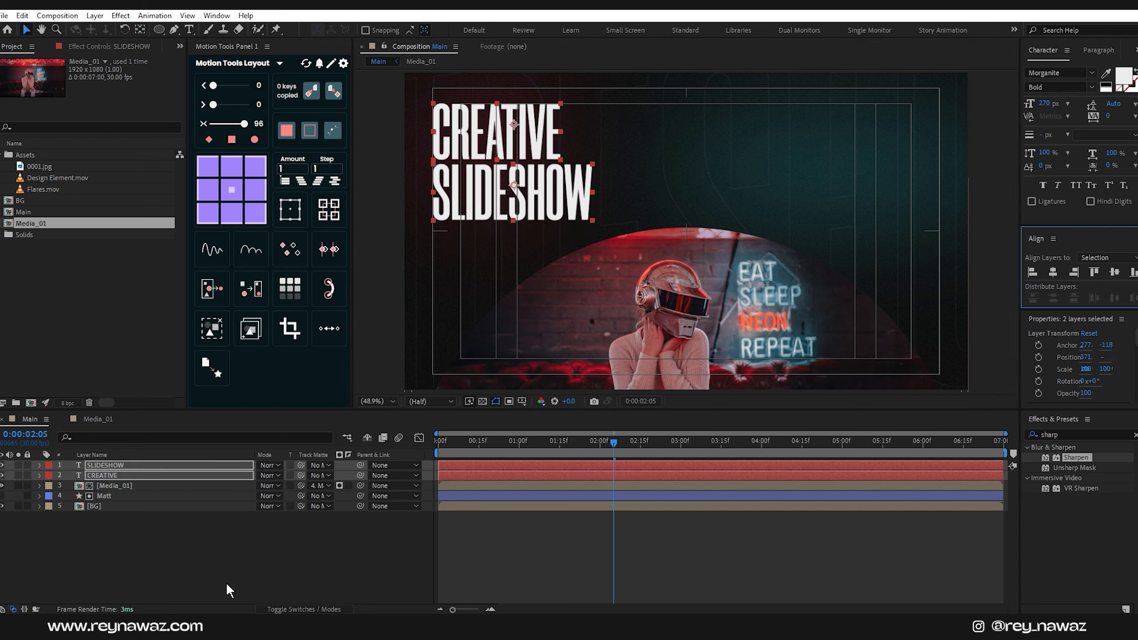
left_click(219, 557)
Colour both title lines with a red sampled from the photo, brightened to a vivid red
left_click(119, 474)
left_click(135, 465, "shift")
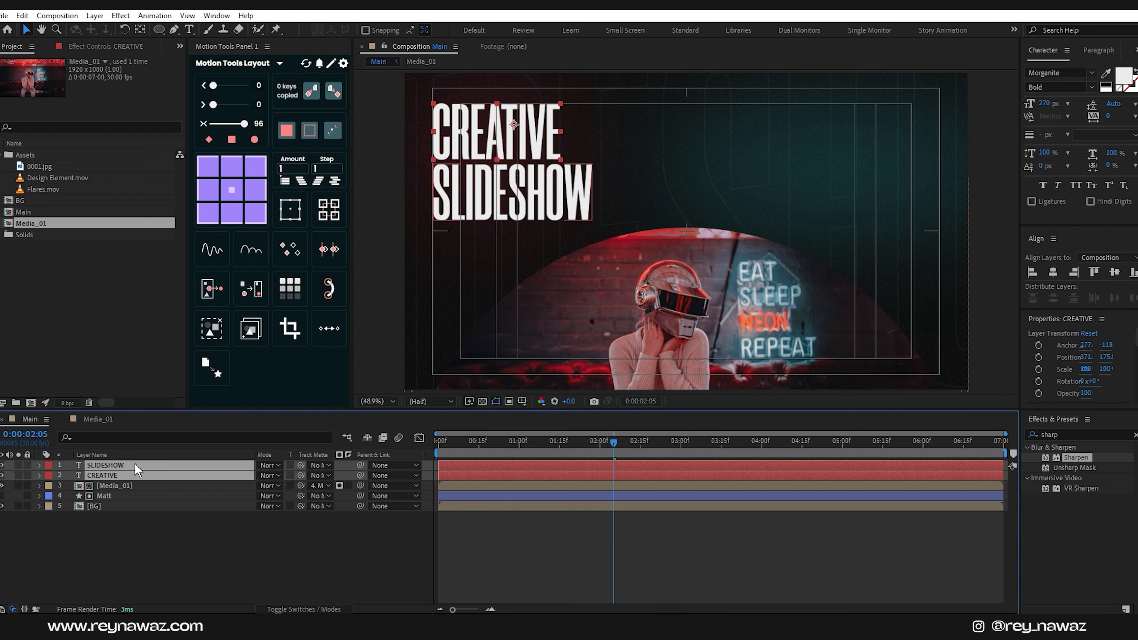
left_click(1106, 73)
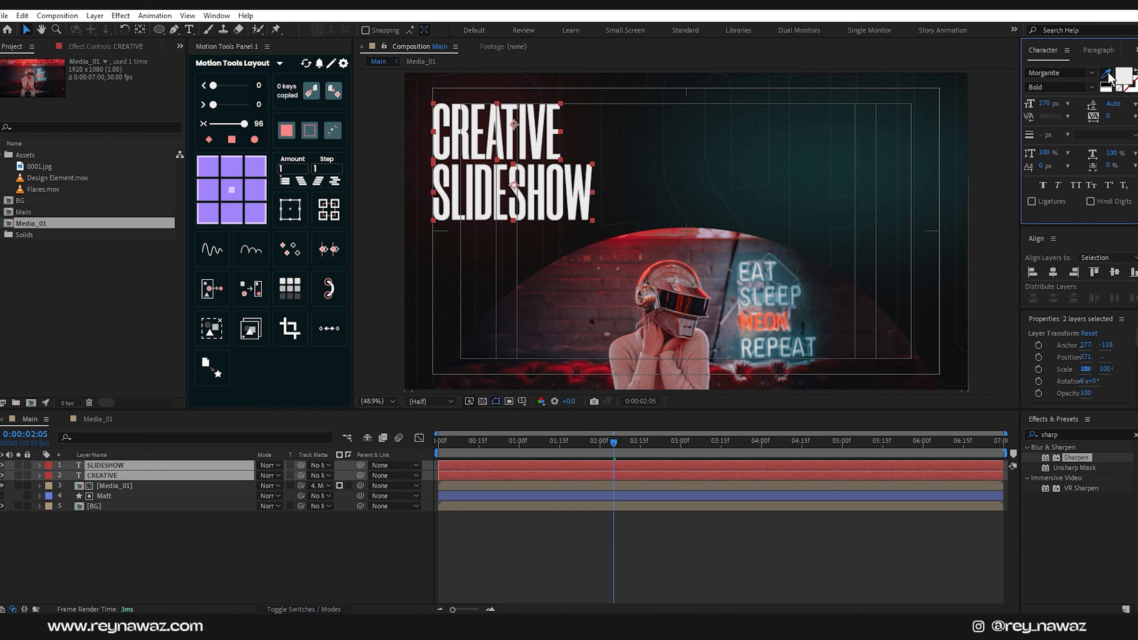
left_click(587, 368)
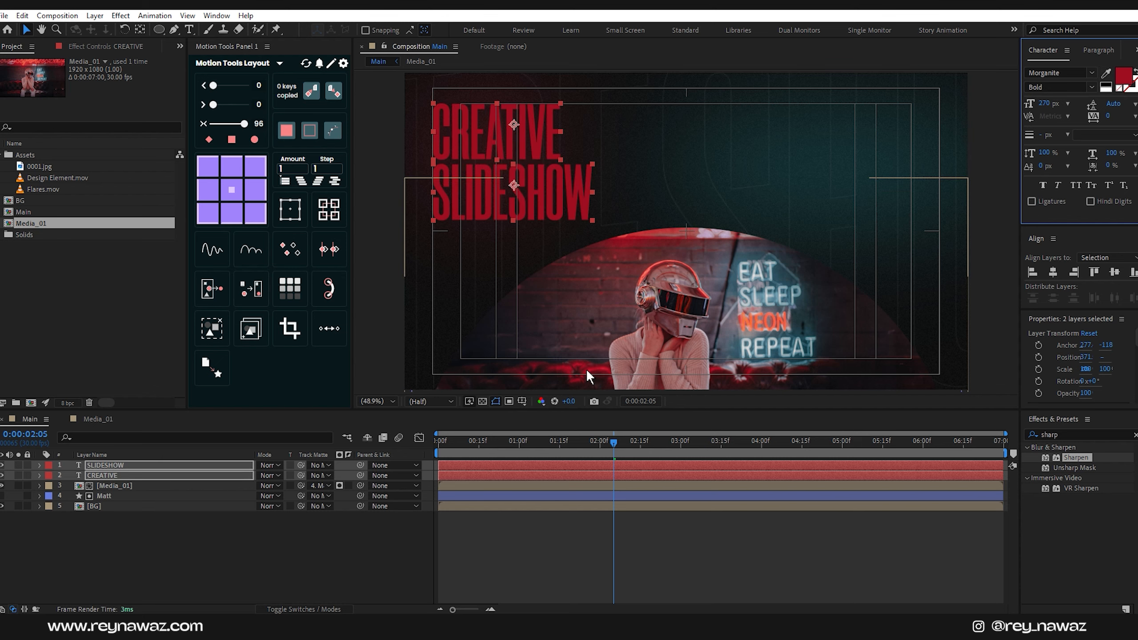
left_click(1126, 83)
left_click_drag(564, 292, 314, 257)
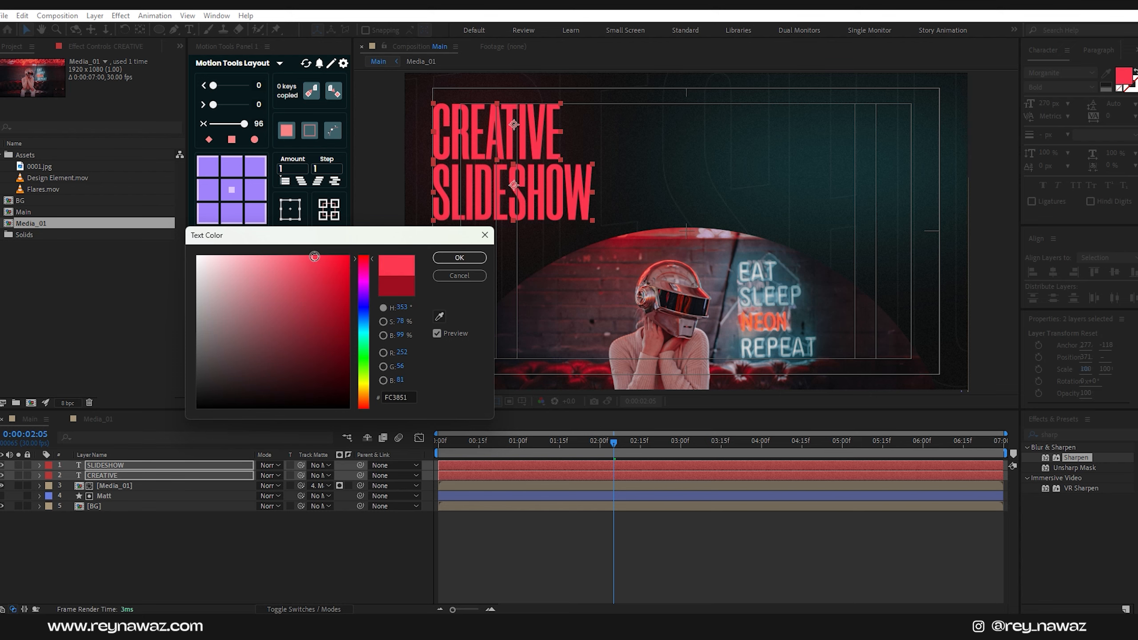
left_click(459, 258)
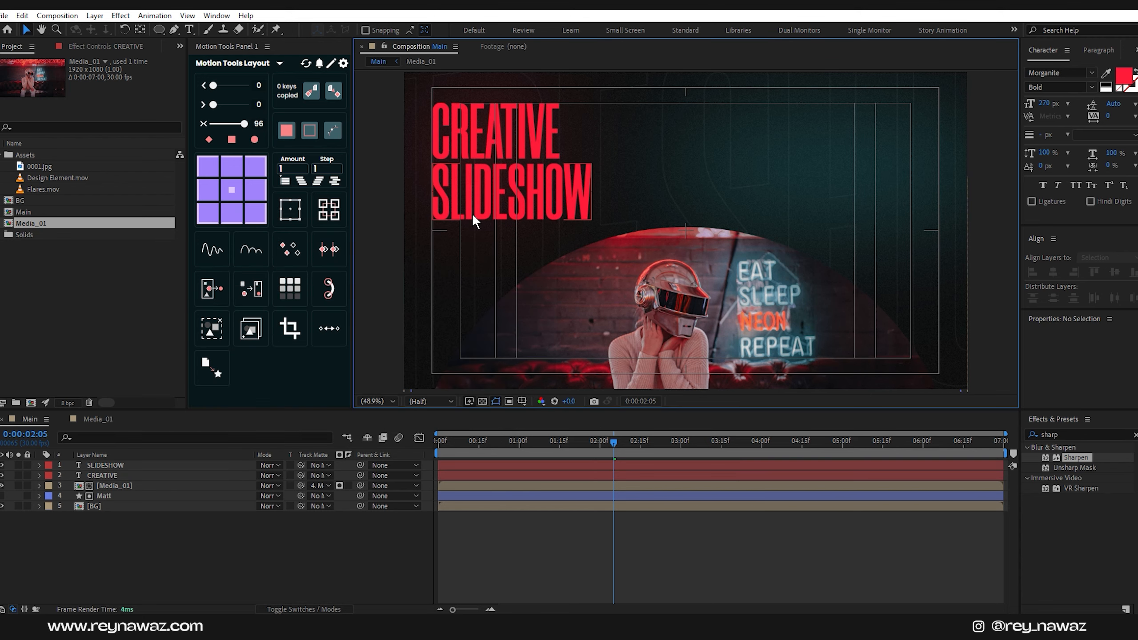
Set up the Pen tool with no fill and a linear gradient stroke for drawing below SLIDESHOW
scroll(456, 200, "up", 2)
key("space")
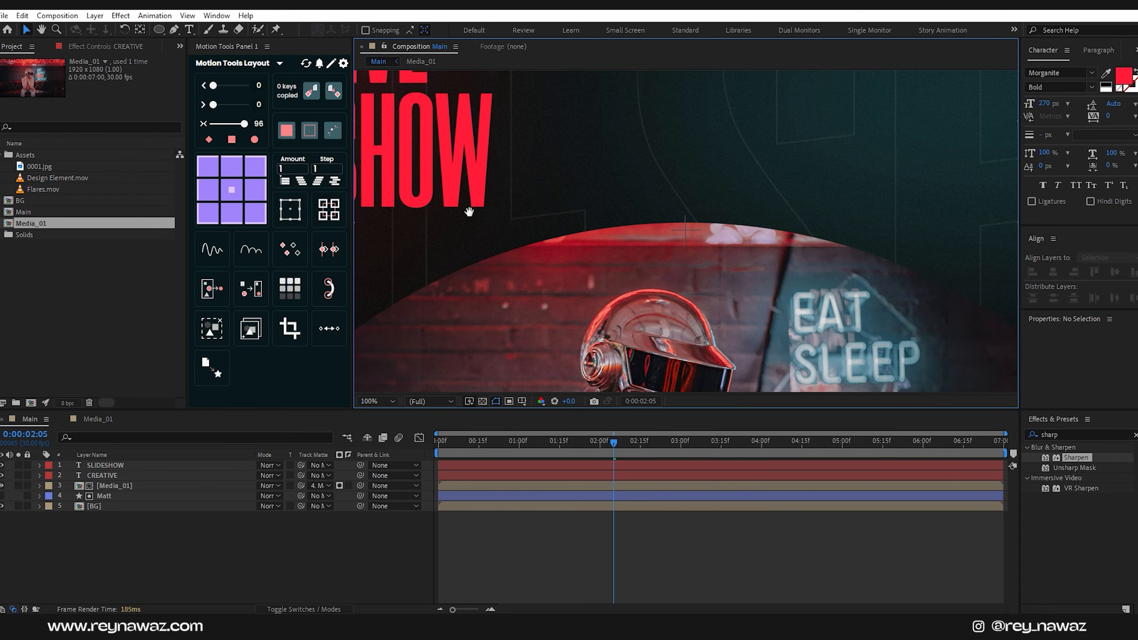
left_click_drag(467, 211, 793, 256)
left_click_drag(640, 265, 588, 262)
left_click(172, 30)
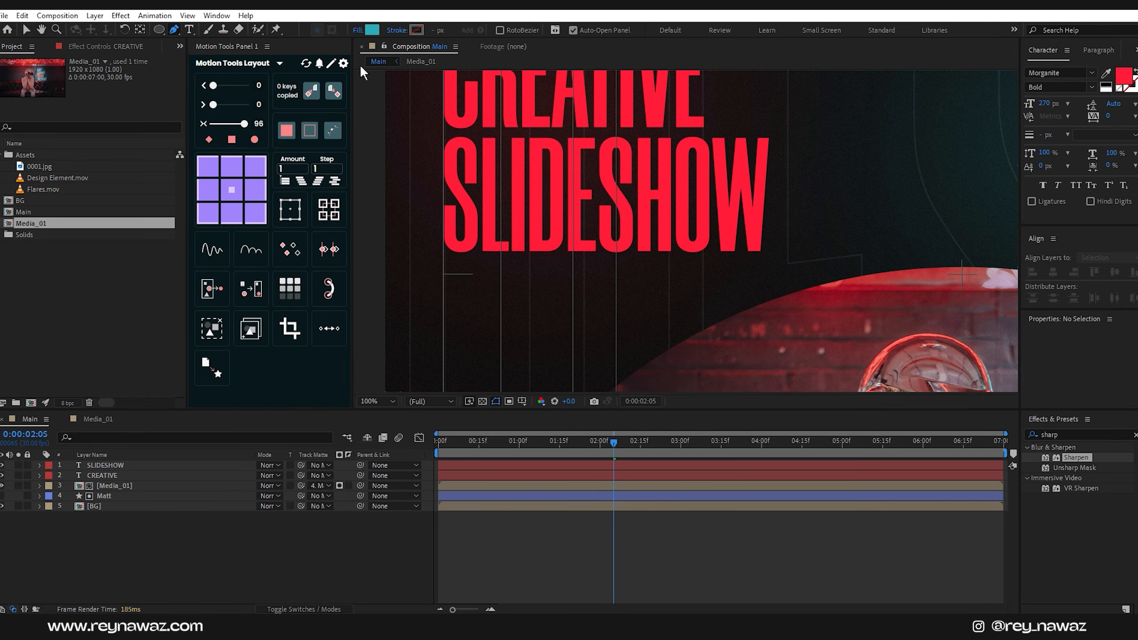
left_click(355, 31)
left_click(508, 277)
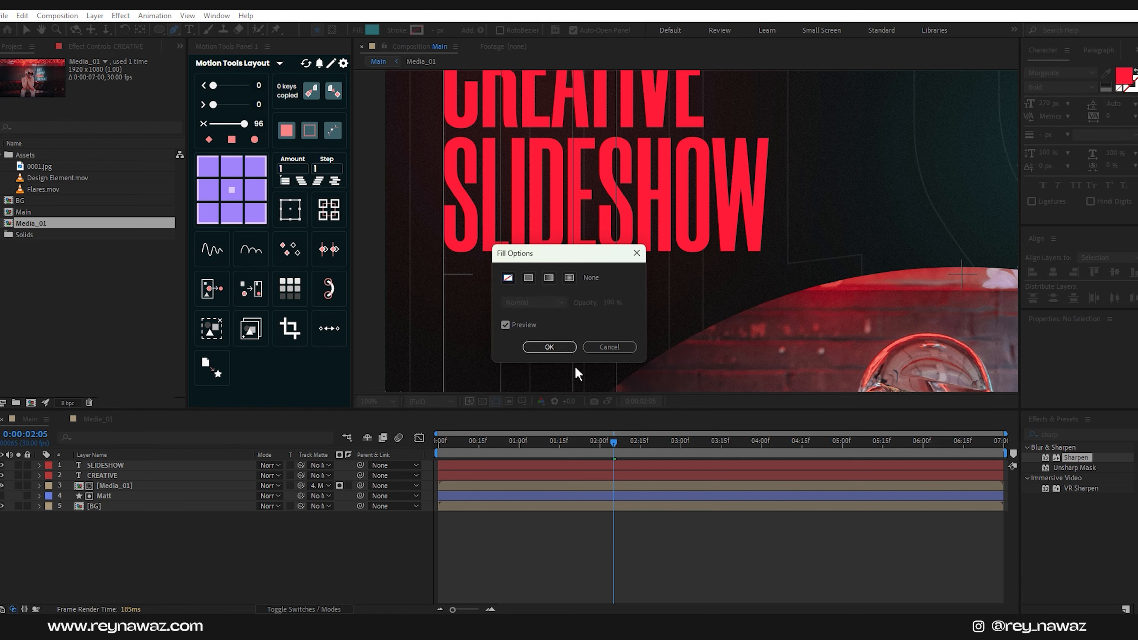
left_click(549, 345)
left_click(397, 30)
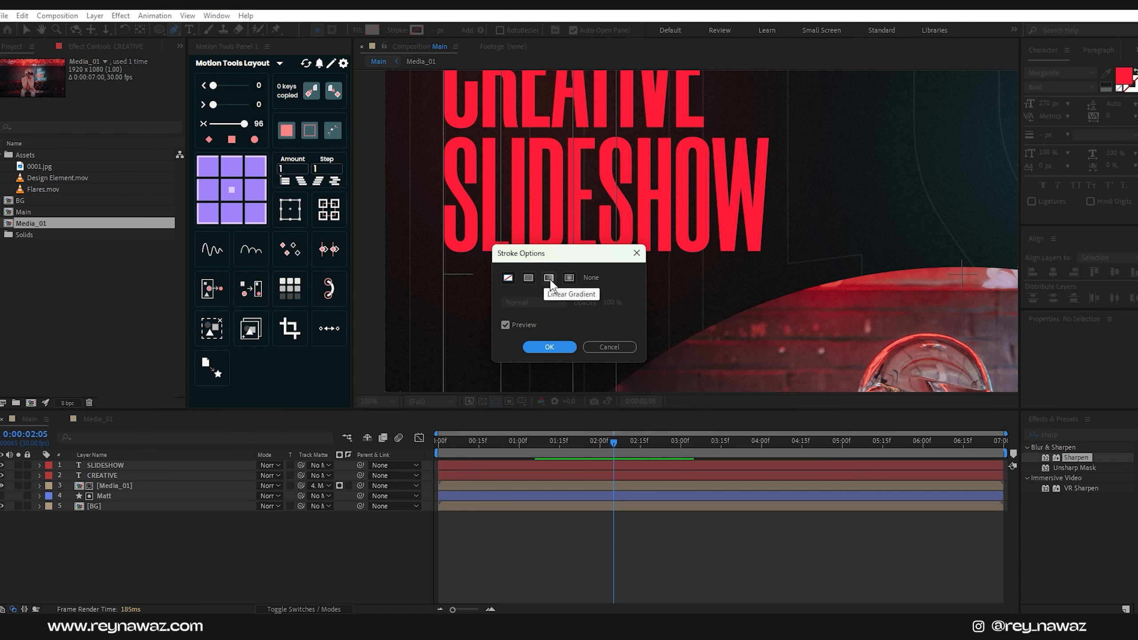
left_click(550, 278)
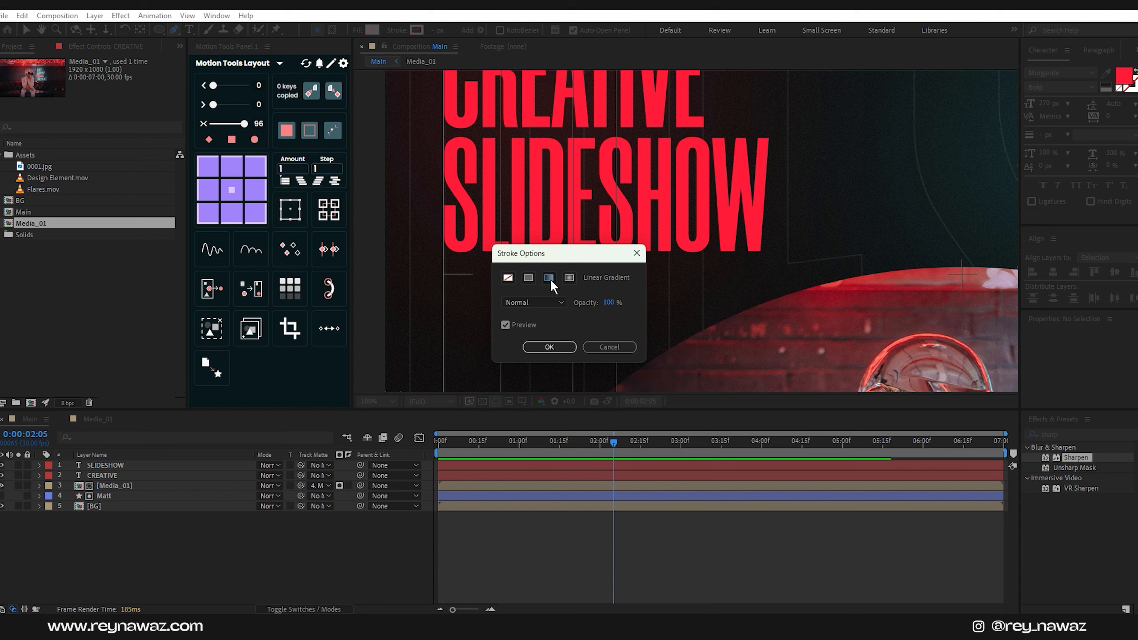
left_click(550, 347)
Draw a horizontal line about half the width of SLIDESHOW just beneath it, starting at its left edge, with a 10 px stroke
left_click(445, 274)
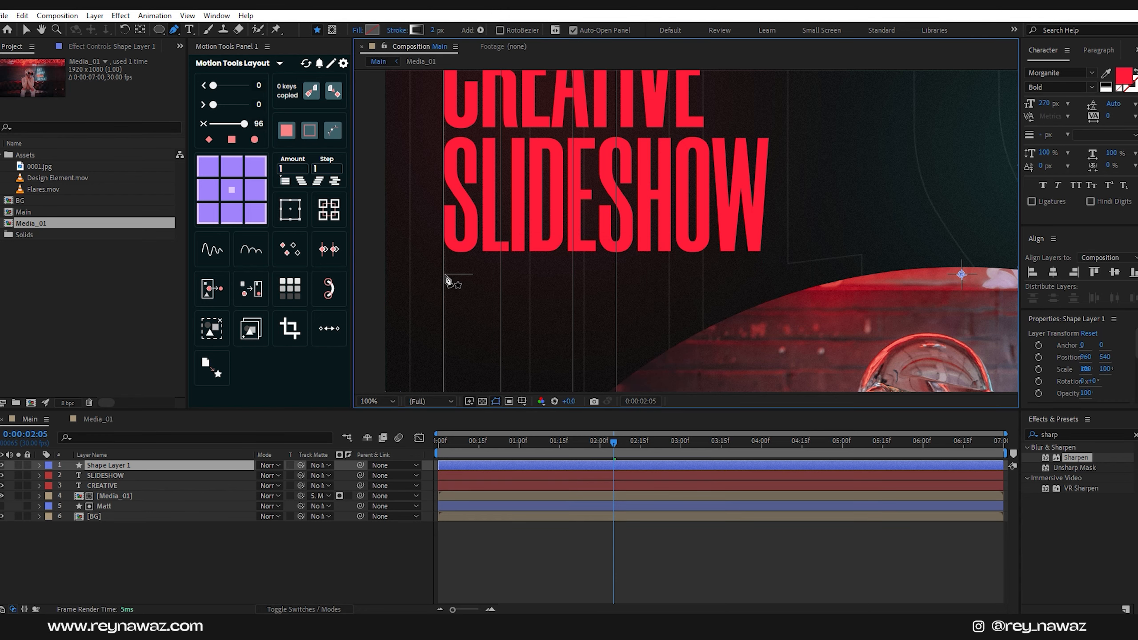
left_click(617, 274)
left_click(434, 30)
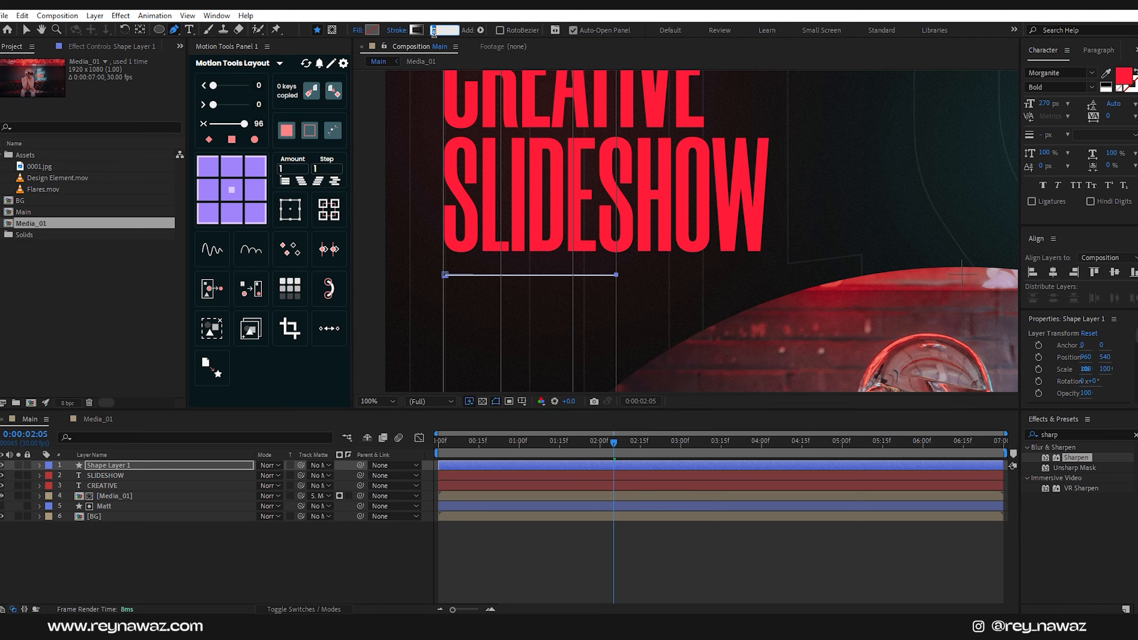
type("10")
key("Return")
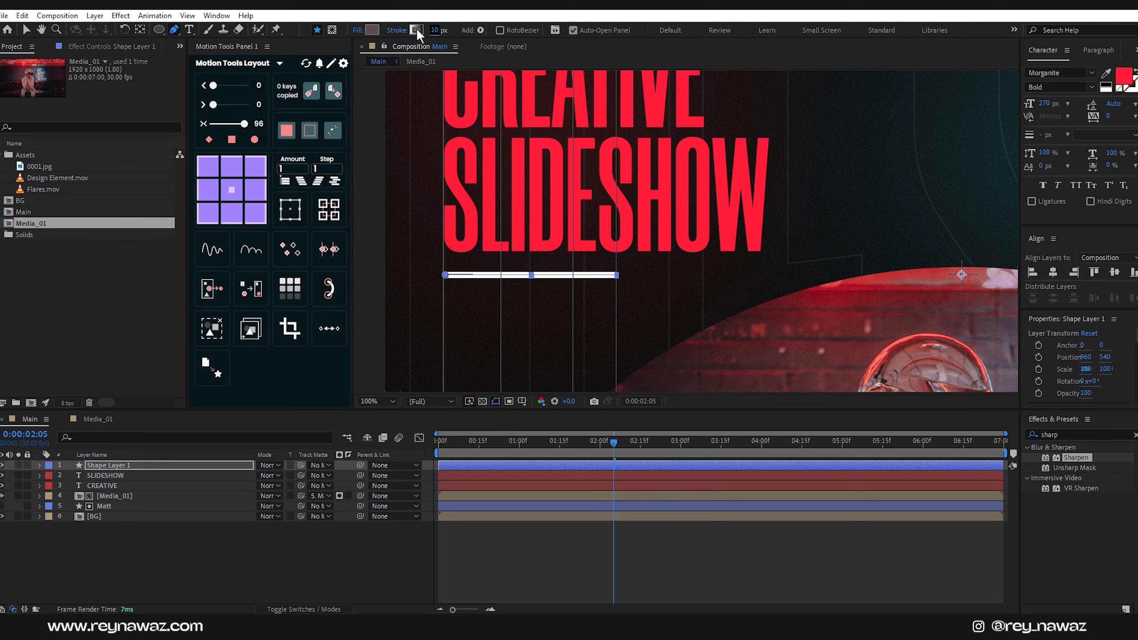
Set the line's stroke gradient from red F12929 to a near-black sampled from the background, with the end stop's opacity at 0%
left_click(416, 29)
left_click_drag(238, 399, 222, 368)
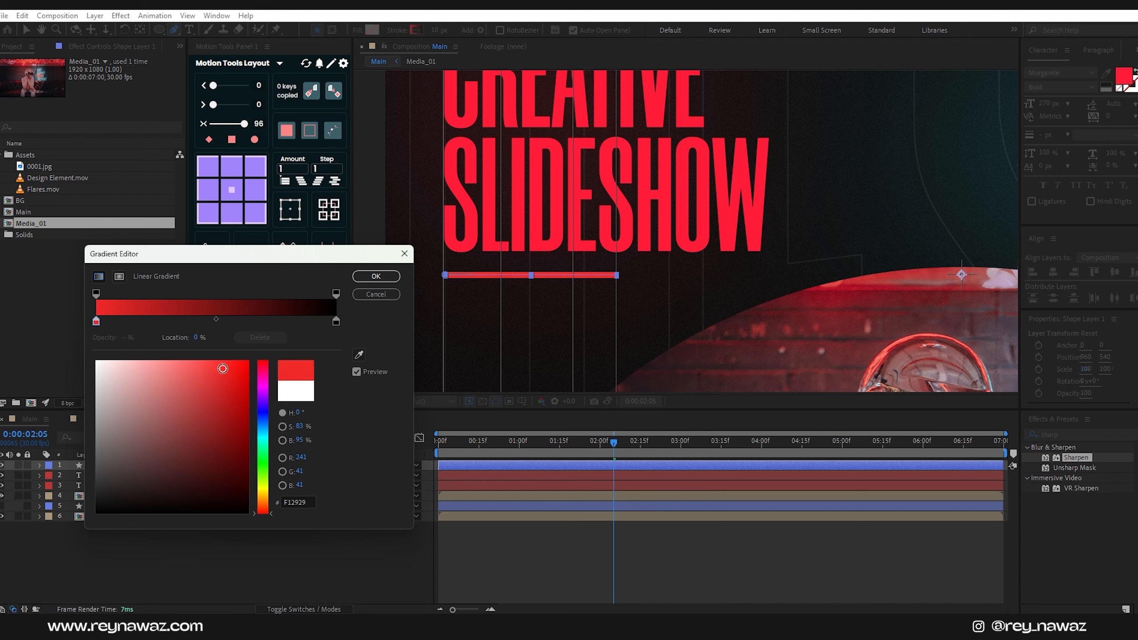
left_click(336, 321)
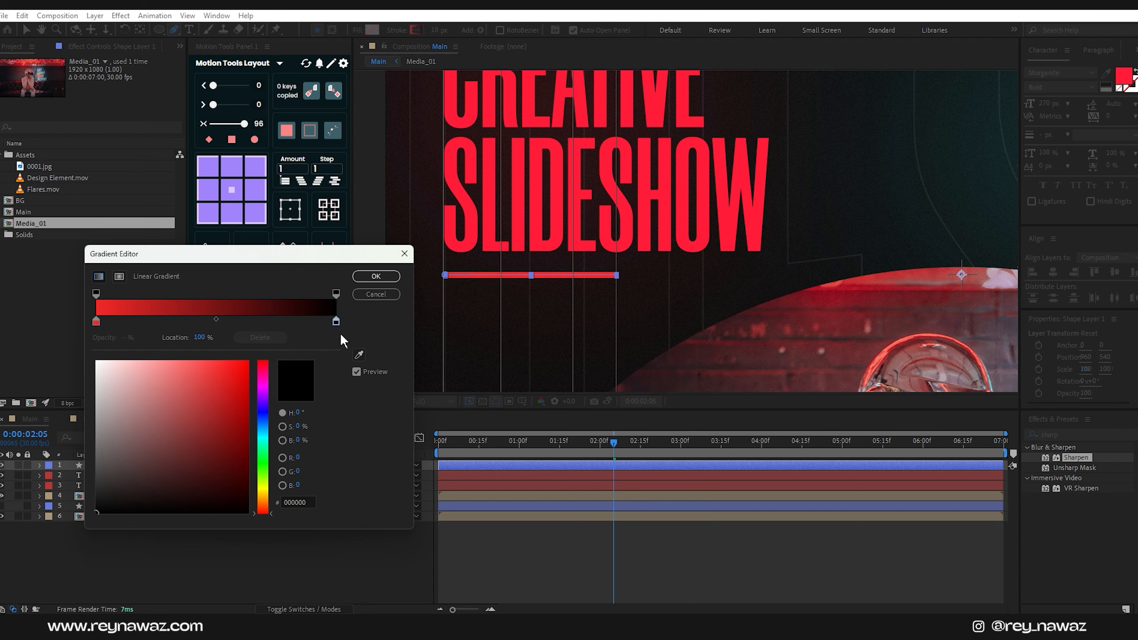
left_click(358, 356)
left_click(599, 329)
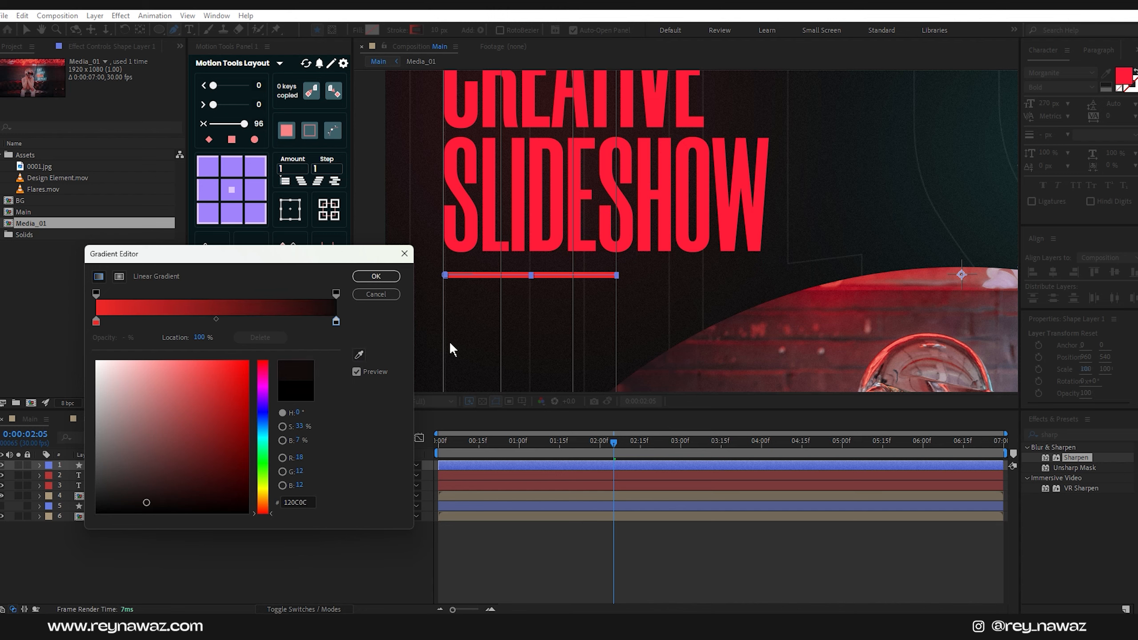
left_click(336, 294)
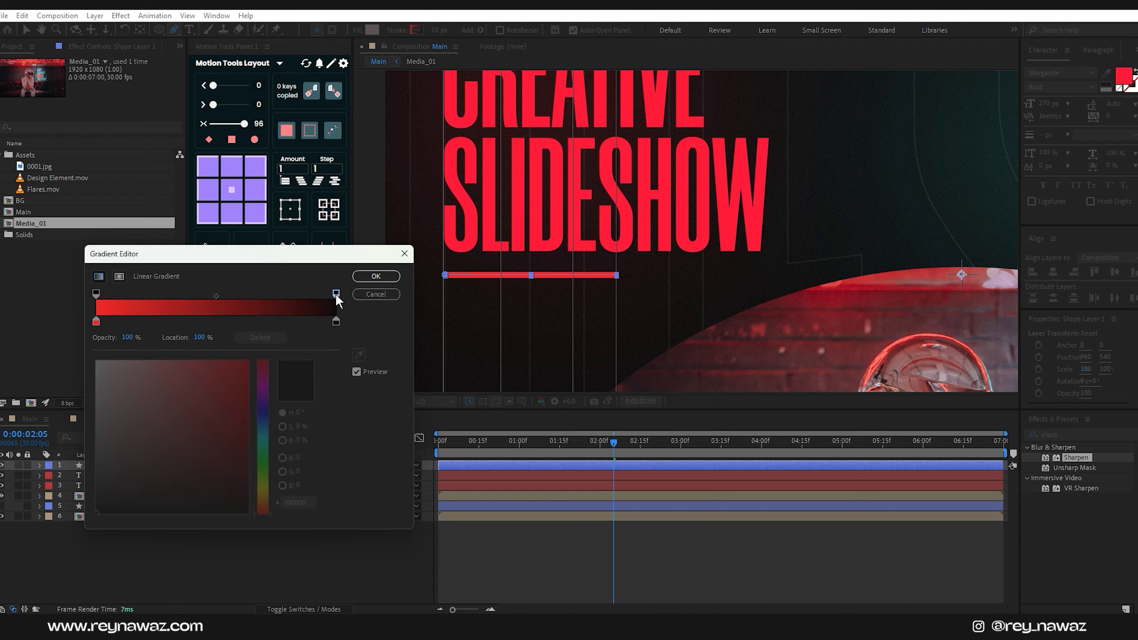
left_click_drag(129, 342, 46, 342)
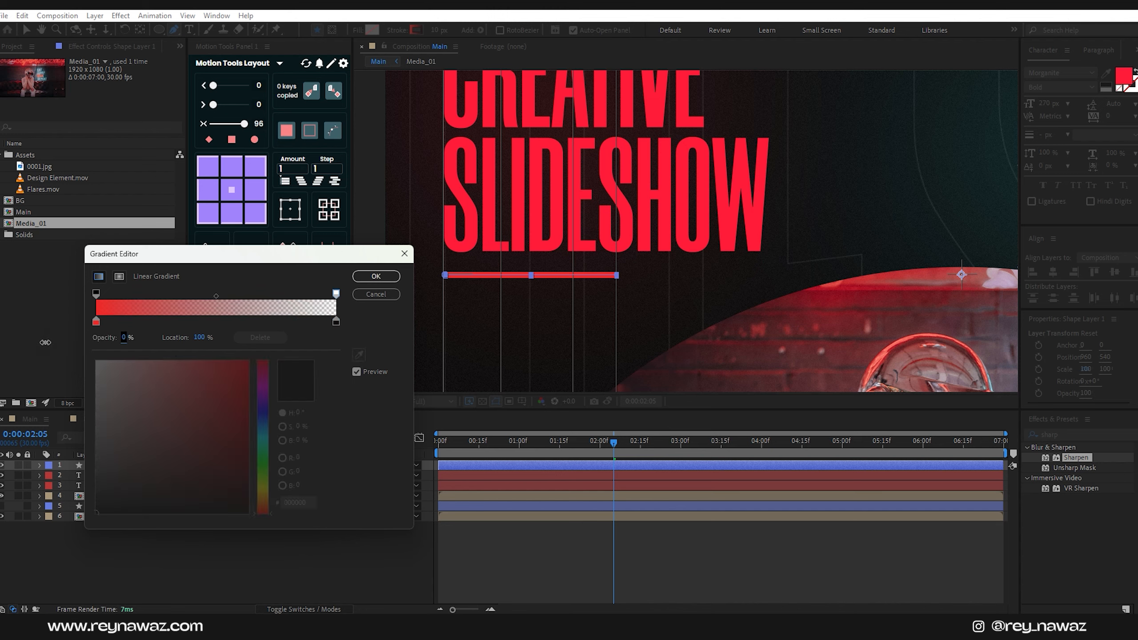
left_click(382, 278)
Fit the stroke gradient to the line, placing its start point on the line's left end and its end point on the right end
left_click(174, 465)
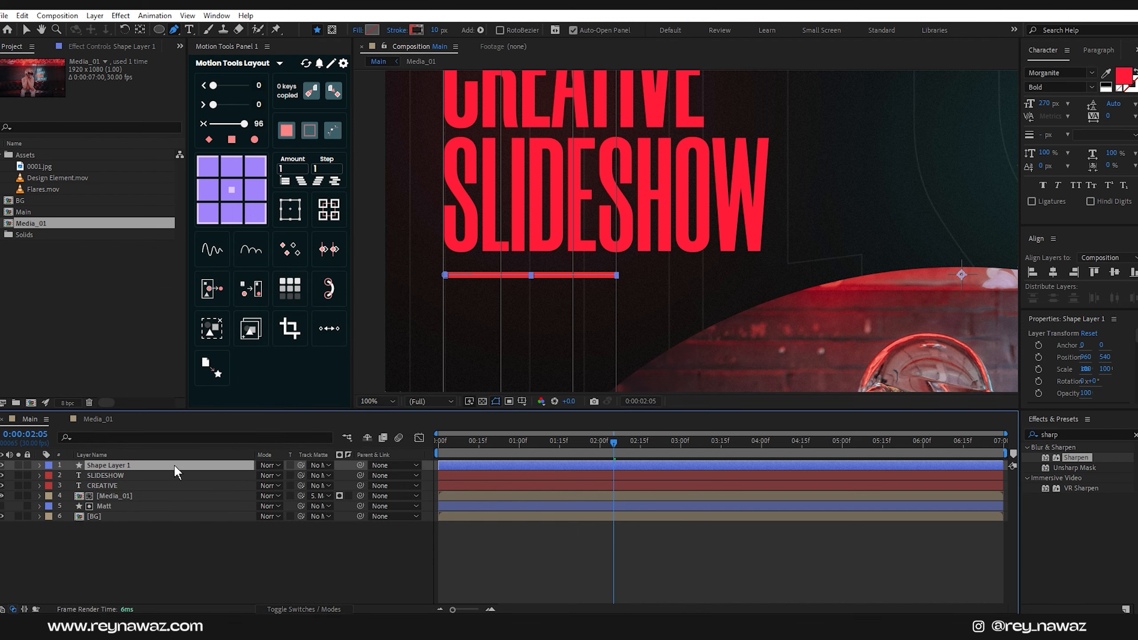
key("v")
left_click(551, 272)
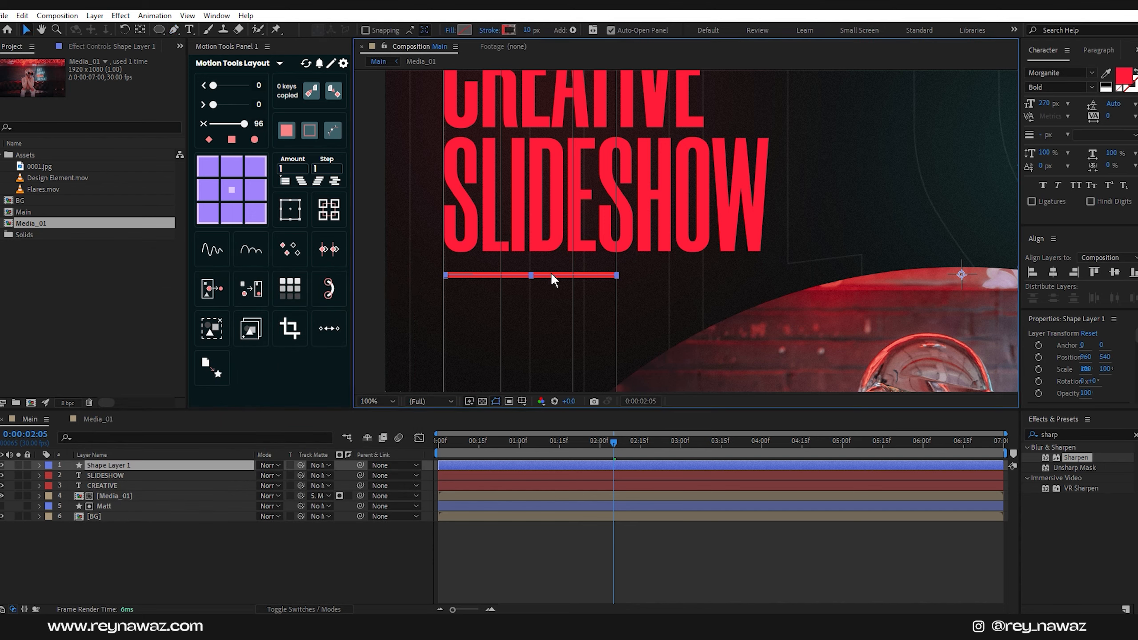
left_click(39, 465)
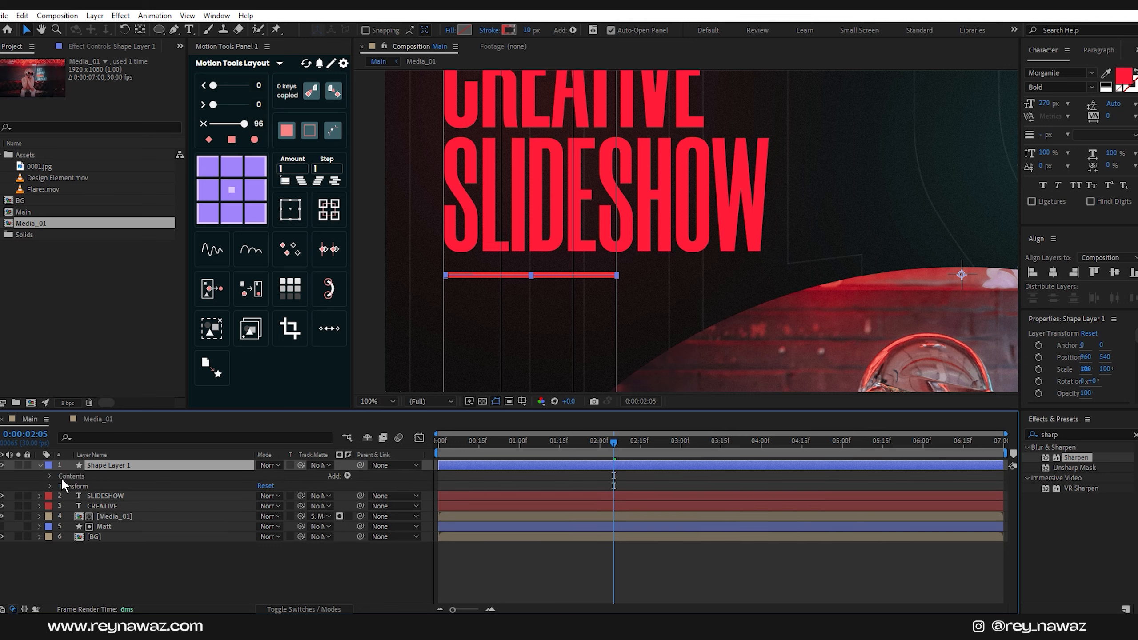
left_click(49, 476)
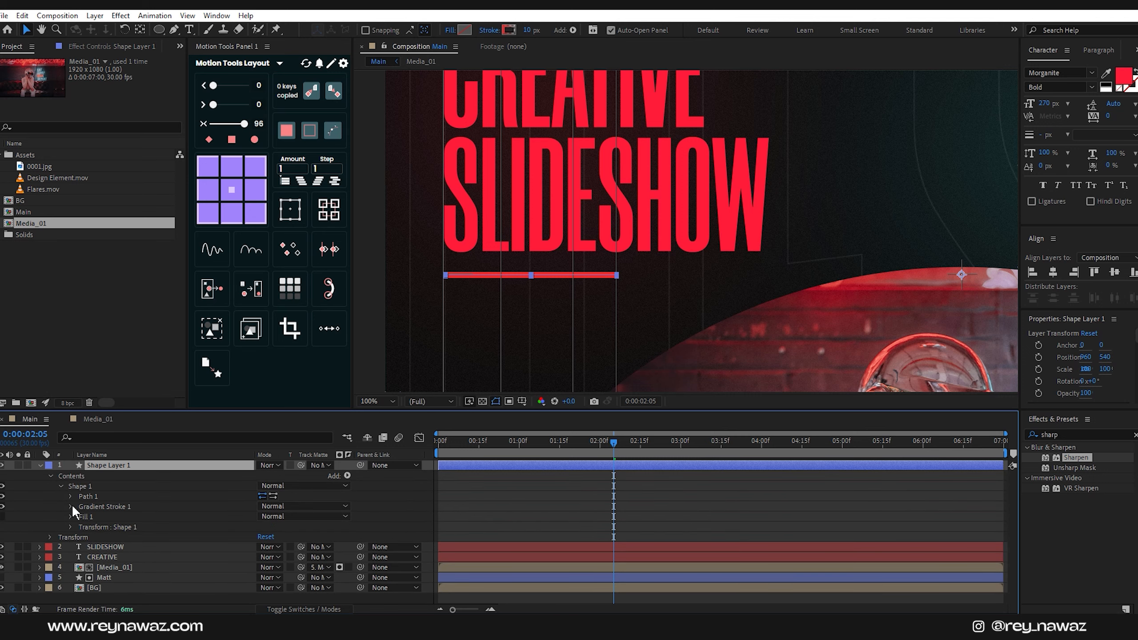
left_click(70, 506)
scroll(103, 522, "down", 3)
left_click(119, 520)
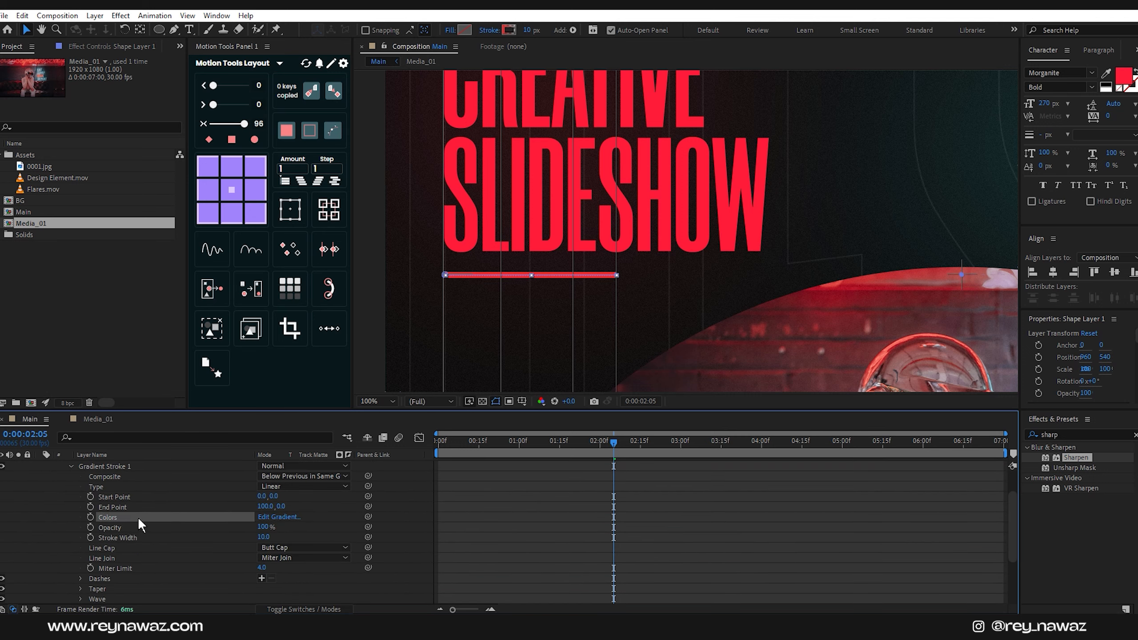
left_click_drag(985, 302, 913, 308)
left_click_drag(878, 284, 362, 284)
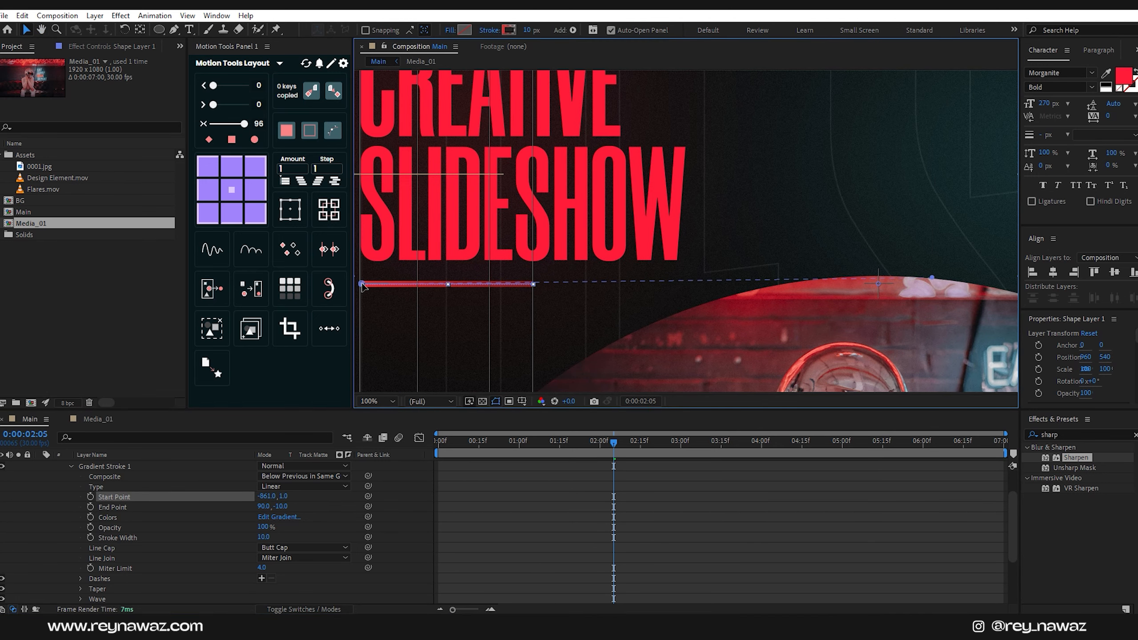
left_click_drag(908, 281, 533, 285)
Collapse the line's shape layer and rename it Stroke_01
scroll(105, 496, "up", 2)
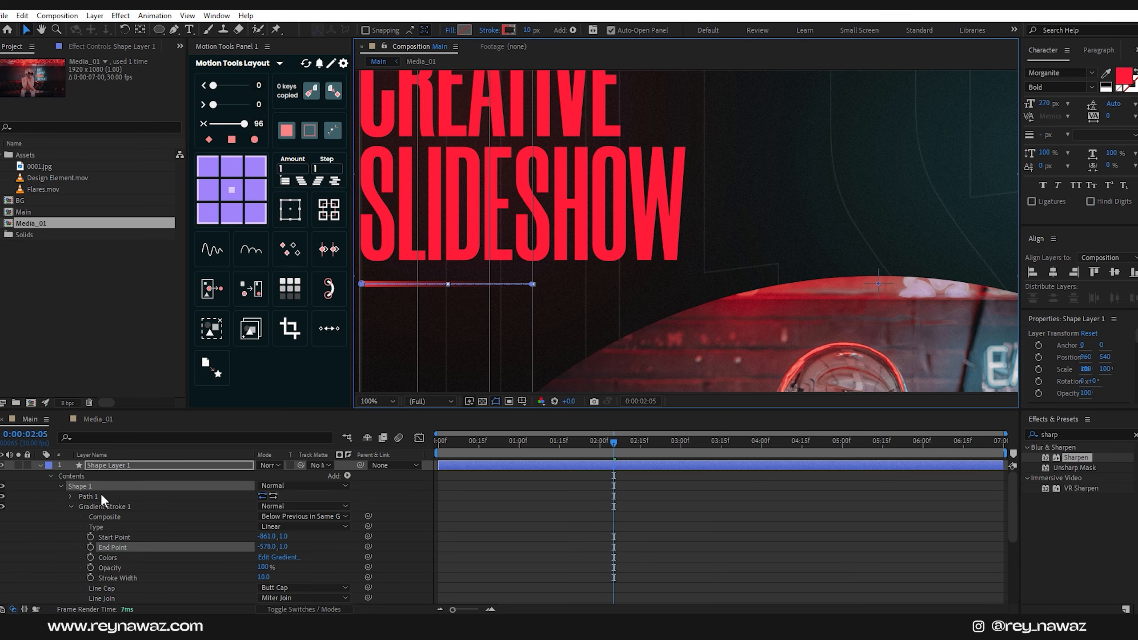
left_click(40, 465)
key("Return")
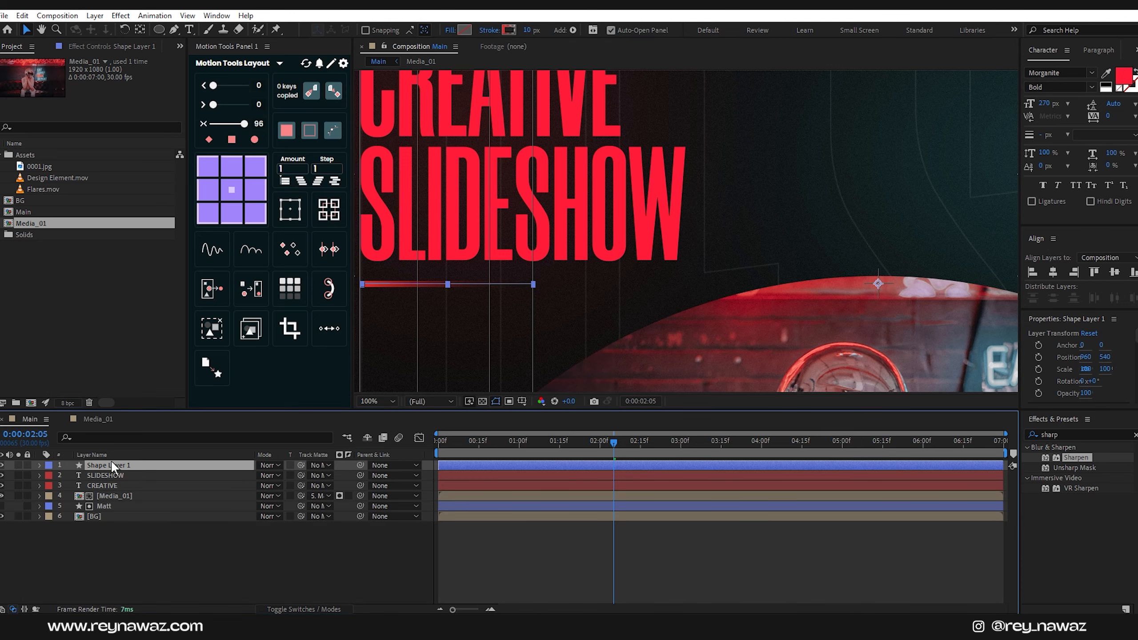
key("BackSpace")
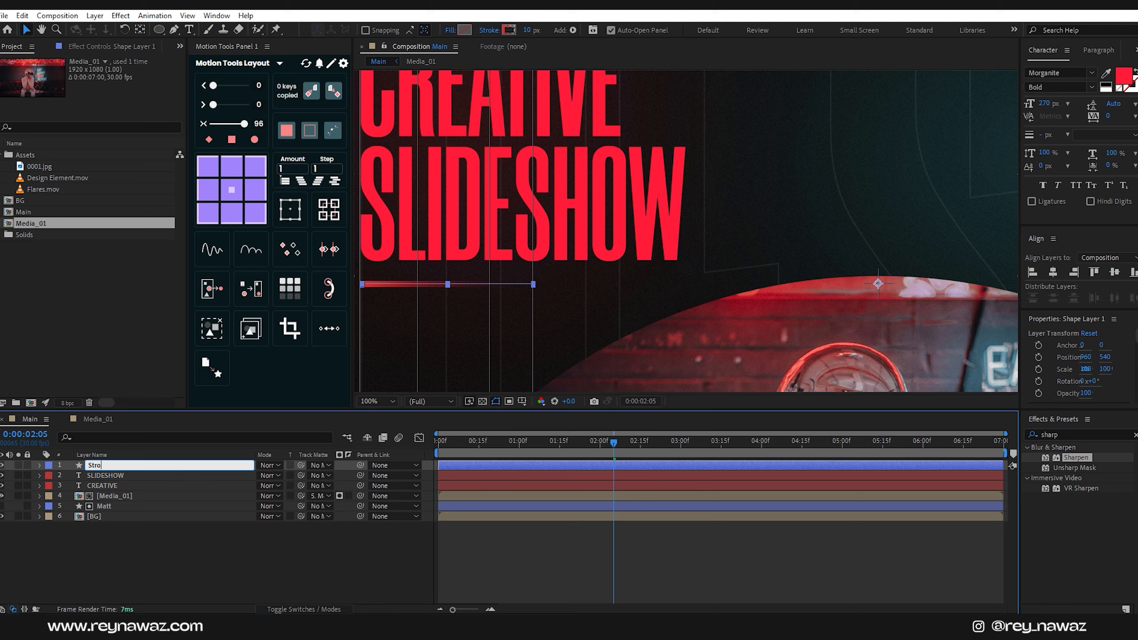
type("Stroke_01")
key("Return")
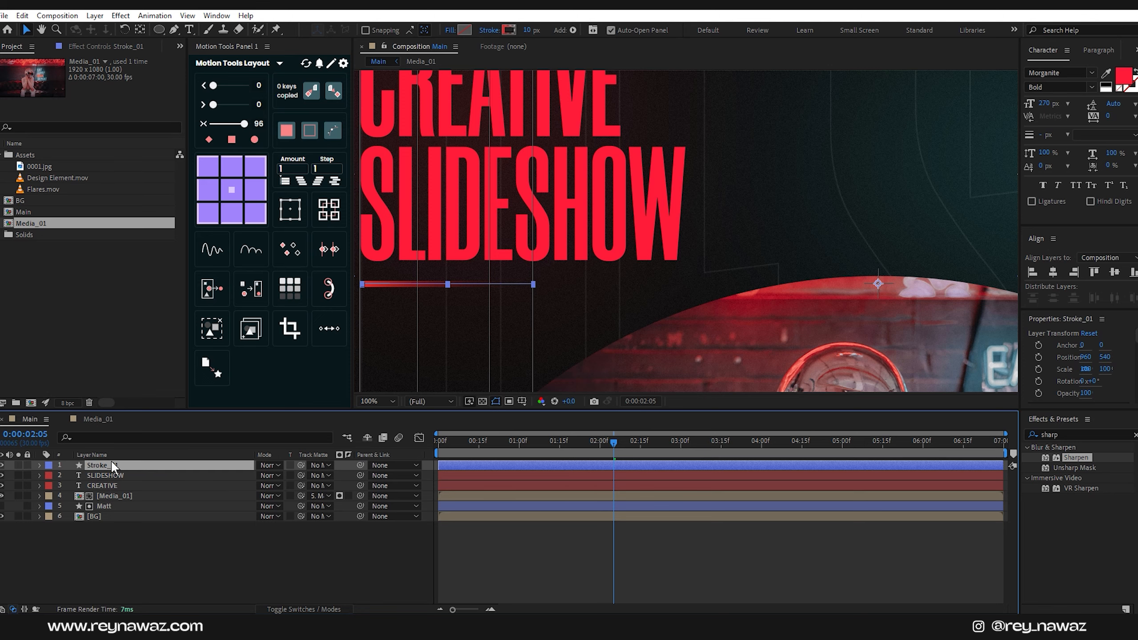
Give the gradient stroke of Stroke_01 a Round Cap line cap
left_click(386, 401)
left_click(400, 189)
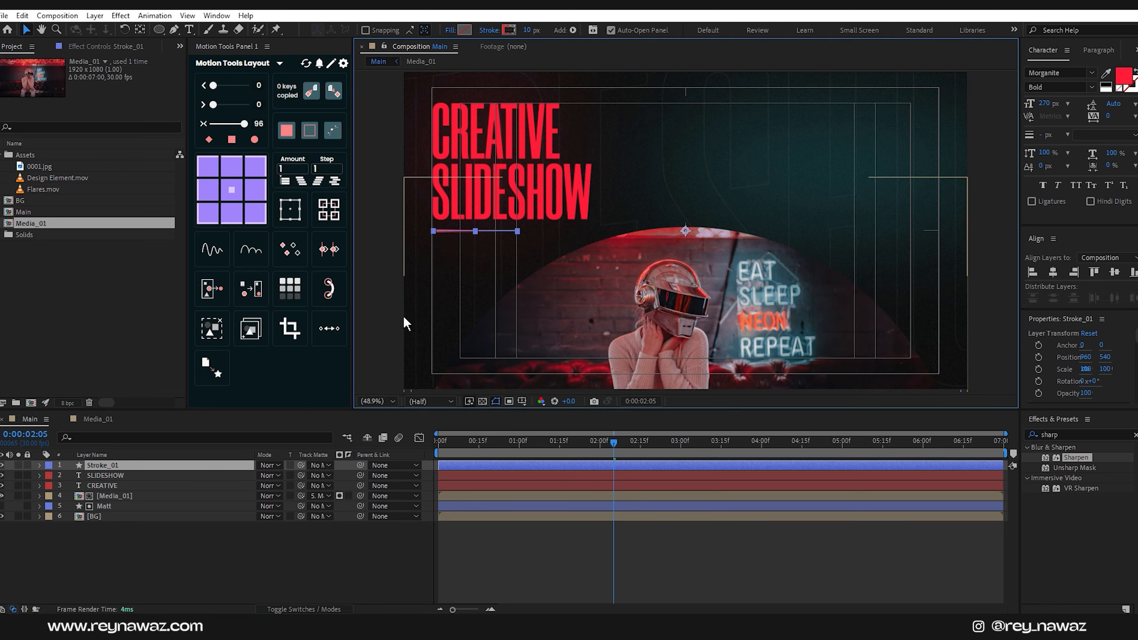
left_click(333, 555)
scroll(428, 228, "up", 1)
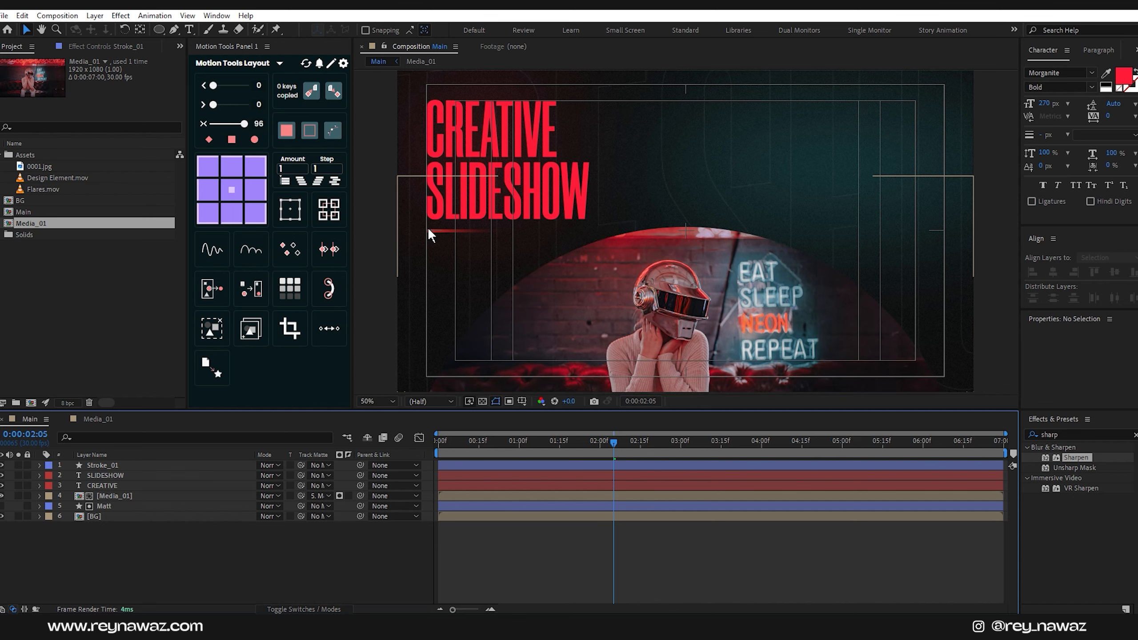
left_click_drag(429, 228, 474, 238)
left_click(510, 239)
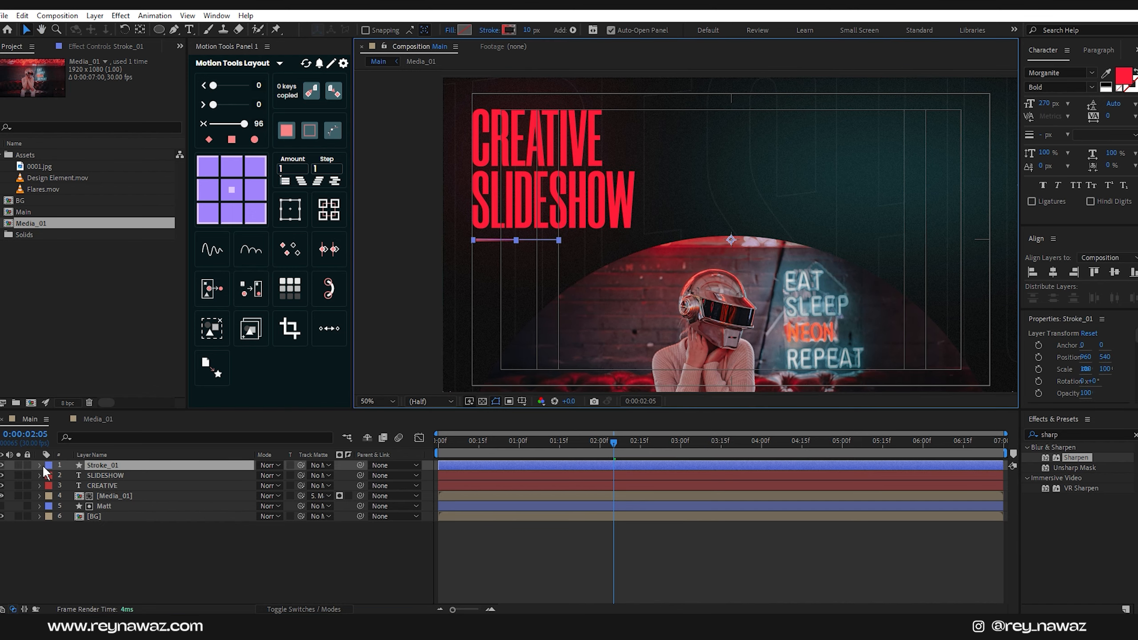
left_click(40, 465)
scroll(189, 535, "down", 3)
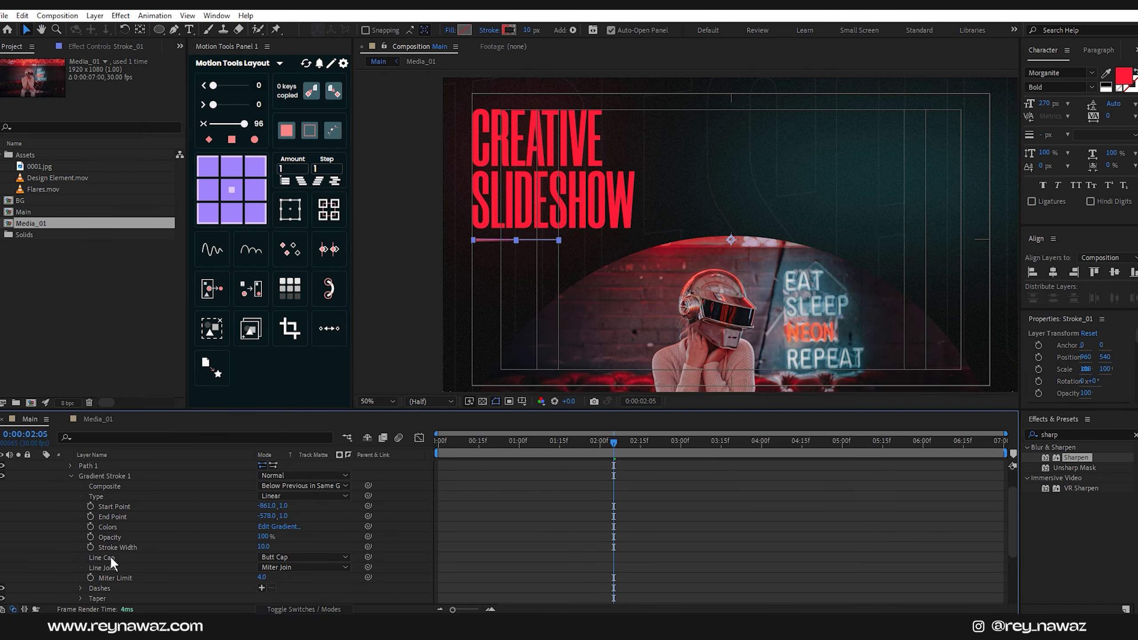
left_click(293, 557)
left_click(295, 584)
scroll(196, 518, "up", 3)
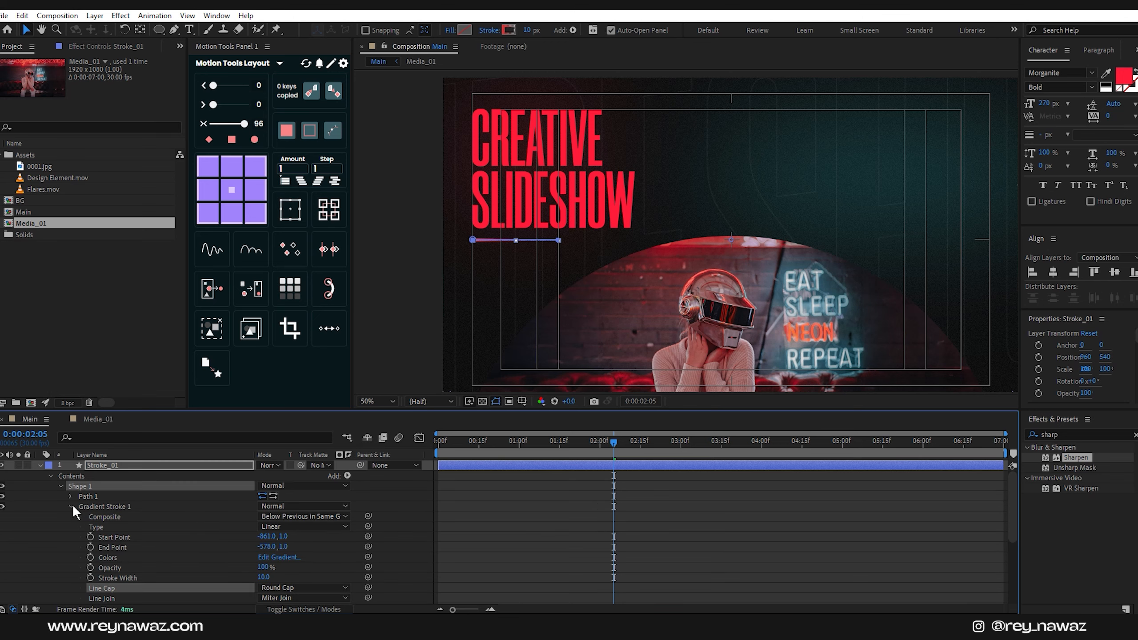
left_click(71, 507)
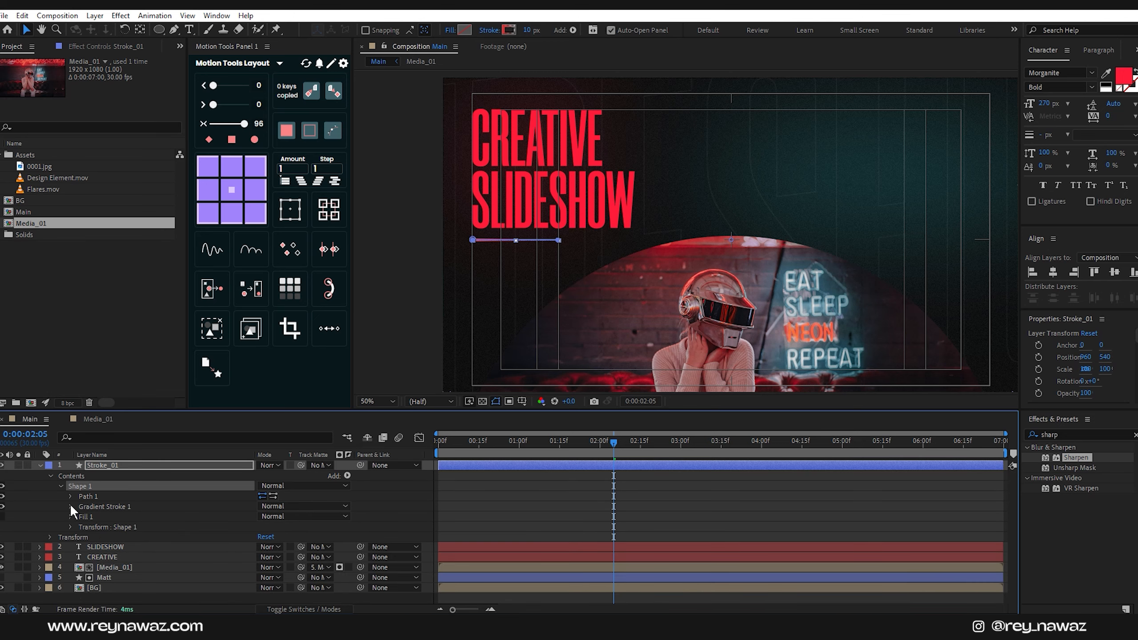
left_click(40, 466)
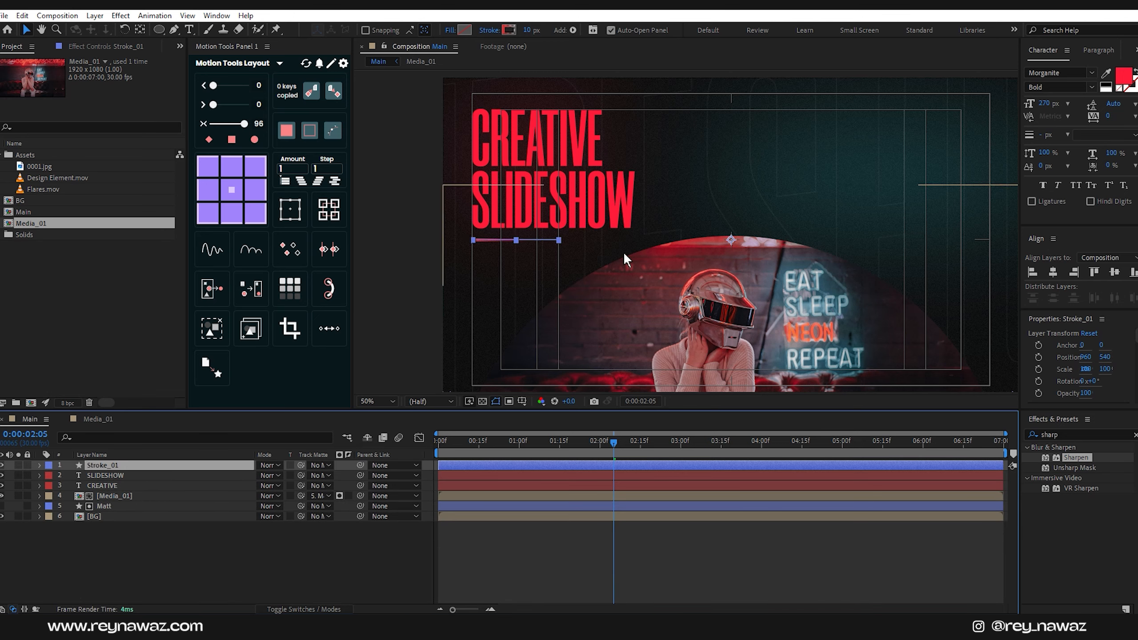
Centre the anchor point of Stroke_01 on the line and duplicate the layer
left_click(231, 190)
left_click(313, 564)
left_click(122, 466)
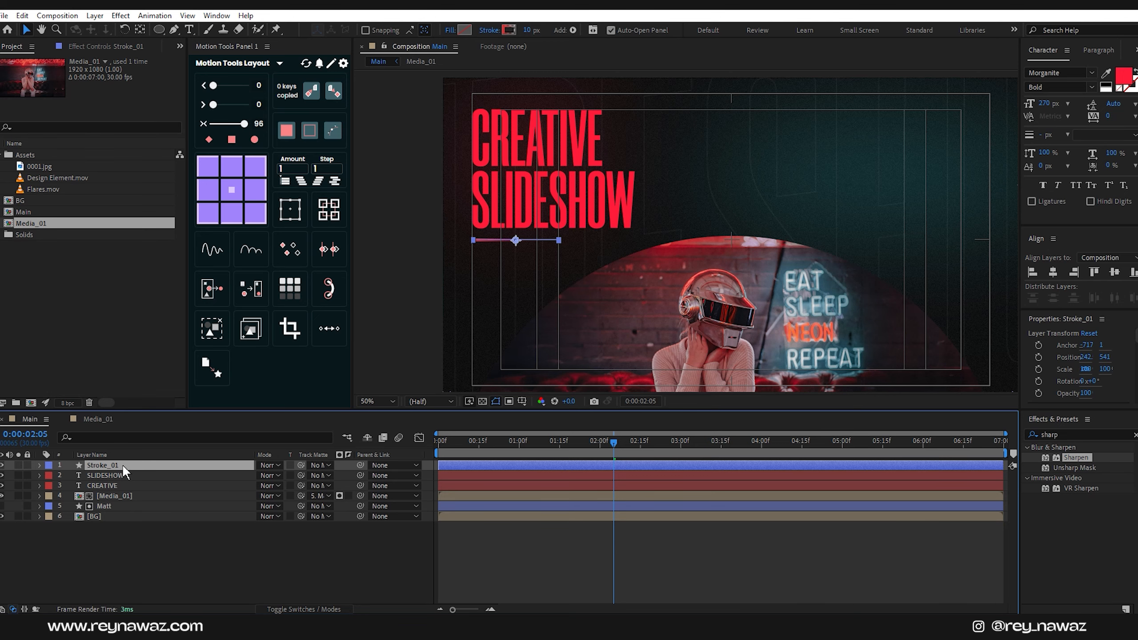
key("ctrl+d")
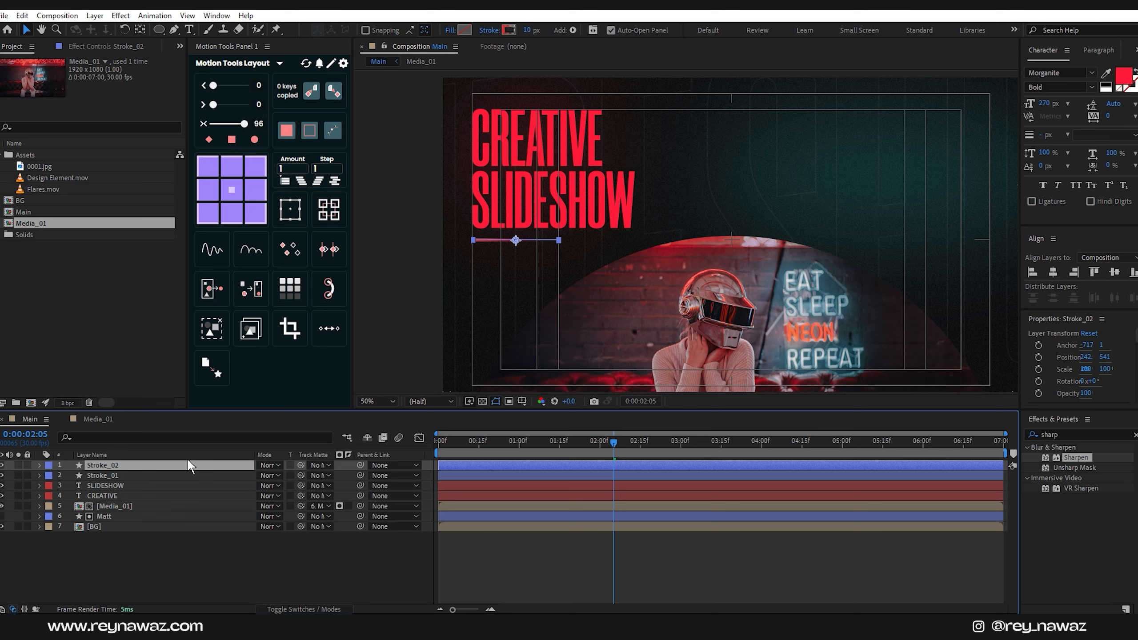
Rotate the Stroke_02 line to 90° and move it to the empty area right of the title, level with CREATIVE's top
key("r")
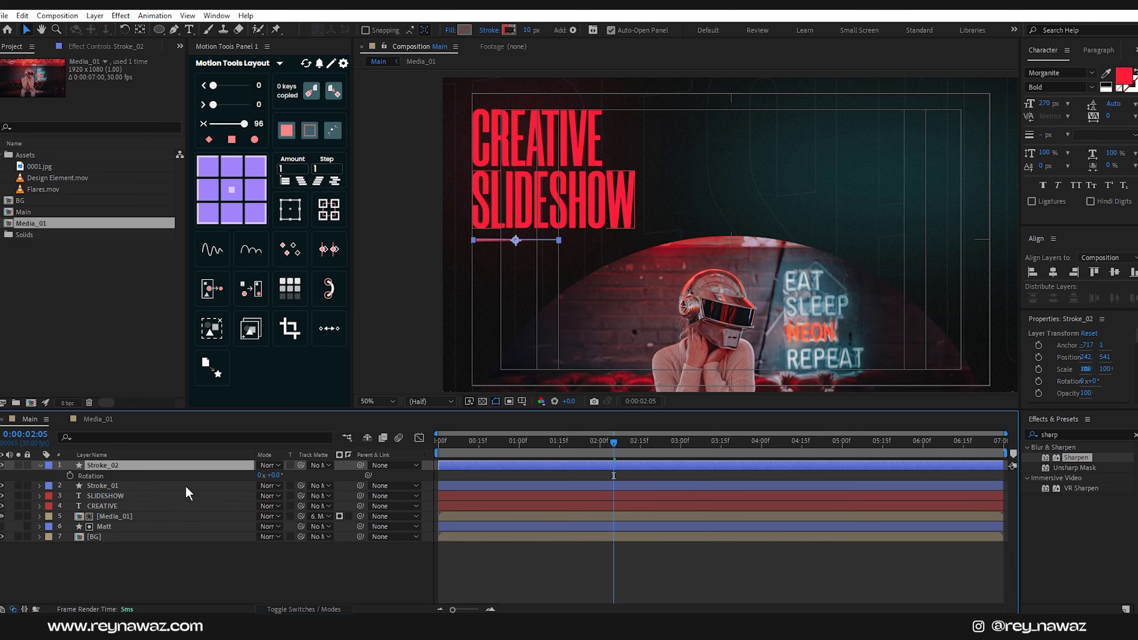
left_click(278, 475)
key("Return")
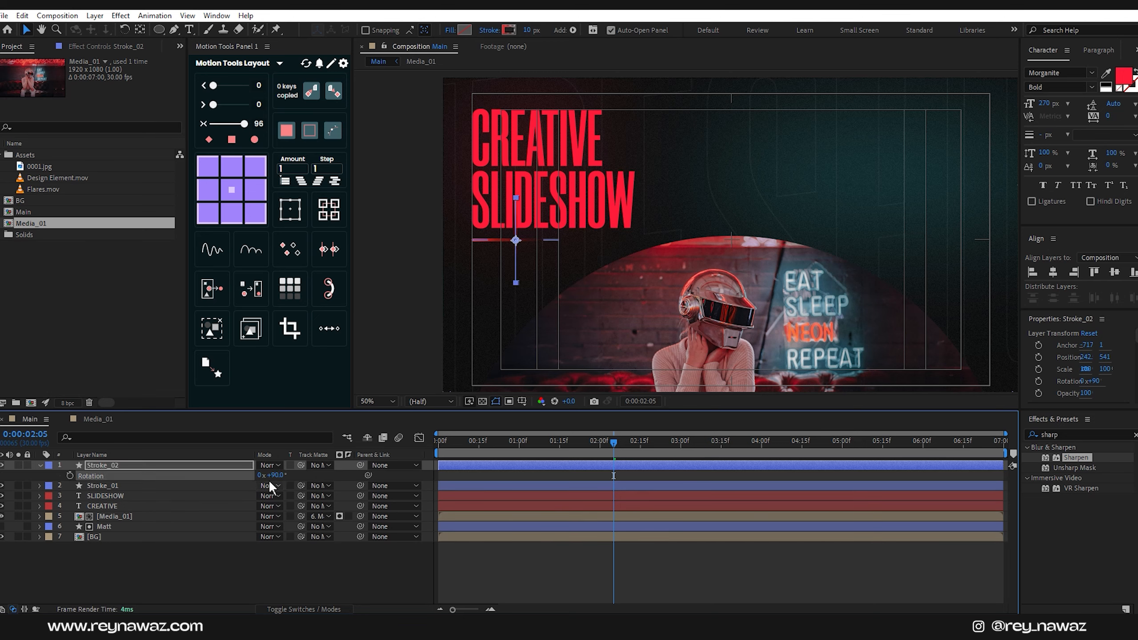
left_click_drag(516, 239, 770, 155)
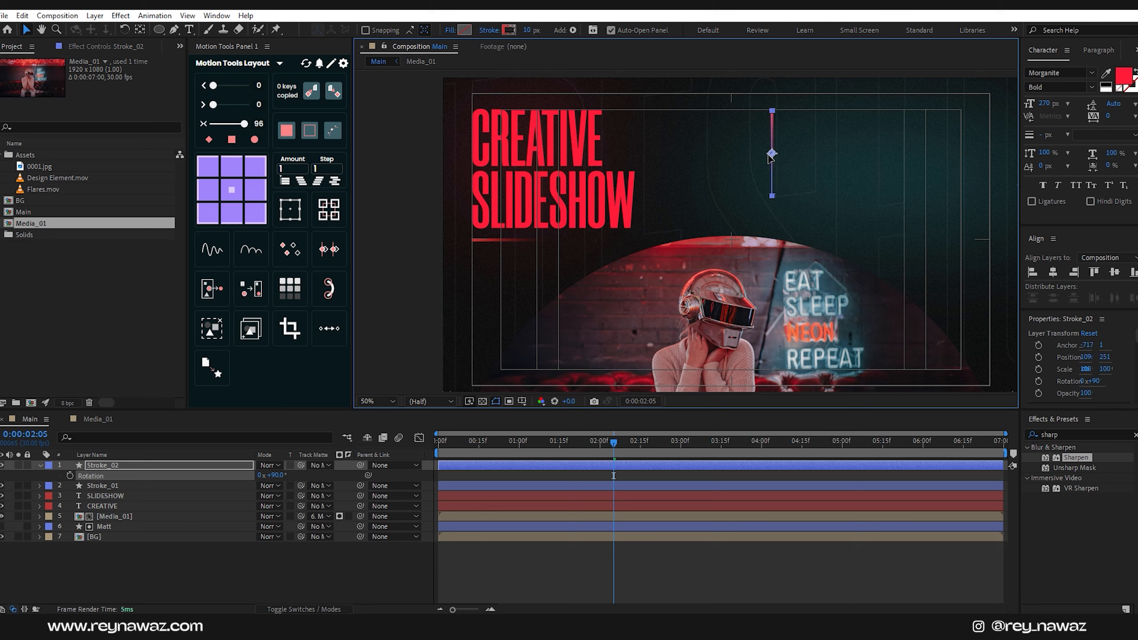
Create a paragraph text box from beside the vertical line to the right margin guide and paste the copy beginning "Imagine a future where technology"
key("ctrl+t")
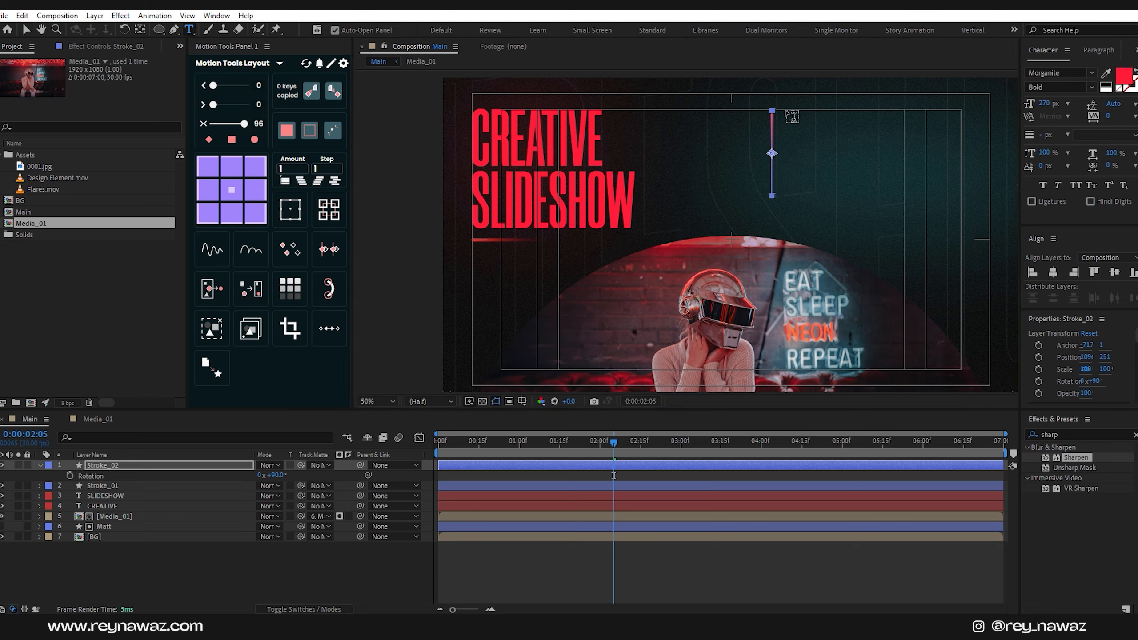
left_click_drag(783, 110, 990, 182)
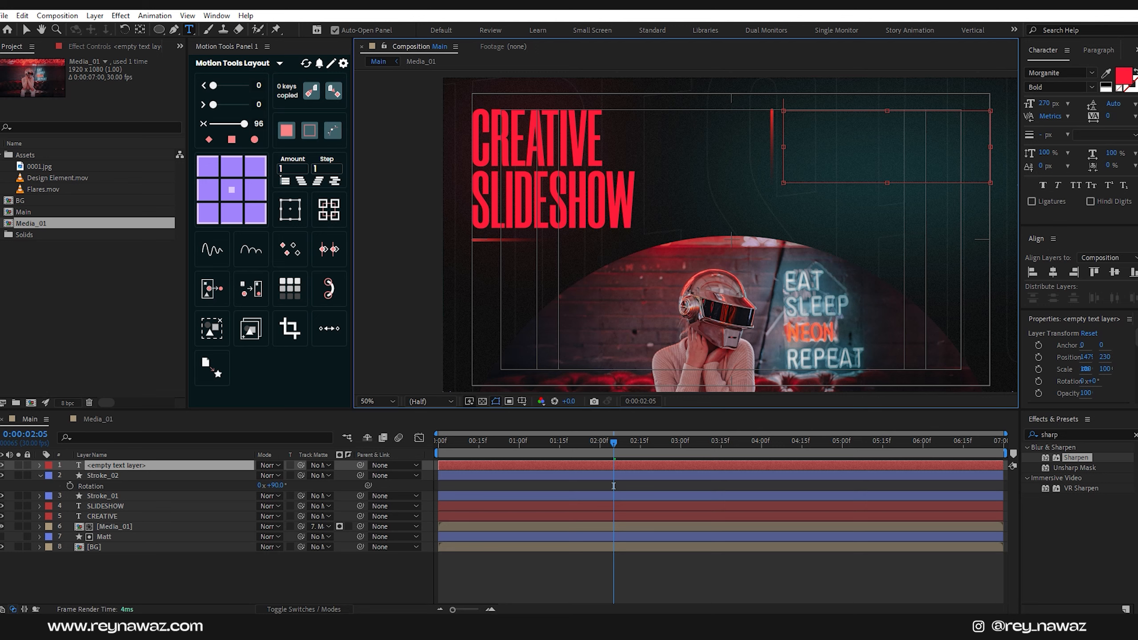
key("ctrl+v")
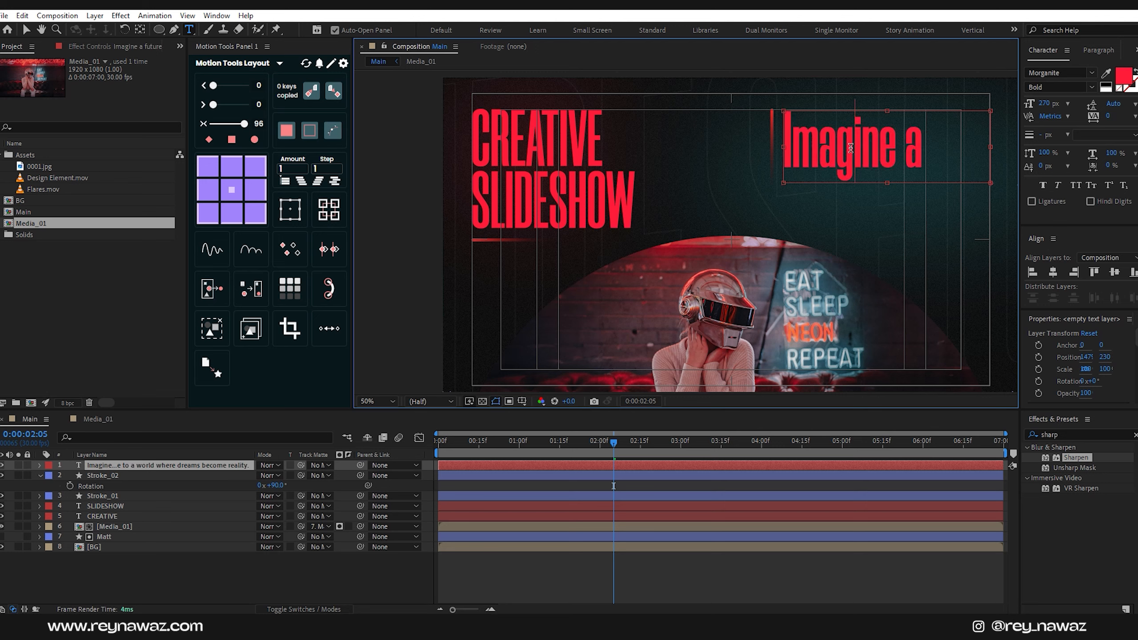
Set all of the paragraph text in Clash Grotesk Medium at 27 px
key("ctrl+a")
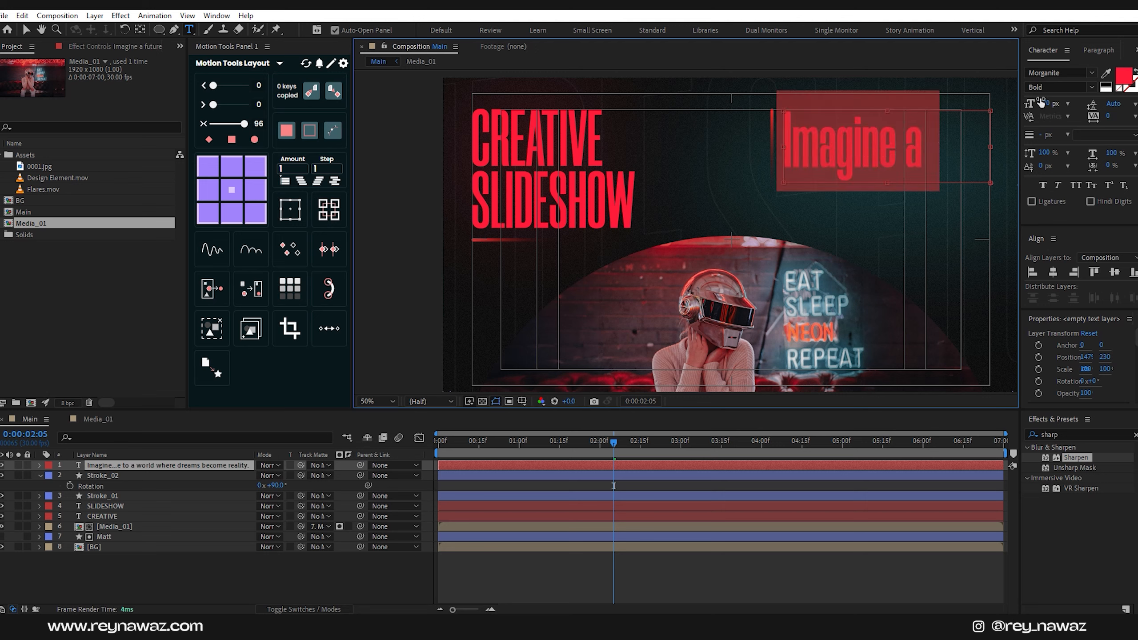
left_click_drag(1040, 104, 923, 114)
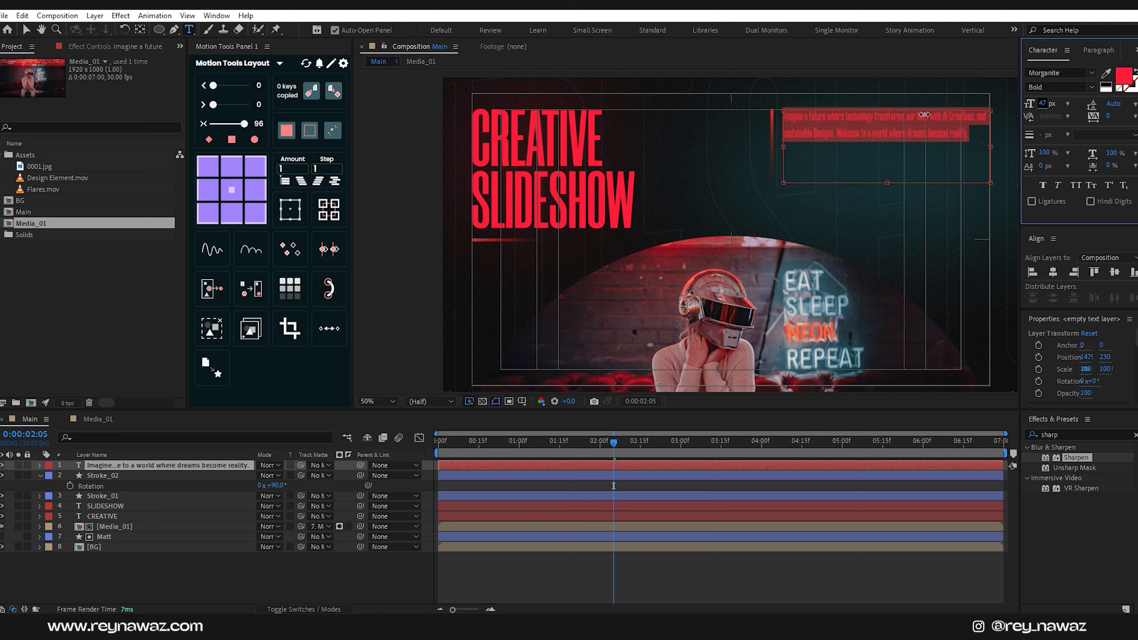
left_click(1079, 71)
type("clash")
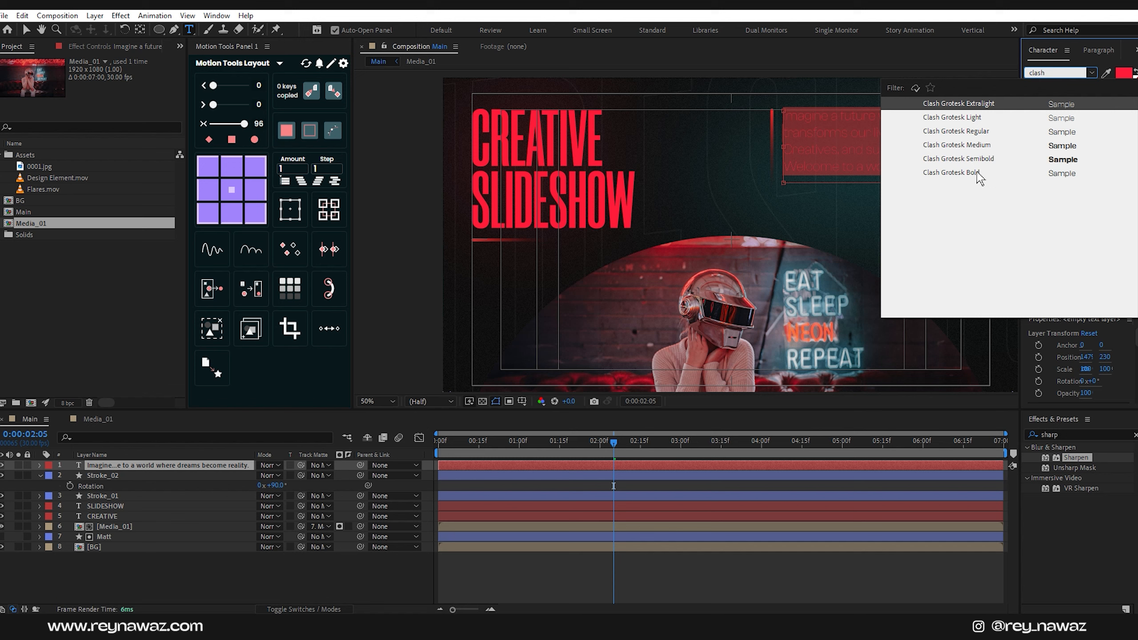
left_click(984, 148)
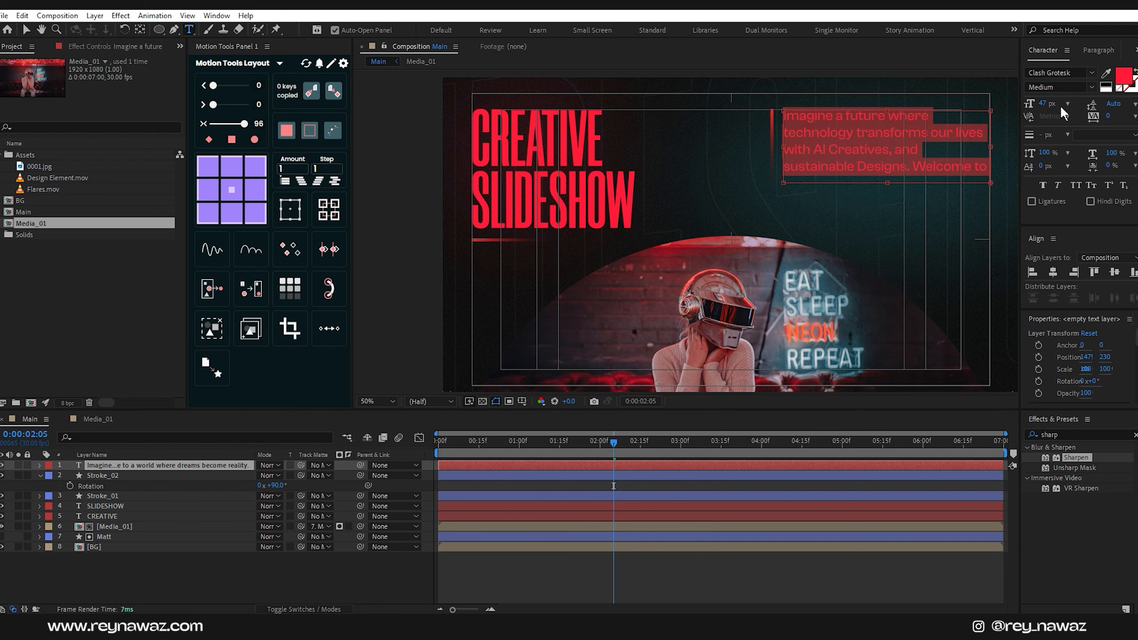
left_click_drag(1029, 105, 1029, 104)
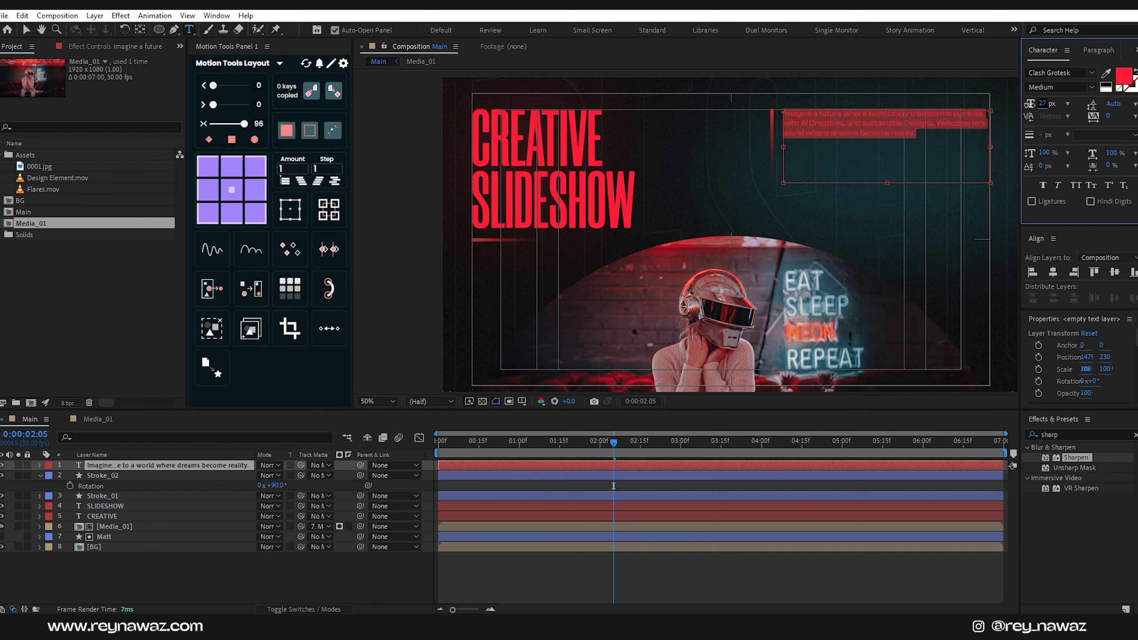
Widen the paragraph text box slightly and nudge the text back until its end meets the right margin guide
left_click_drag(991, 147, 1006, 144)
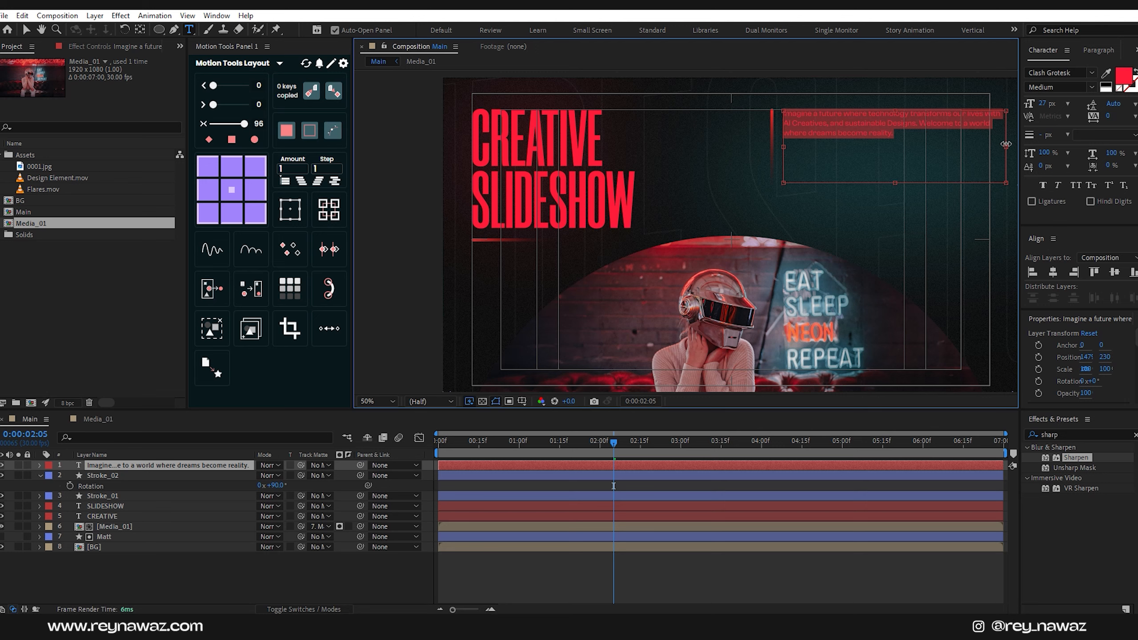
left_click(204, 467)
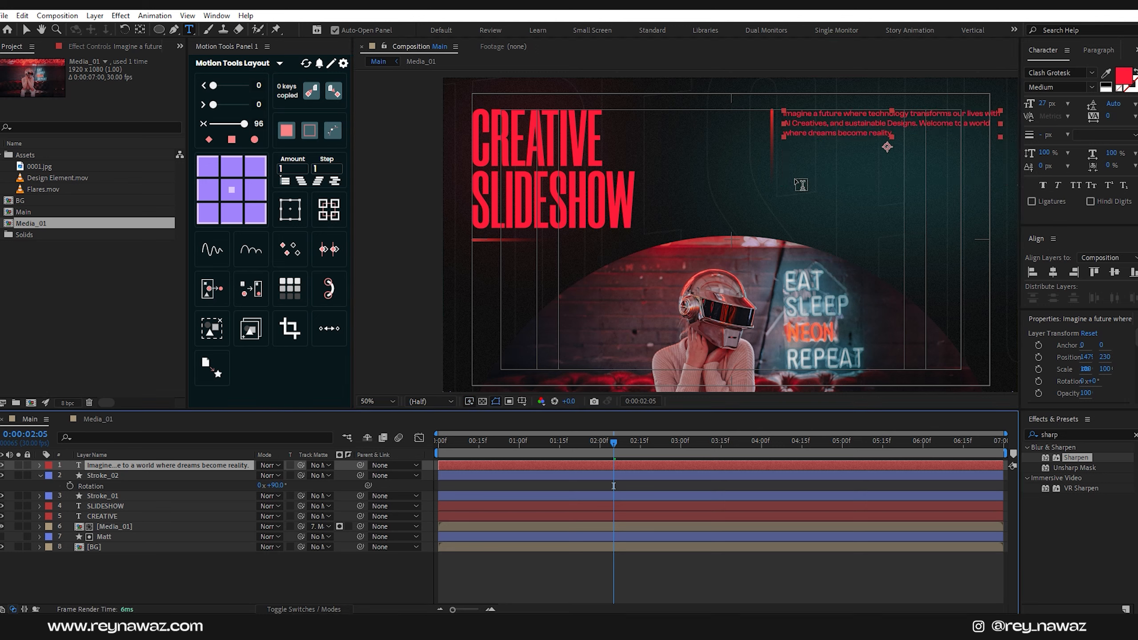
key("shift+Left")
key("Left")
key("Left")
key("Left")
key("Left")
key("Left")
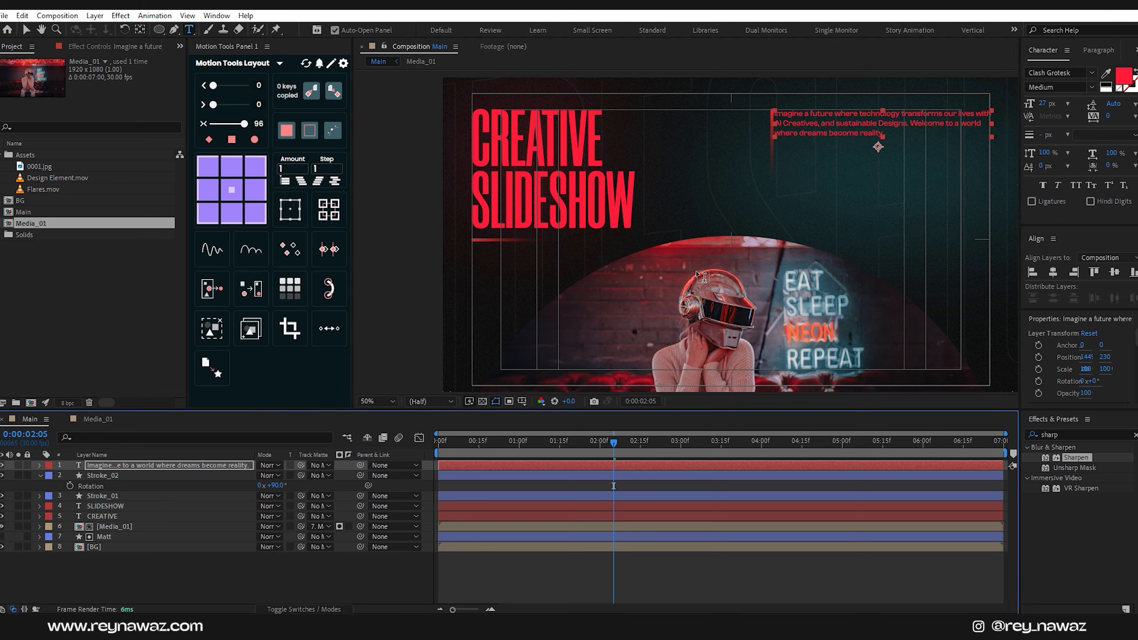
Nudge the vertical Stroke_02 line 20 px away from the paragraph and collapse its layer properties
left_click(143, 475)
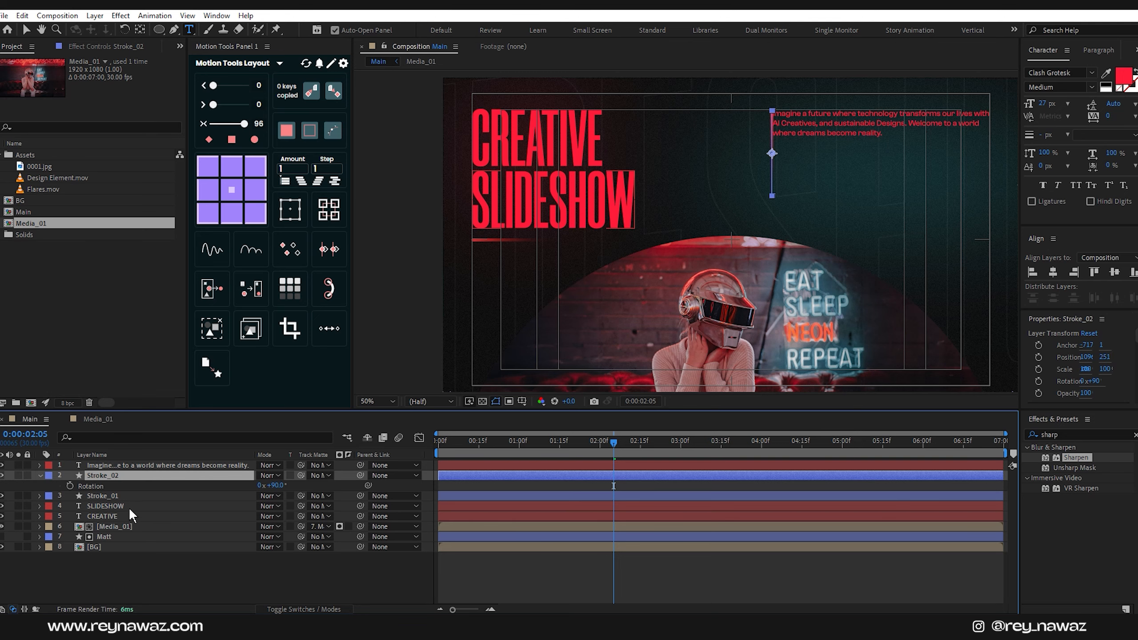
key("shift+Left")
key("shift+Left")
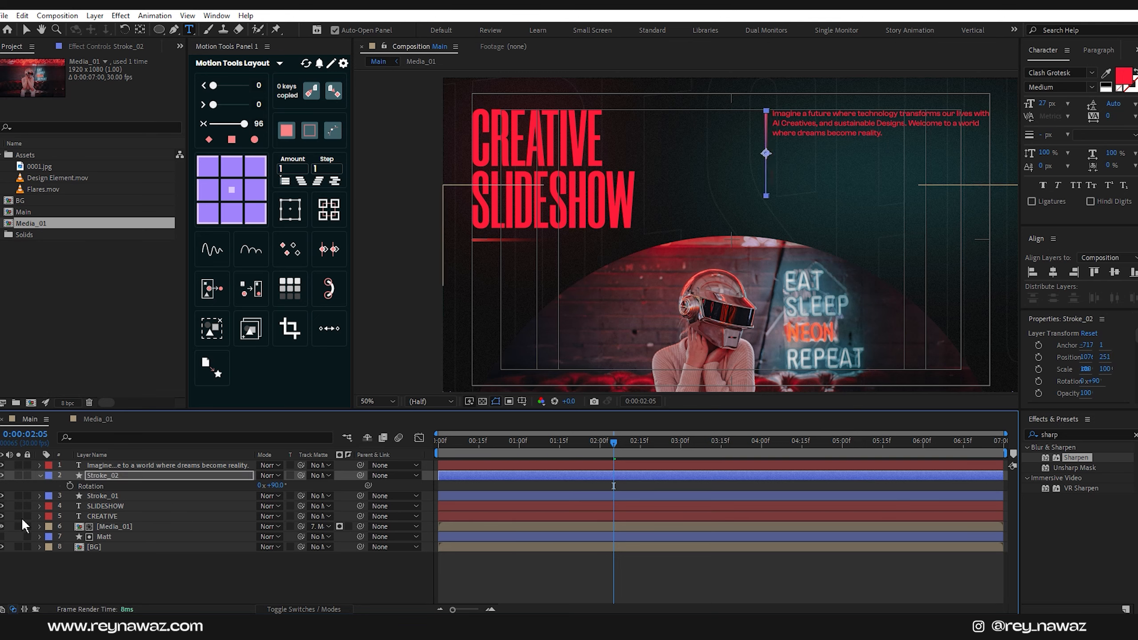
left_click(40, 476)
Centre the anchor point of the paragraph text layer, then deselect it with the Selection tool
left_click(126, 465)
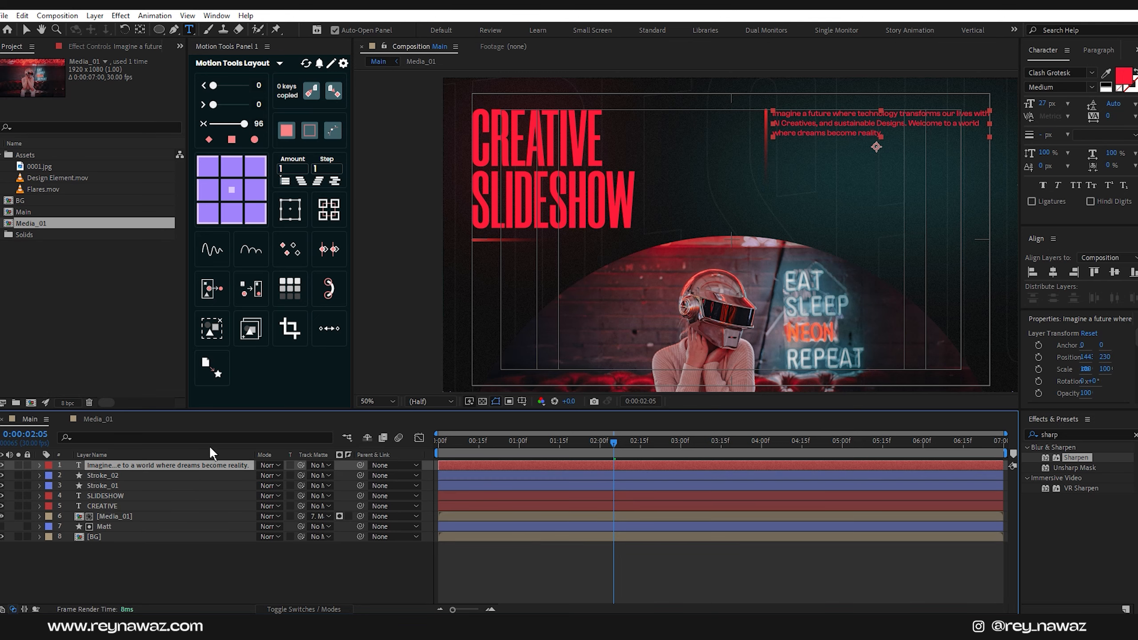
left_click(232, 198)
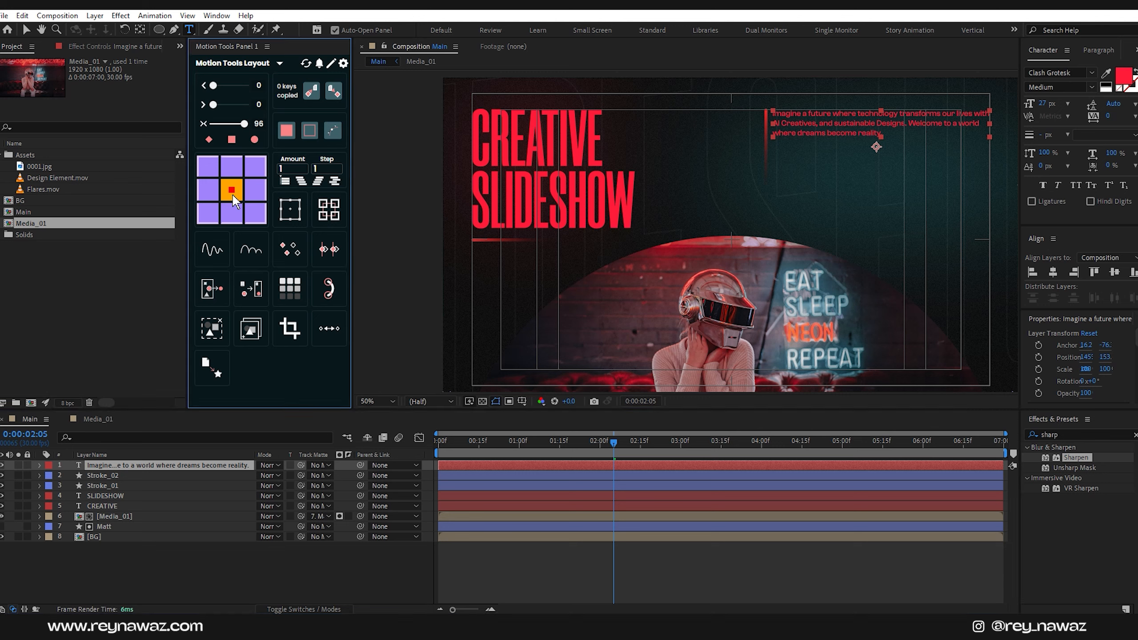
left_click(26, 31)
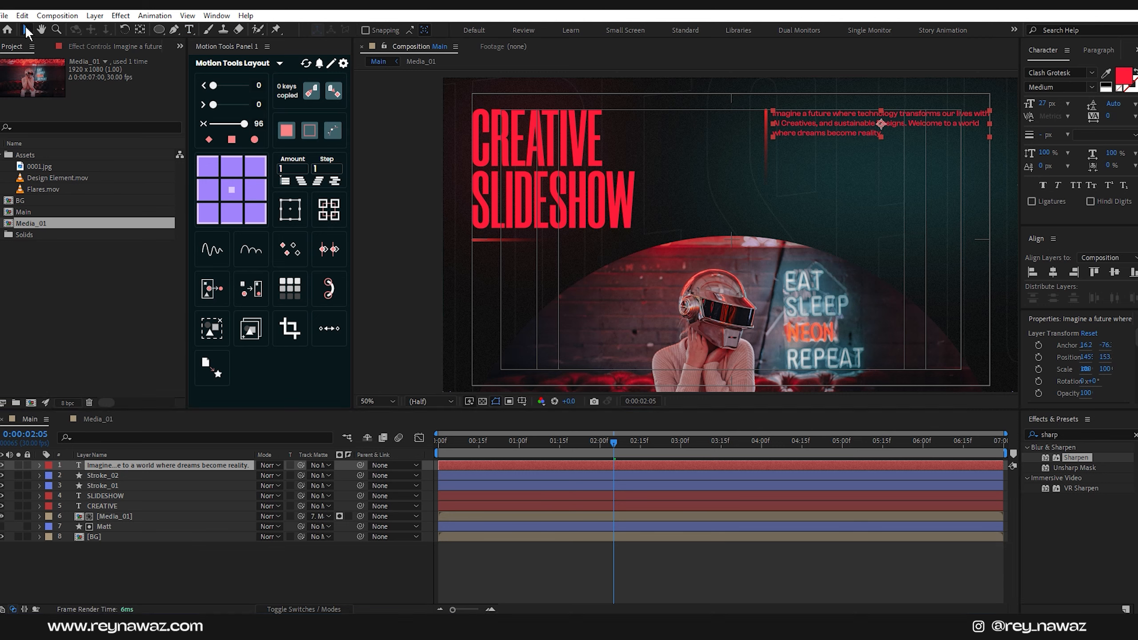
left_click(273, 571)
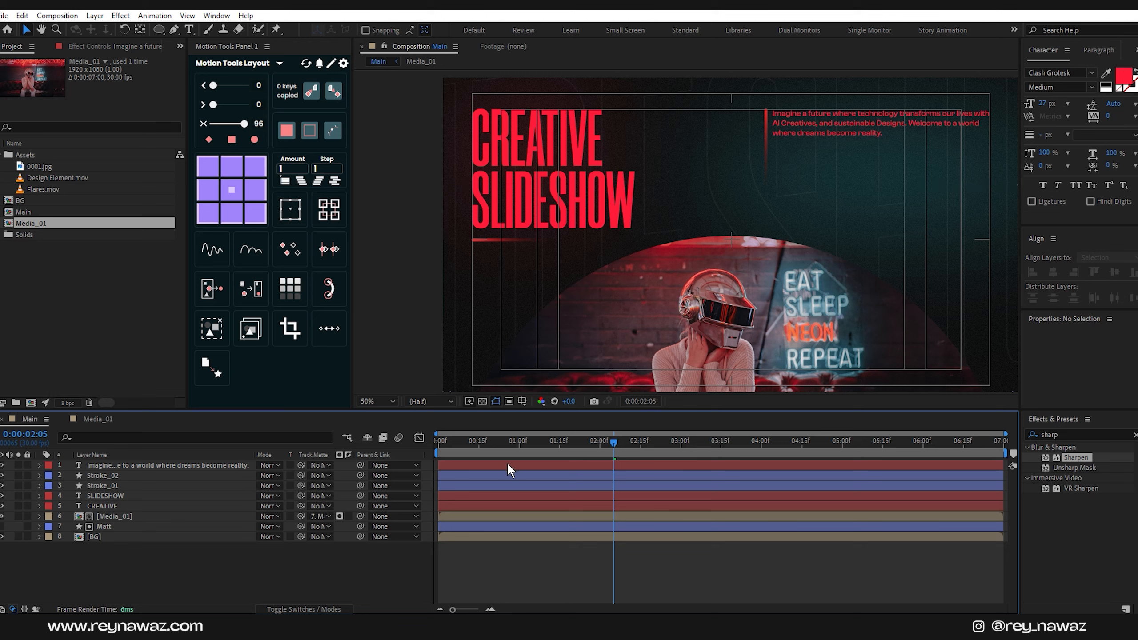
Reorder the layers so that CREATIVE, SLIDESHOW and Stroke_01 sit together at the head of the layer stack
left_click(518, 444)
left_click_drag(518, 444, 518, 444)
left_click(105, 485)
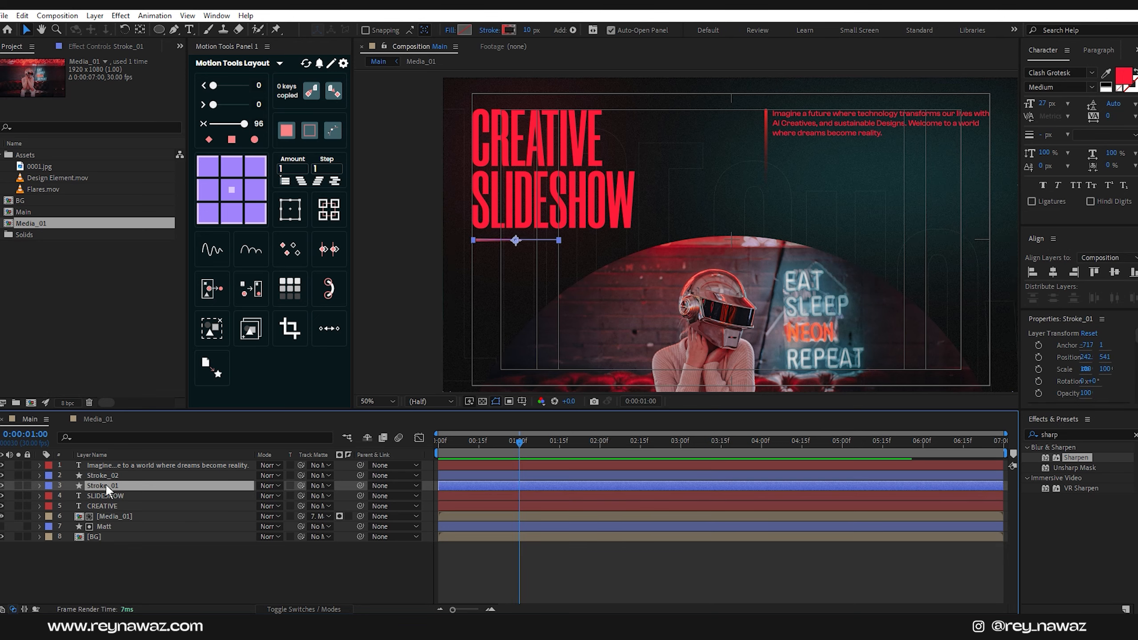
left_click_drag(115, 505, 112, 463)
Give the CREATIVE, SLIDESHOW and Stroke_01 layers the Yellow label colour
left_click(112, 504)
left_click(126, 486, "shift")
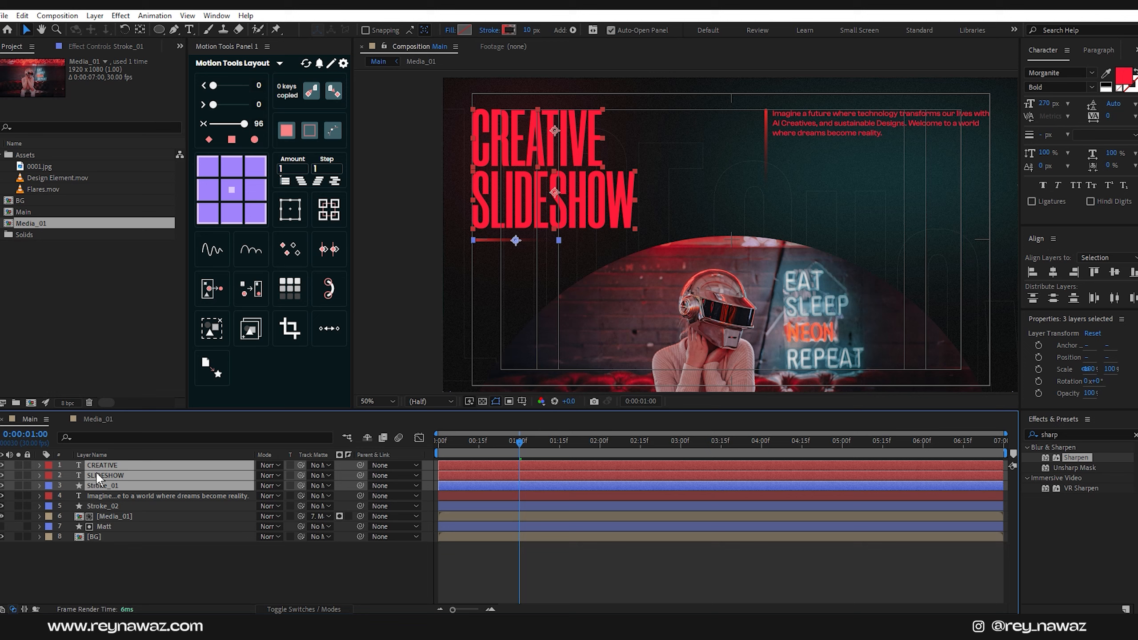
left_click(48, 466)
left_click(76, 275)
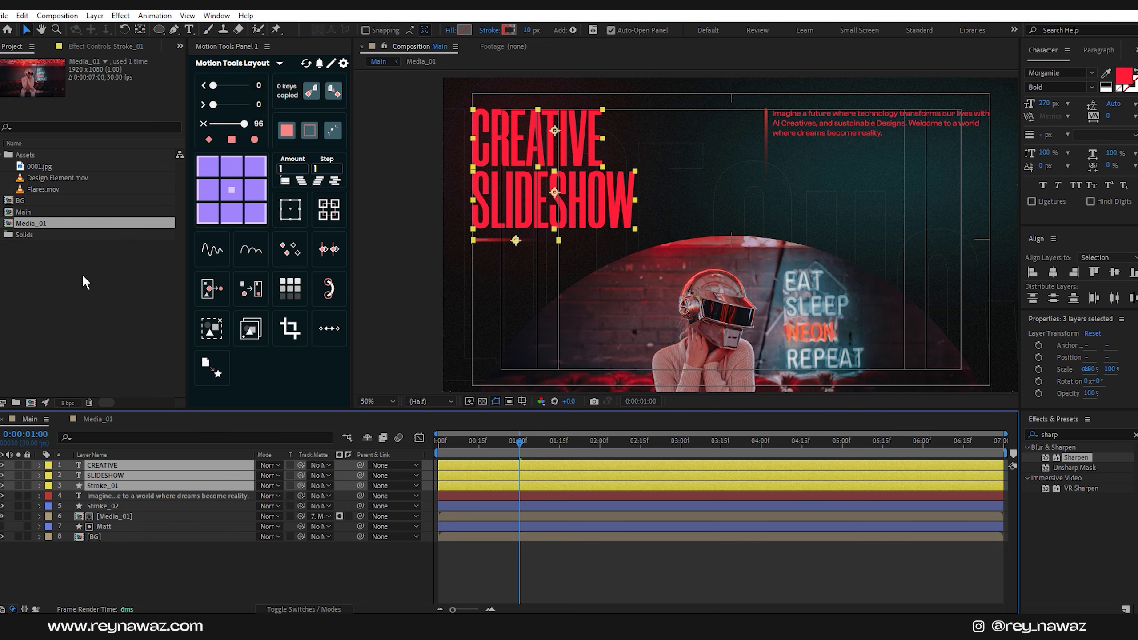
Give the paragraph text and Stroke_02 layers the Orange label colour
left_click(134, 496)
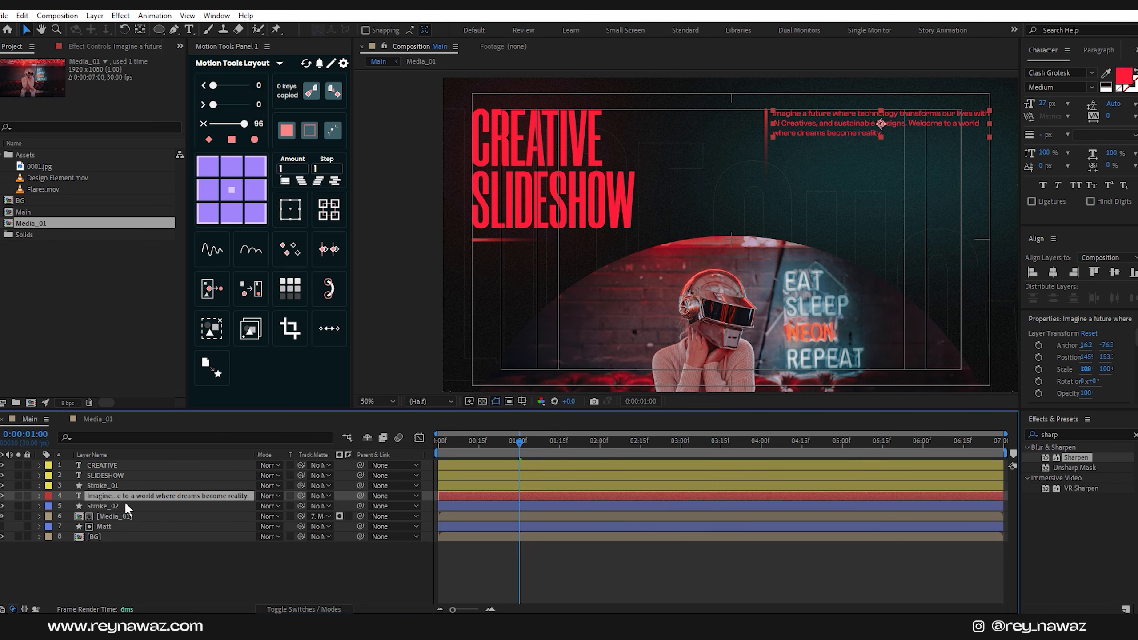
left_click(134, 505, "shift")
left_click(48, 505)
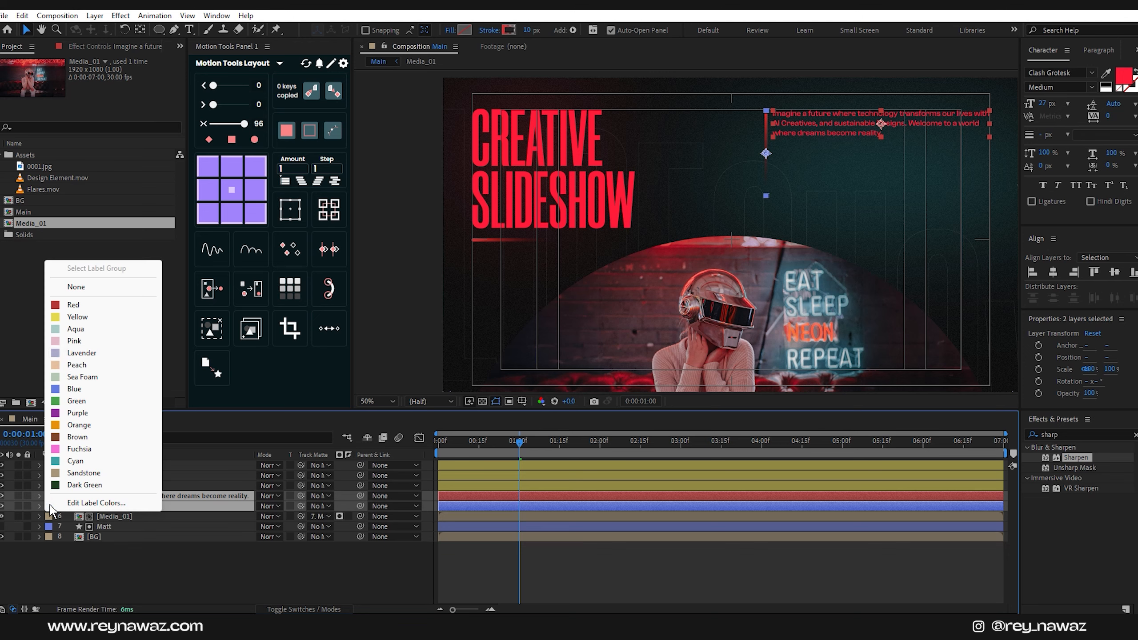
left_click(78, 425)
Give the Media_01 and Matt layers the Green label colour and deselect them
left_click(117, 517)
left_click(118, 526, "shift")
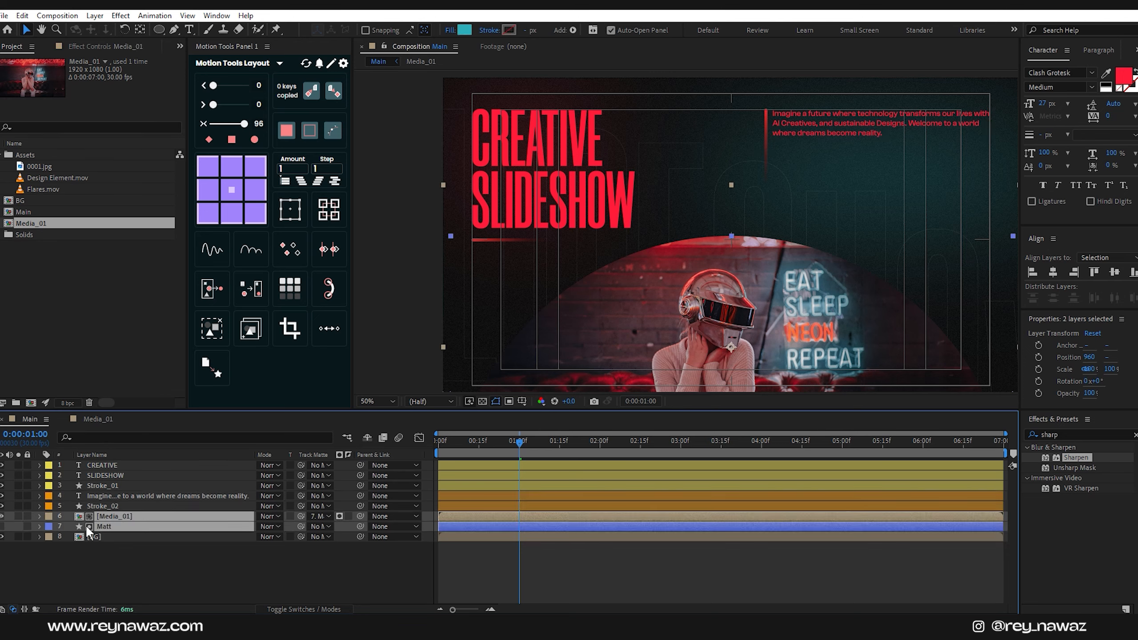
left_click(48, 517)
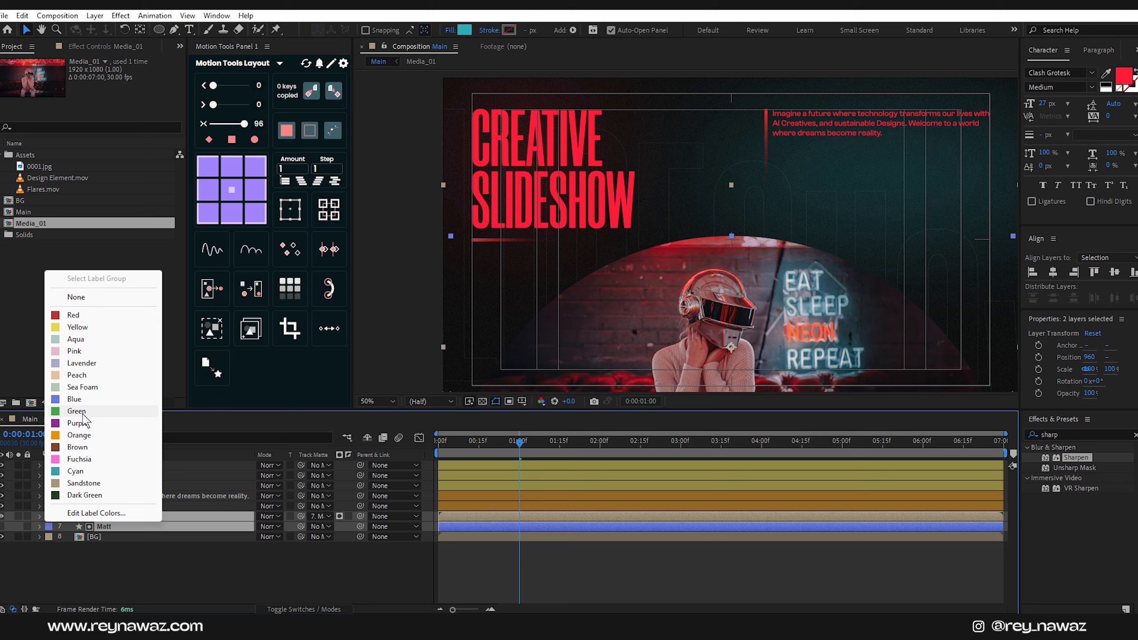
left_click(76, 411)
left_click(211, 554)
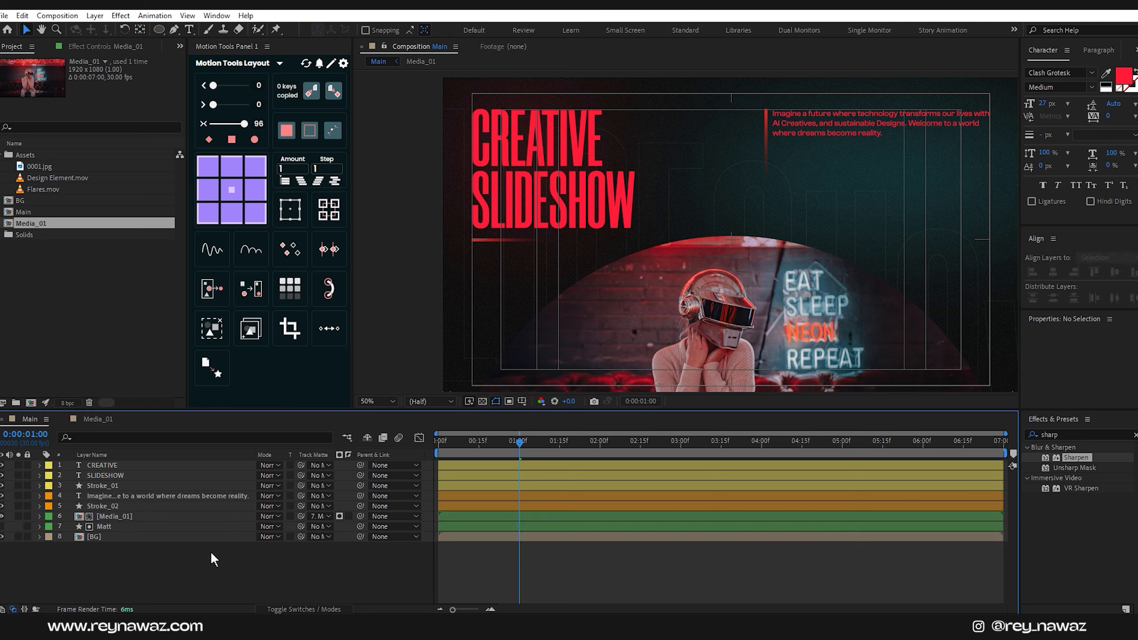
Set Position keyframes at 2 seconds on the CREATIVE, SLIDESHOW and Stroke_01 layers
left_click_drag(603, 442, 598, 446)
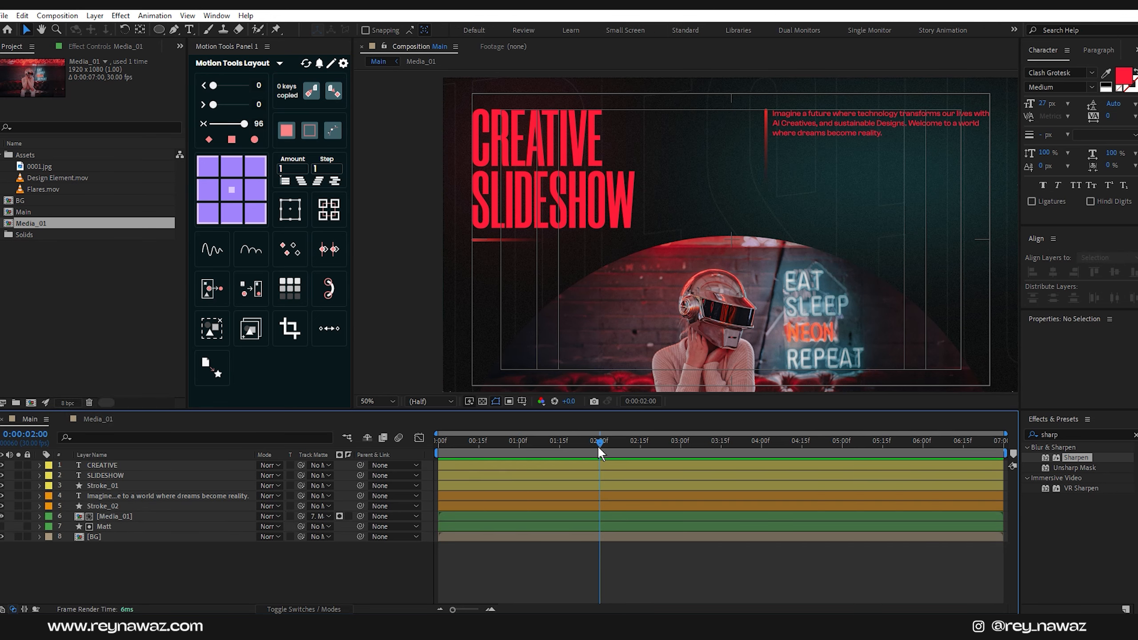
left_click(118, 464)
left_click(122, 484, "shift")
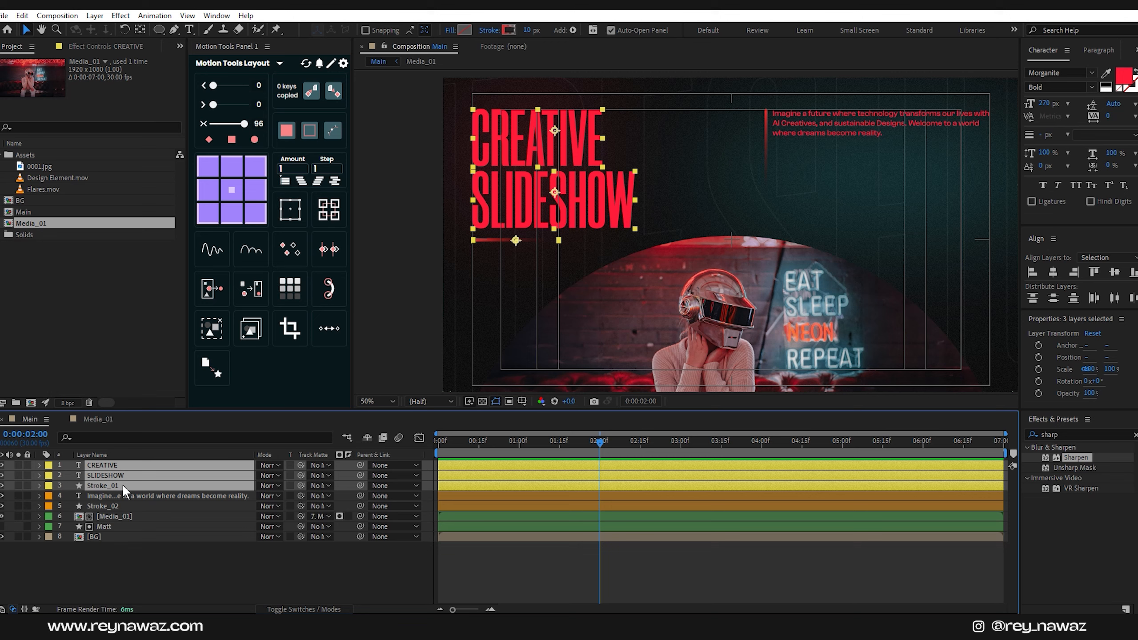
key("p")
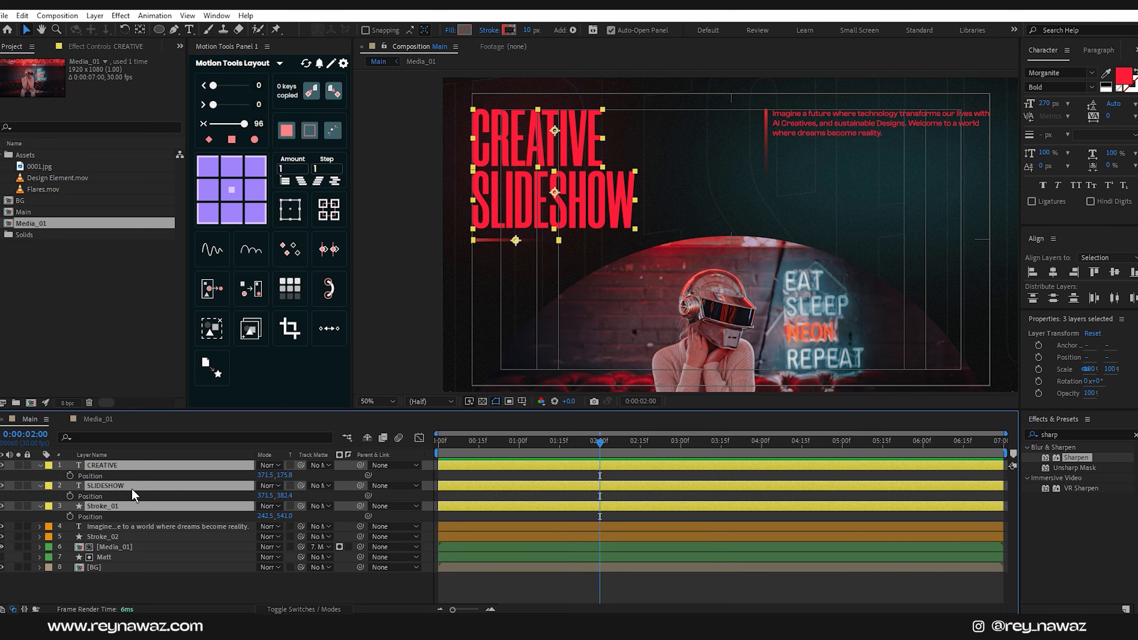
left_click(69, 475)
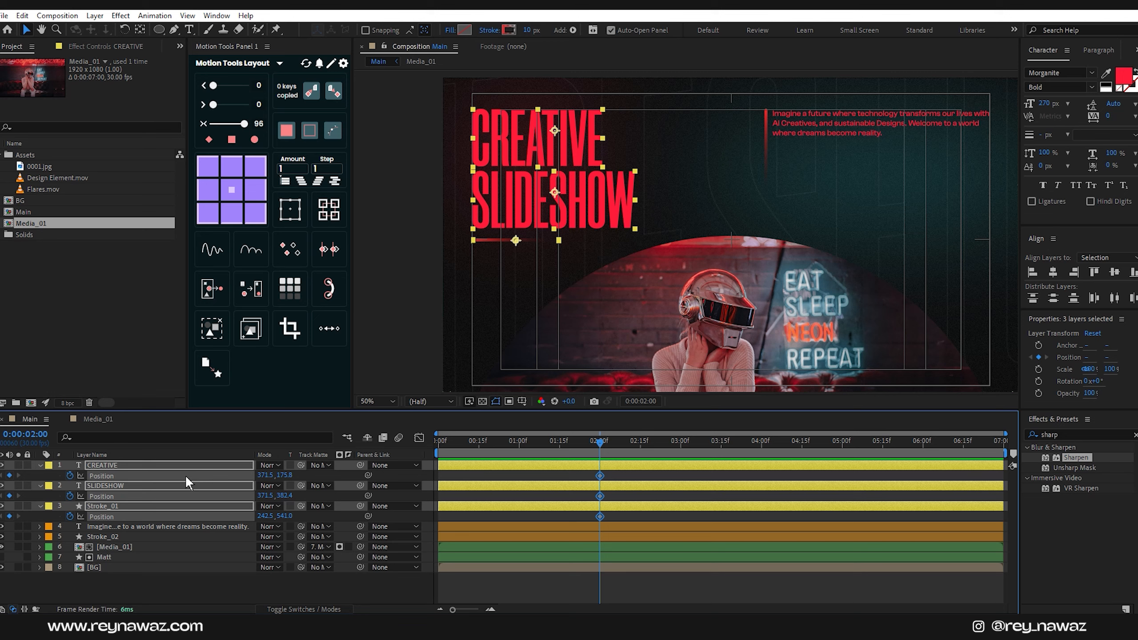
At 1 second, add 100% Opacity keyframes to the three title layers and shift them horizontally, with CREATIVE at X 465.5
key("shift+t")
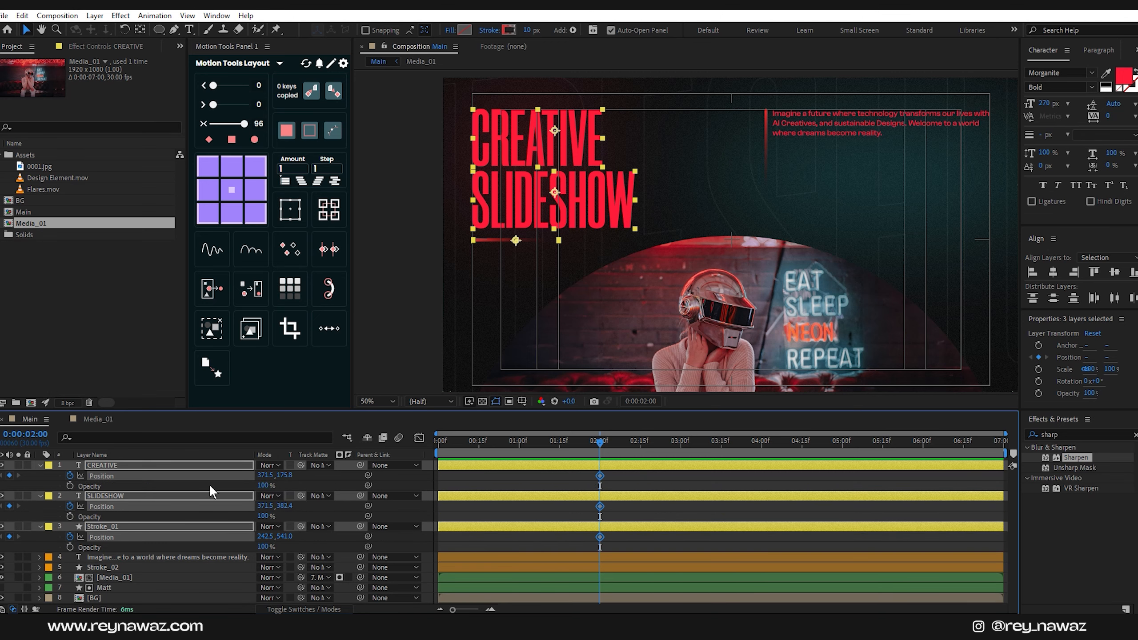
left_click(517, 442)
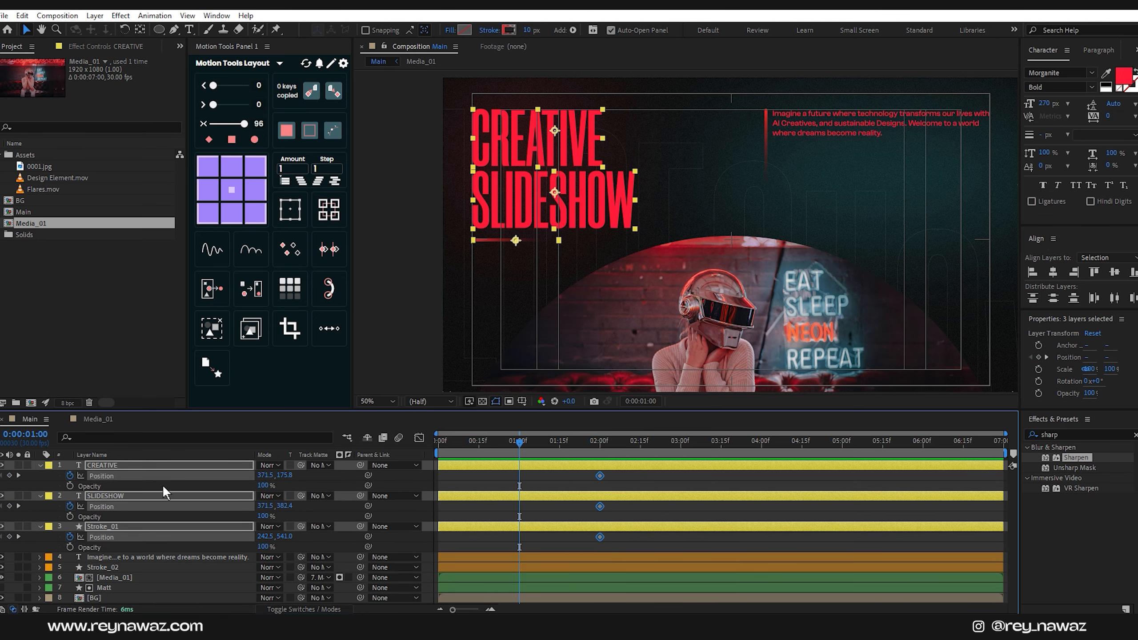
left_click(70, 486)
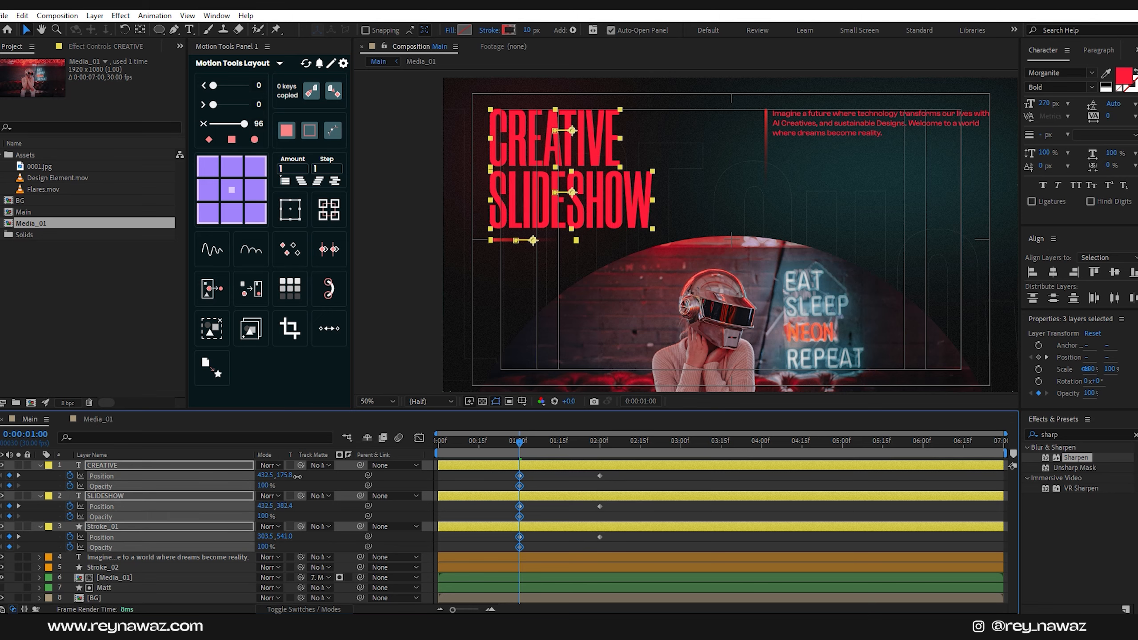
left_click_drag(265, 476, 319, 478)
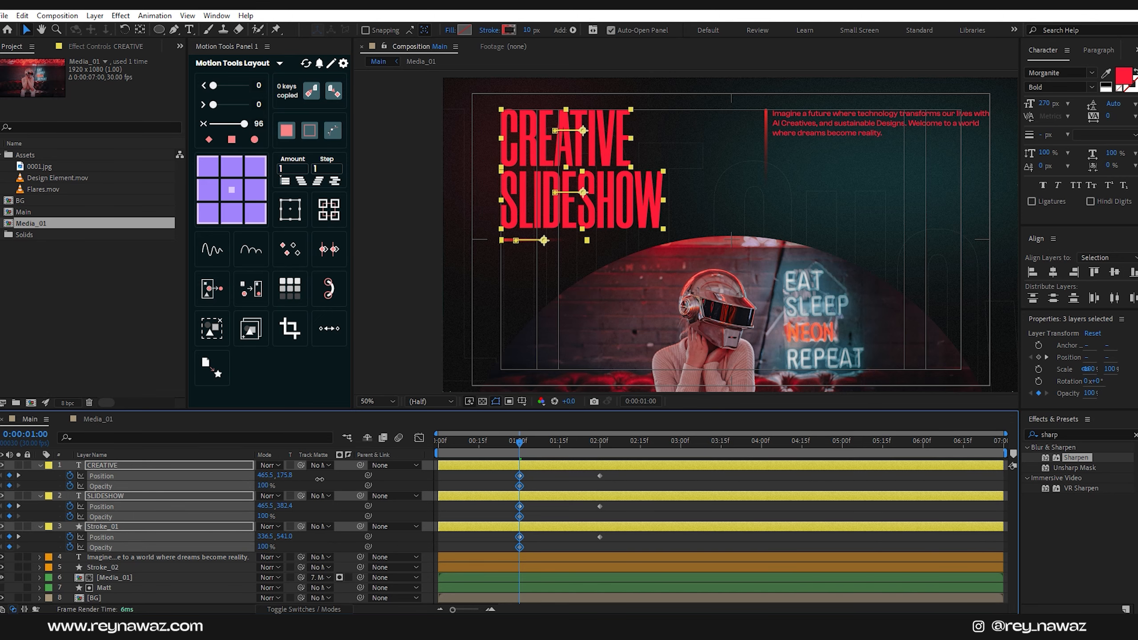
At the composition start, lower the three title layers, with CREATIVE at Y 279.8, and set their Opacity to 0%
key("Home")
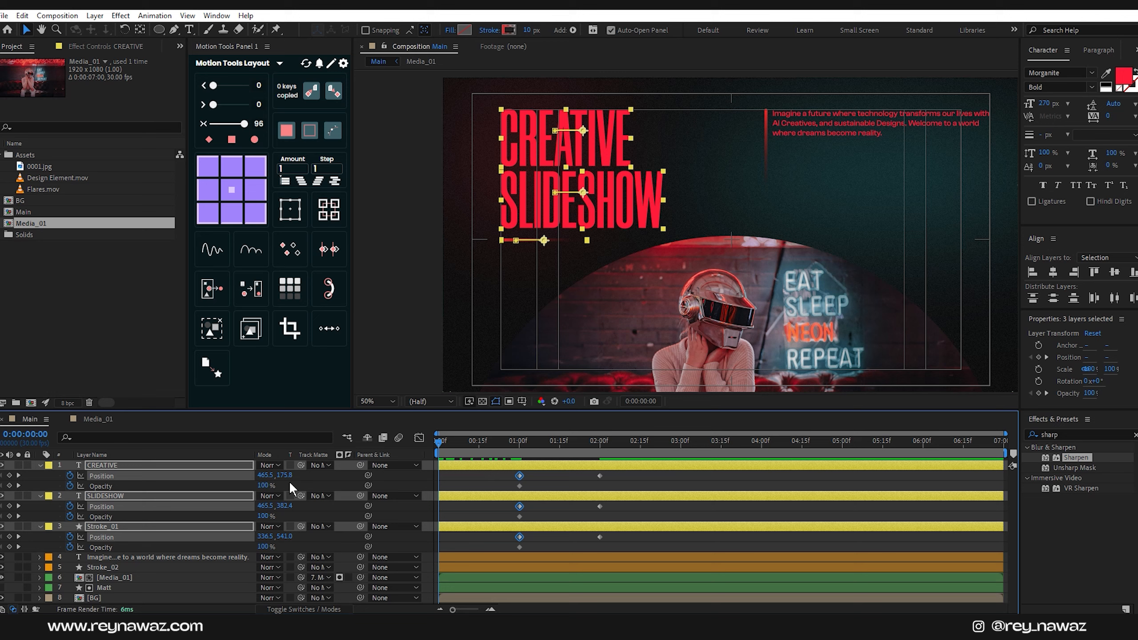
left_click_drag(284, 476, 349, 478)
left_click_drag(265, 485, 215, 485)
Apply easing of 96 to all Position and Opacity keyframes of the title layers and place the playhead at 1 second
left_click_drag(620, 471, 418, 553)
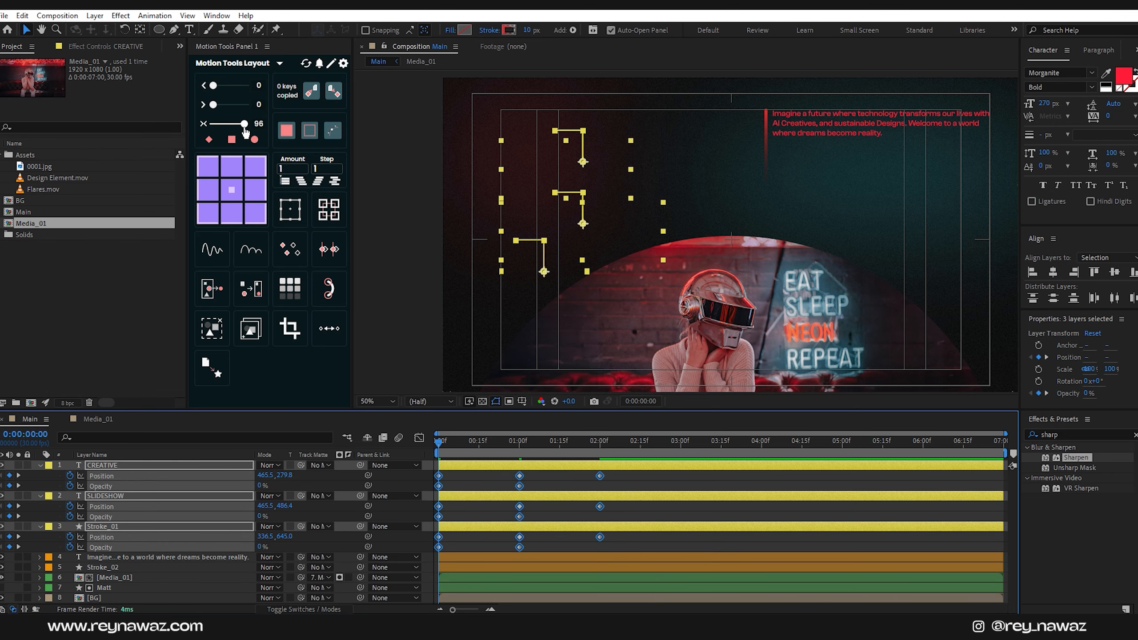
left_click(259, 213)
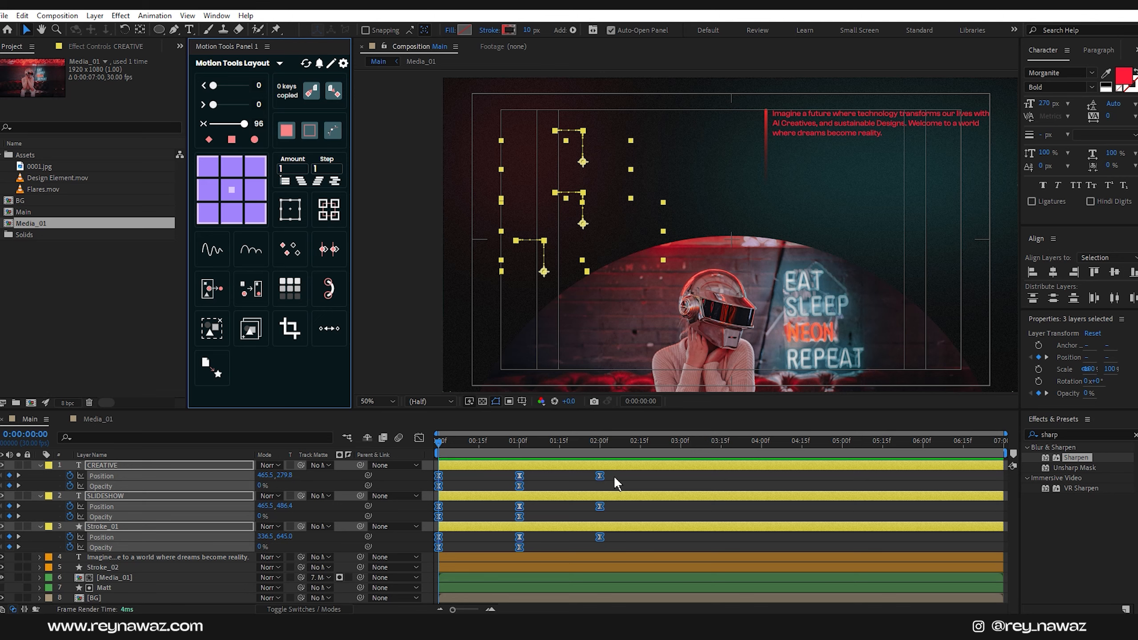
mouse_move(446, 445)
left_mouse_down()
mouse_move(594, 452)
mouse_move(520, 474)
left_mouse_up()
left_click(543, 483)
Shift the Stroke_01 layer to start at 1 second and move its Opacity keyframes to 2 and 3 seconds
left_click(106, 526)
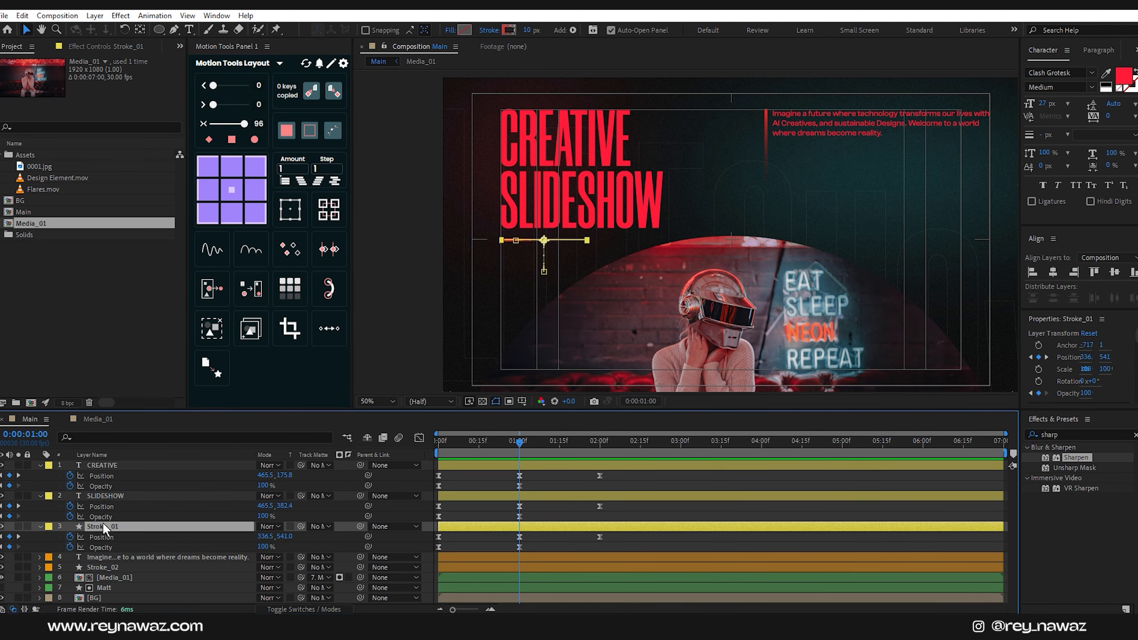
left_click_drag(472, 525, 529, 526)
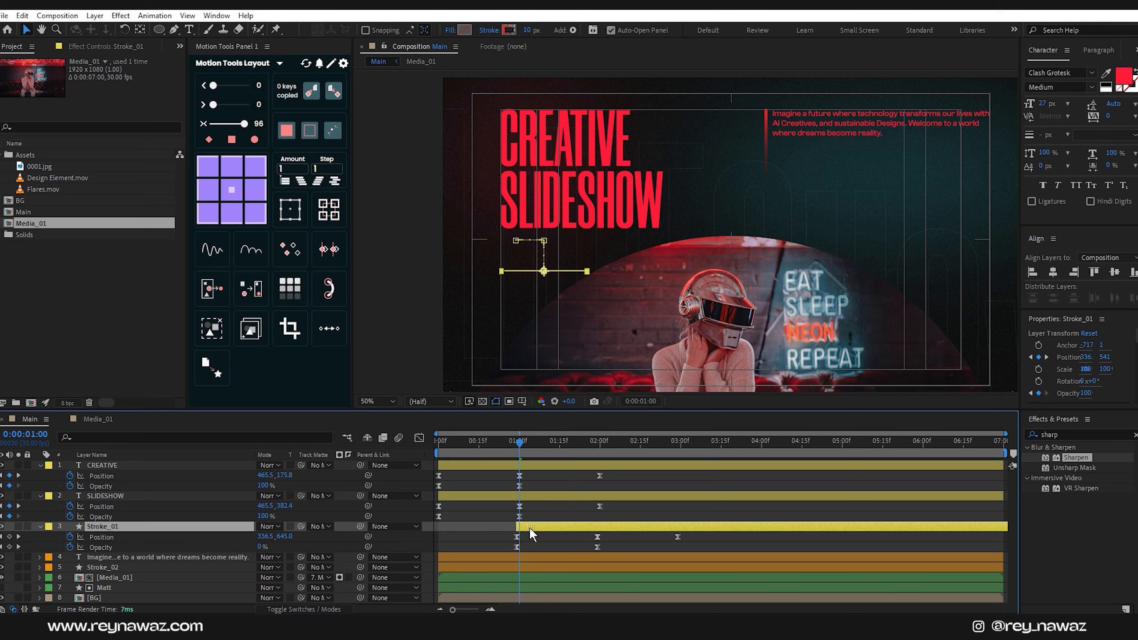
left_click(621, 548)
left_click_drag(622, 548, 599, 553)
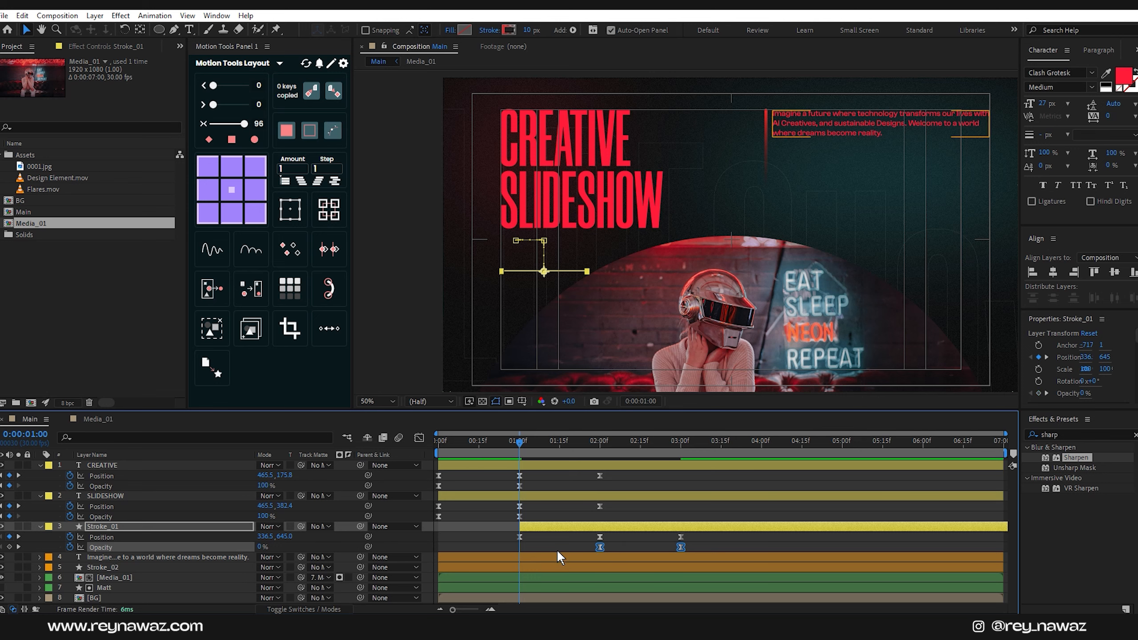
Delete Stroke_01's Position keyframe at 1 second and trim the layer's start to 2 seconds
left_click_drag(534, 535, 497, 539)
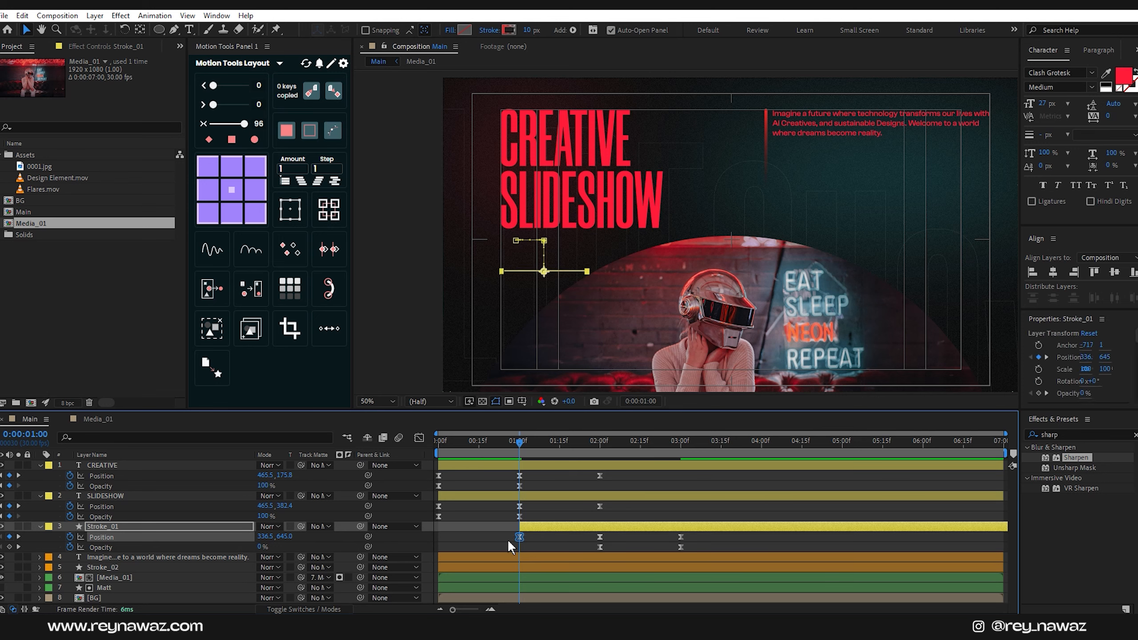
key("Delete")
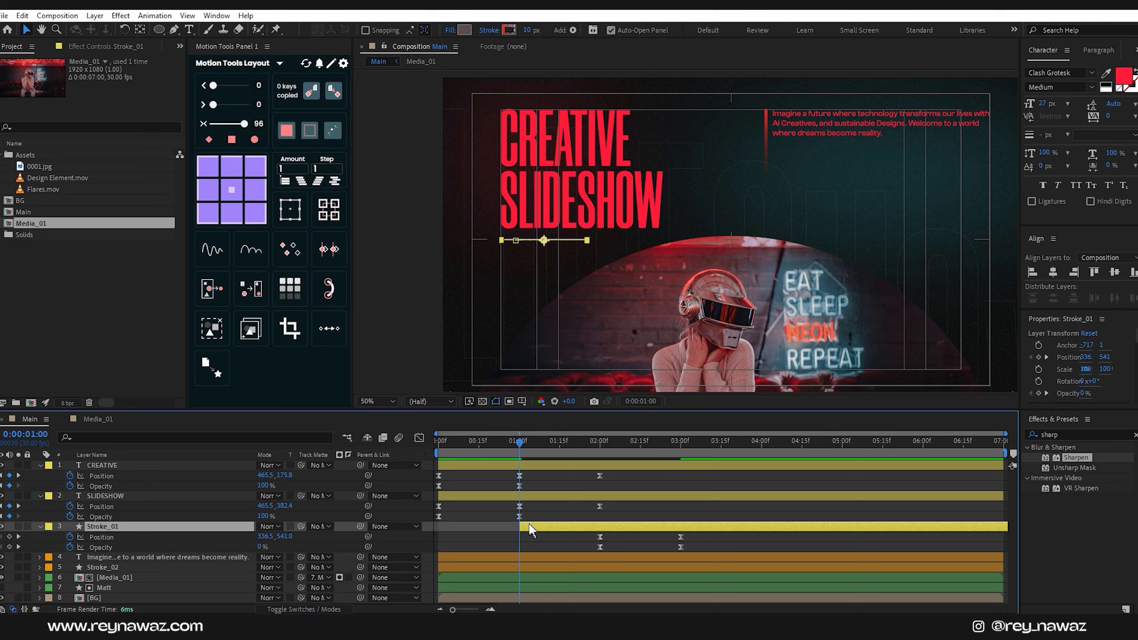
key("k")
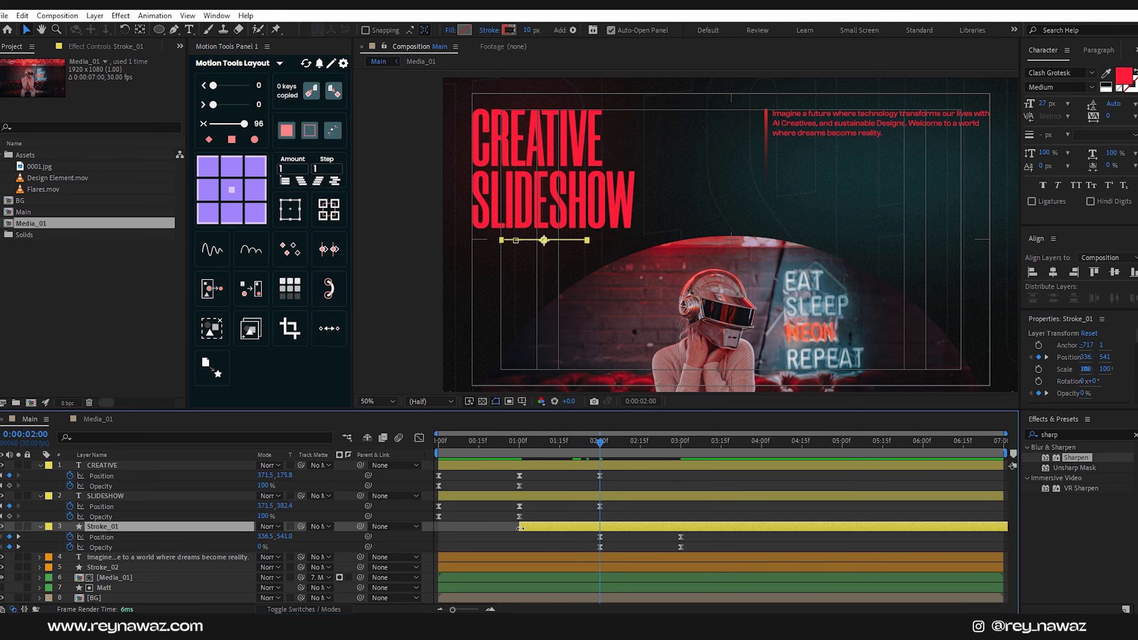
left_click_drag(520, 528, 601, 532)
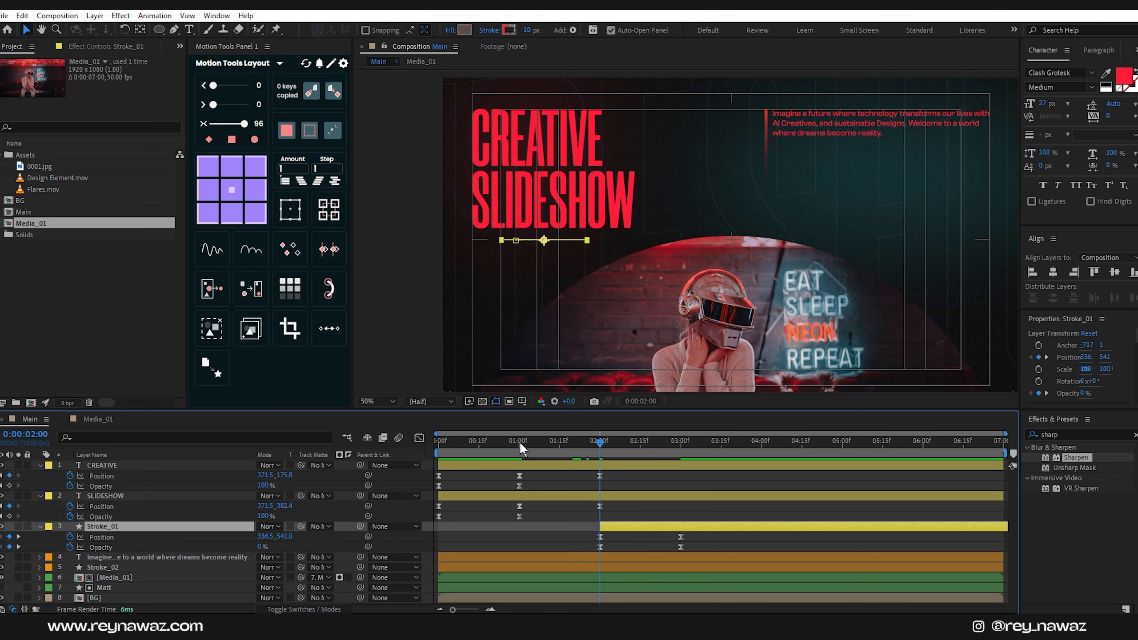
Shift the Stroke_01 layer to start at 1 second and delay the SLIDESHOW layer to start at frame 3
left_click(520, 442)
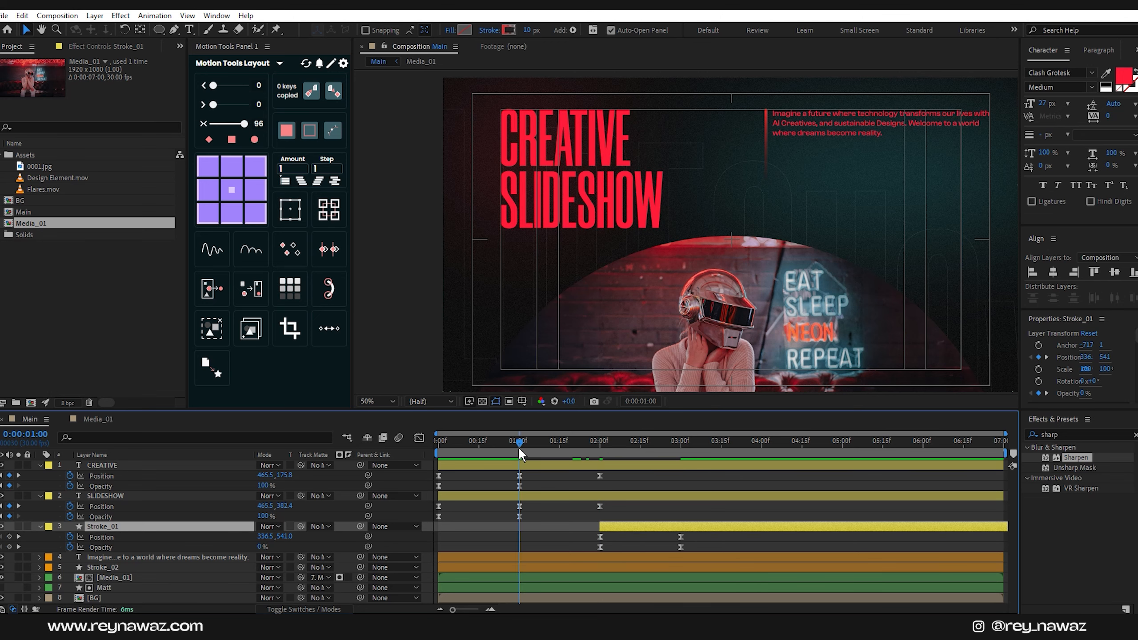
left_click_drag(608, 529, 533, 531)
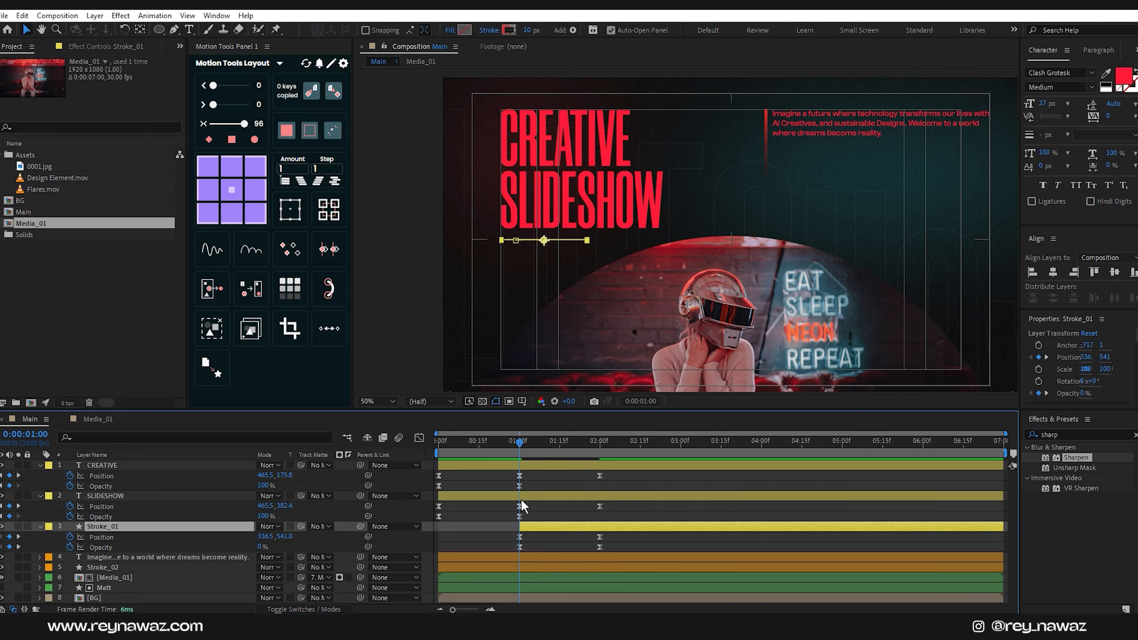
left_click_drag(516, 439, 442, 459)
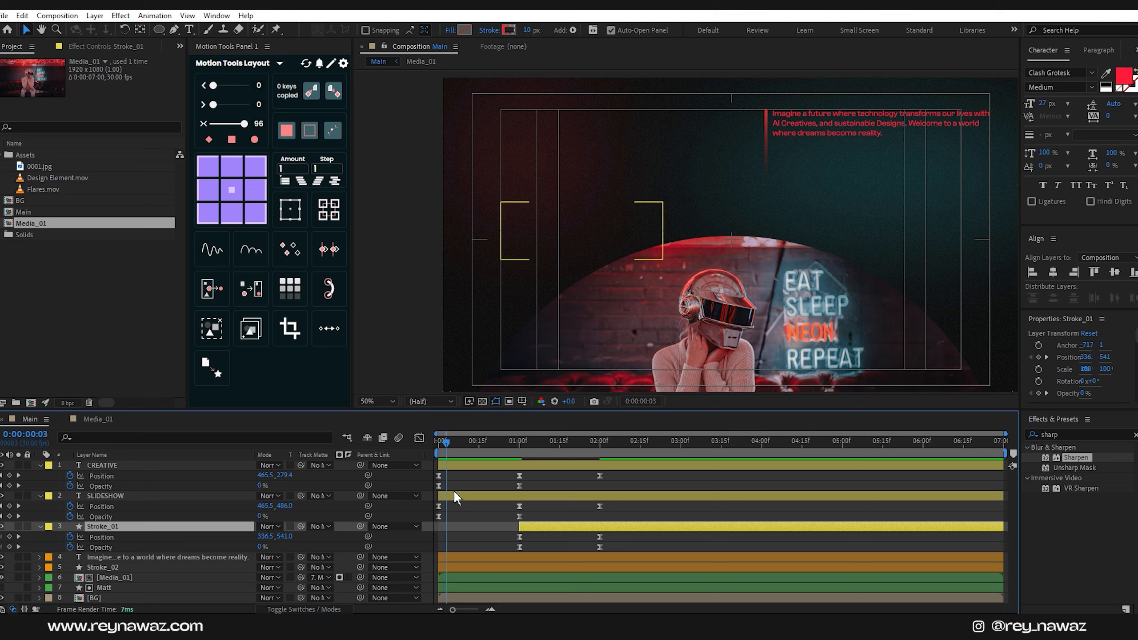
left_click_drag(455, 494, 463, 496)
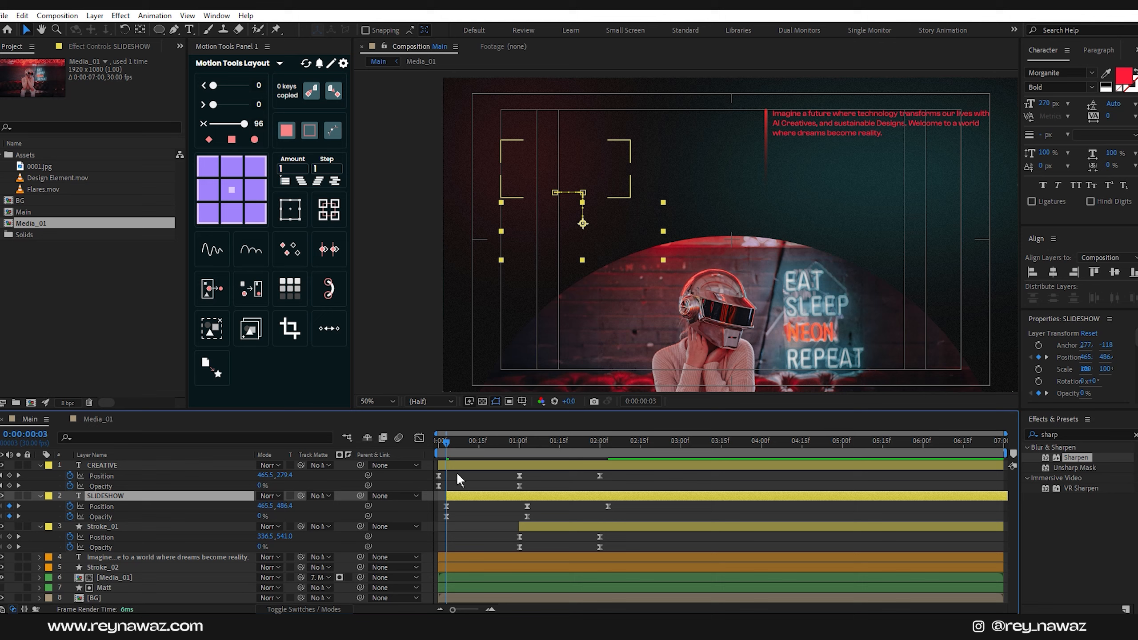
key("space")
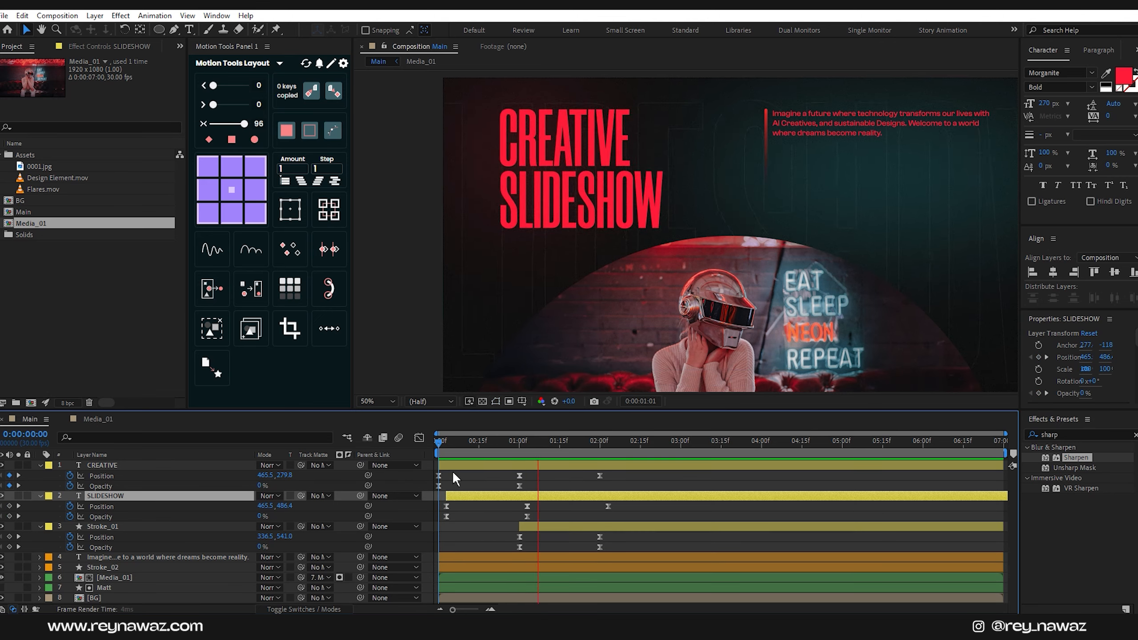
Shift the Stroke_01 layer a few frames later than 1 second and preview the staggered title animation
left_click_drag(519, 443, 568, 442)
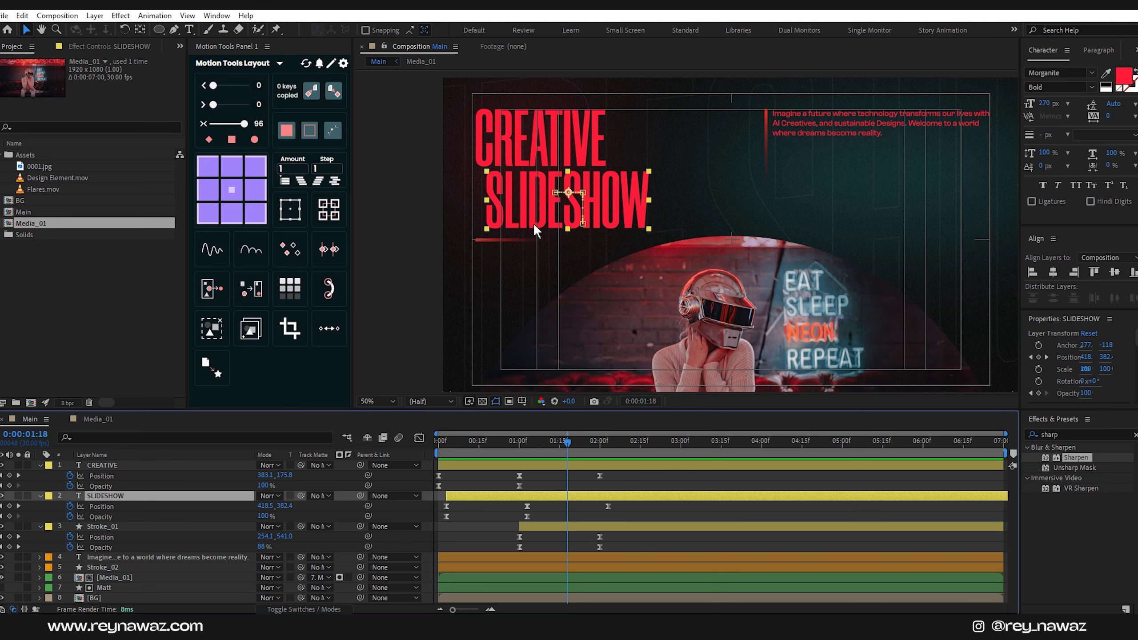
left_click_drag(528, 529, 539, 527)
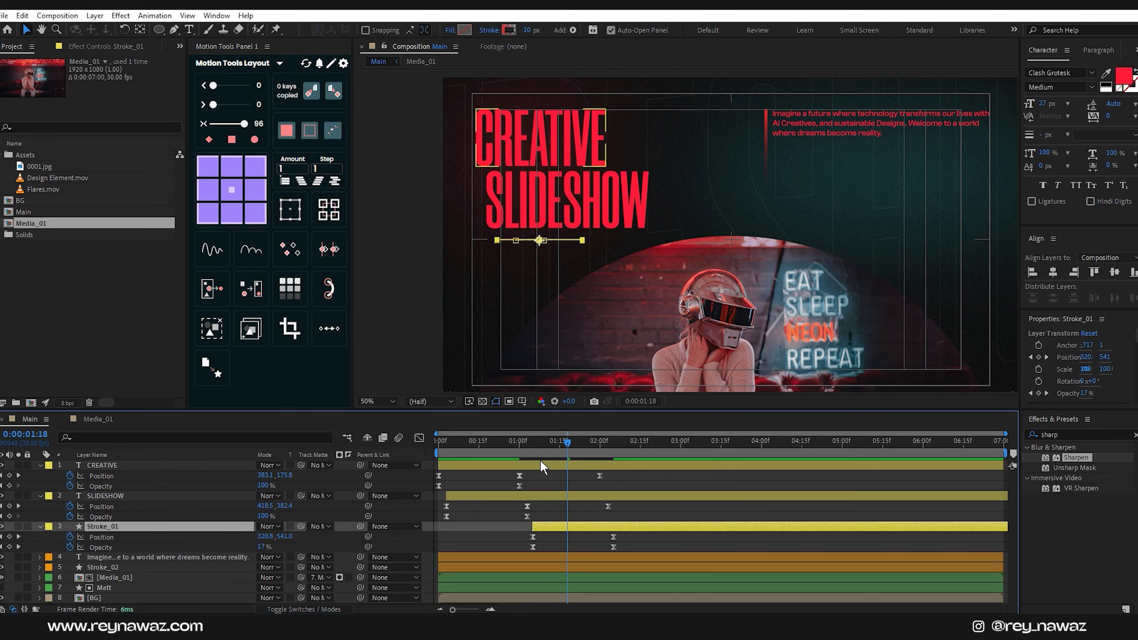
left_click(492, 446)
key("space")
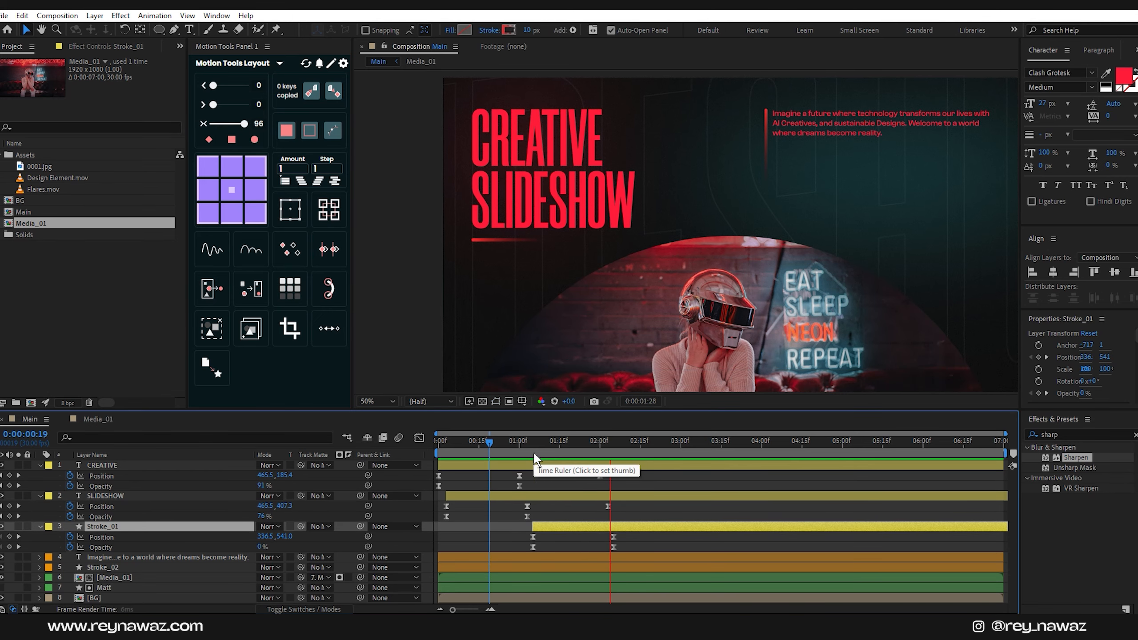
key("space")
Collapse the keyframed properties of the CREATIVE, SLIDESHOW and Stroke_01 layers and deselect them
left_click(113, 466)
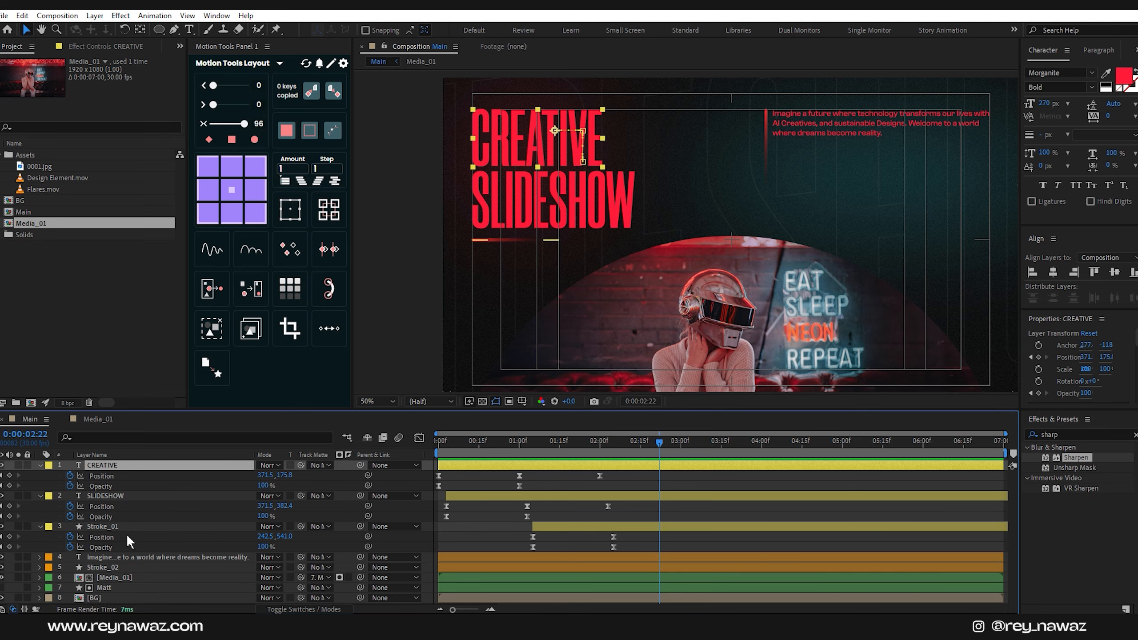
left_click(131, 528, "shift")
key("u")
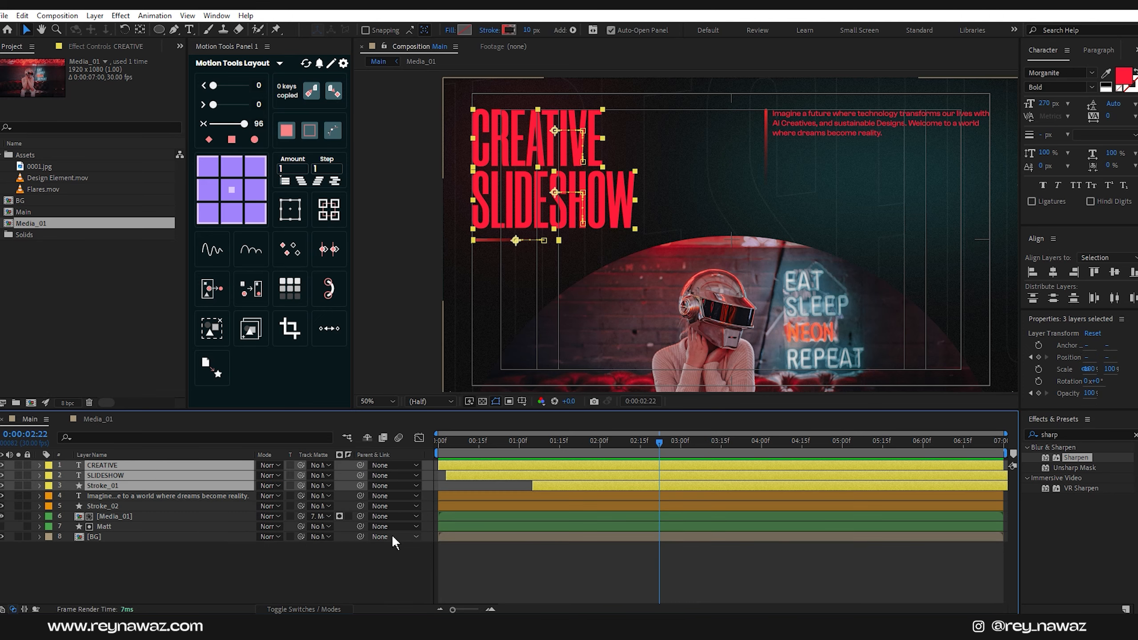
left_click(559, 570)
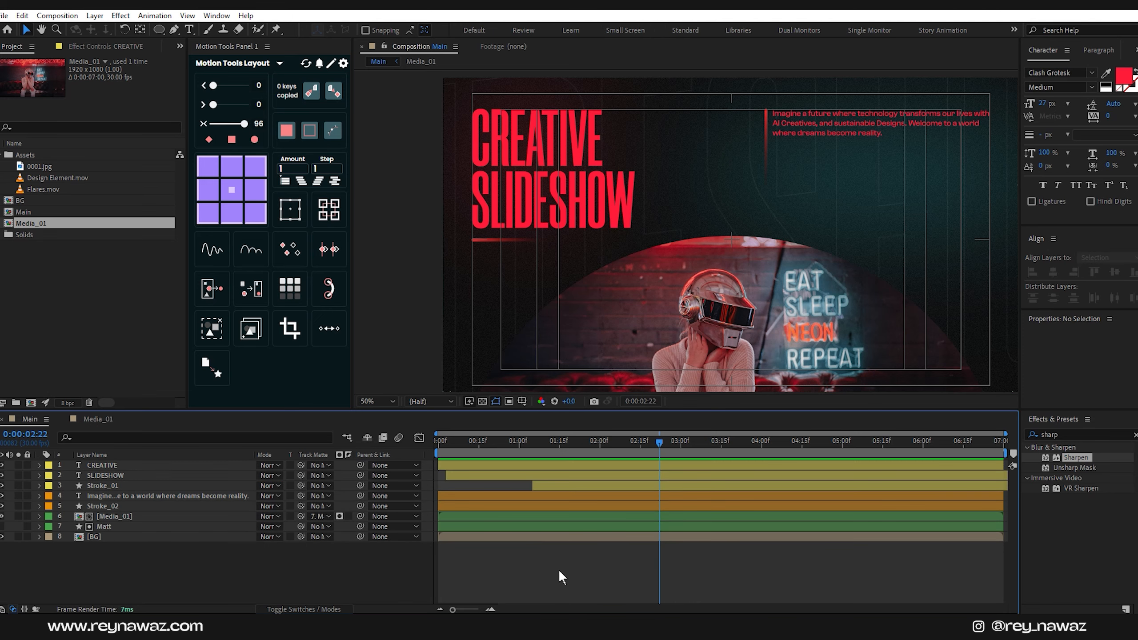
Parent the Media_01 layer to Matt and reveal the Position property of both layers
left_click(130, 516)
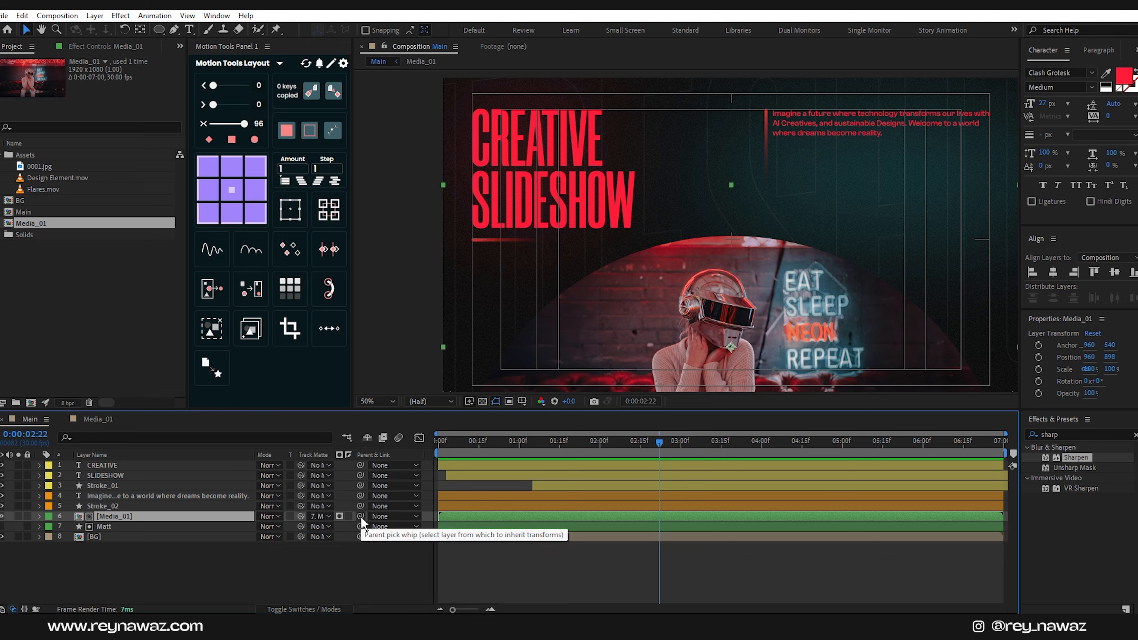
left_click_drag(360, 516, 114, 528)
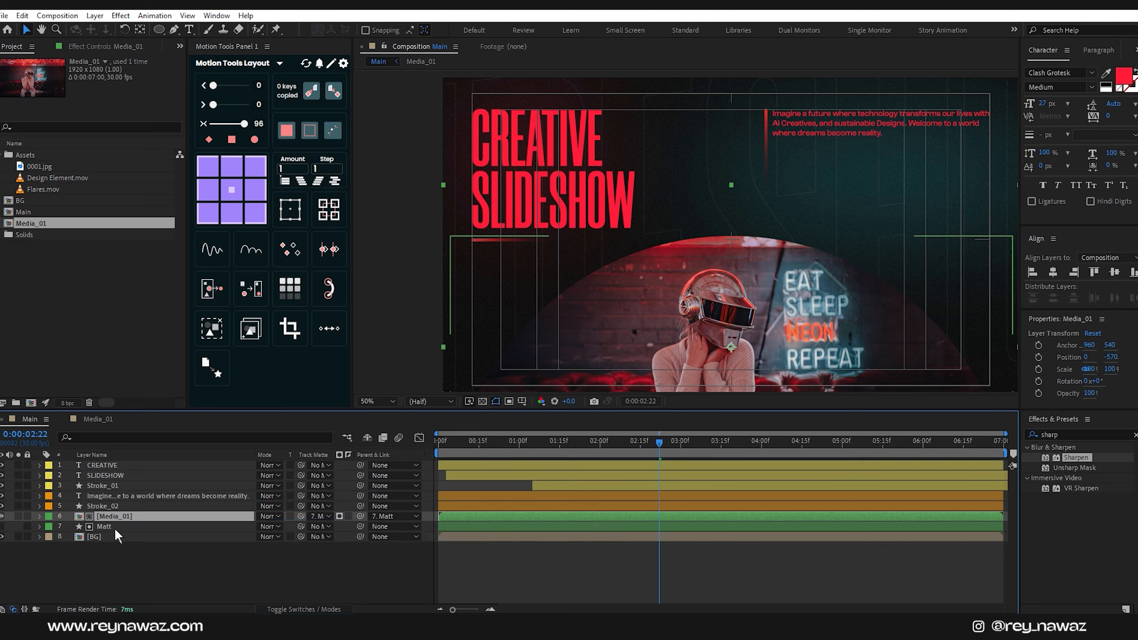
left_click(122, 525, "ctrl")
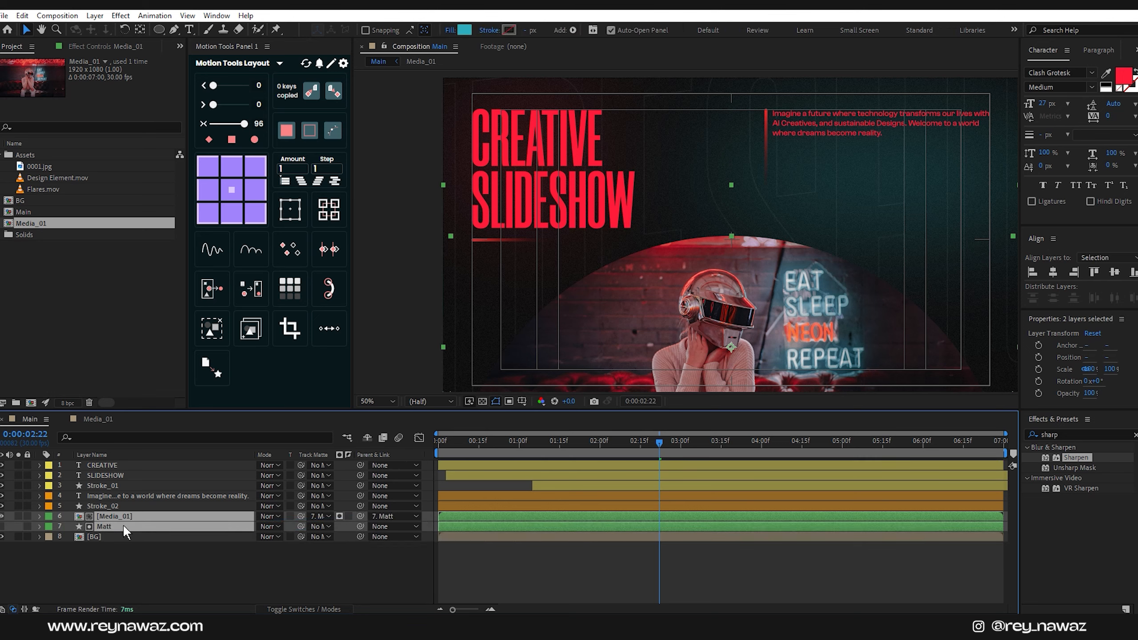
key("p")
left_click(361, 576)
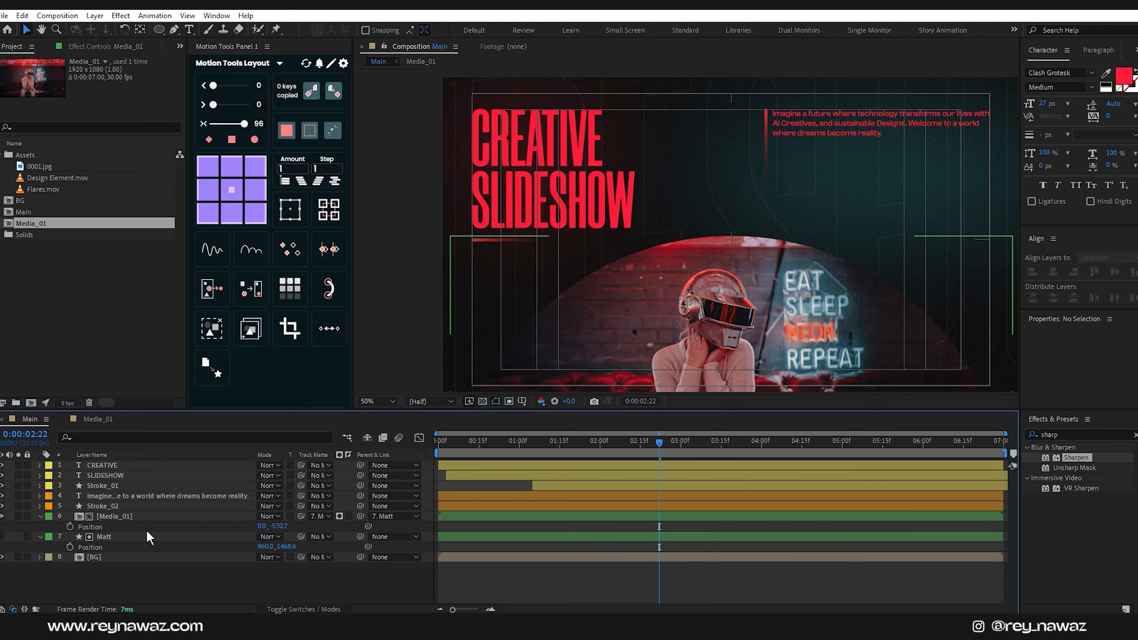
Add a Position keyframe to the Matt layer at 2 seconds
left_click(118, 538)
left_click_drag(615, 451, 599, 453)
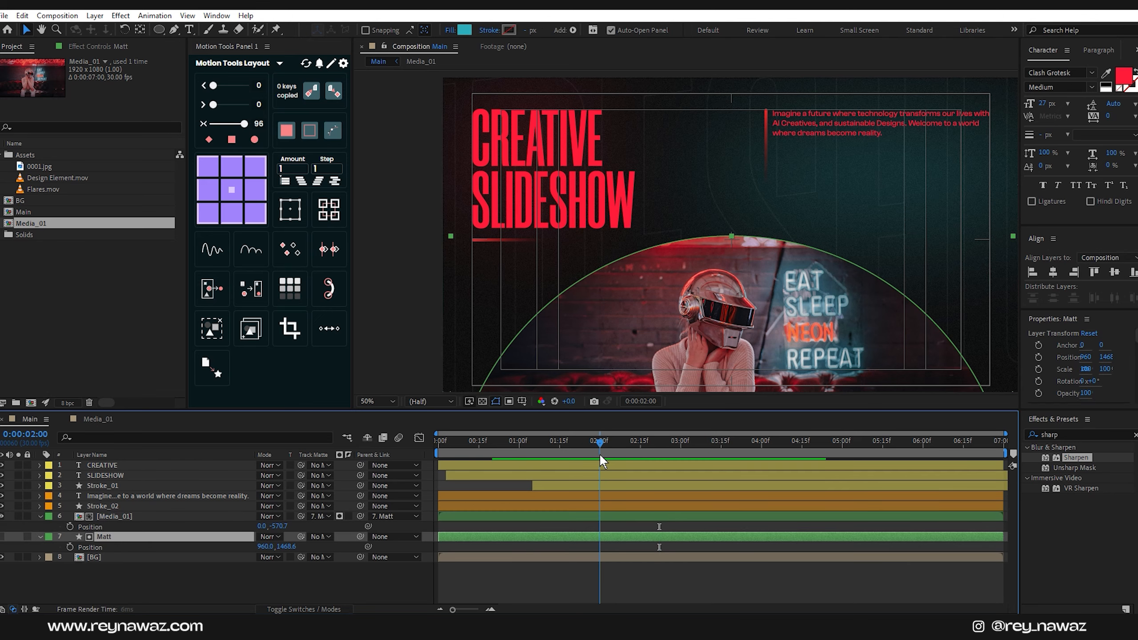
left_click(70, 546)
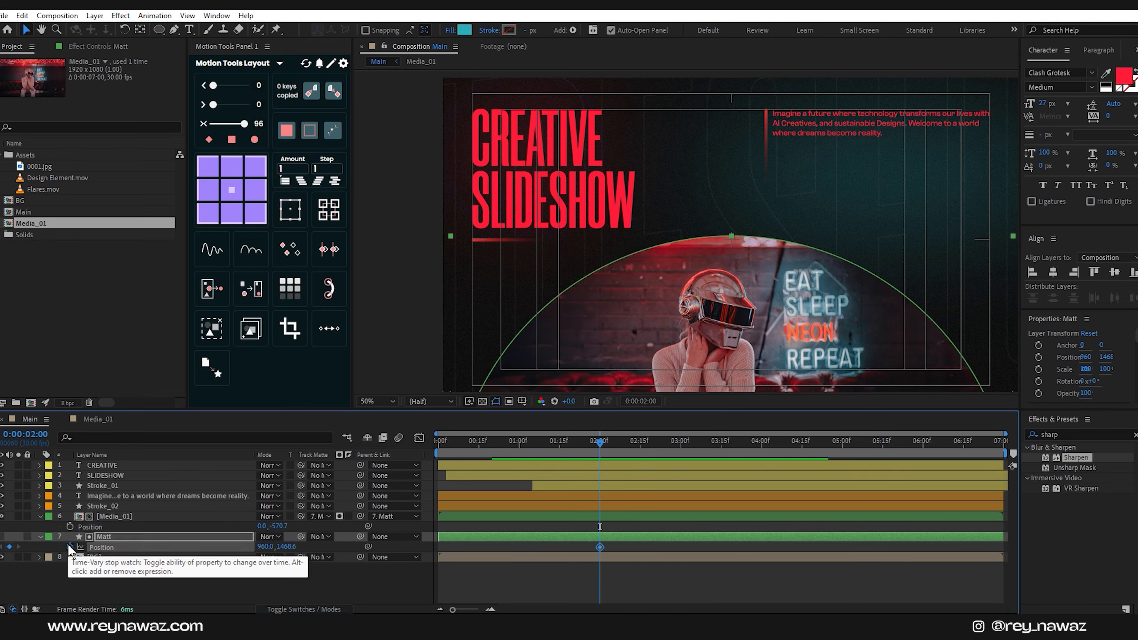
At the composition start, lower the Matt layer to Y 2007.6 and apply easing of 96 to its Position keyframes
left_click_drag(526, 453, 470, 454)
key("Home")
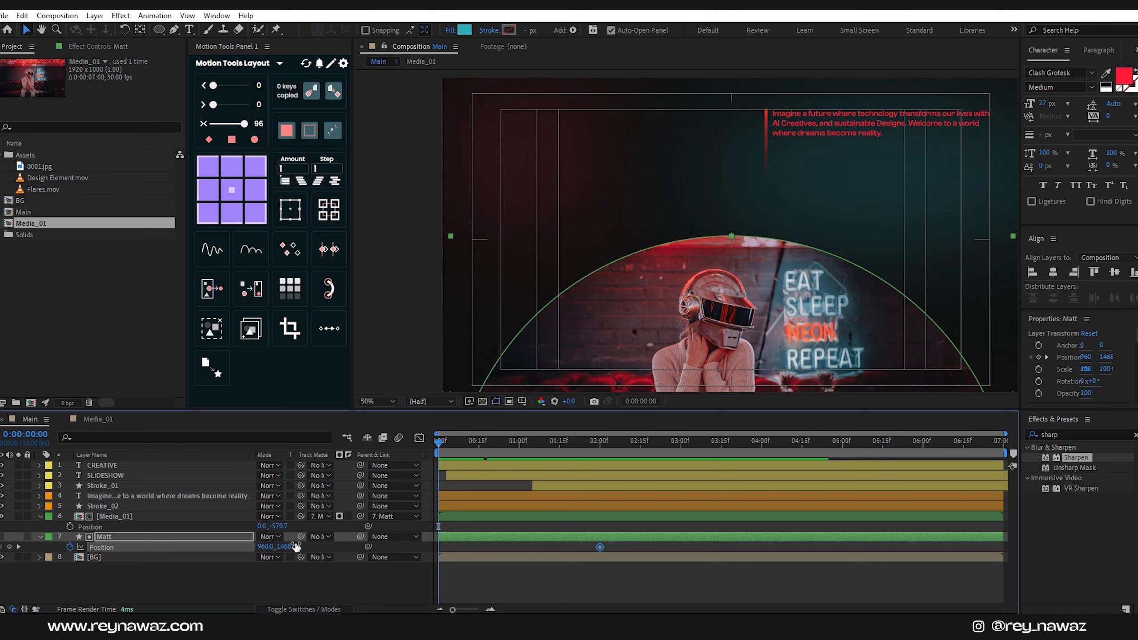
left_click_drag(289, 555, 414, 569)
left_click(244, 124)
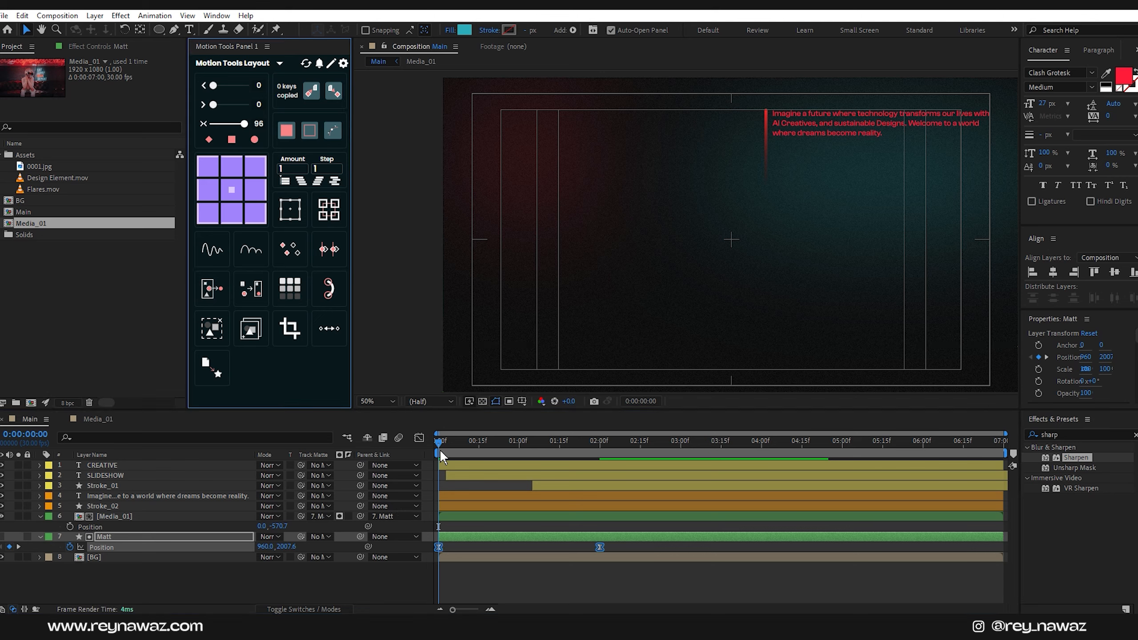
Keyframe Media_01's Scale at 100% at 2 seconds and set it to 90% at 3 seconds
left_click_drag(440, 446, 599, 478)
left_click(130, 518)
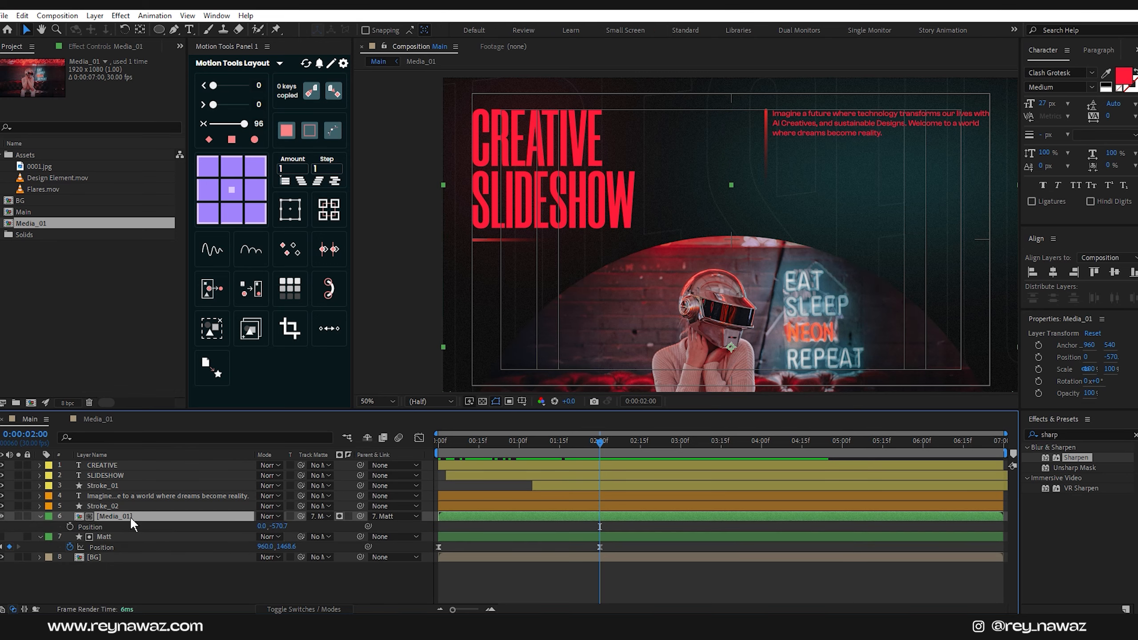
key("s")
left_click(70, 526)
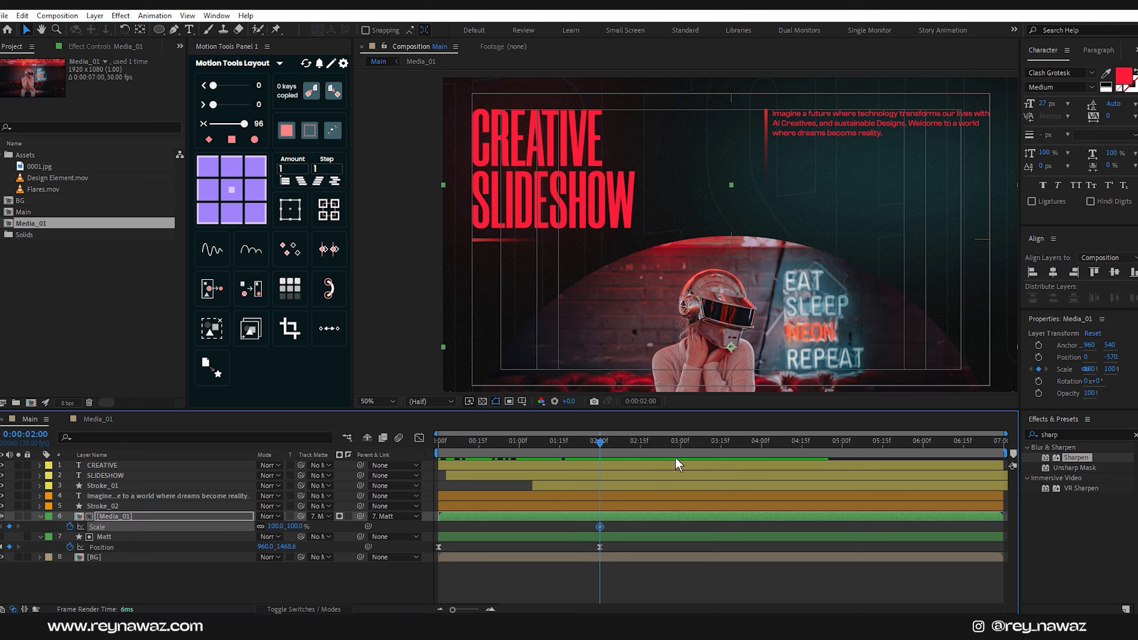
left_click(681, 444)
left_click(297, 527)
key("Return")
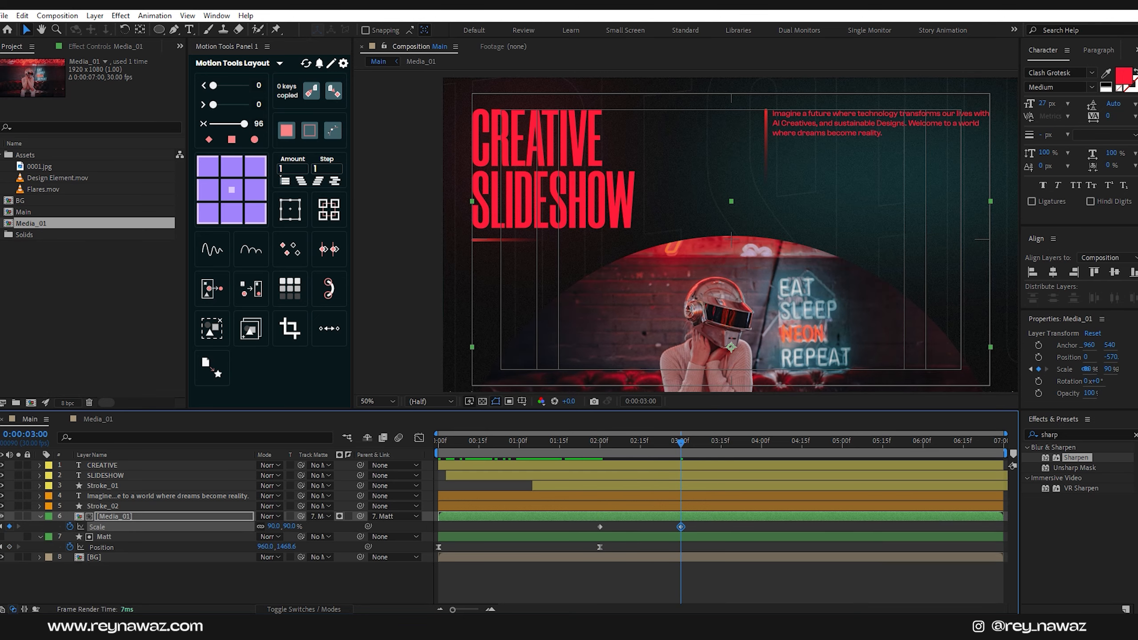
Apply easing of 96 to both Media_01 Scale keyframes and scrub through the scale animation
left_click_drag(700, 543, 578, 524)
left_click(244, 125)
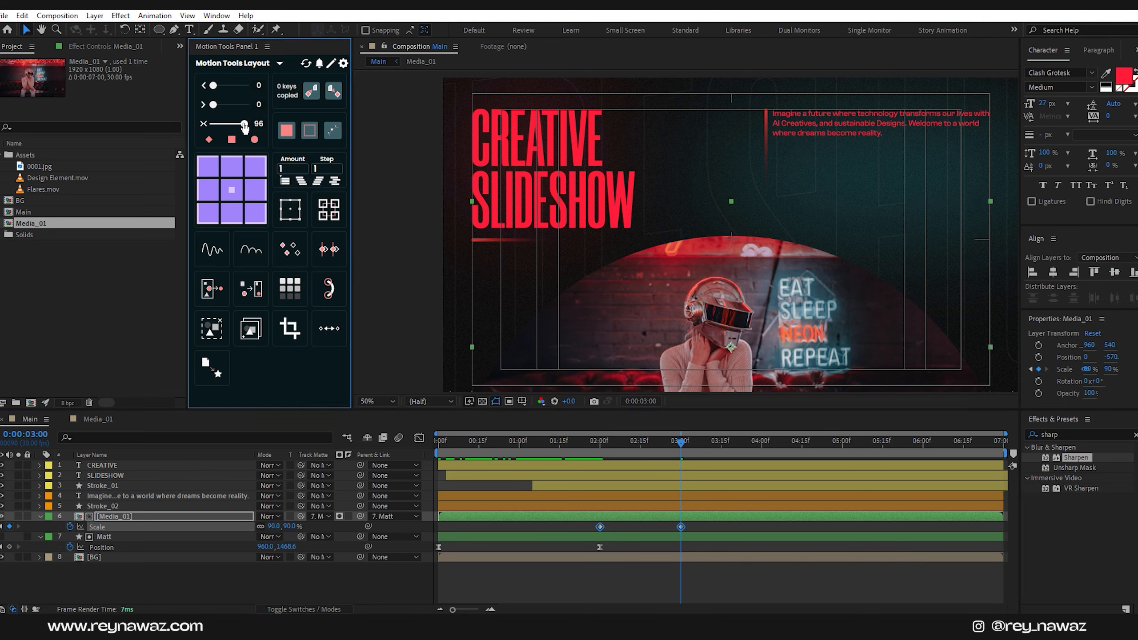
left_click_drag(596, 444, 687, 443)
left_click(146, 517)
Add an Opacity text animator to the body paragraph layer
left_click(142, 494)
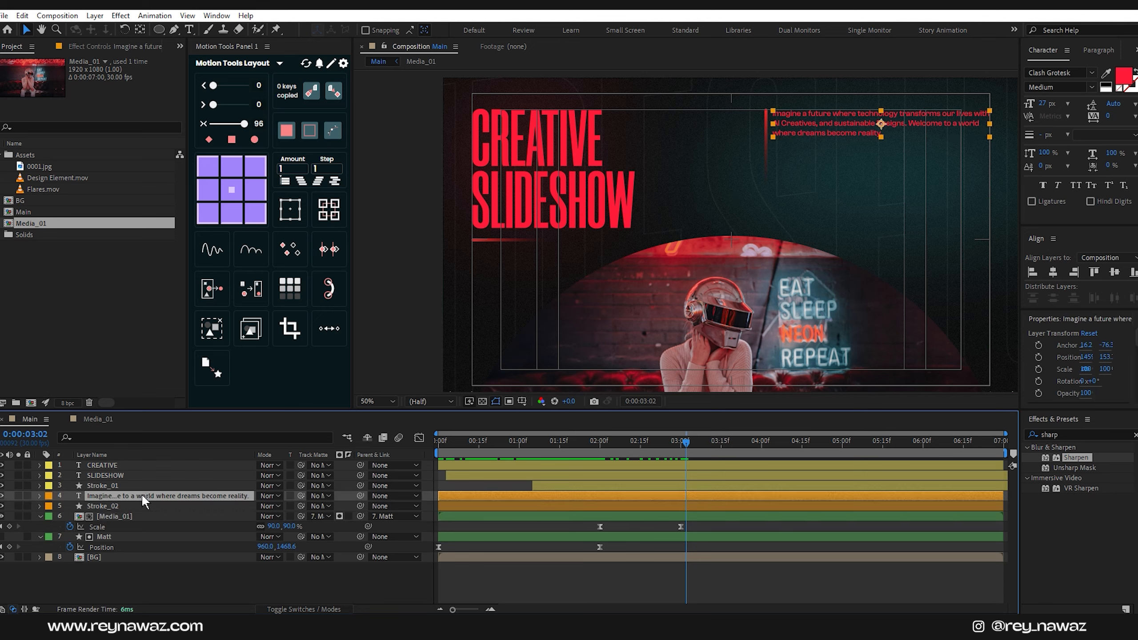
left_click(39, 496)
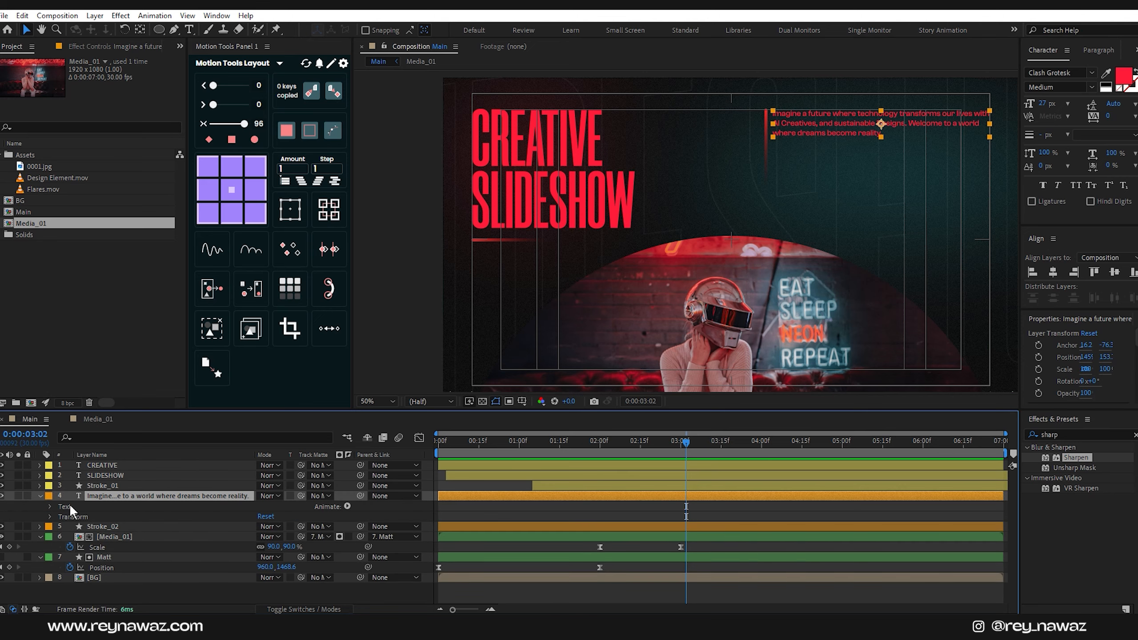
left_click(111, 507)
left_click(346, 505)
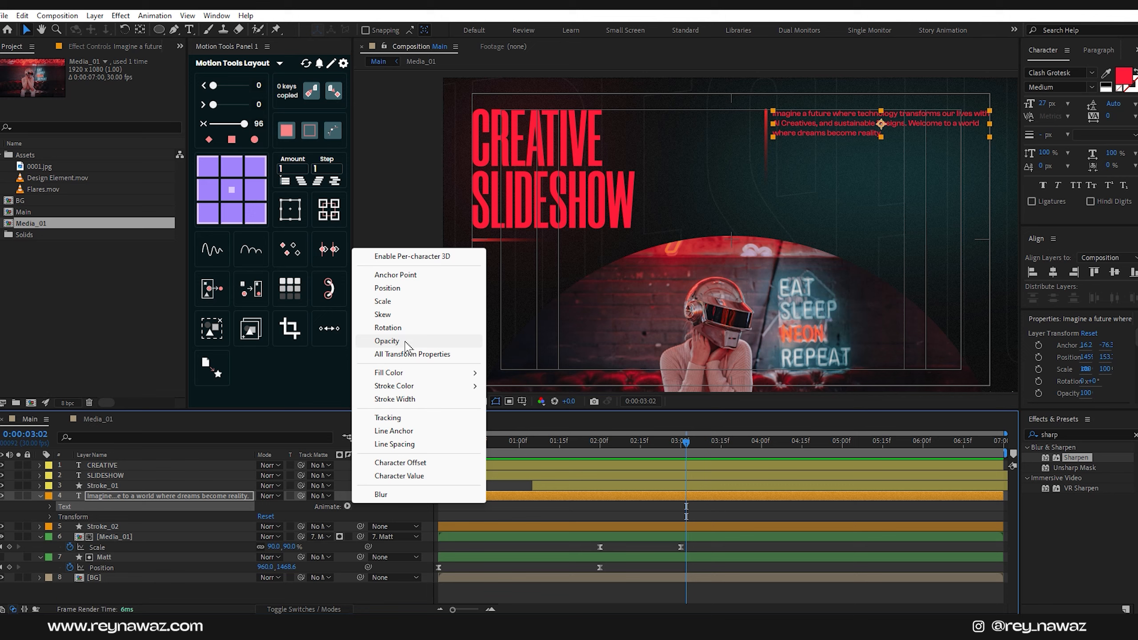
left_click(374, 341)
Add a Position property to the paragraph's Animator 1 and set it to 0, 72
left_click(89, 546)
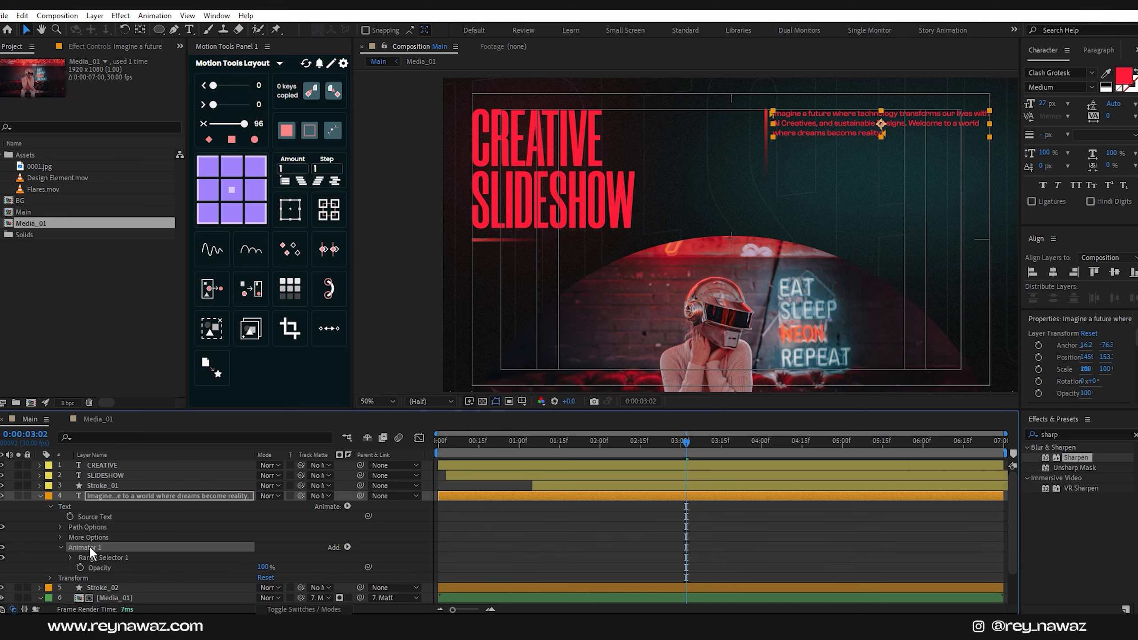
left_click(348, 547)
mouse_move(355, 550)
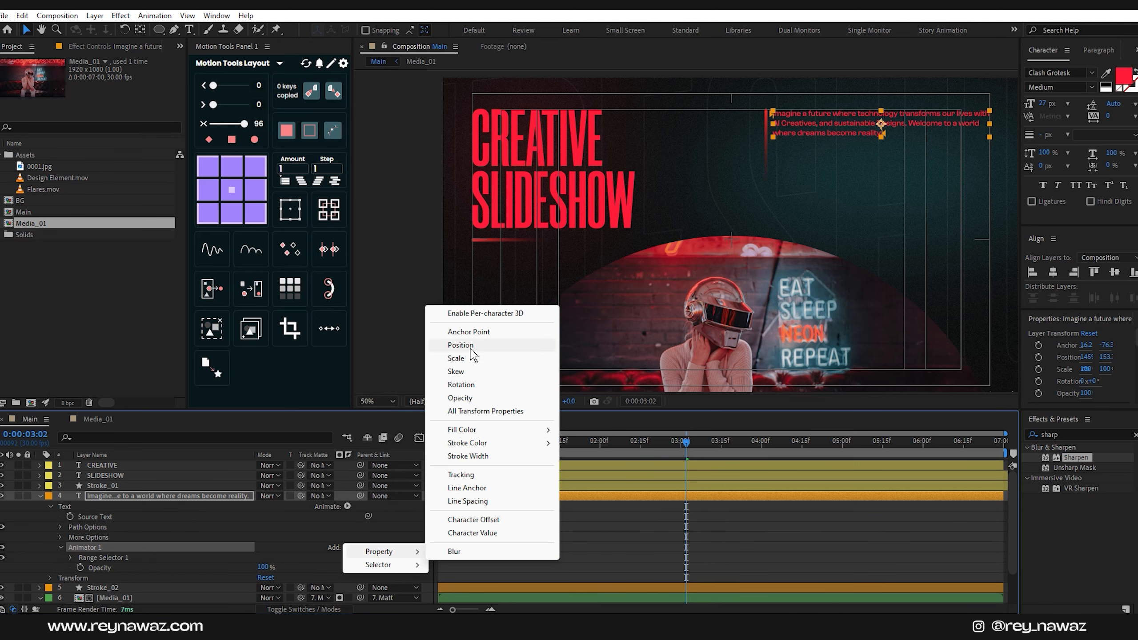
left_click(455, 343)
scroll(328, 543, "down", 3)
left_click_drag(273, 517, 313, 518)
Keyframe Range Selector 1's Offset at -100% at the composition start and 100% at 2 seconds
left_click(71, 508)
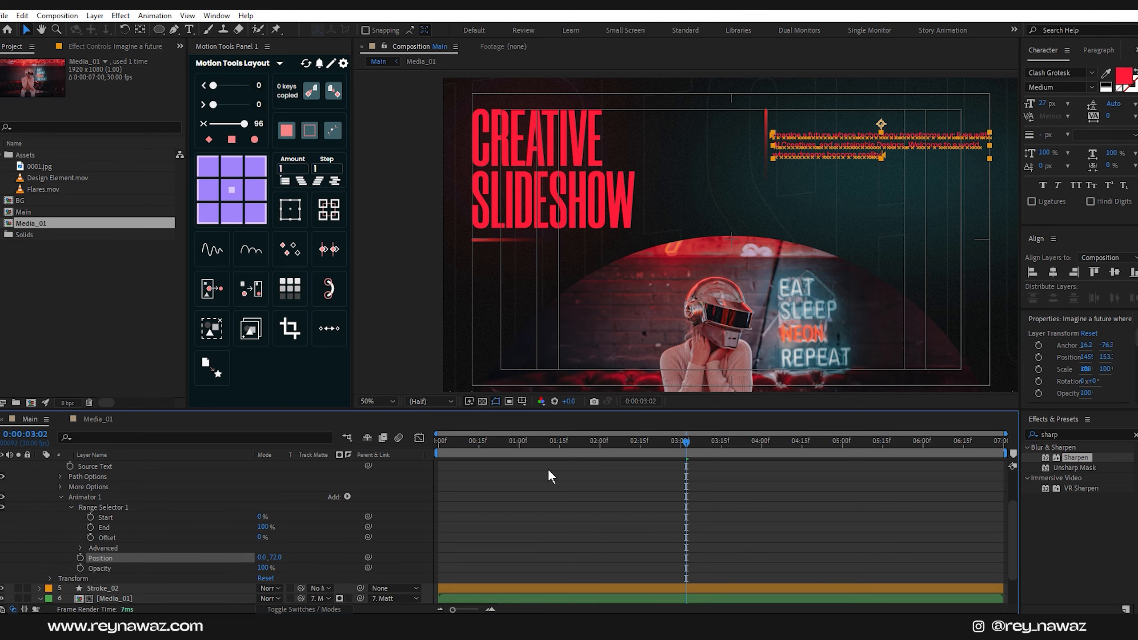
left_click_drag(535, 445, 383, 452)
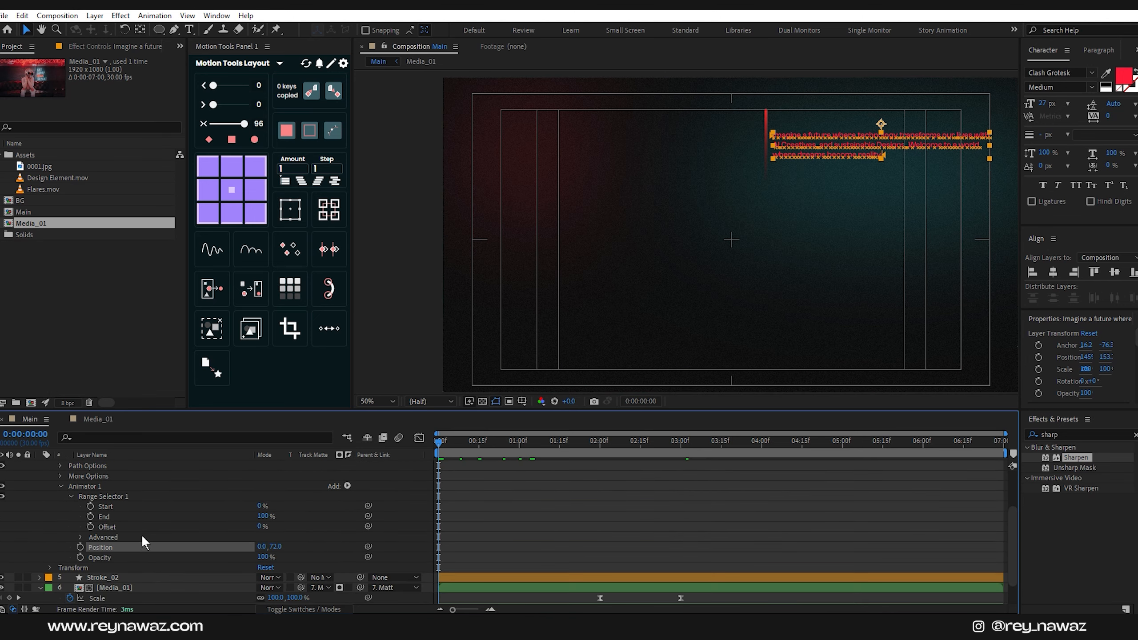
left_click_drag(260, 527, 138, 533)
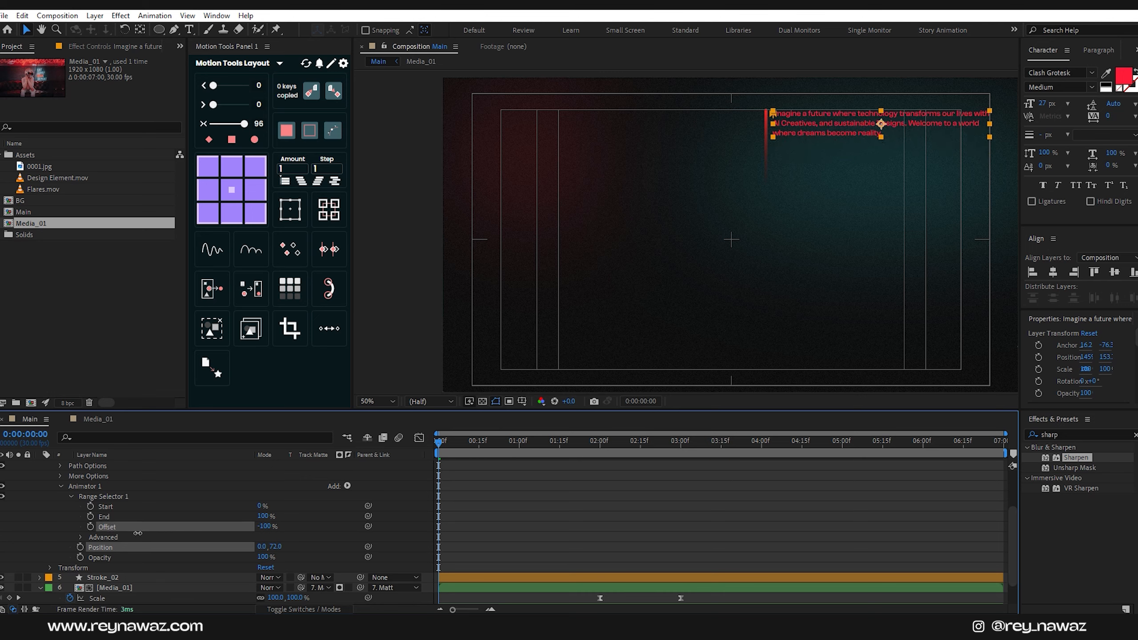
left_click(90, 527)
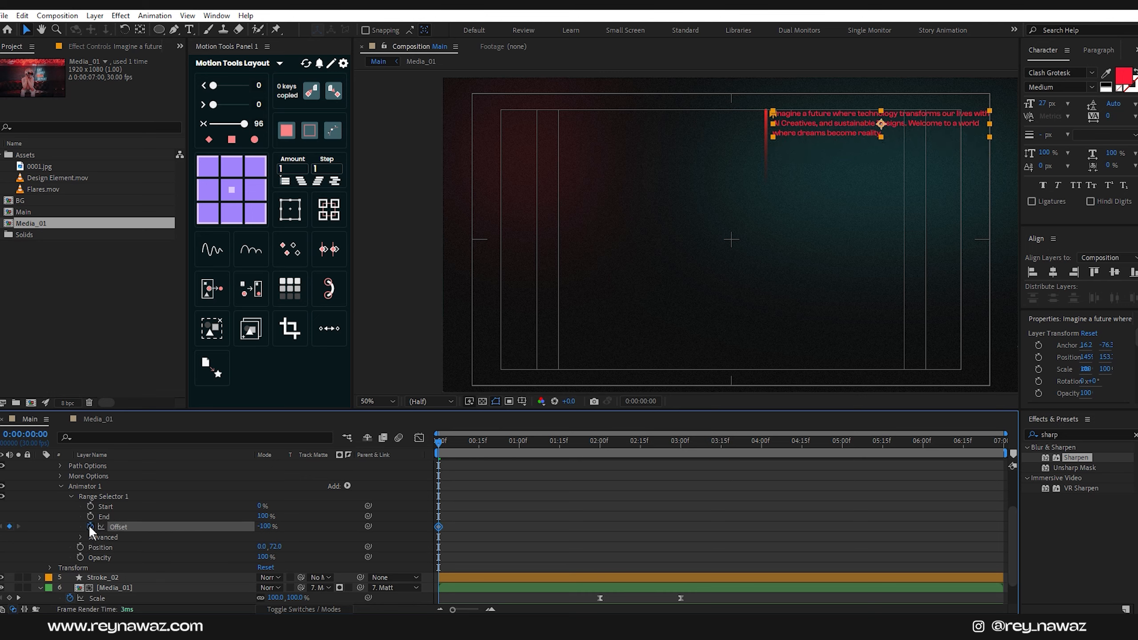
left_click(599, 441)
left_click_drag(265, 531, 544, 537)
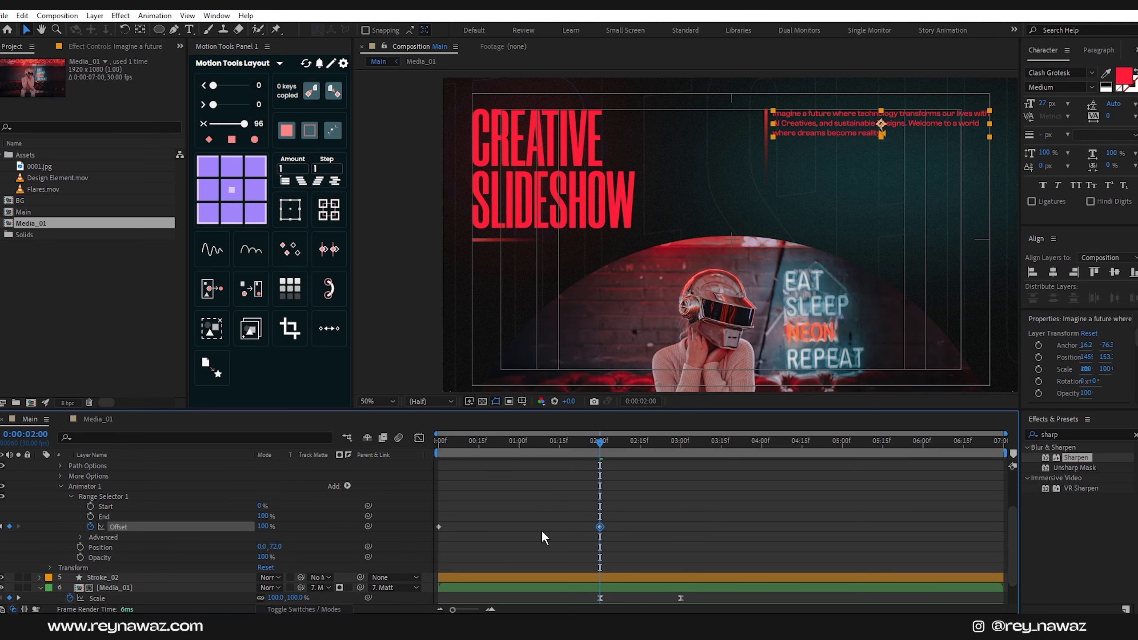
In the range selector's advanced settings, change the Shape to Ramp Up
left_click(81, 537)
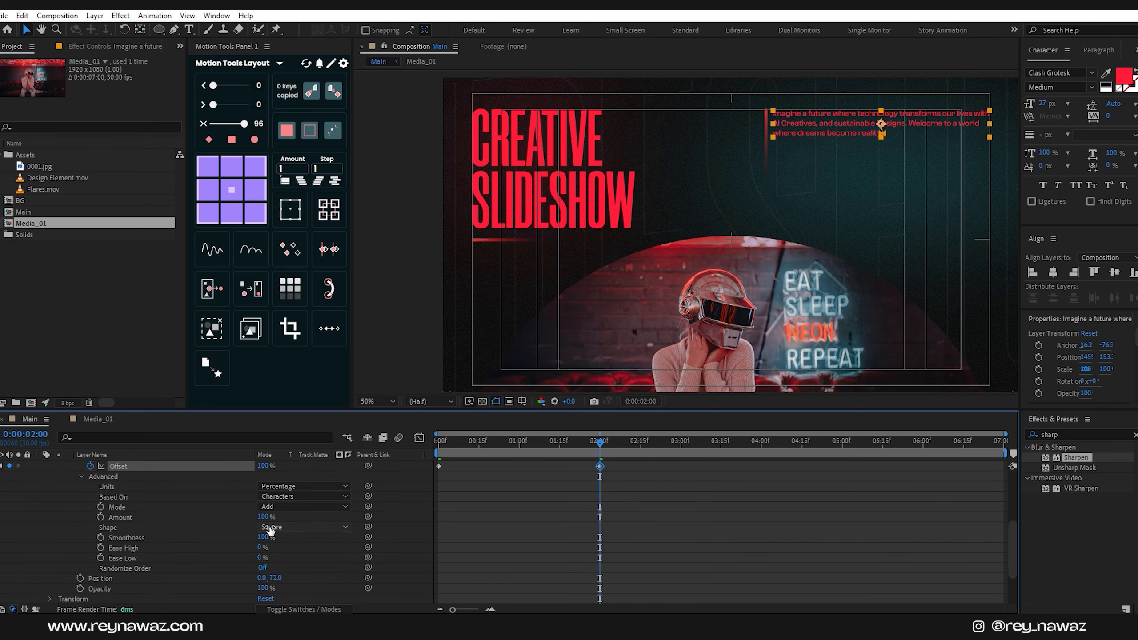
scroll(150, 543, "down", 3)
left_click(290, 530)
left_click(287, 555)
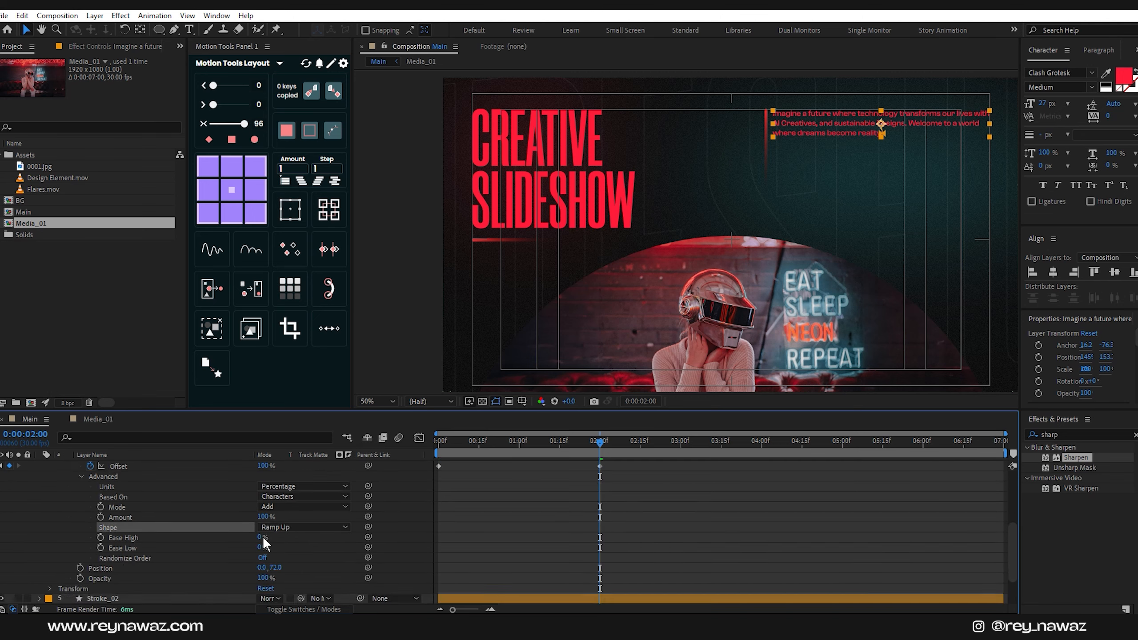
Set the range selector's Ease High to -100% and Based On to Lines, and the paragraph animator's Opacity to 0%
left_click_drag(264, 538, 197, 541)
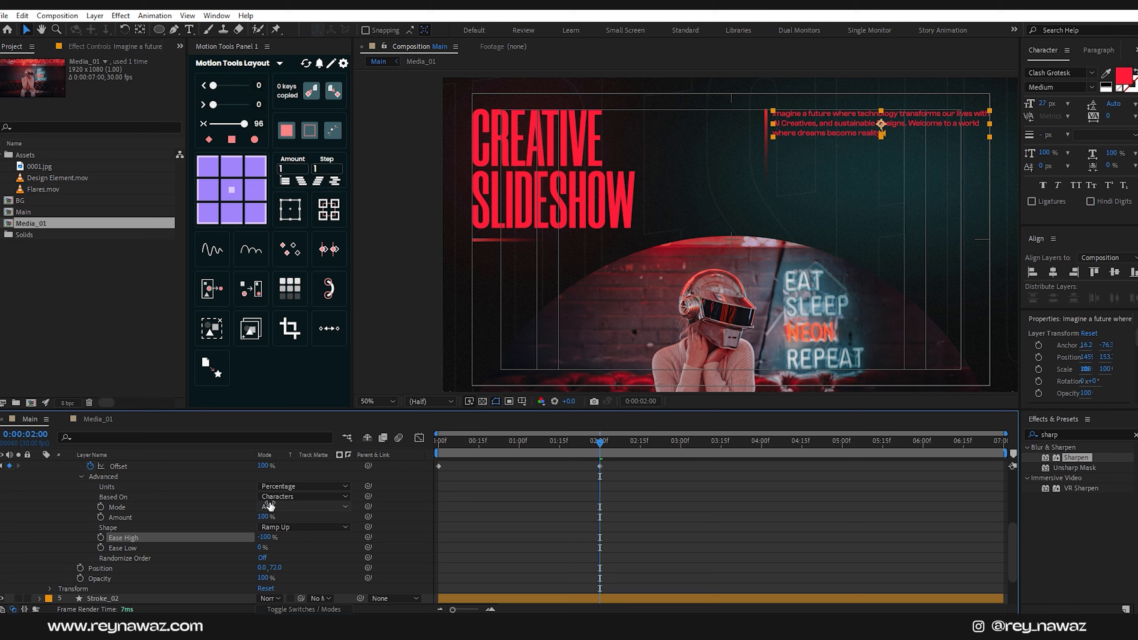
left_click(304, 496)
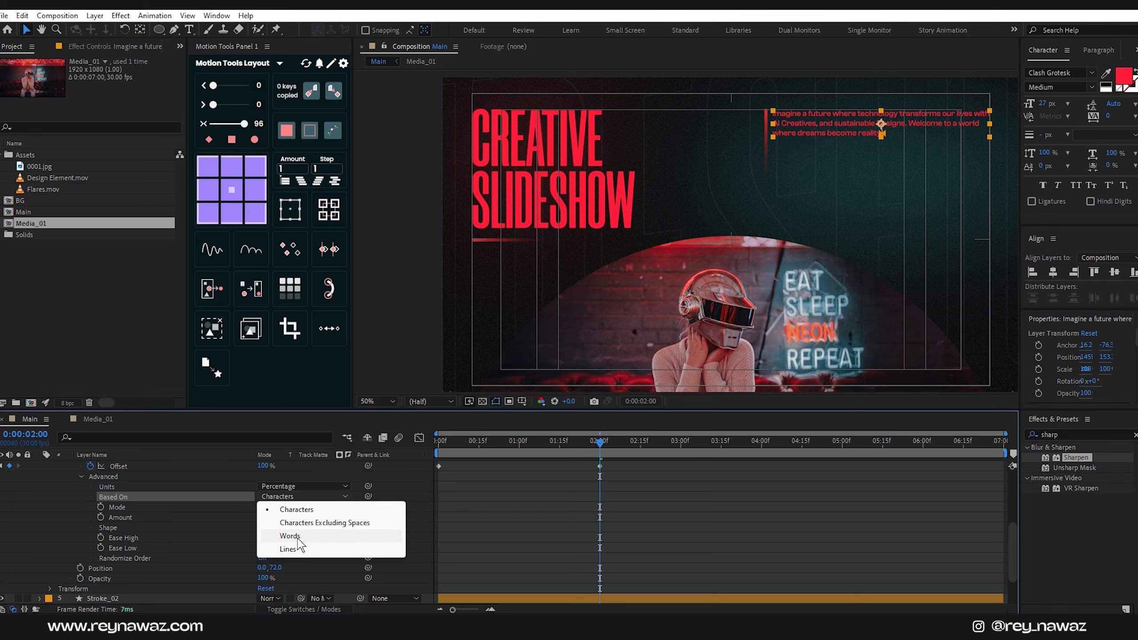
left_click(298, 548)
scroll(296, 553, "down", 1)
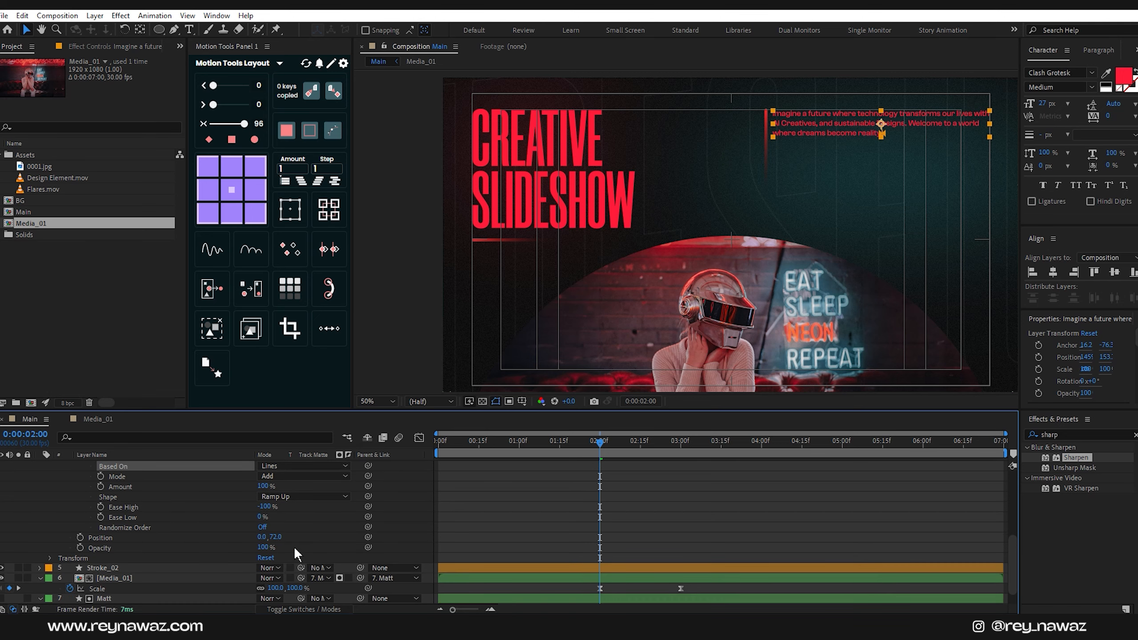
left_click_drag(264, 548, 252, 548)
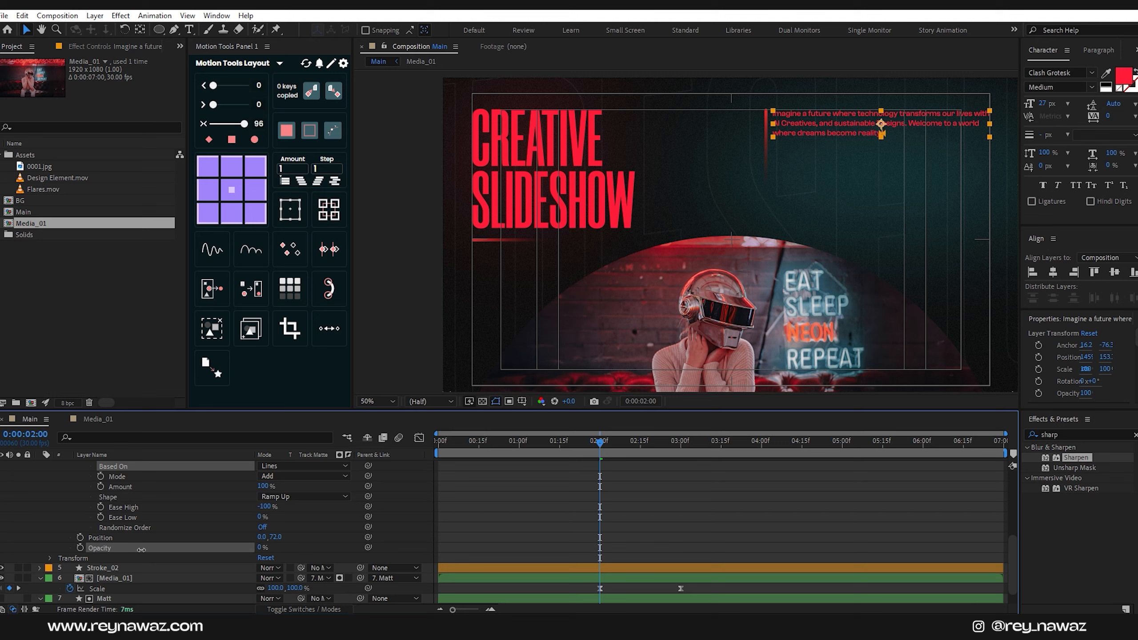
Apply Easy Ease to both range selector Offset keyframes and collapse the paragraph layer
scroll(507, 516, "up", 3)
left_click_drag(596, 491, 429, 513)
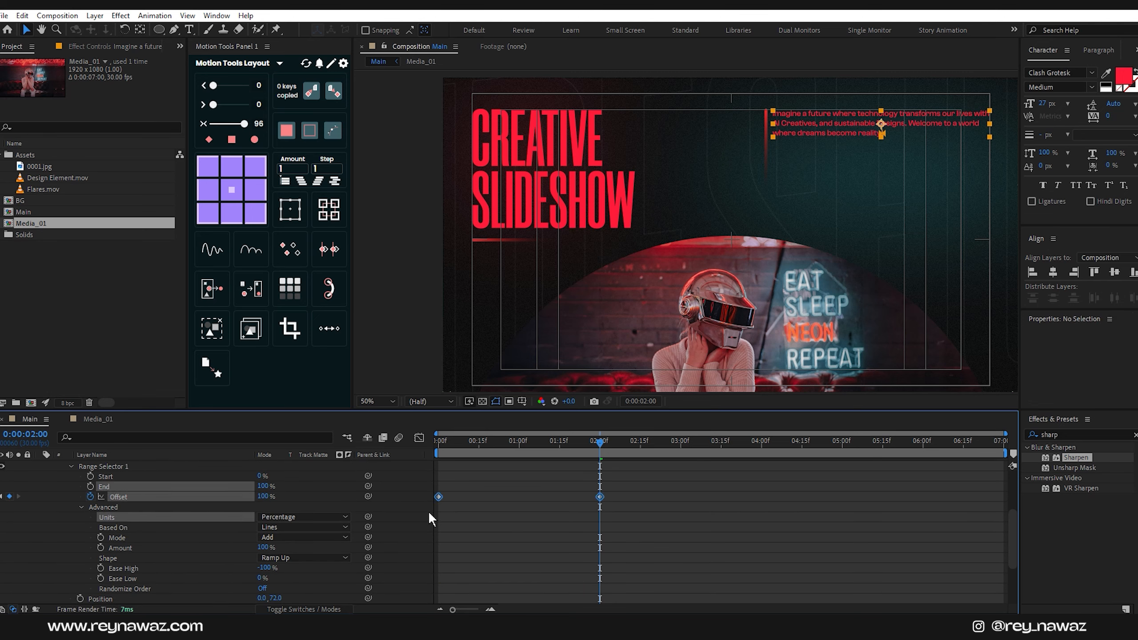
key("F9")
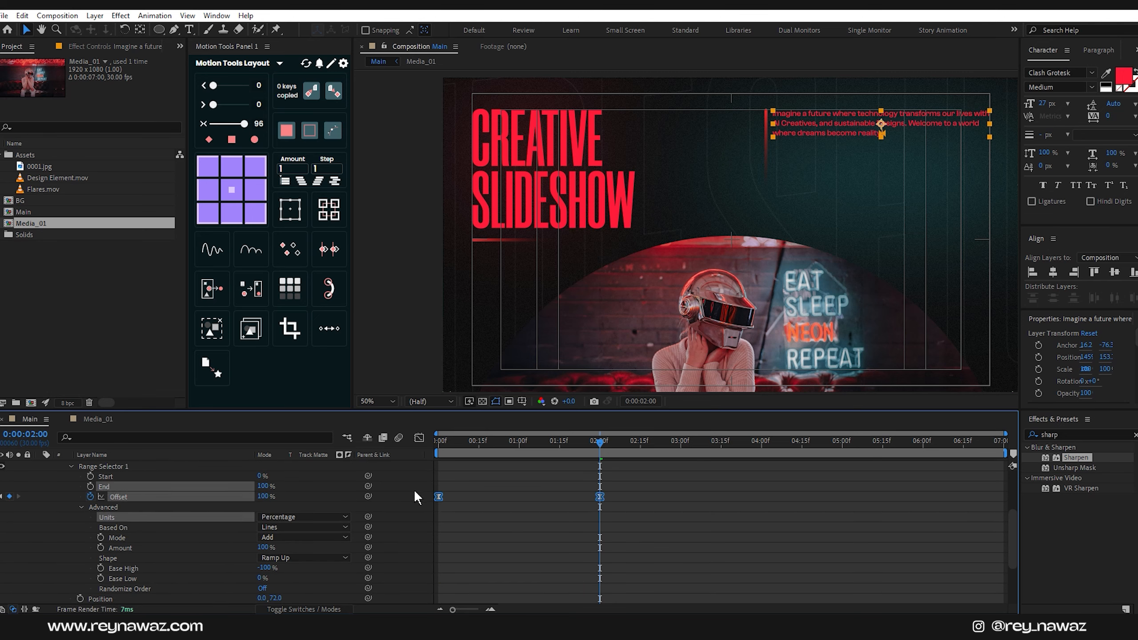
scroll(200, 503, "up", 5)
left_click(40, 495)
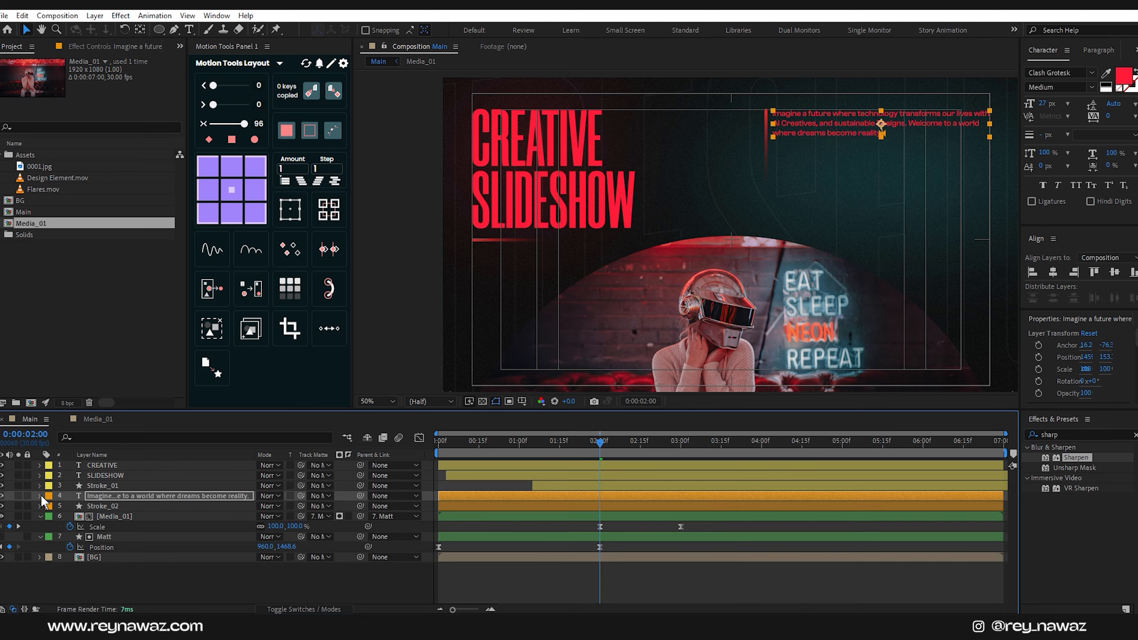
Keyframe the Stroke_02 layer's Position and Opacity at 1 second
left_click(113, 507)
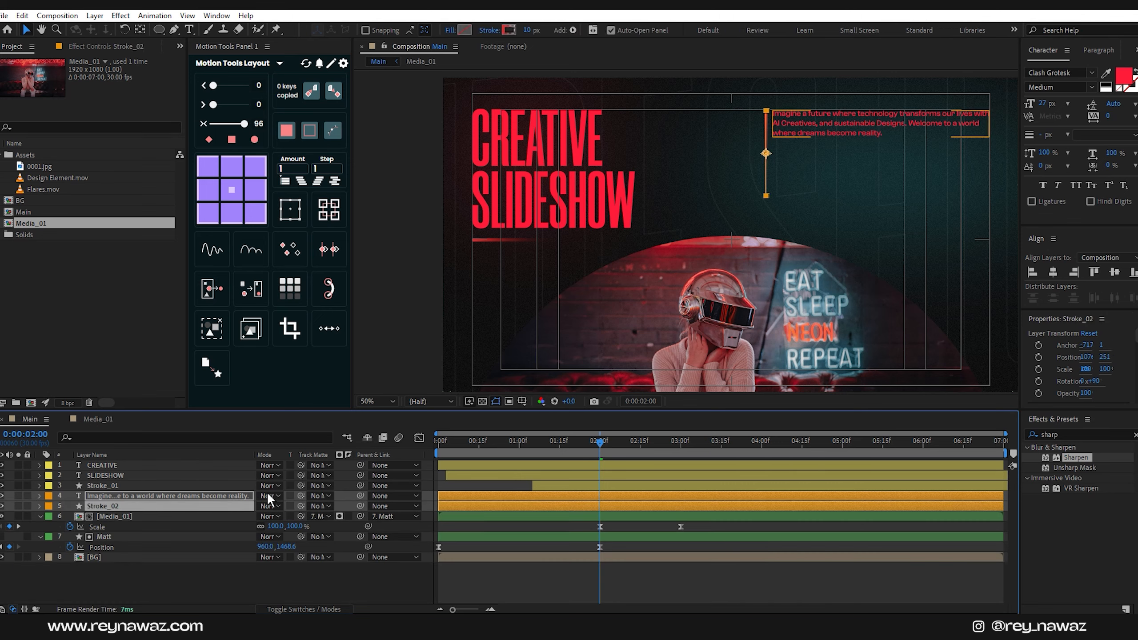
left_click(520, 448)
key("t")
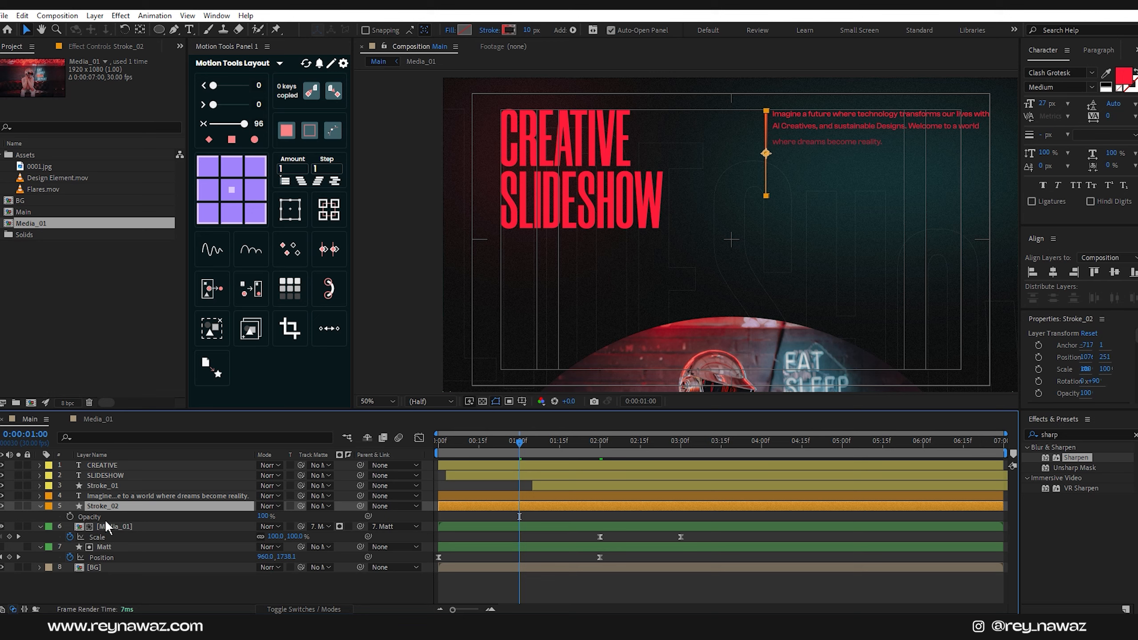
key("shift+p")
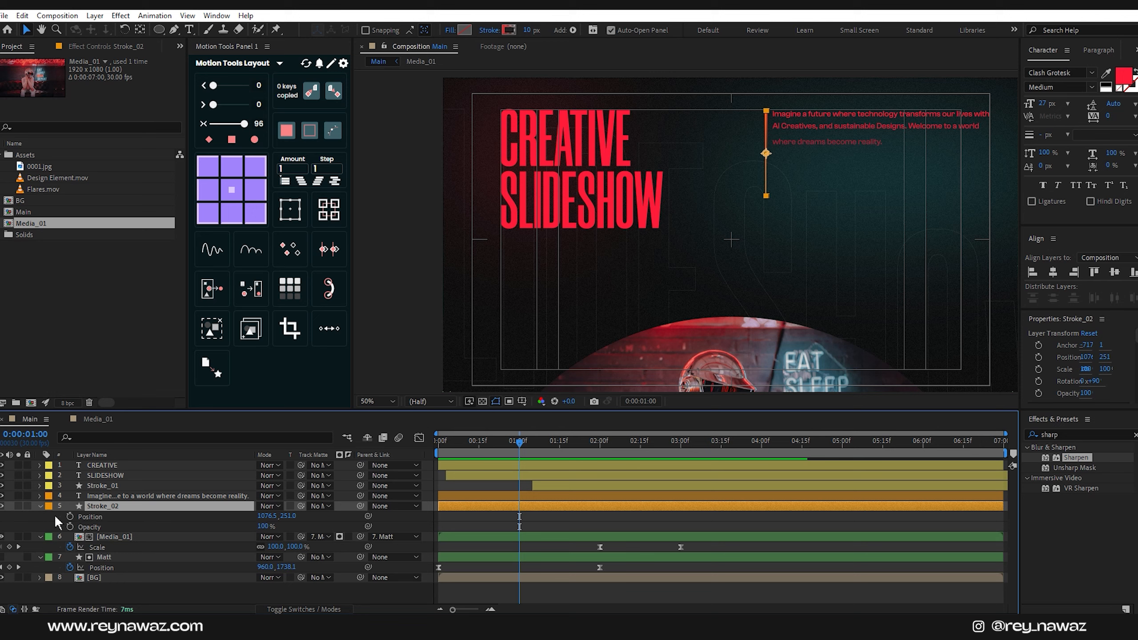
left_click_drag(70, 515, 69, 524)
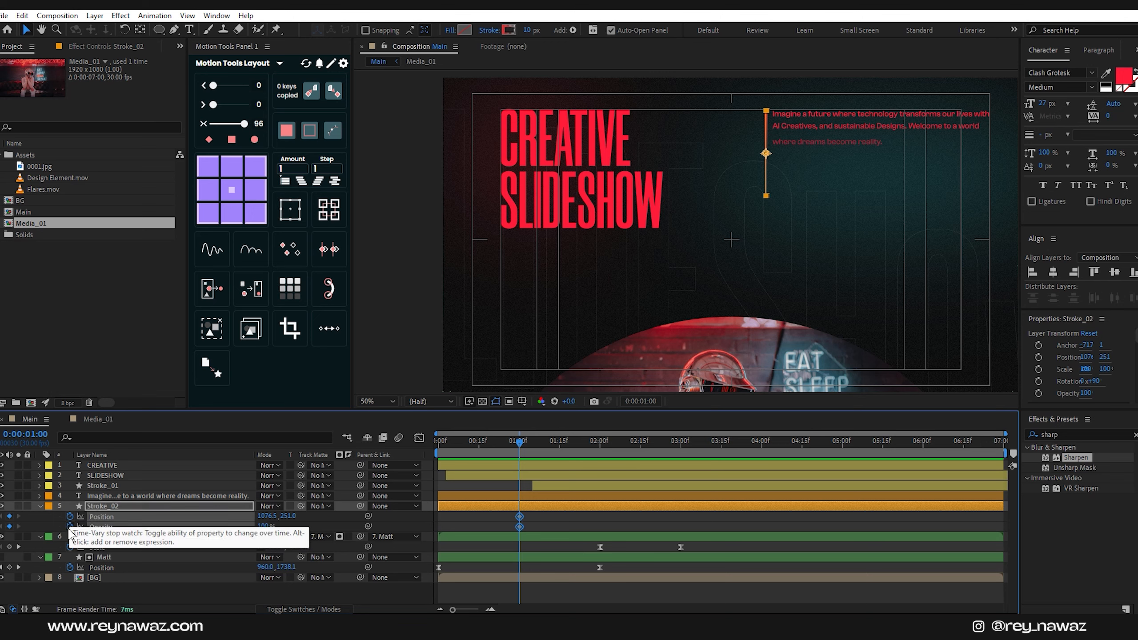
At the composition start, set Stroke_02's Position to 1076.5, 366 and Opacity to 0%, and ease all its keyframes
left_click_drag(499, 455, 422, 461)
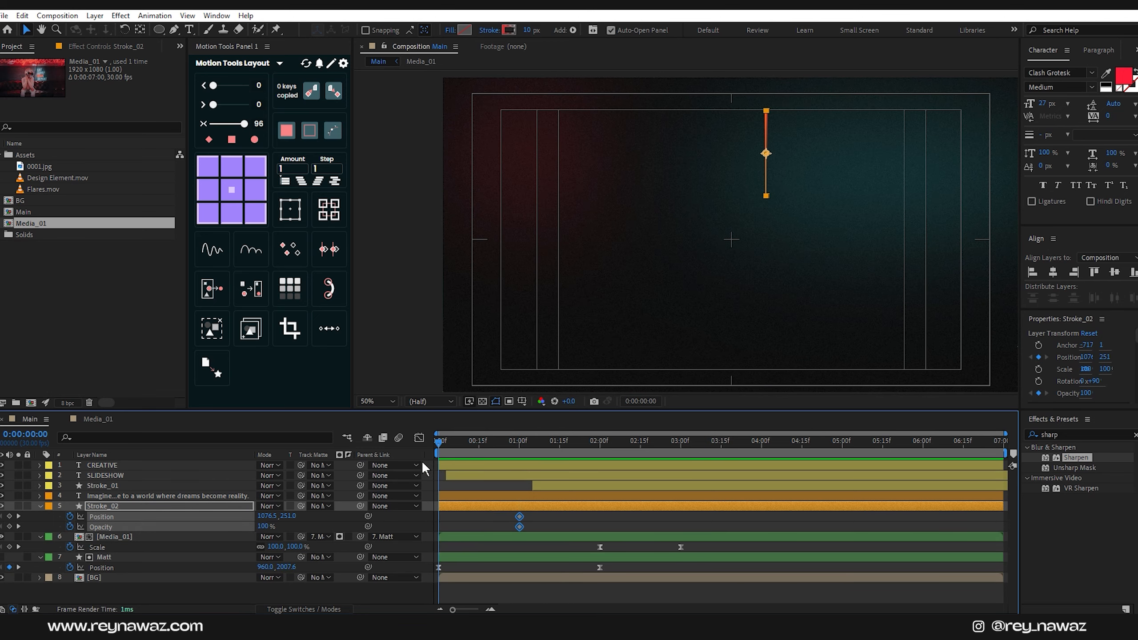
mouse_move(291, 517)
left_mouse_down()
mouse_move(364, 517)
mouse_move(109, 531)
left_mouse_up()
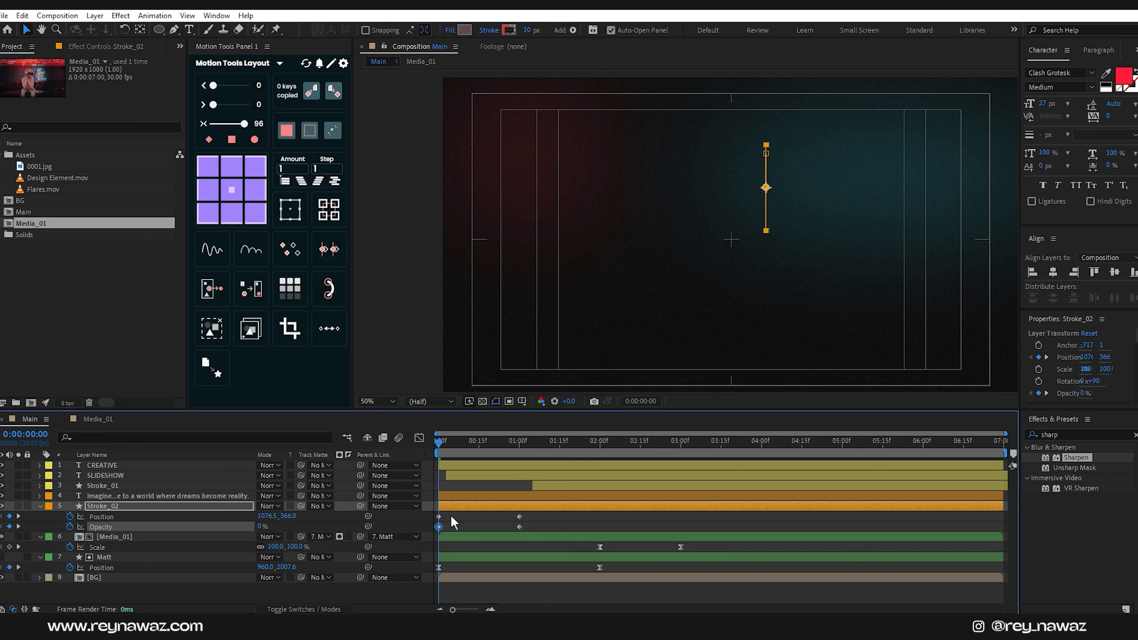
left_click_drag(526, 514, 435, 529)
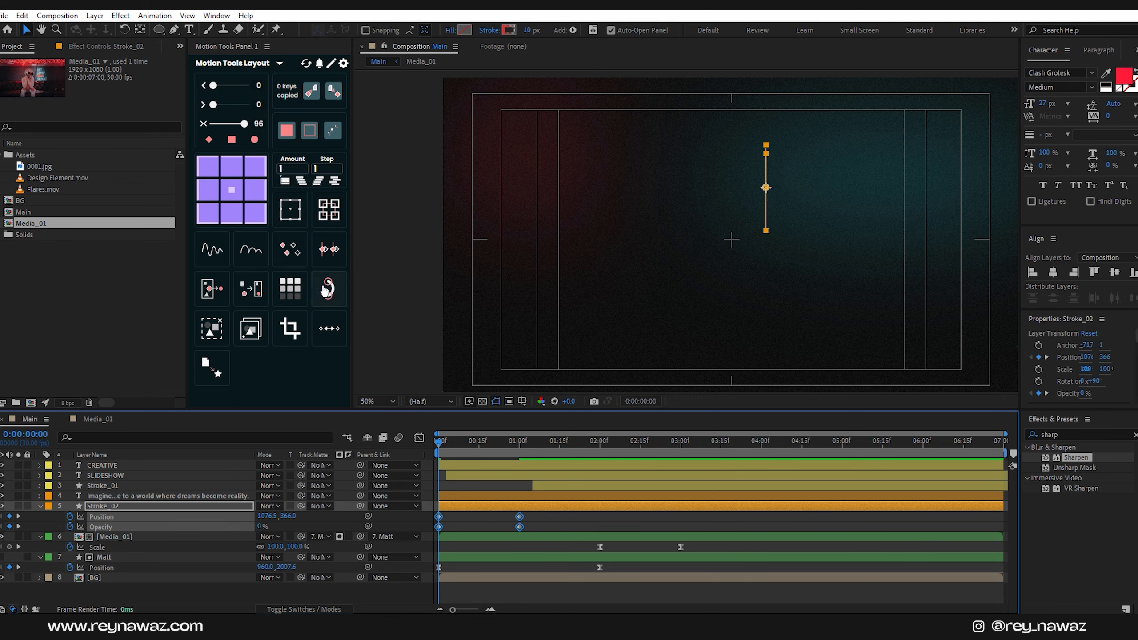
left_click(244, 124)
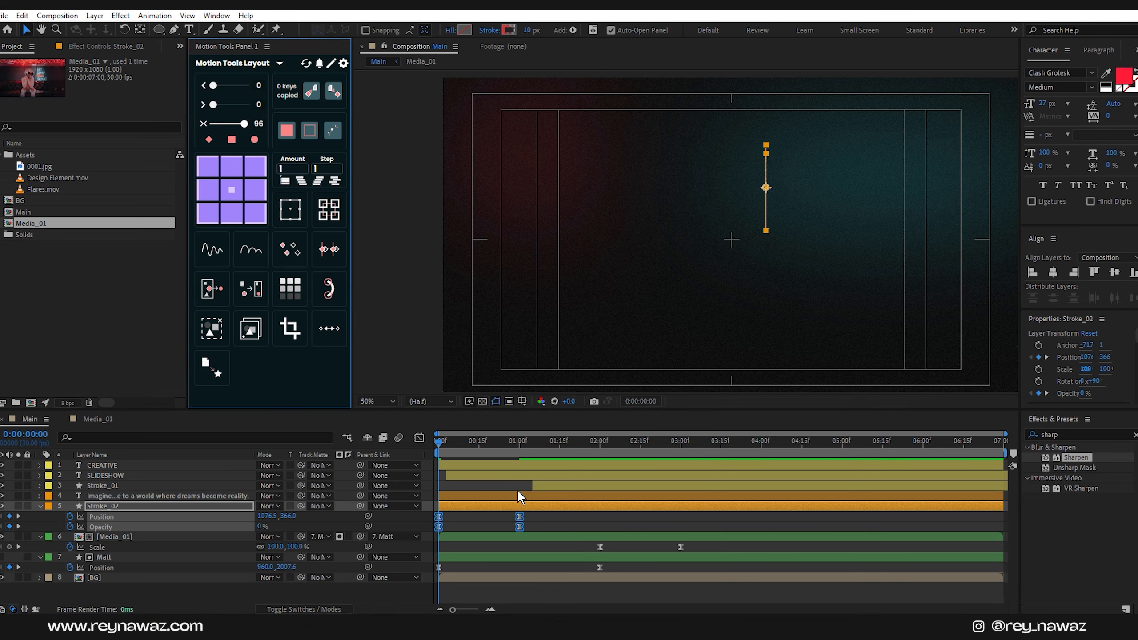
Shift the paragraph and Stroke_02 layers together in time so both start at about 1 second
left_click(518, 446)
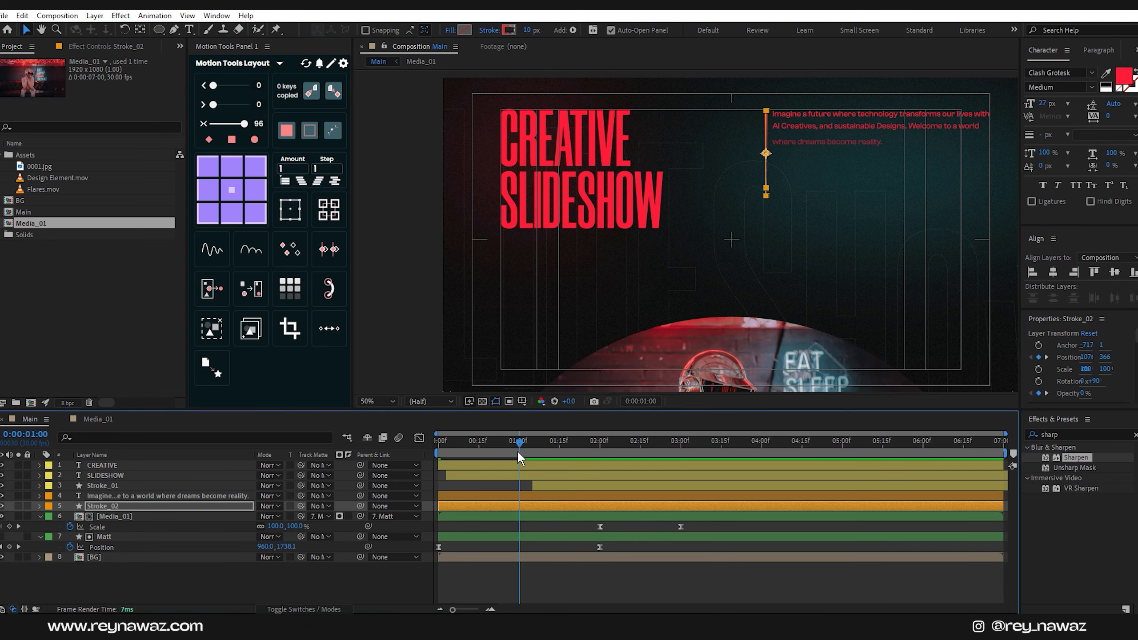
left_click(457, 494)
left_click(459, 503, "shift")
left_click_drag(454, 494, 523, 495)
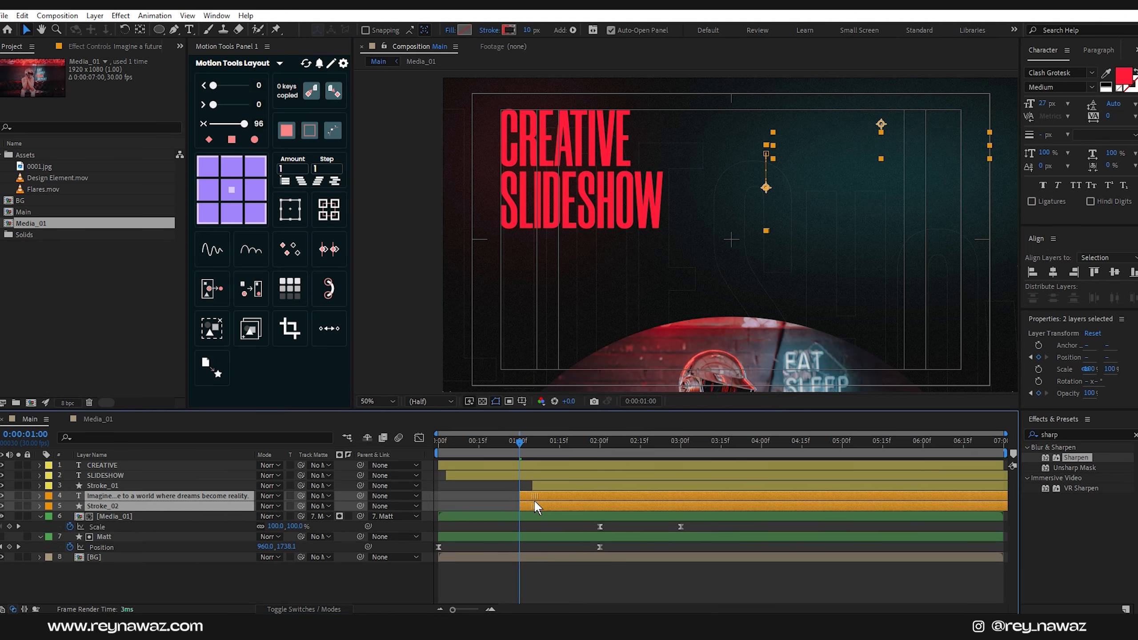
left_click(524, 504)
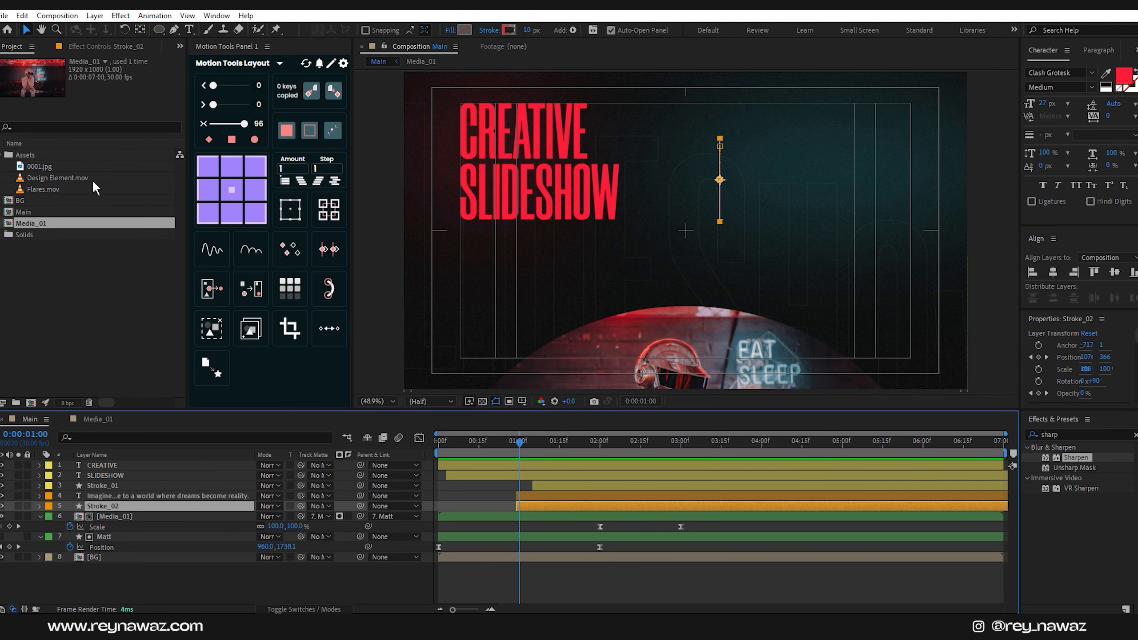
Add Design Element.mov as the uppermost layer of the Main composition and place it centred just above the circular photo
left_click_drag(64, 180, 139, 451)
left_click_drag(535, 441, 608, 442)
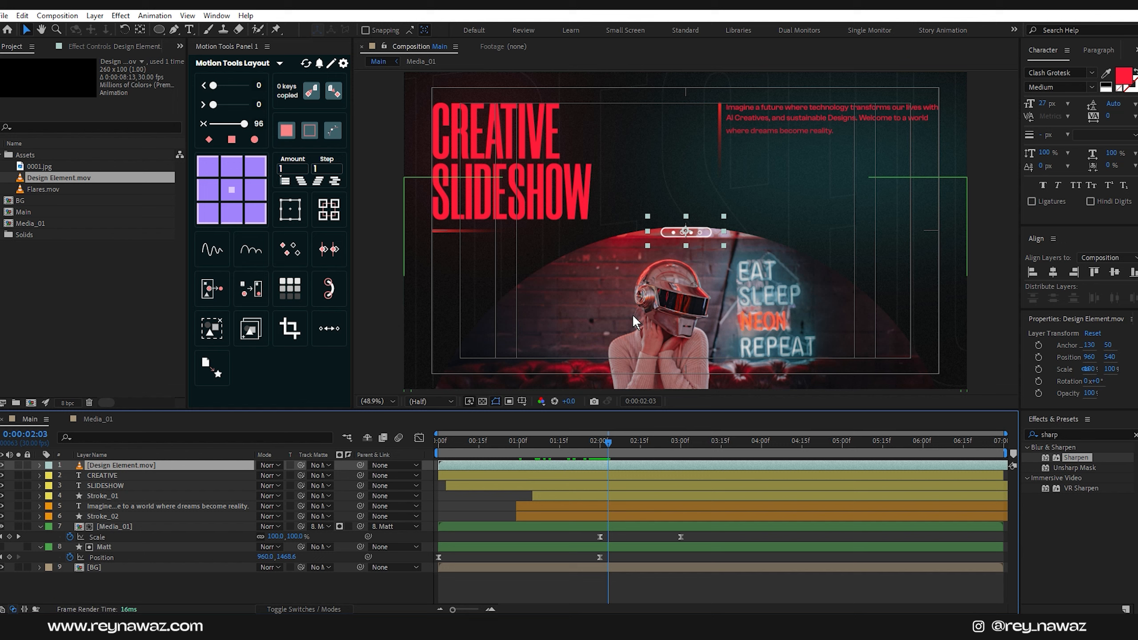
left_click_drag(684, 232, 685, 213)
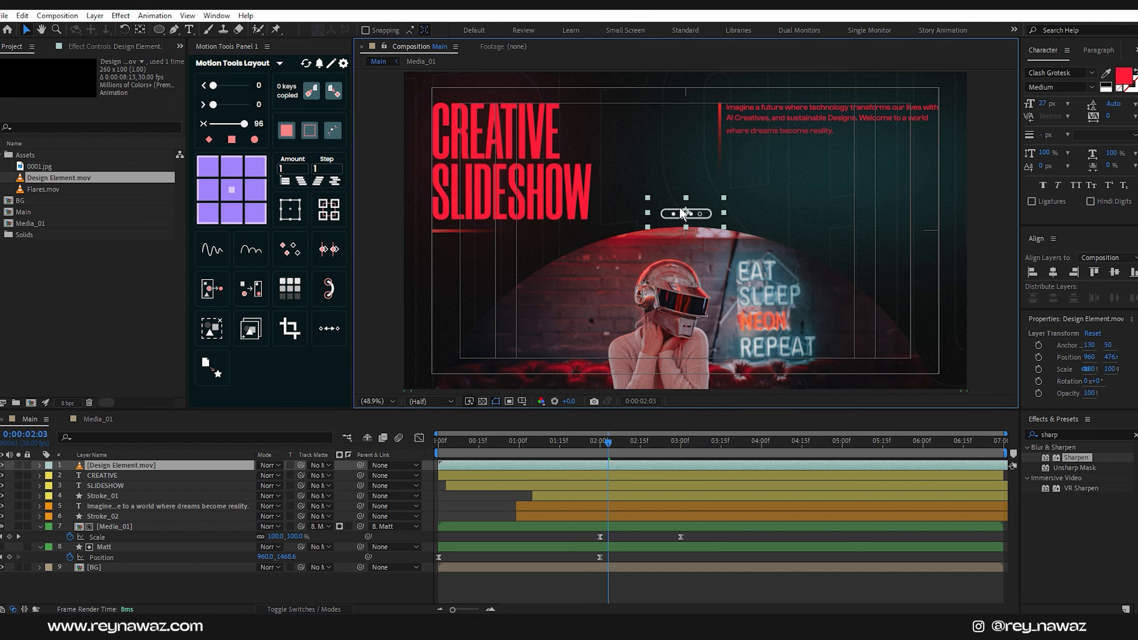
Apply the Tint effect to Design Element.mov and map white to the red sampled from the CREATIVE title
left_click(1073, 433)
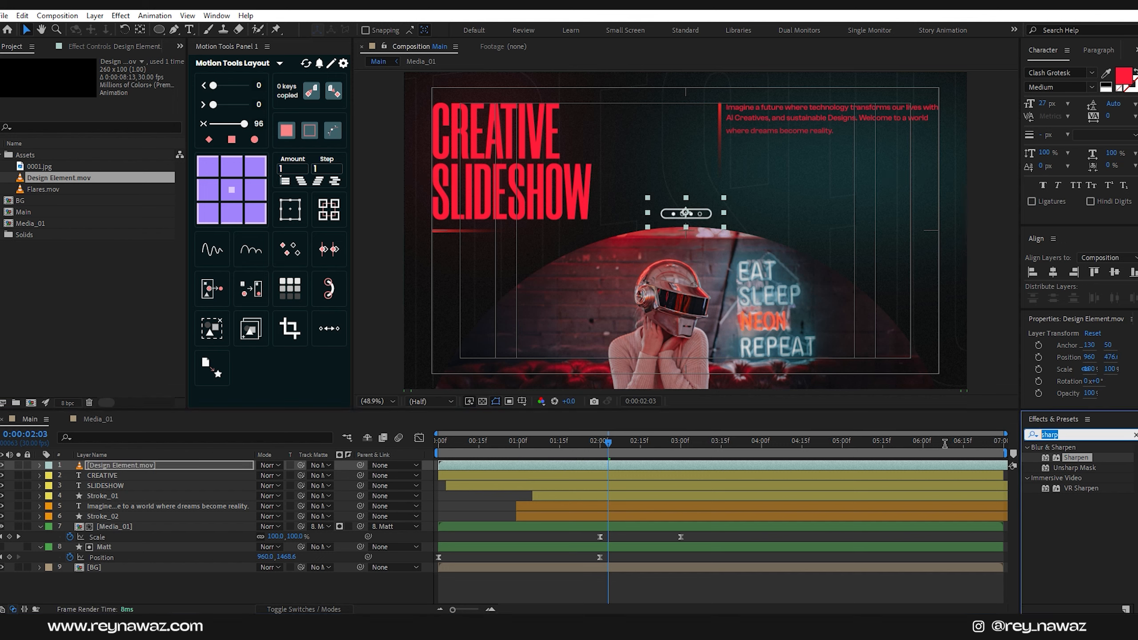
type("tint")
left_click_drag(1069, 488, 151, 464)
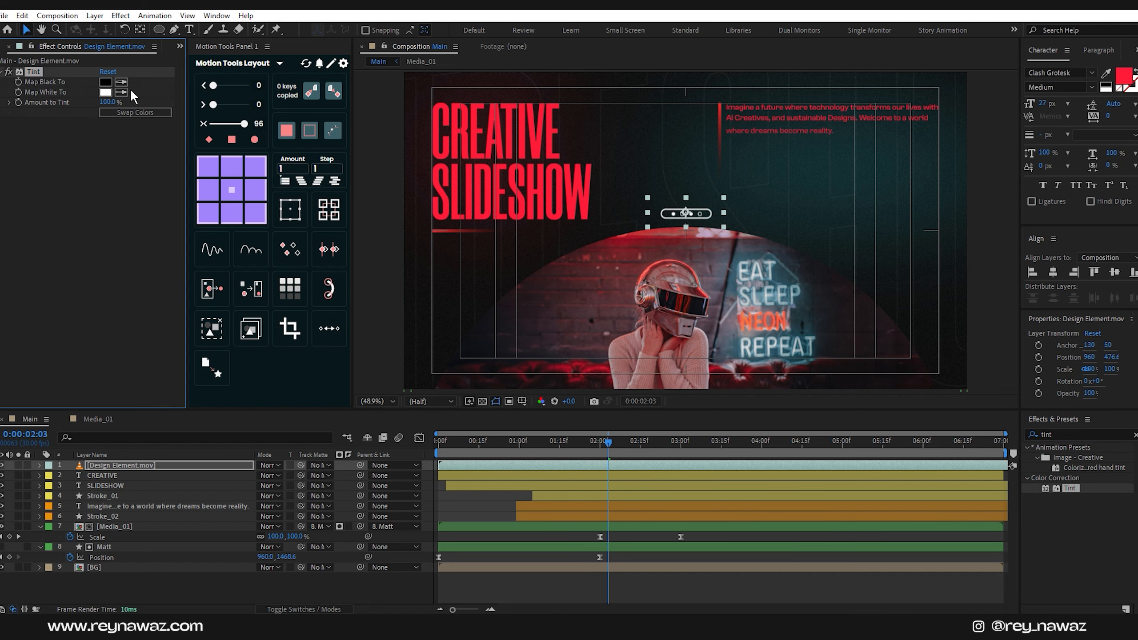
left_click(512, 127)
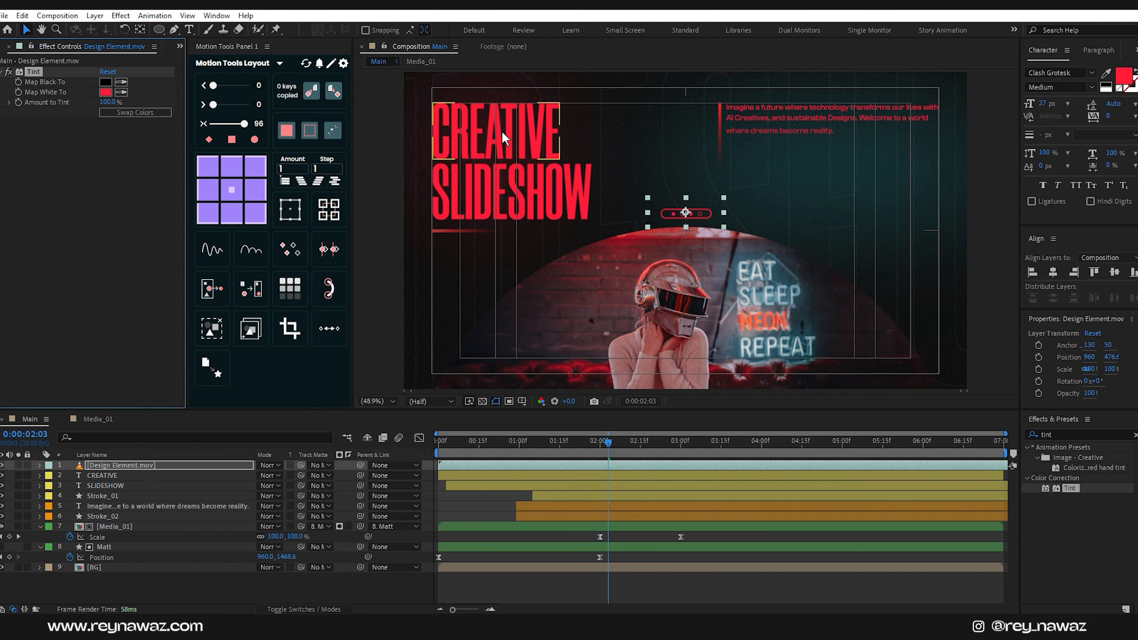
Add Flares.mov above all other layers and set its blending mode to Add
left_click(1, 48)
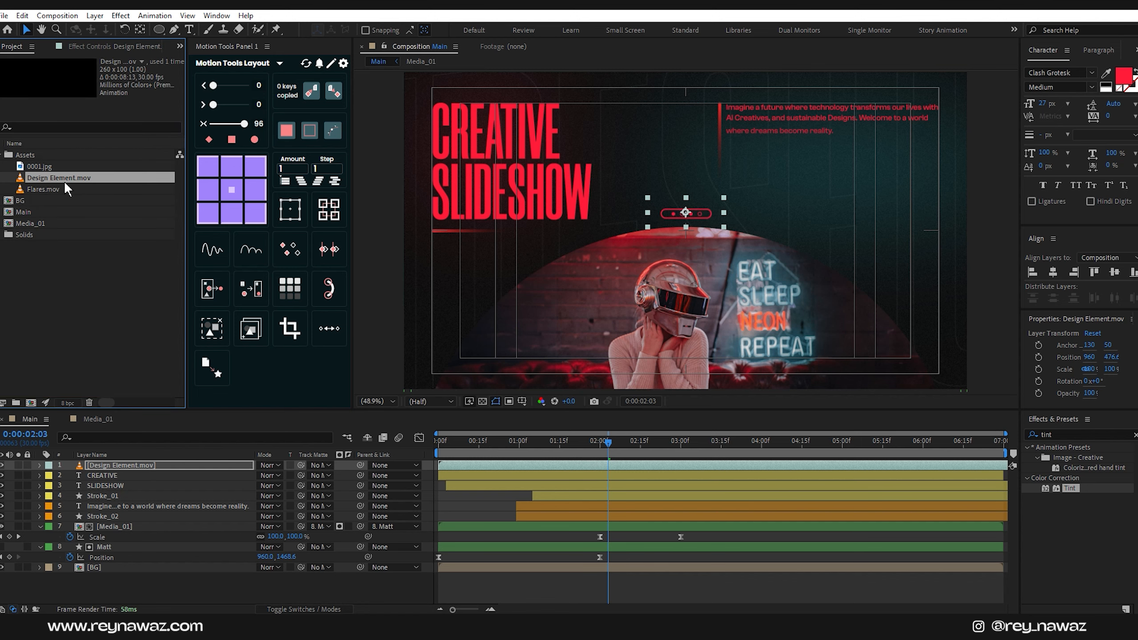
left_click_drag(52, 191, 172, 457)
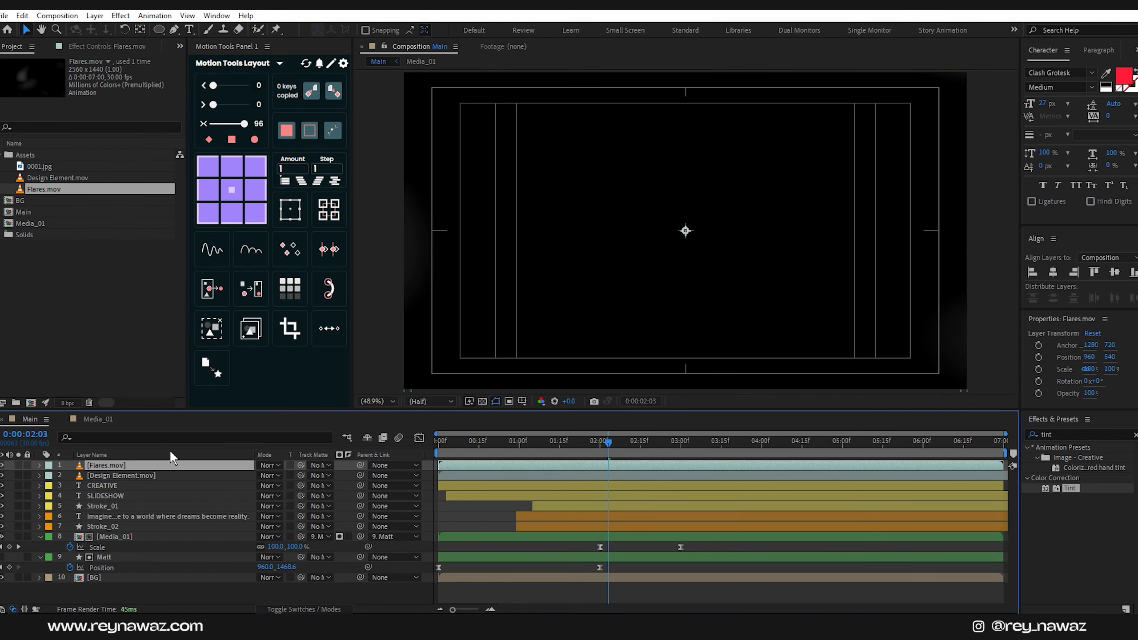
left_click(270, 466)
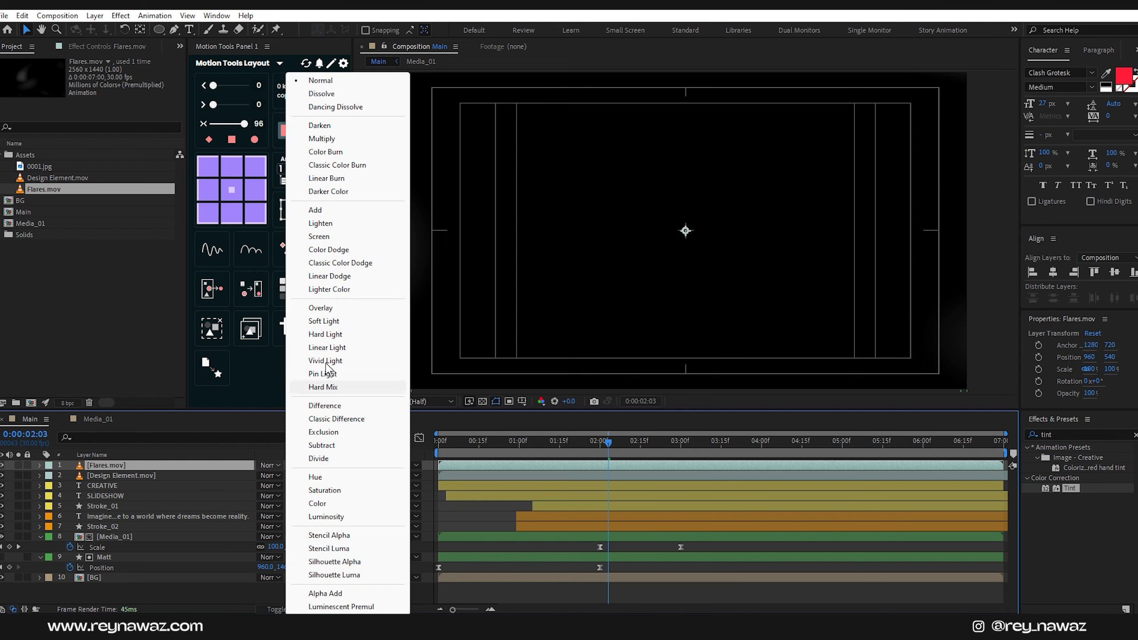
left_click(332, 210)
Copy the red Tint effect from Design Element.mov to the Flares.mov layer
left_click(148, 475)
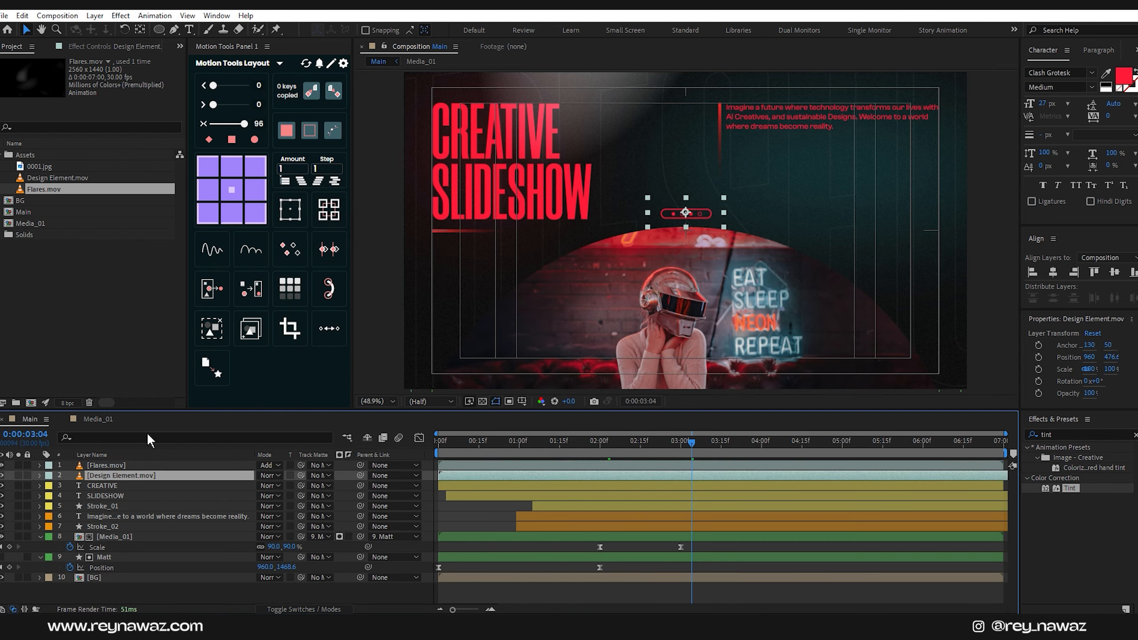
left_click(93, 45)
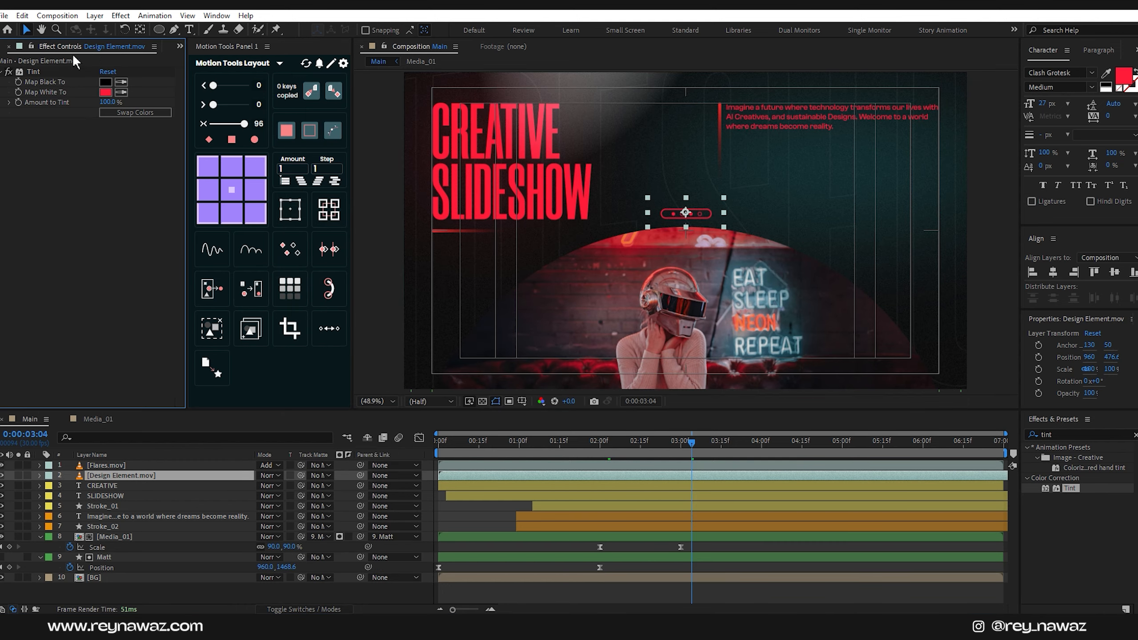
left_click(36, 70)
left_click(125, 464)
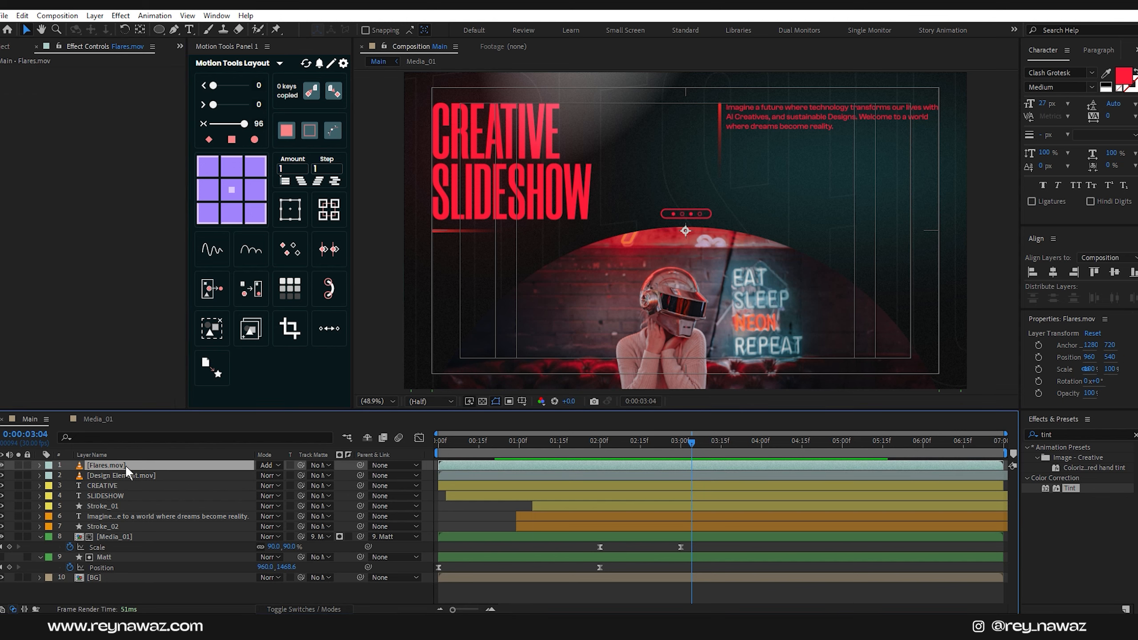
key("ctrl+v")
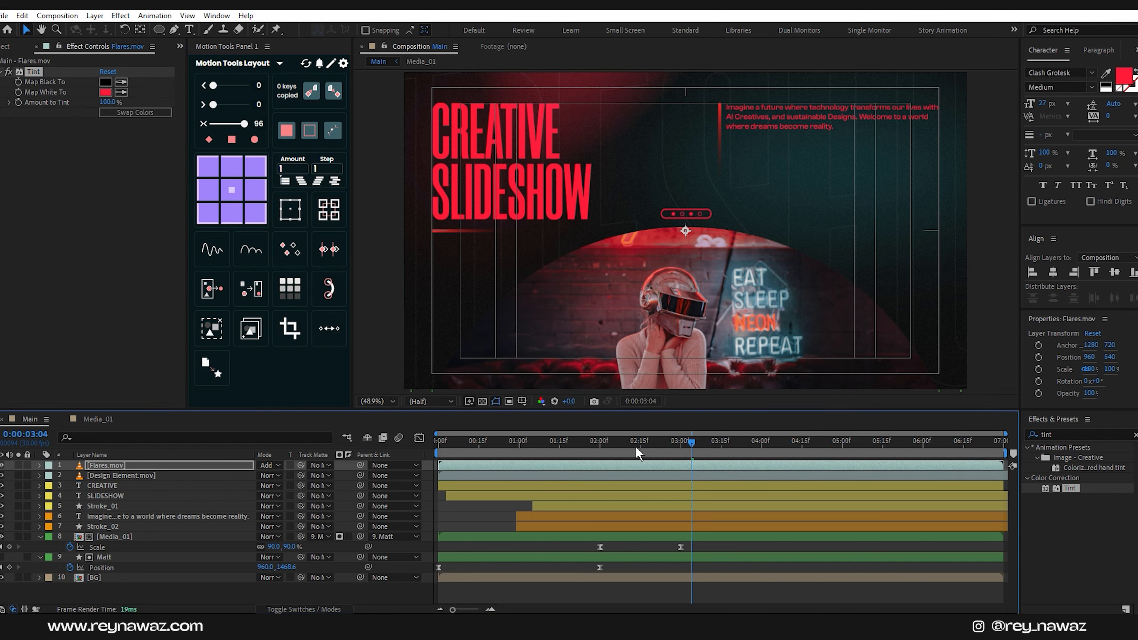
Apply Curves to Flares.mov, pull the RGB curve's shadows down, raise its upper part, and return to the composition start
left_click(1062, 435)
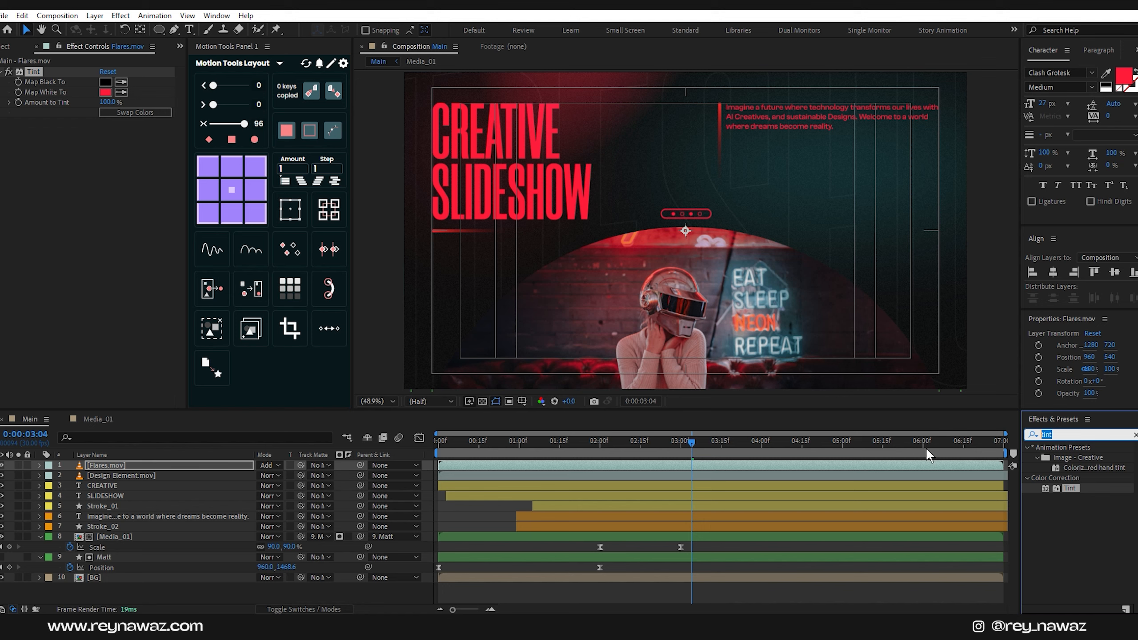
type("cur")
left_click(1078, 572)
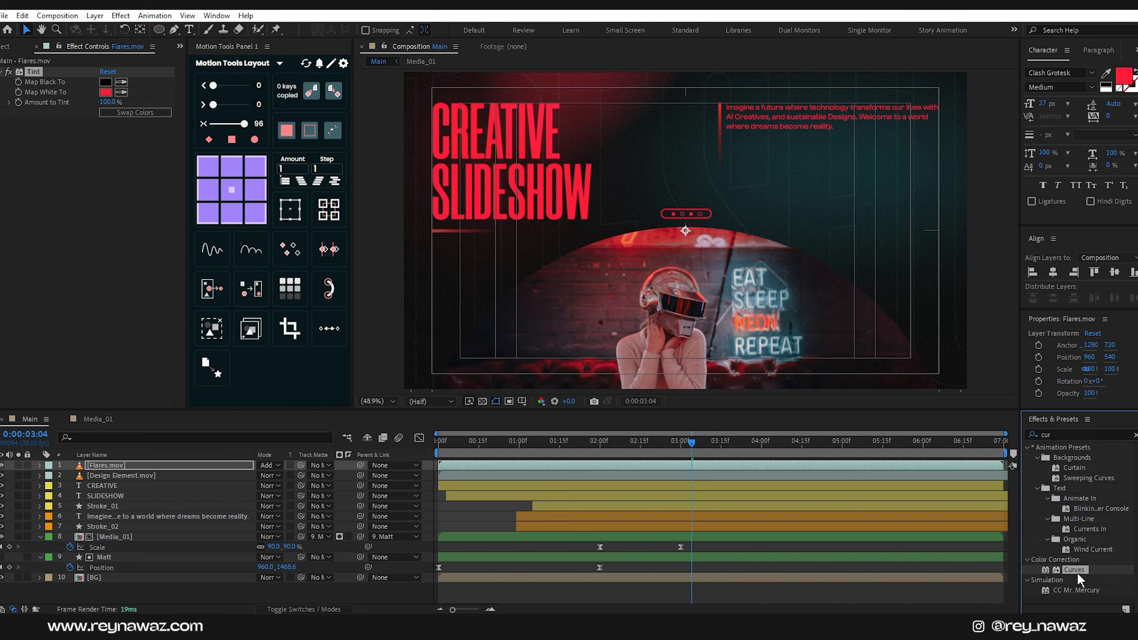
left_click_drag(1078, 576, 169, 469)
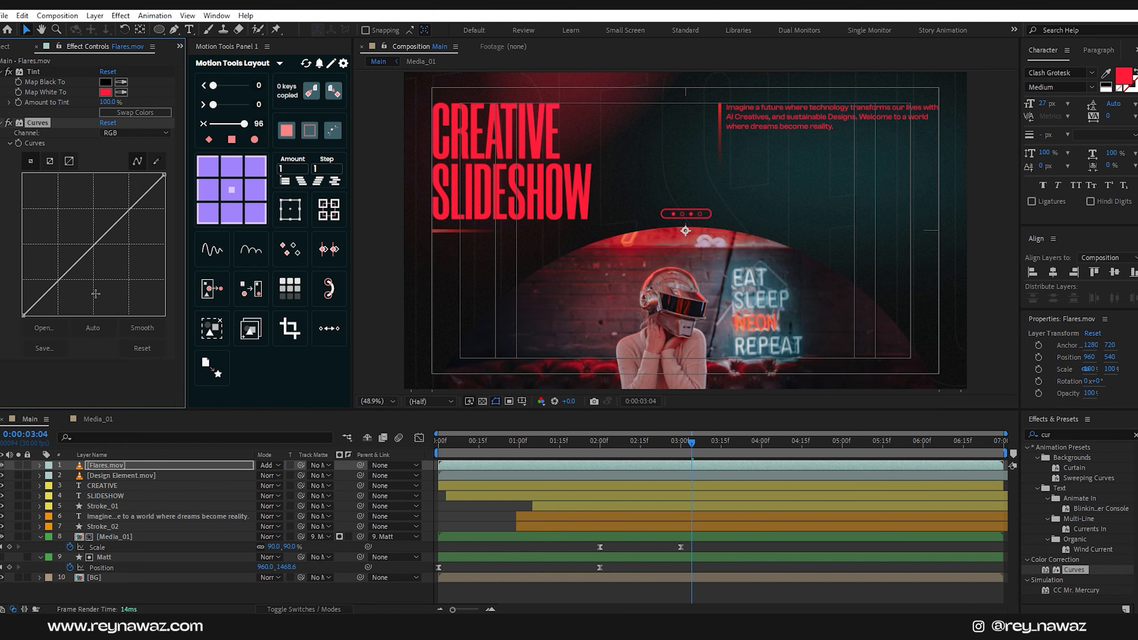
left_click_drag(58, 283, 70, 305)
left_click_drag(134, 228, 136, 215)
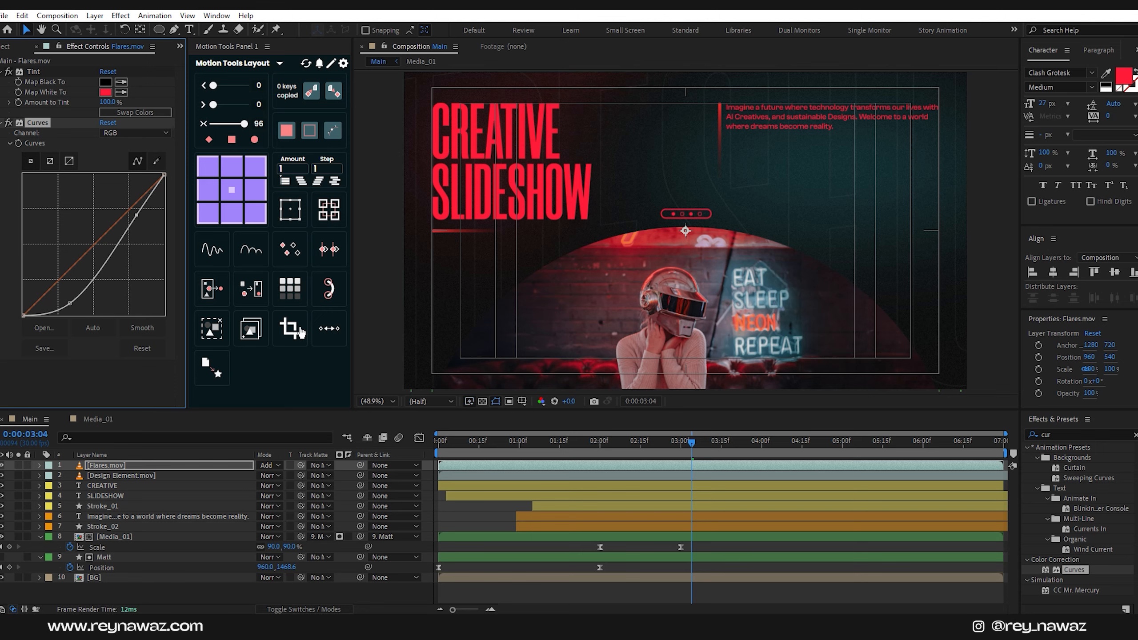
key("Home")
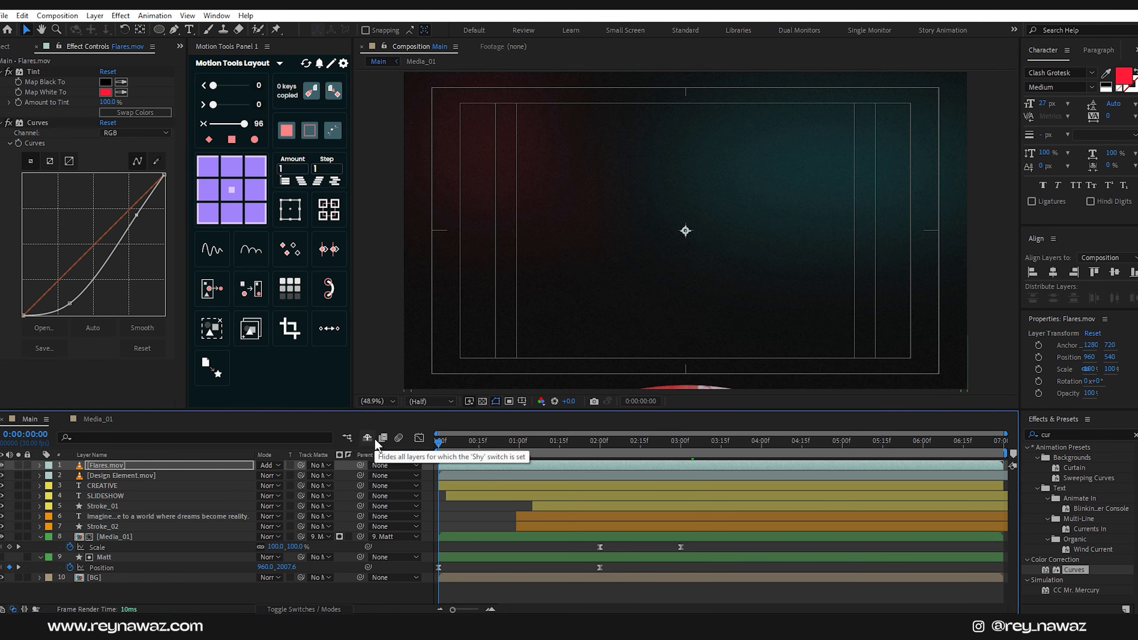
Collapse the revealed keyframed properties of all layers in the Main composition and clear the selection
key("ctrl+a")
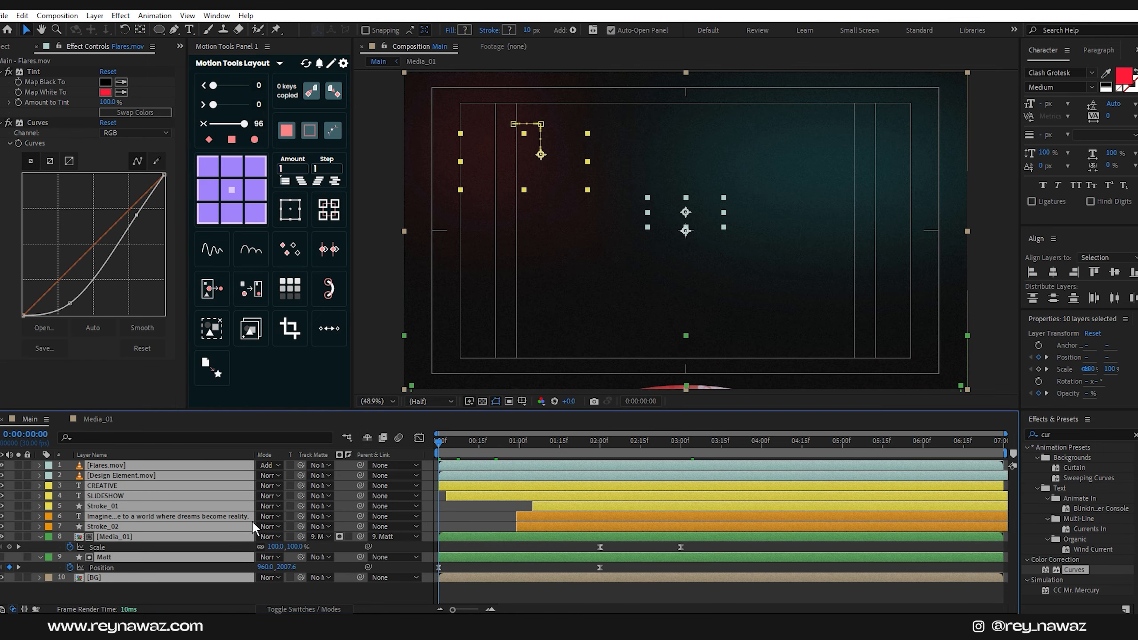
key("u")
key("u")
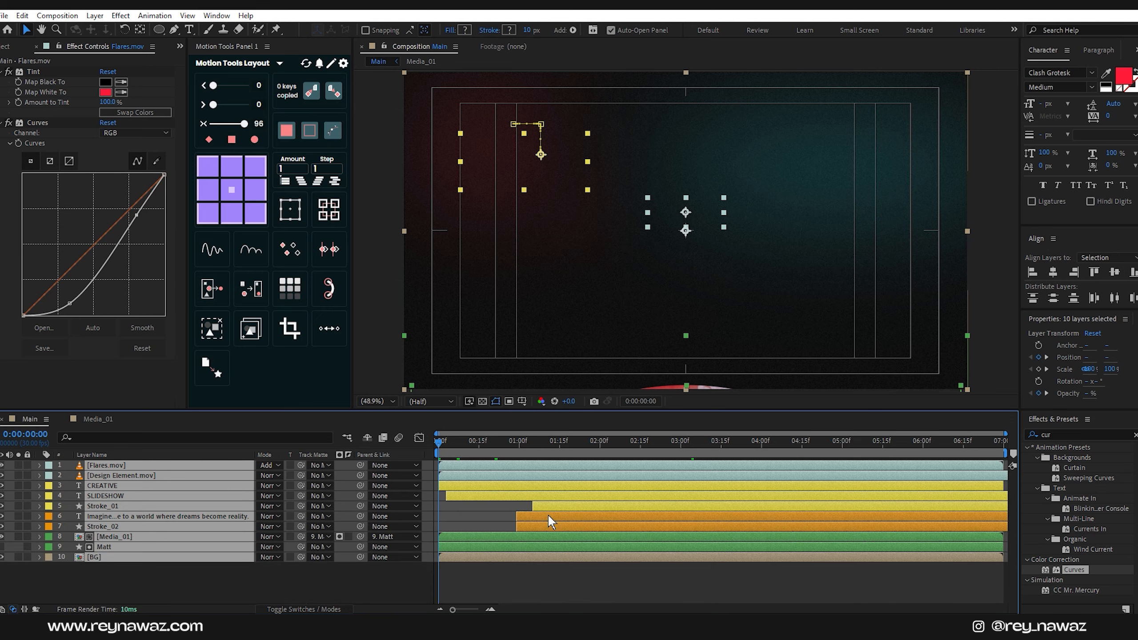
left_click(499, 580)
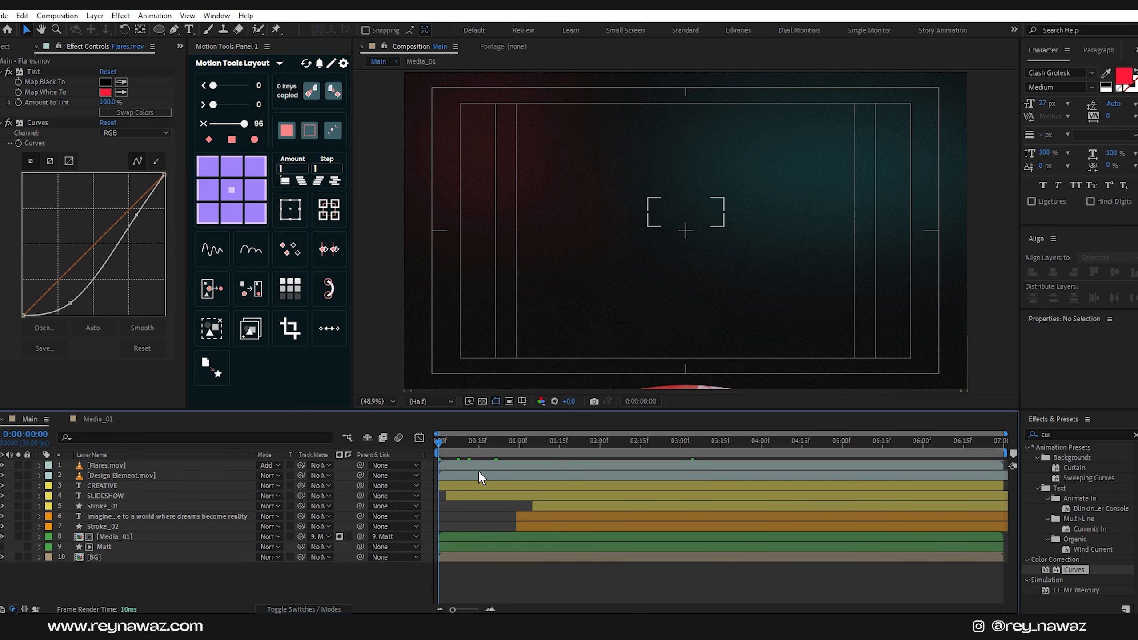
Shift the Design Element.mov layer so it starts at 0:00:01:15, and preview the animation from the composition start
left_click_drag(493, 449, 559, 460)
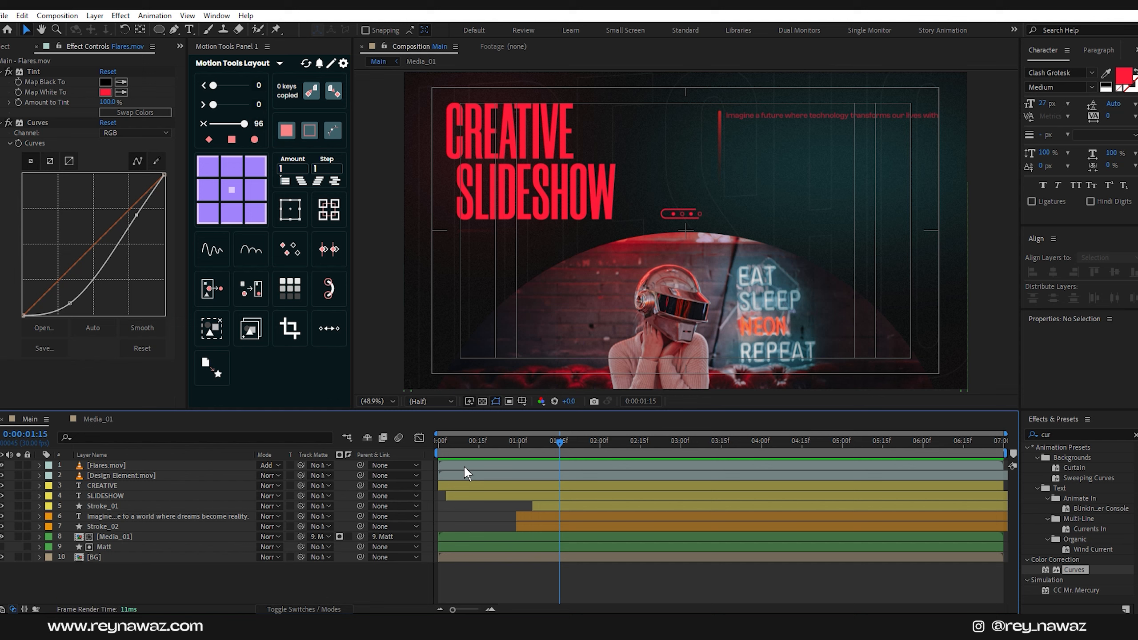
left_click(118, 476)
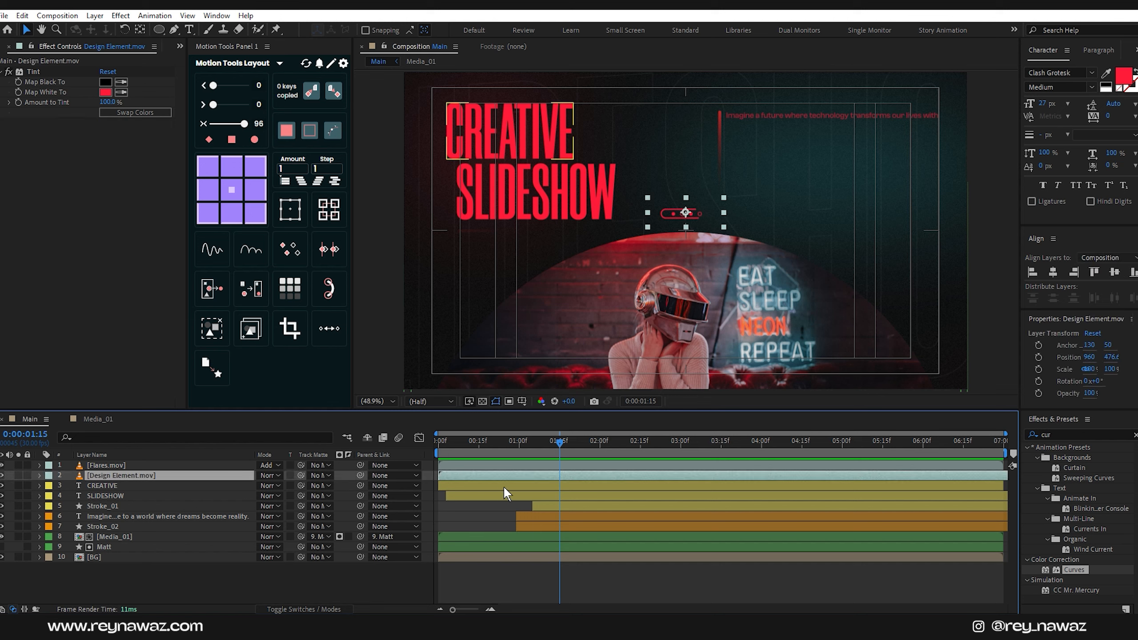
left_click_drag(453, 475, 530, 477)
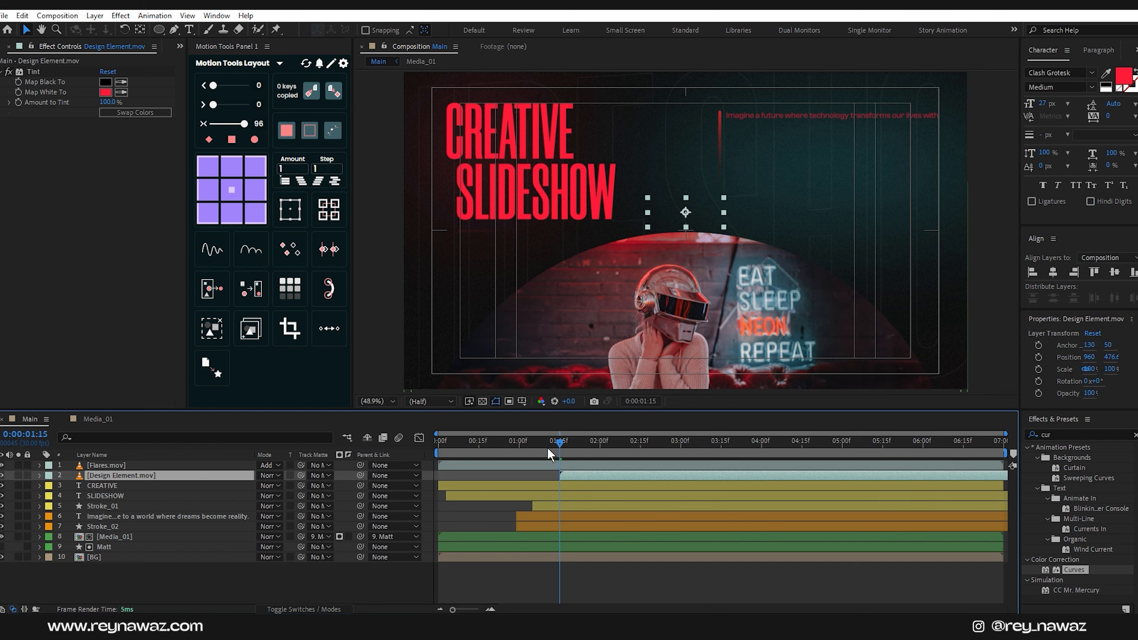
key("space")
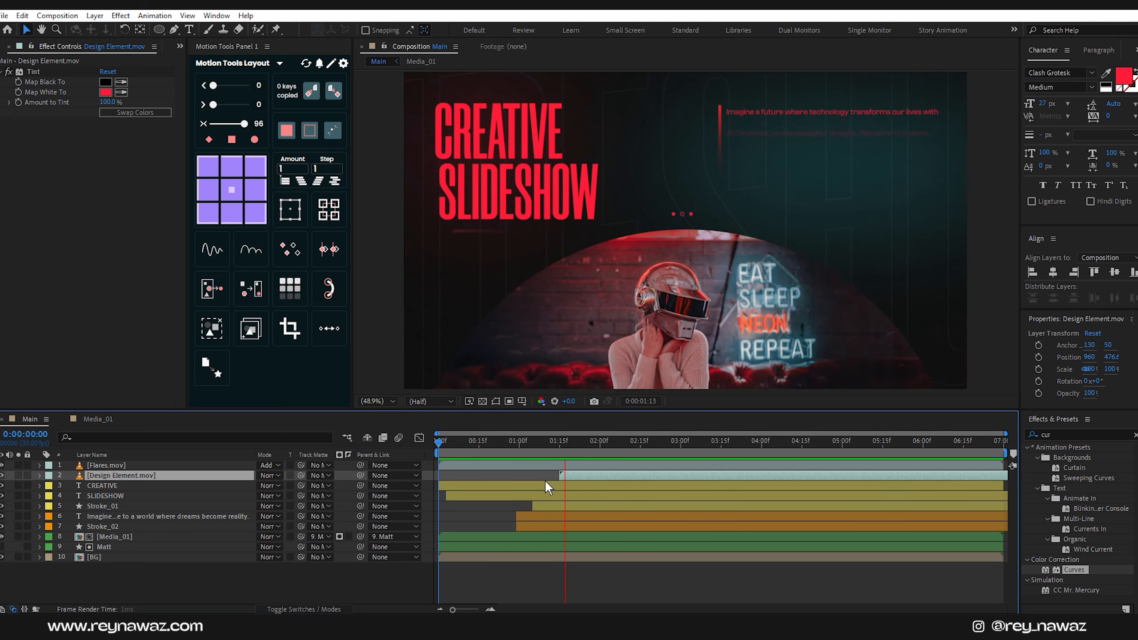